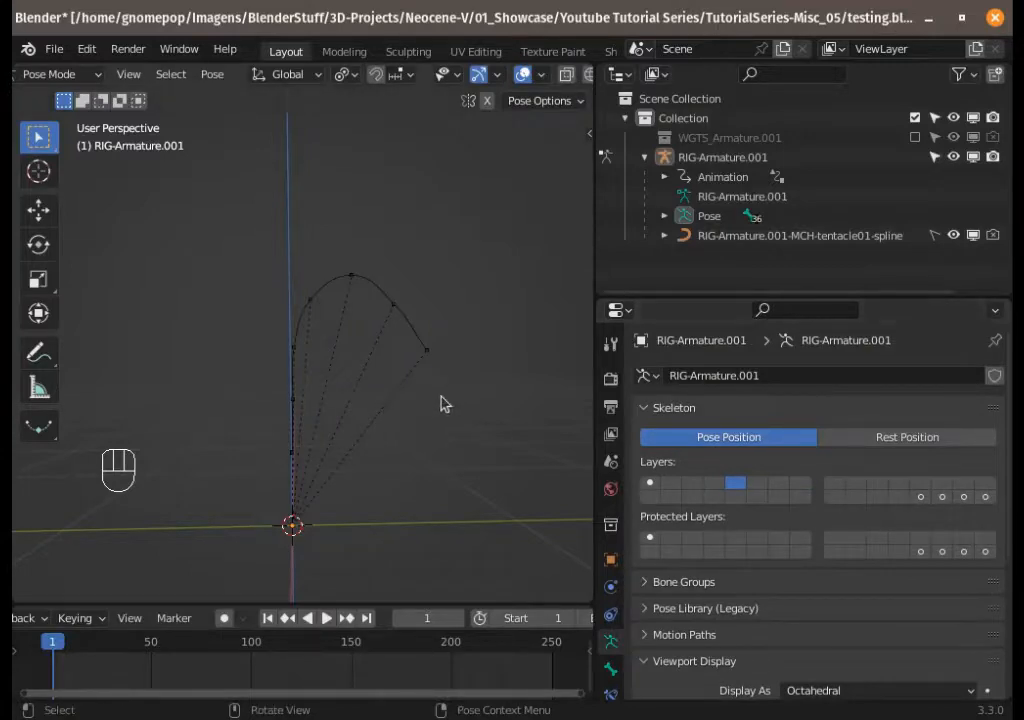
Step: Make the armature's layer 1 and layers 29 to 32 visible together to reveal all the rig's bones
scroll(448, 414, "up", 4)
scroll(436, 402, "down", 2)
middle_click_drag(419, 448, 422, 375, "shift")
middle_click_drag(394, 419, 404, 437, "shift")
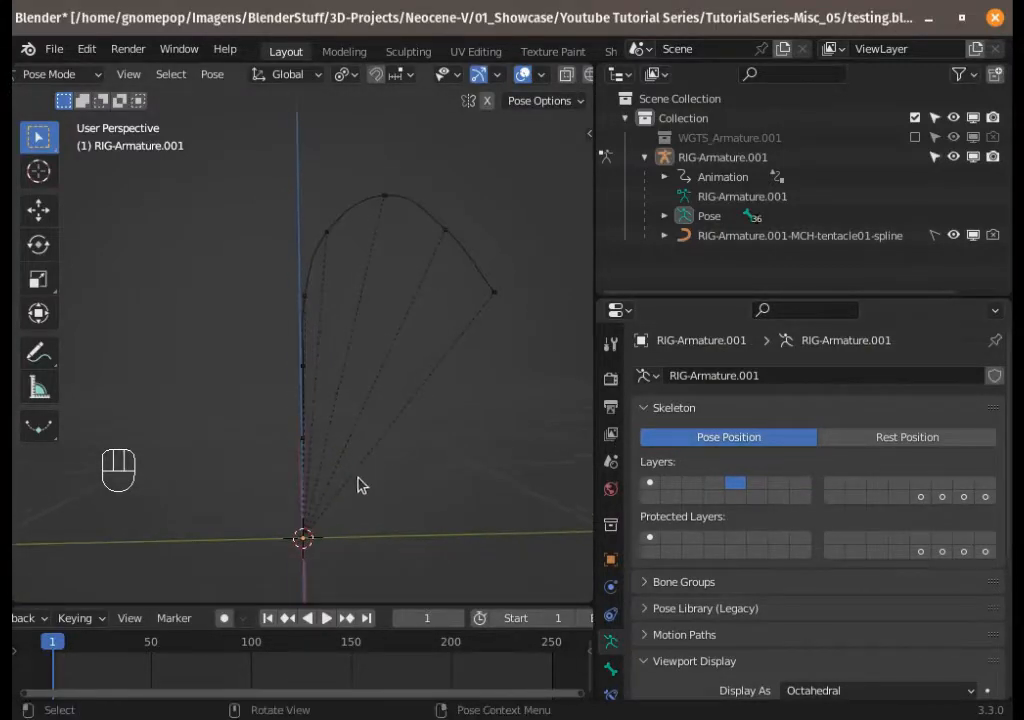
left_click(649, 483)
left_click_drag(921, 497, 978, 503, "shift")
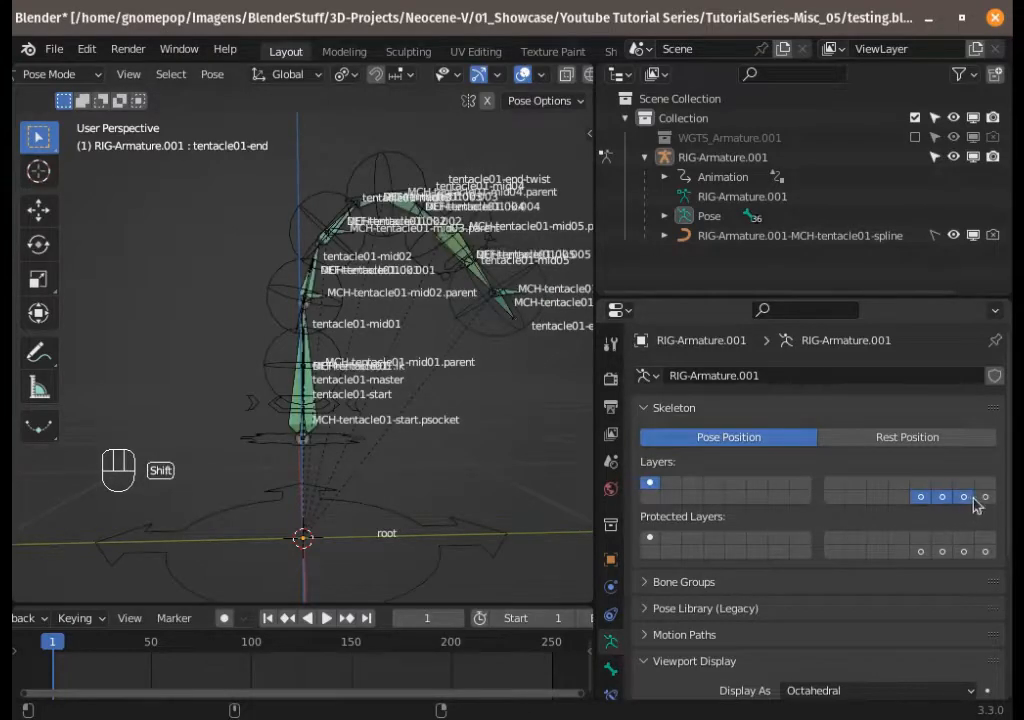
Step: Show only armature layer 30 to isolate the DEF bones and examine the tentacle chain up close
scroll(450, 475, "down", 4)
scroll(418, 440, "up", 3)
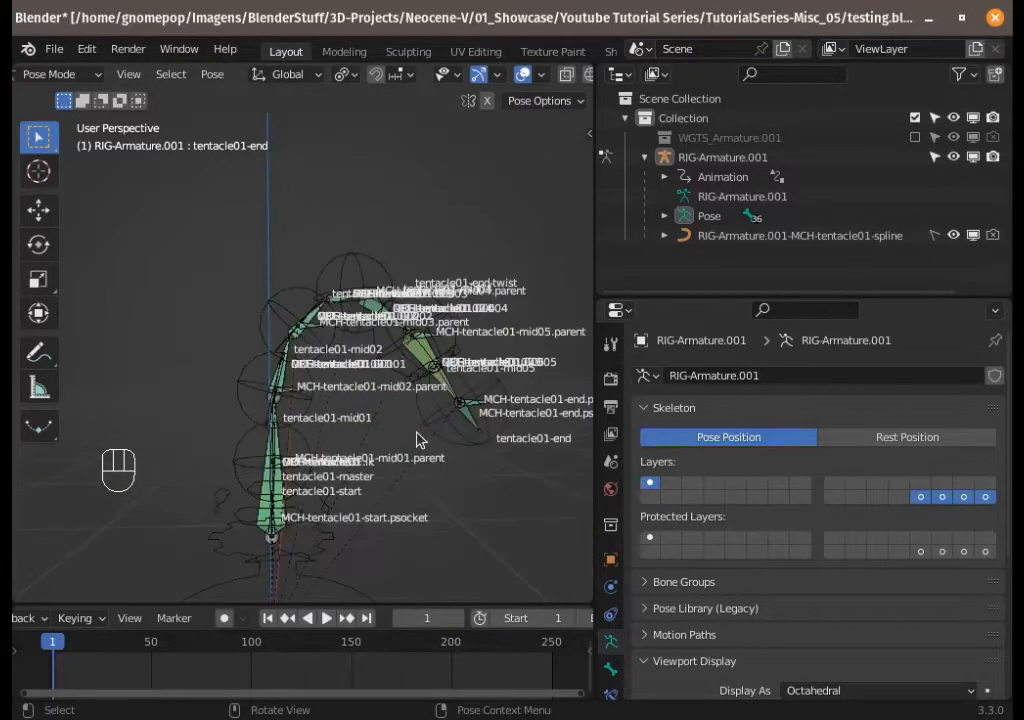
left_click(941, 497)
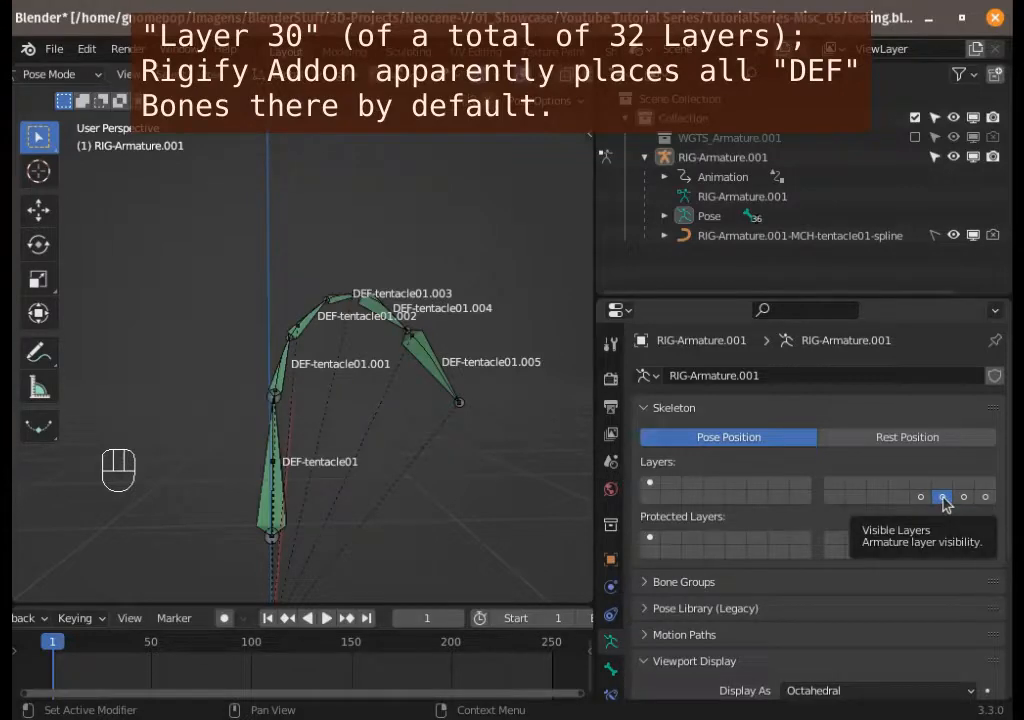
middle_click_drag(480, 420, 289, 404)
scroll(287, 430, "up", 7)
middle_click_drag(283, 450, 326, 437, "shift")
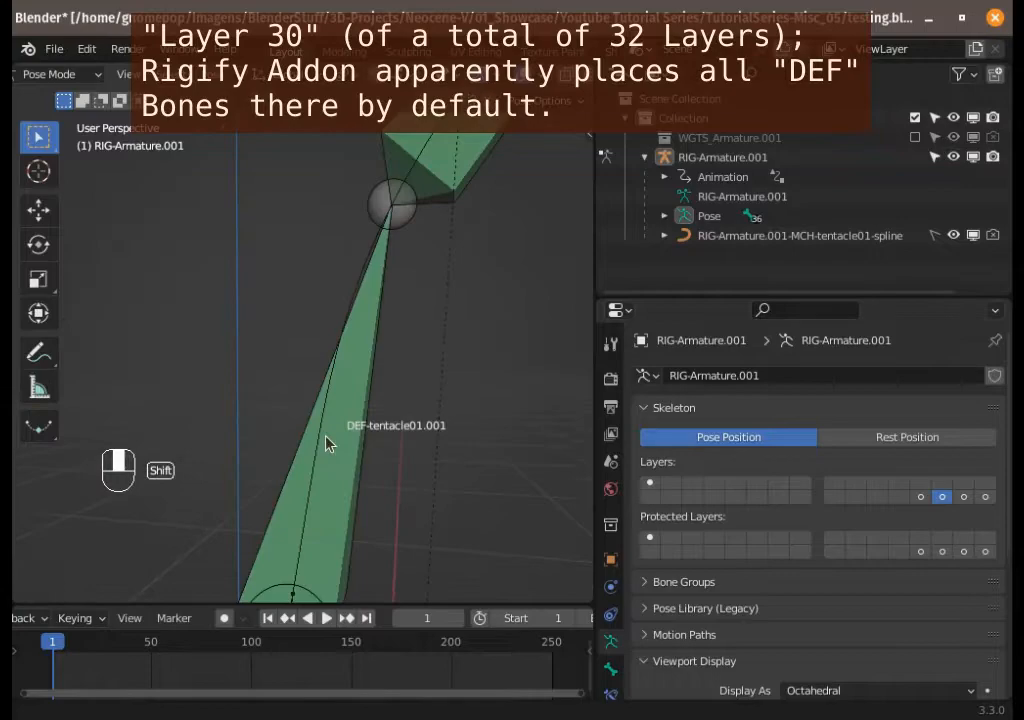
scroll(343, 433, "down", 6)
left_click(321, 440)
key("g")
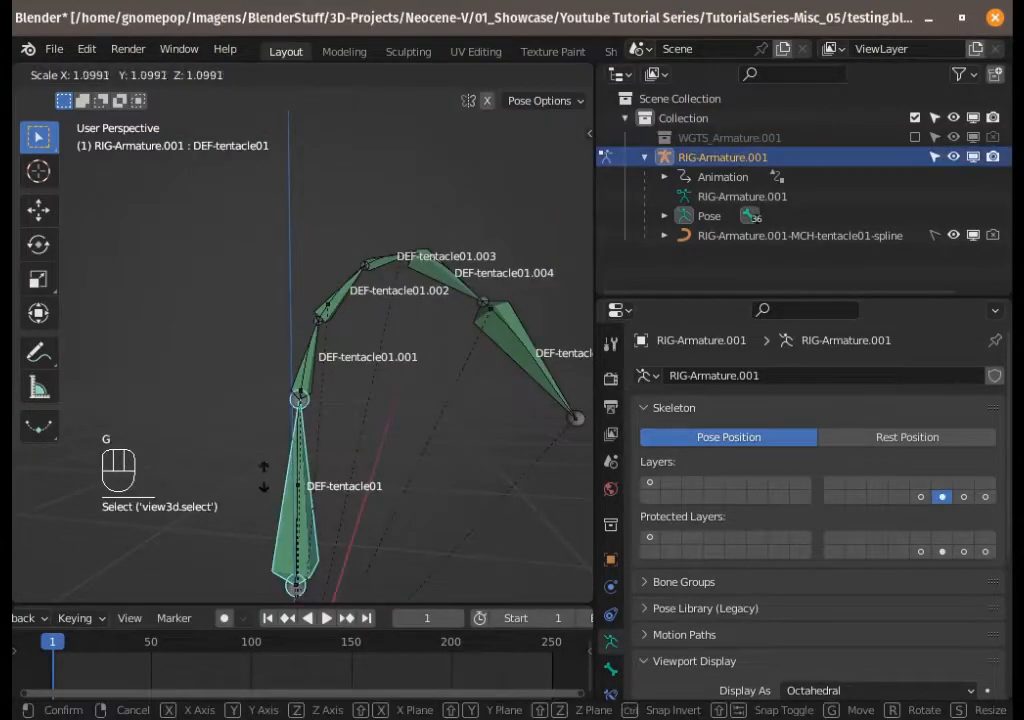
key("Escape")
Step: Select individual DEF bones along the tentacle chain, ending with DEF-tentacle01.001
left_click(366, 364, "shift")
middle_click_drag(366, 364, 407, 364)
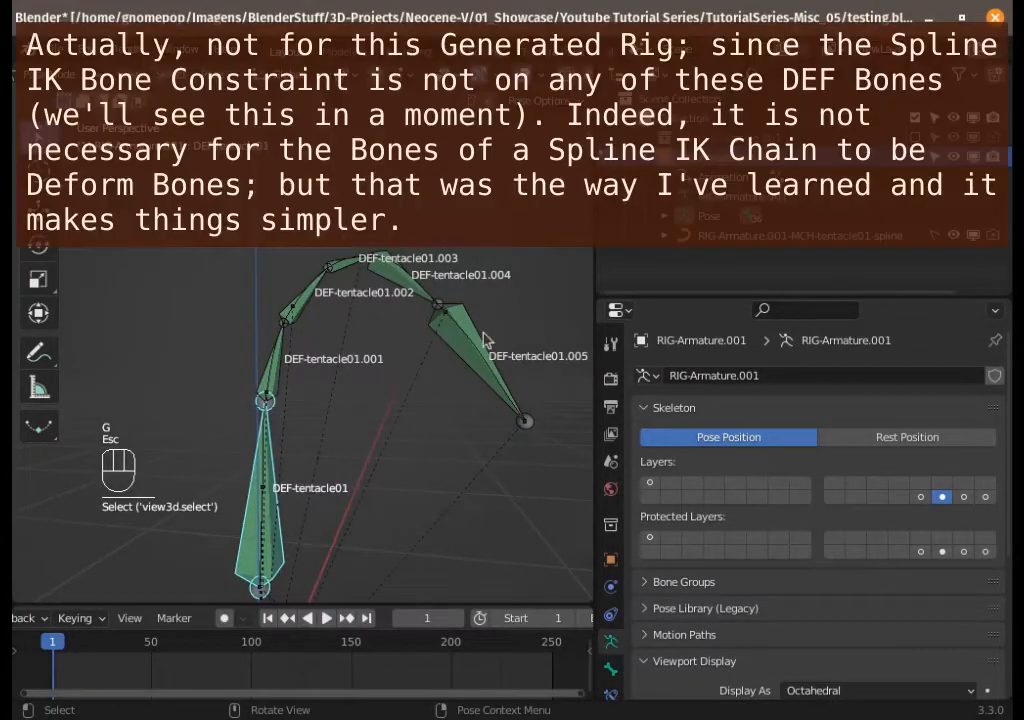
left_click(382, 265)
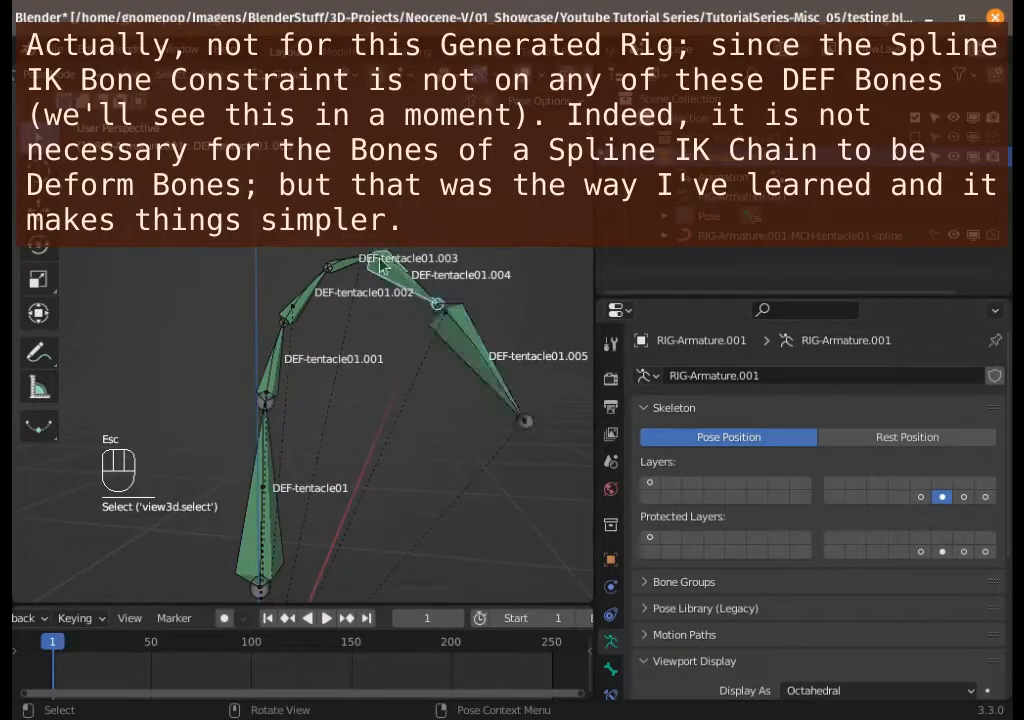
left_click(266, 388)
left_click(266, 370)
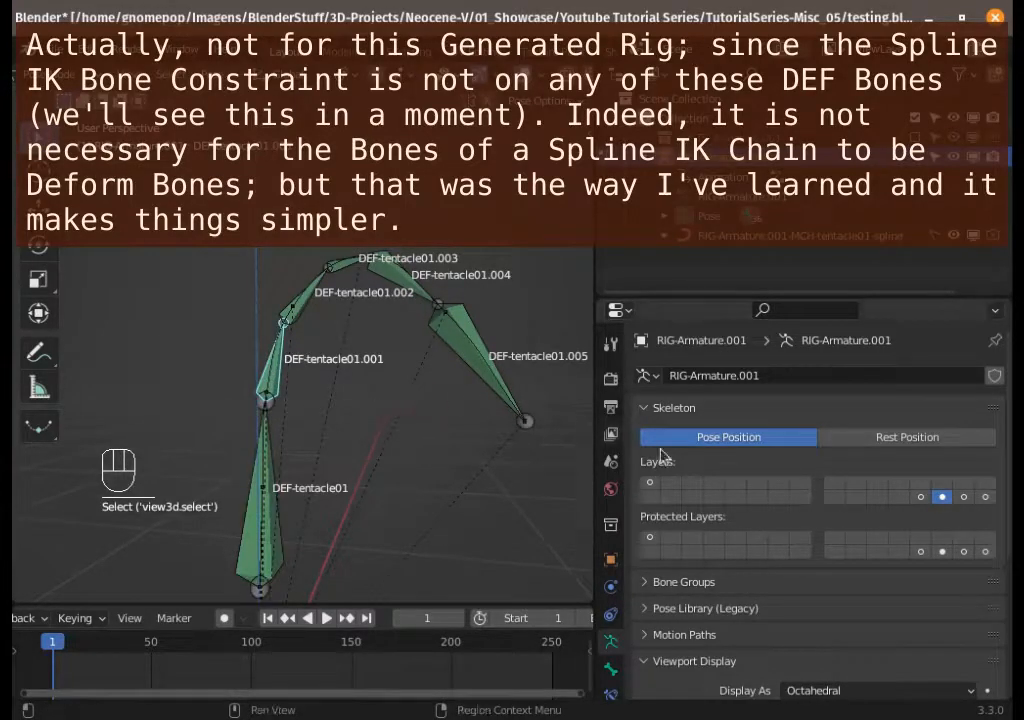
scroll(470, 365, "down", 2)
key("n")
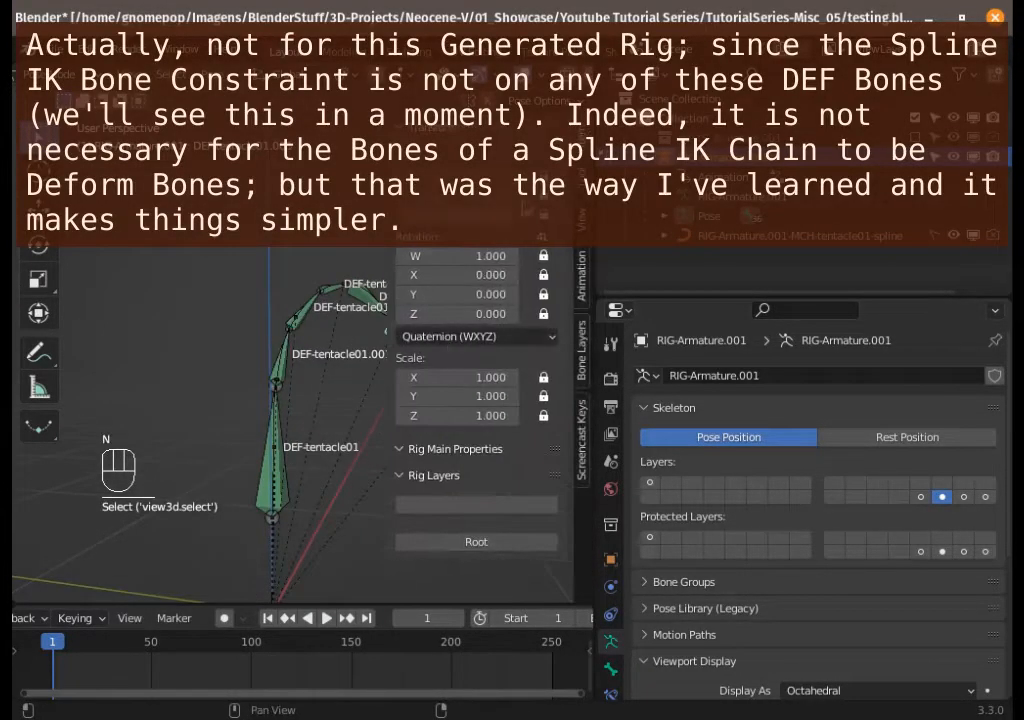
key("n")
key("n")
key("n")
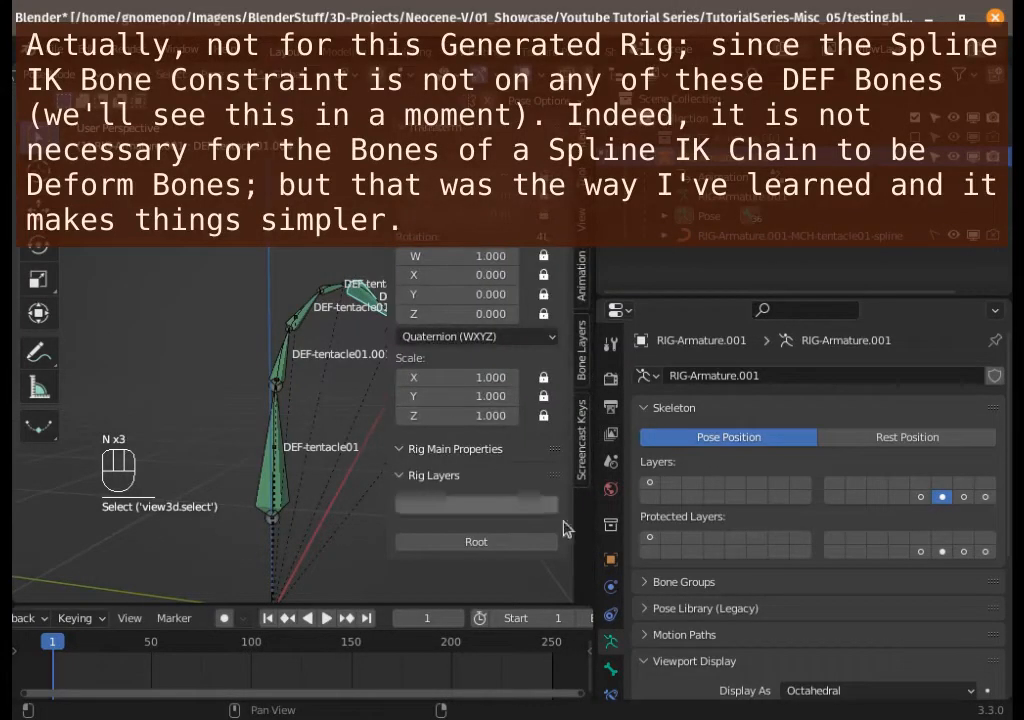
Step: Examine the parent in the bone Relations settings of the DEF bones, from DEF-tentacle01.005 down to DEF-tentacle01
left_click(611, 615)
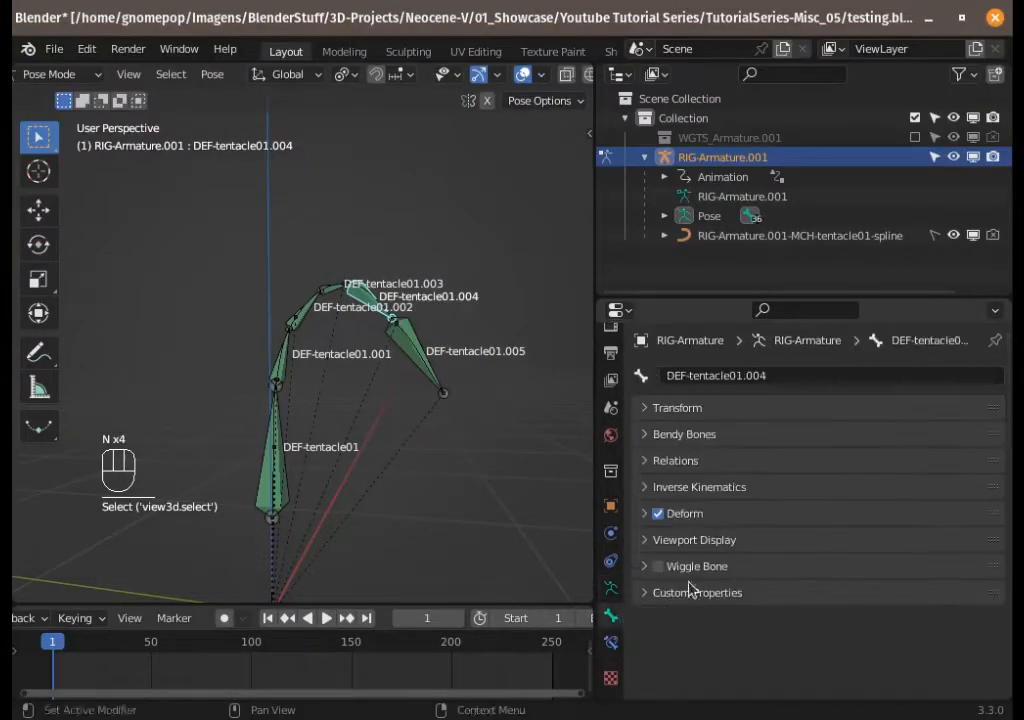
left_click(648, 461)
left_click(435, 362)
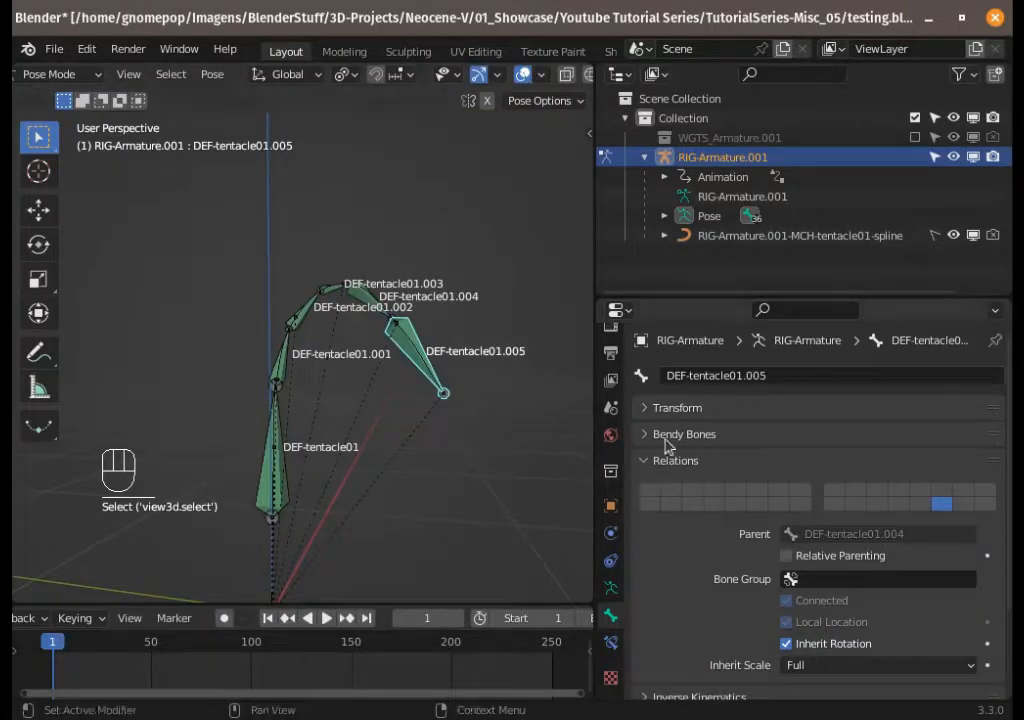
left_click(376, 300)
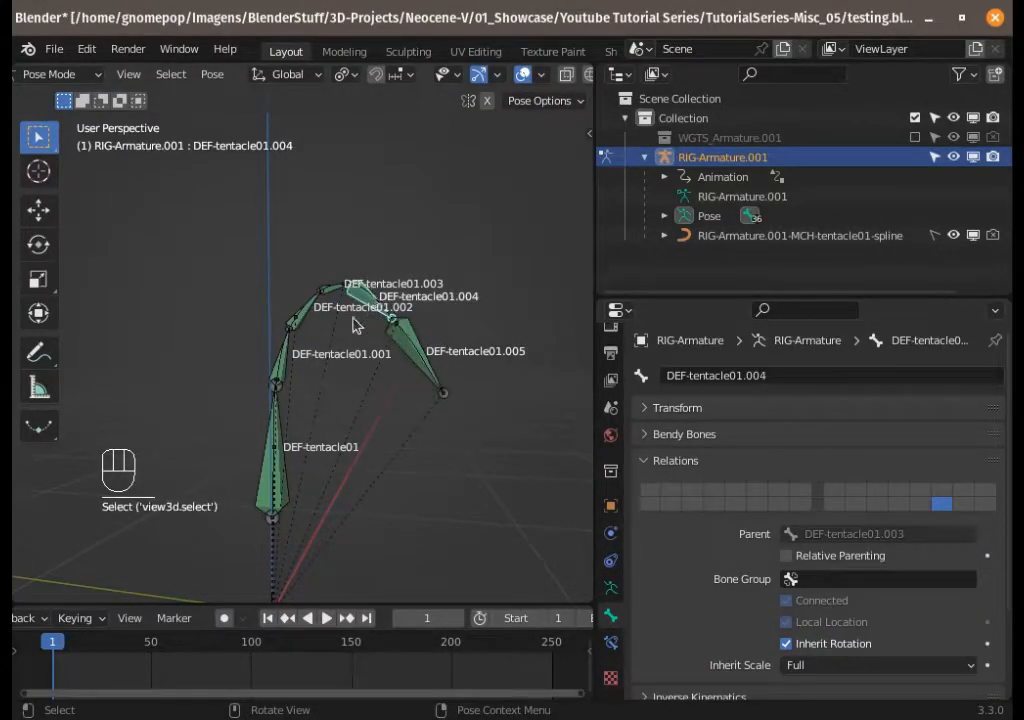
left_click(310, 325)
left_click(281, 381)
left_click(283, 462)
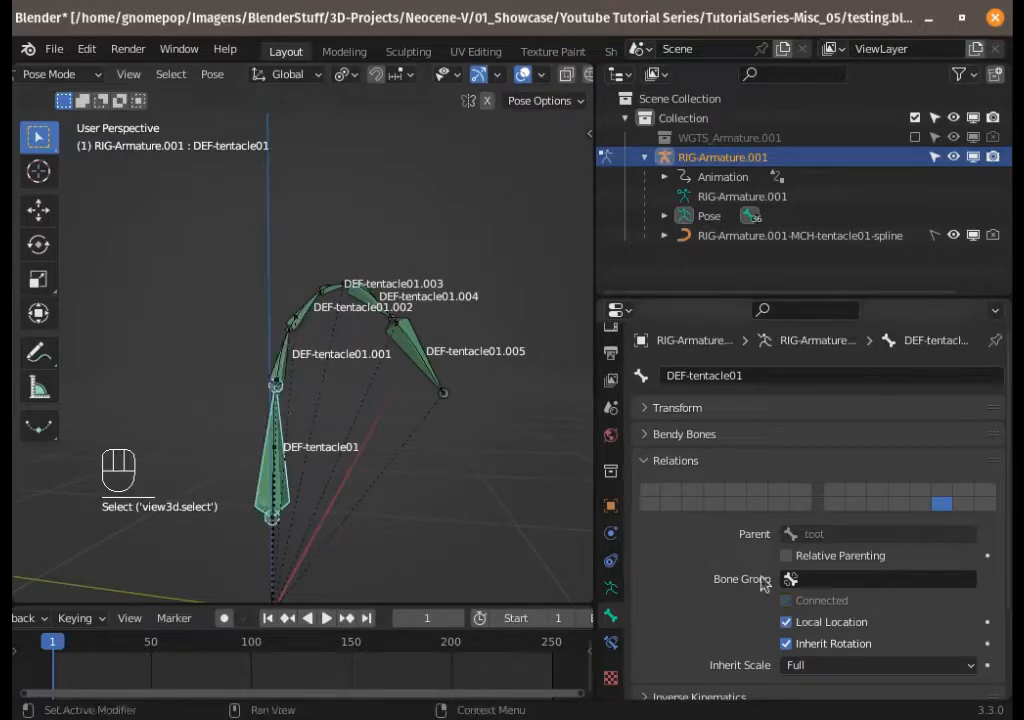
Step: Display the bone constraints of DEF-tentacle01.005 and enlarge the properties editor
middle_click_drag(480, 500, 410, 360)
left_click(371, 558)
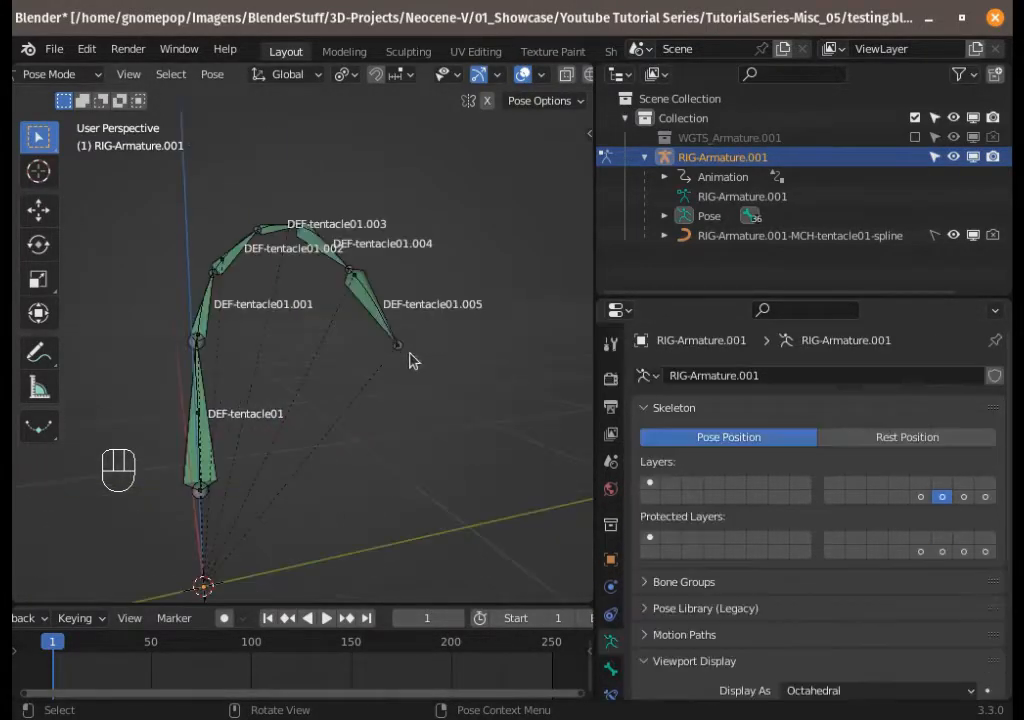
left_click(370, 313)
left_click(611, 693)
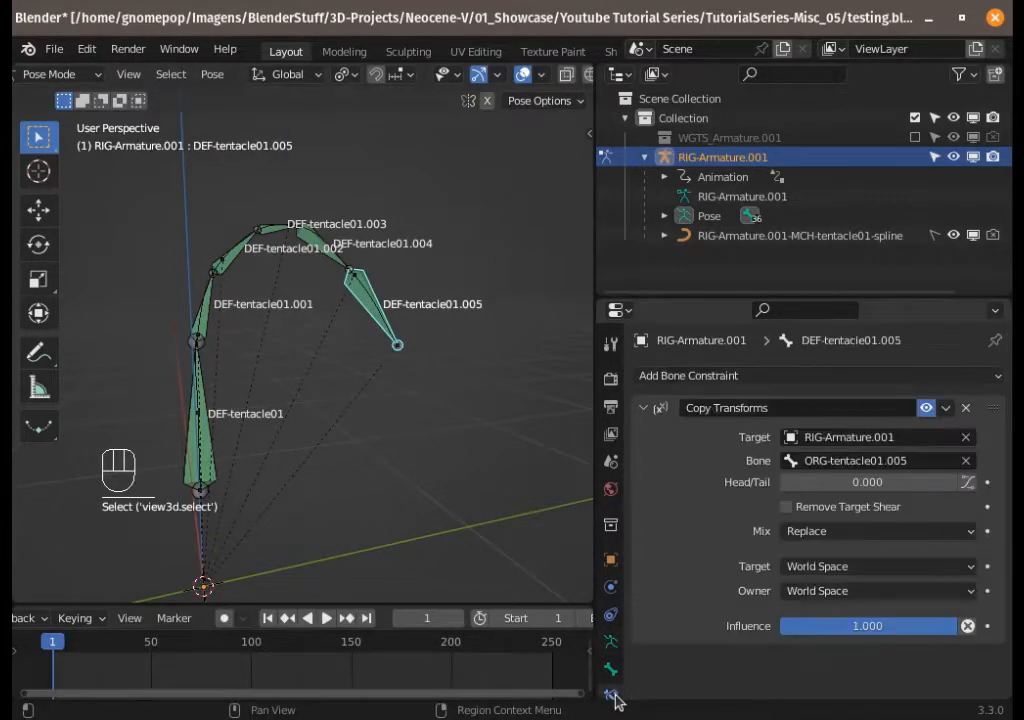
left_click(702, 297)
left_click_drag(703, 297, 702, 183)
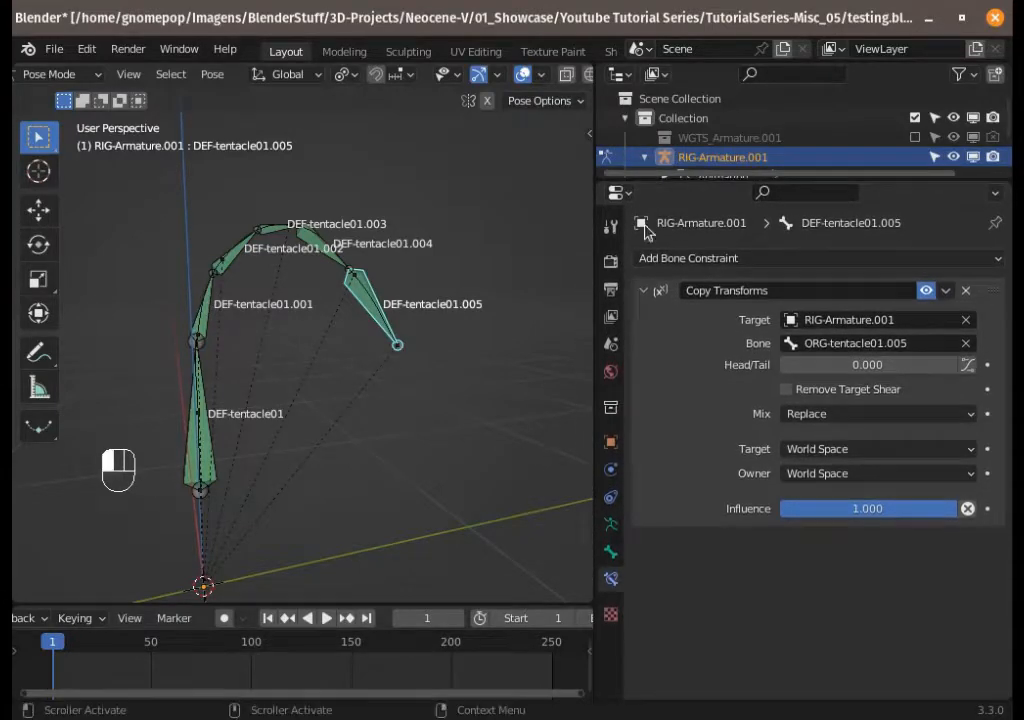
Step: Examine the Copy Transforms constraint target of the other DEF bones, down to the base bone DEF-tentacle01
left_click(337, 255)
left_click(290, 232)
left_click(258, 242)
left_click(218, 303)
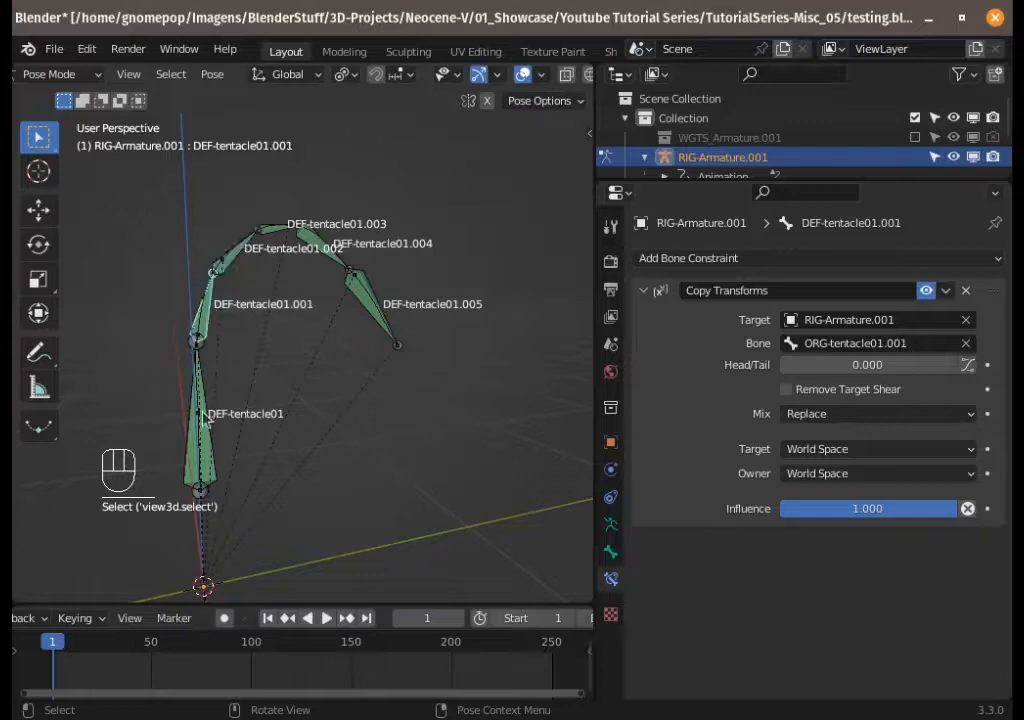
left_click(204, 418)
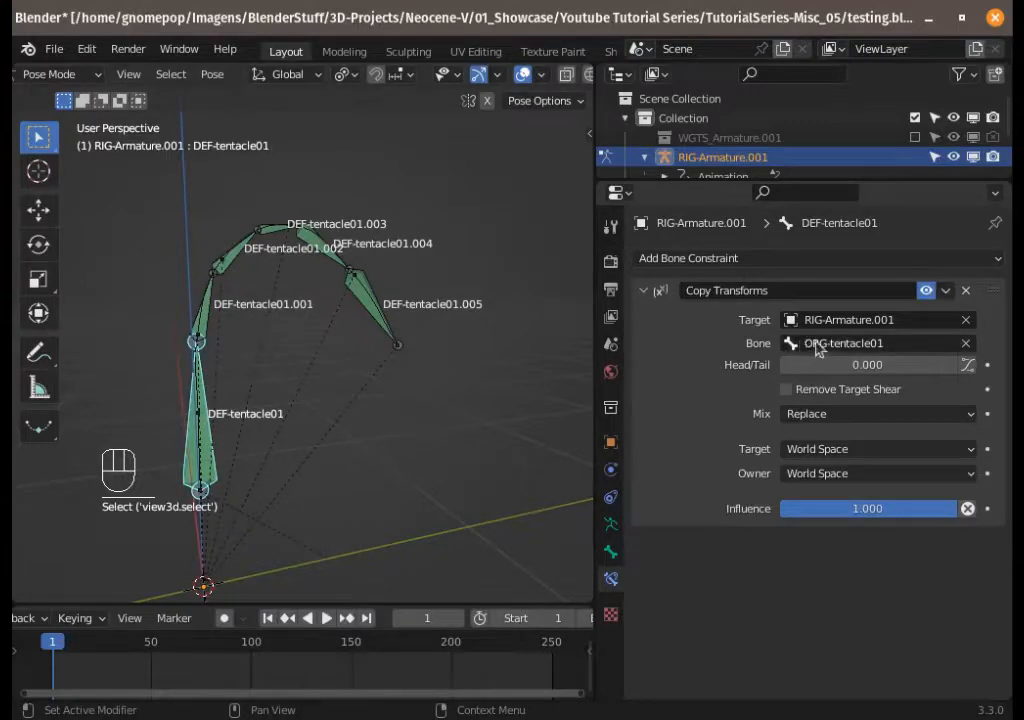
left_click(645, 291)
left_click(648, 291)
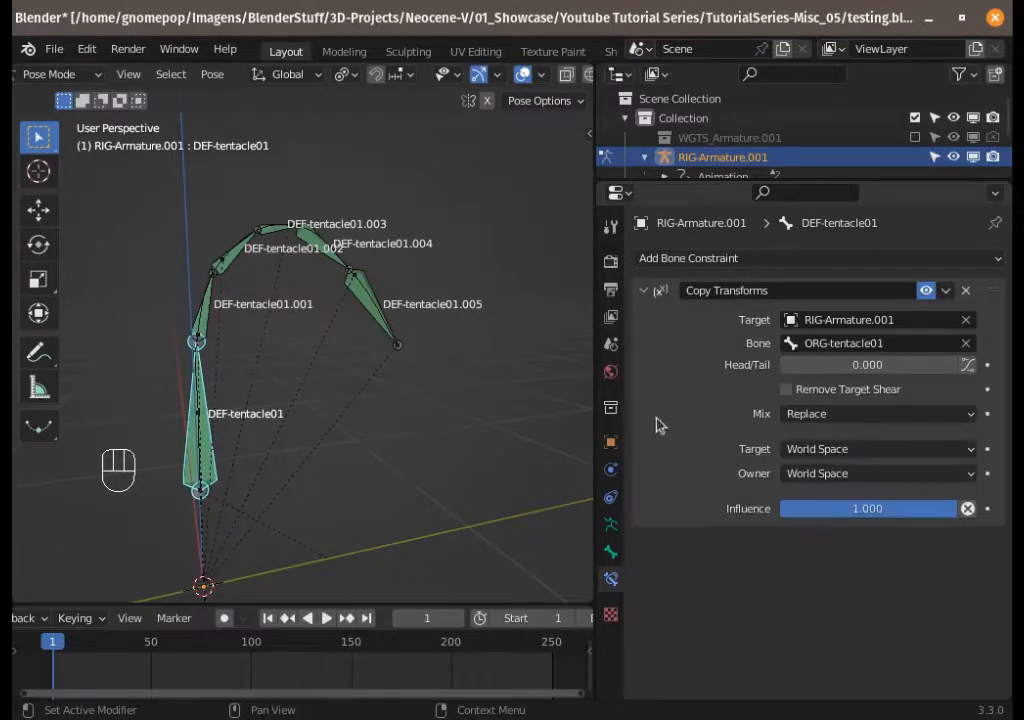
Step: Show only armature layer 32 to isolate the ORG bones of the tentacle
left_click(611, 524)
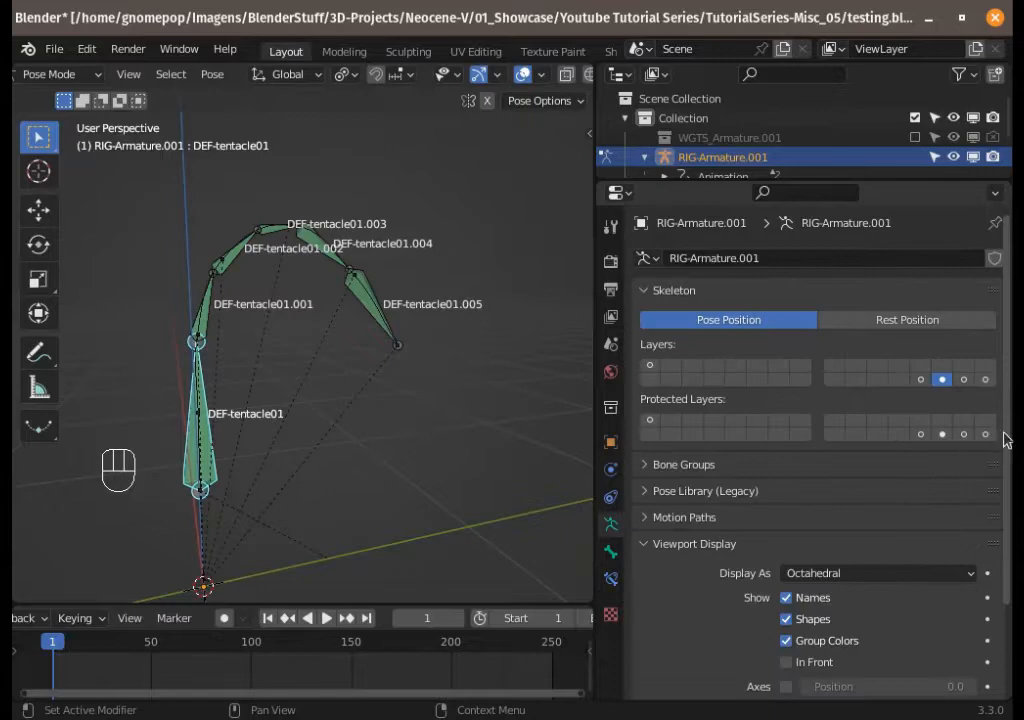
left_click(985, 379)
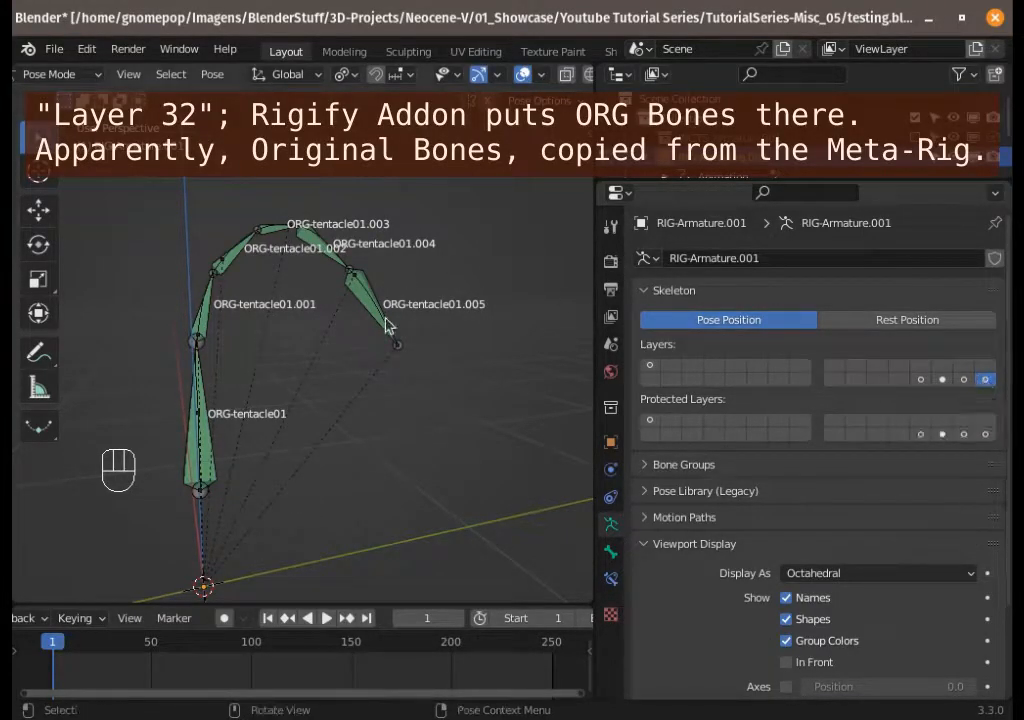
left_click_drag(389, 316, 391, 316, "shift")
middle_click_drag(391, 316, 411, 328, "shift")
scroll(412, 318, "up", 2)
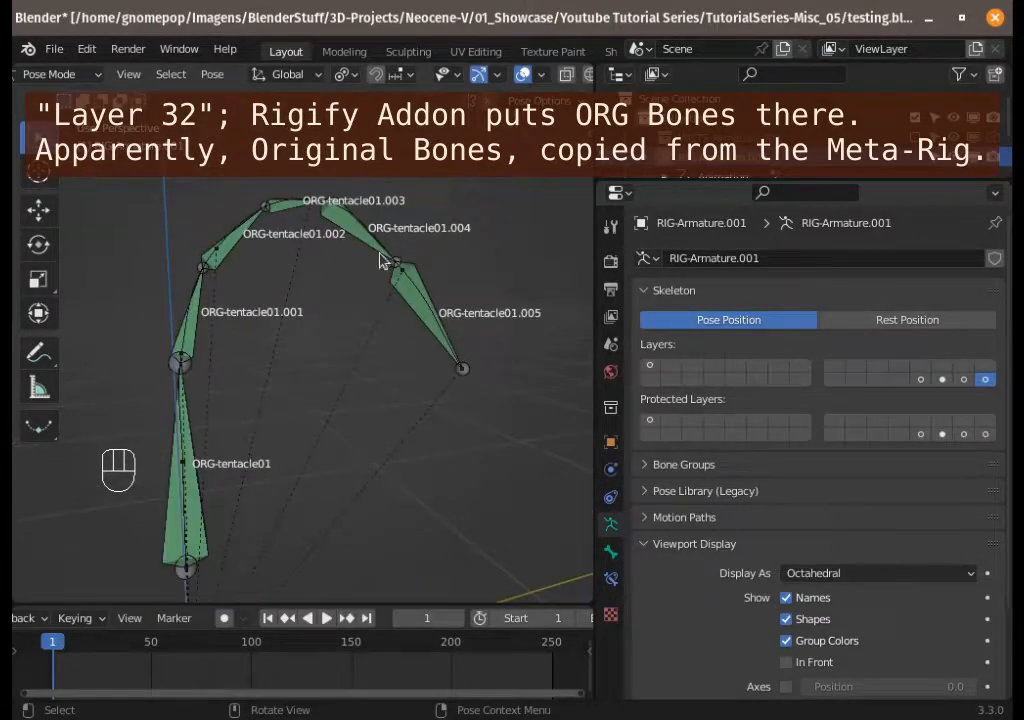
Step: Select the ORG bones one after another along the upper tentacle chain toward its base
left_click(332, 220)
left_click(293, 207)
left_click(241, 218)
left_click(201, 333)
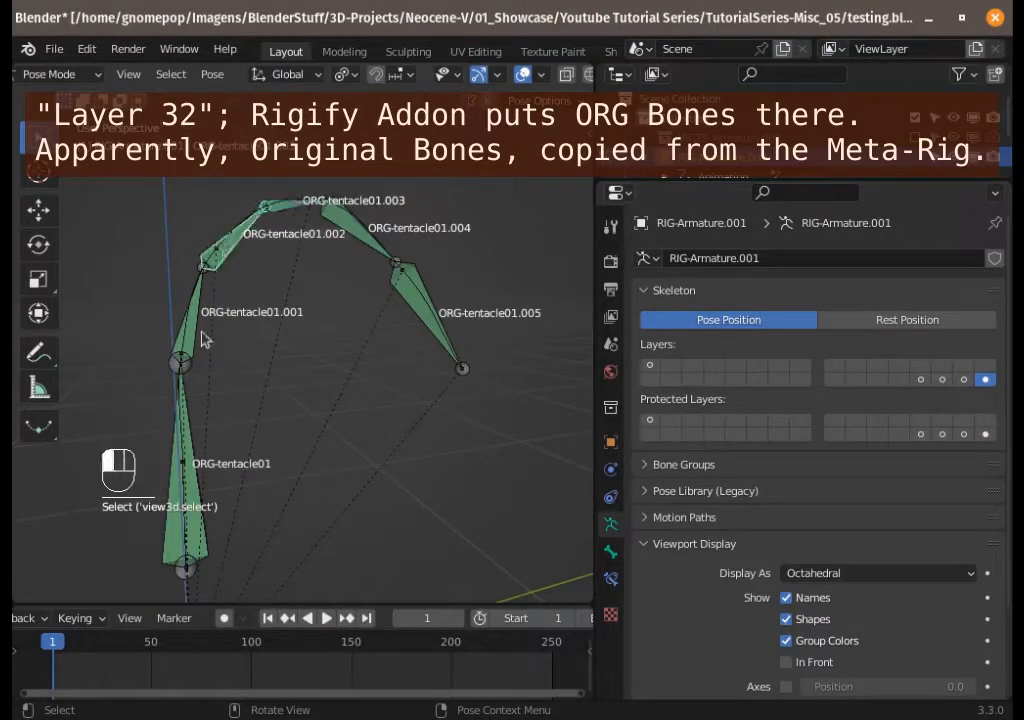
left_click(199, 360)
Step: Examine the Copy Transforms constraint target of the ORG bones from ORG-tentacle01.005 to ORG-tentacle01.002
left_click(440, 345)
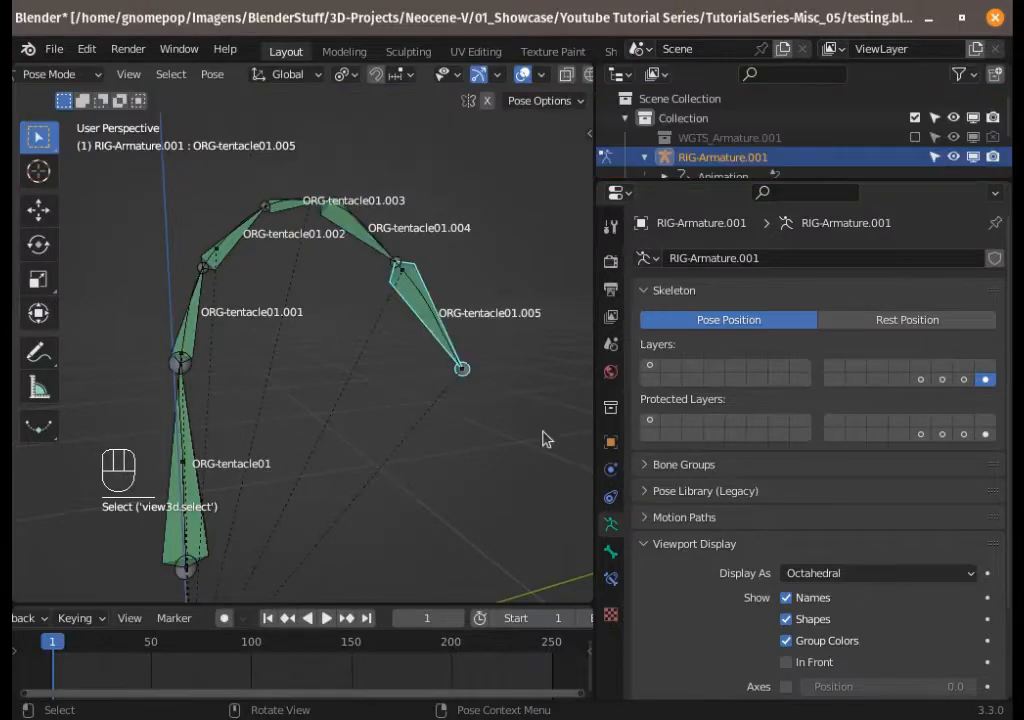
left_click(611, 578)
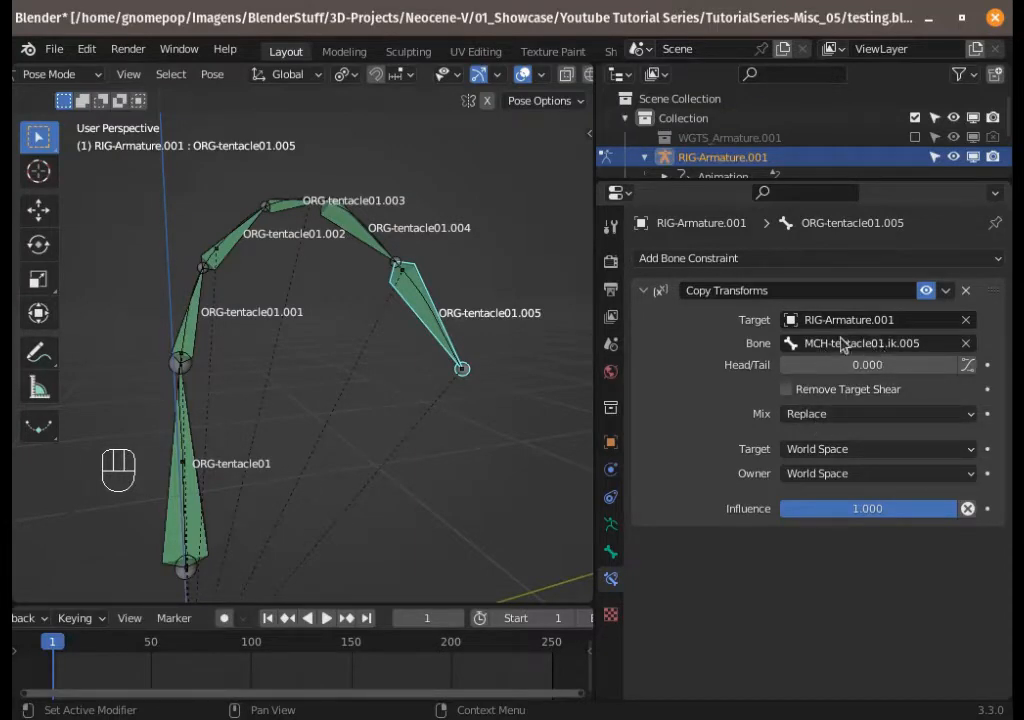
left_click(371, 236)
left_click(294, 205)
left_click(233, 241)
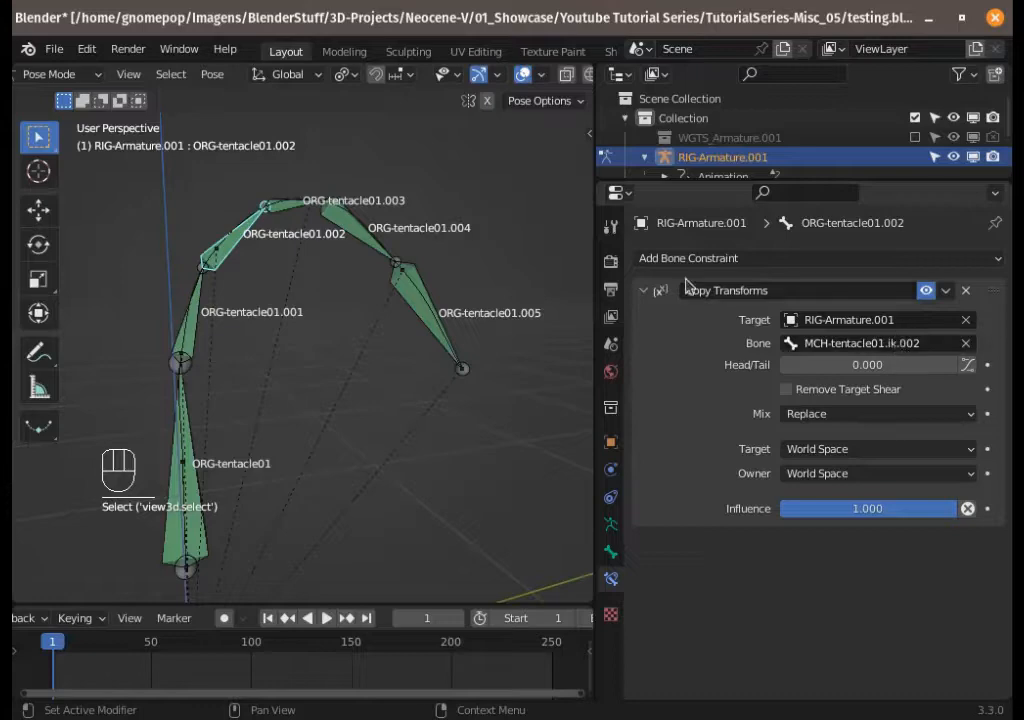
Step: Show only armature layer 31 to isolate the MCH bones and examine the chain
left_click(610, 524)
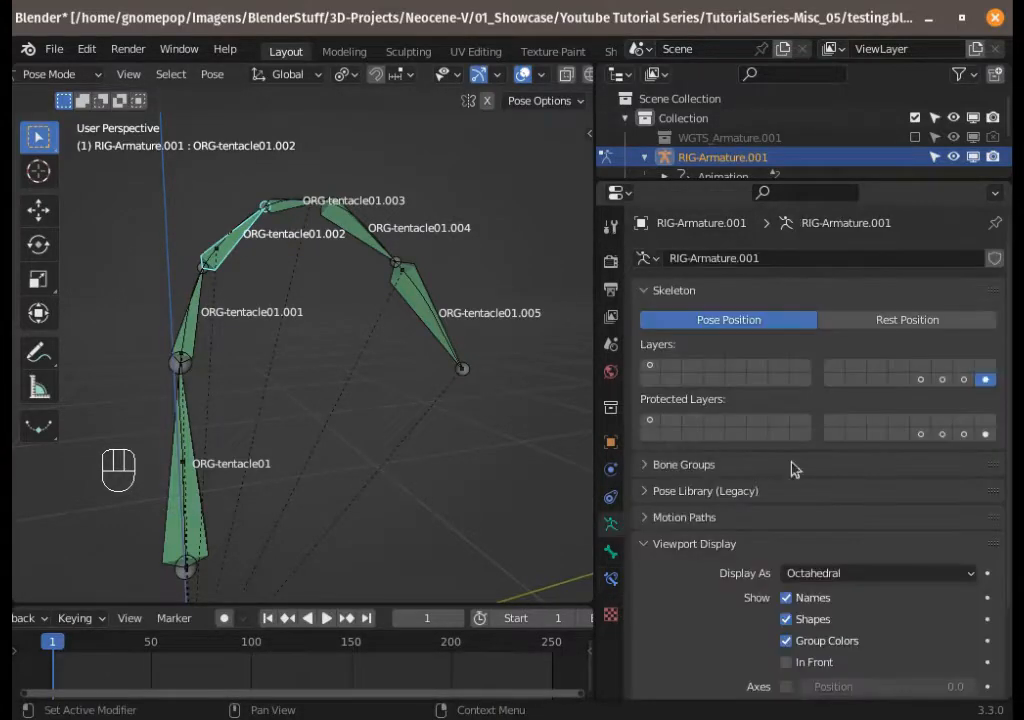
left_click(962, 381)
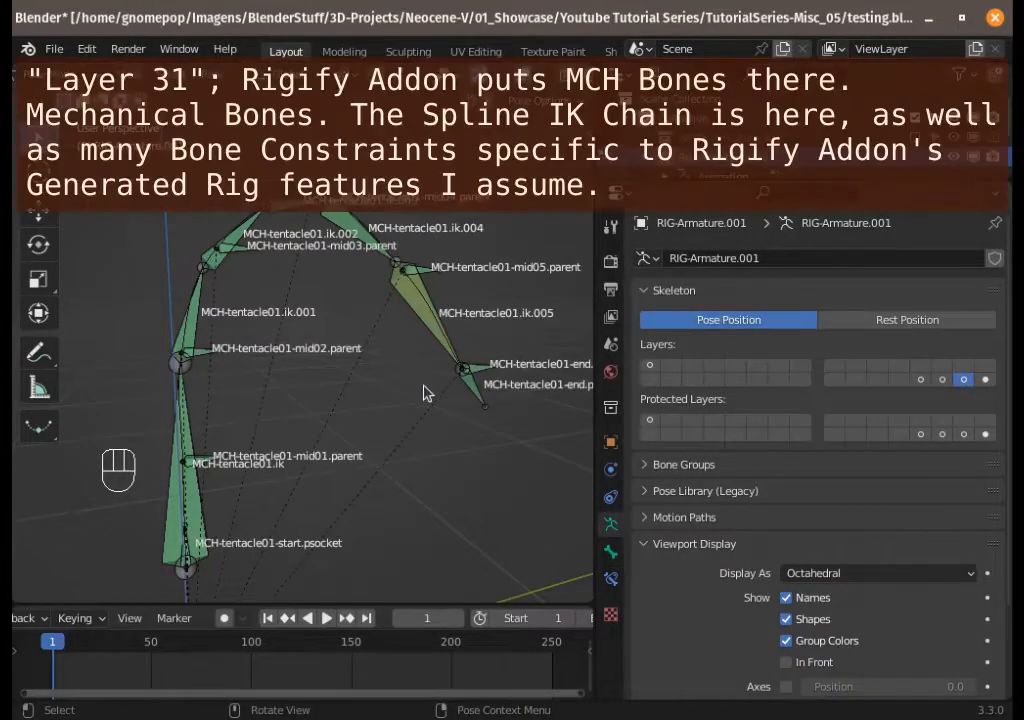
scroll(425, 400, "up", 2)
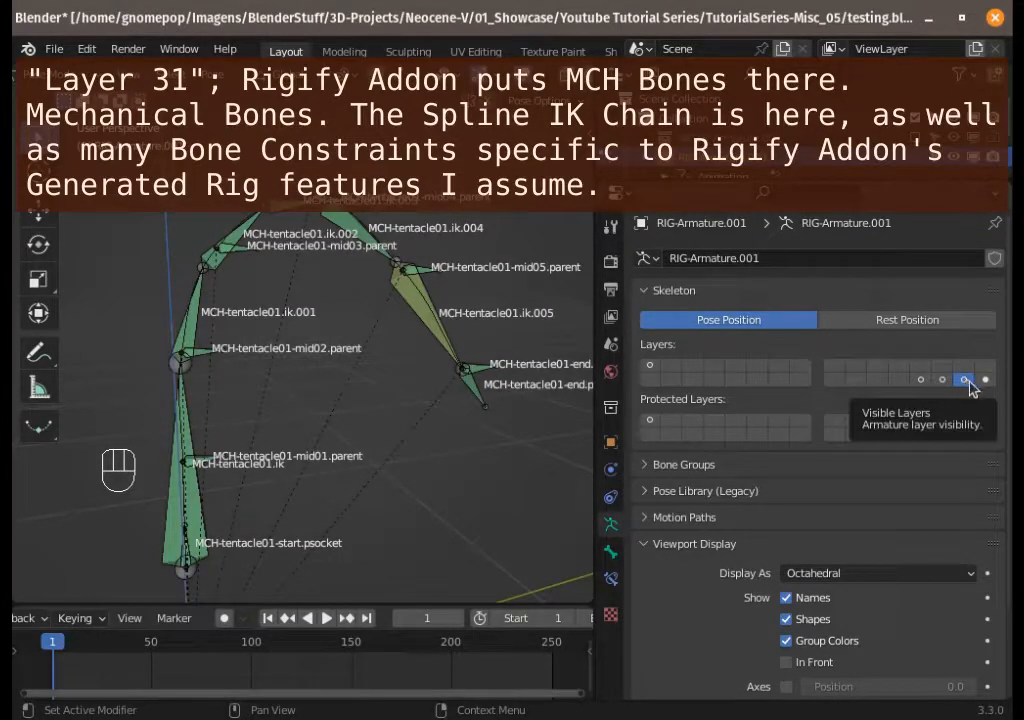
scroll(460, 390, "up", 3)
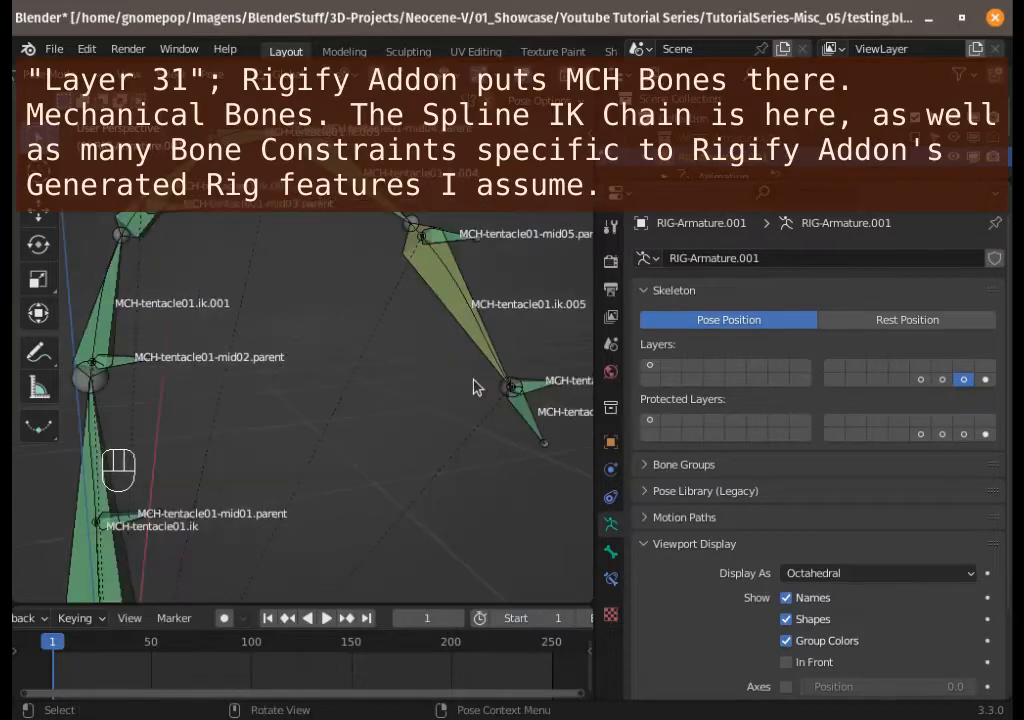
middle_click_drag(475, 389, 395, 390, "shift")
middle_click_drag(233, 381, 304, 350, "shift")
scroll(304, 350, "down", 4)
Step: Expand the Spline IK constraint settings of the MCH-tentacle01.ik.005 bone
left_click(412, 320)
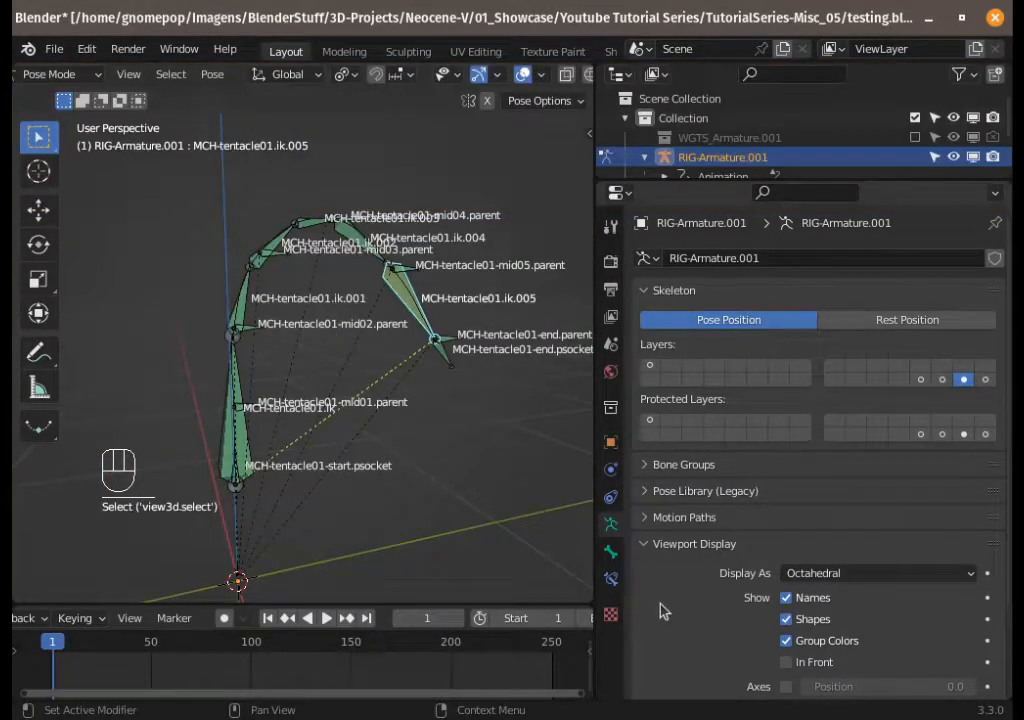
left_click(611, 578)
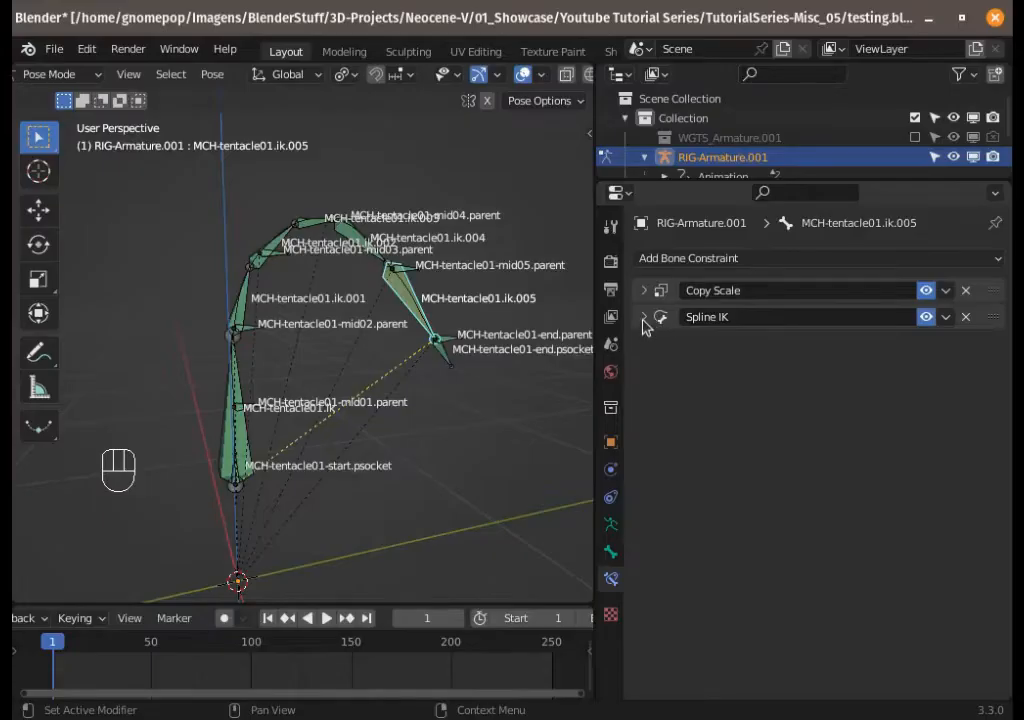
left_click(645, 317)
scroll(737, 341, "down", 1)
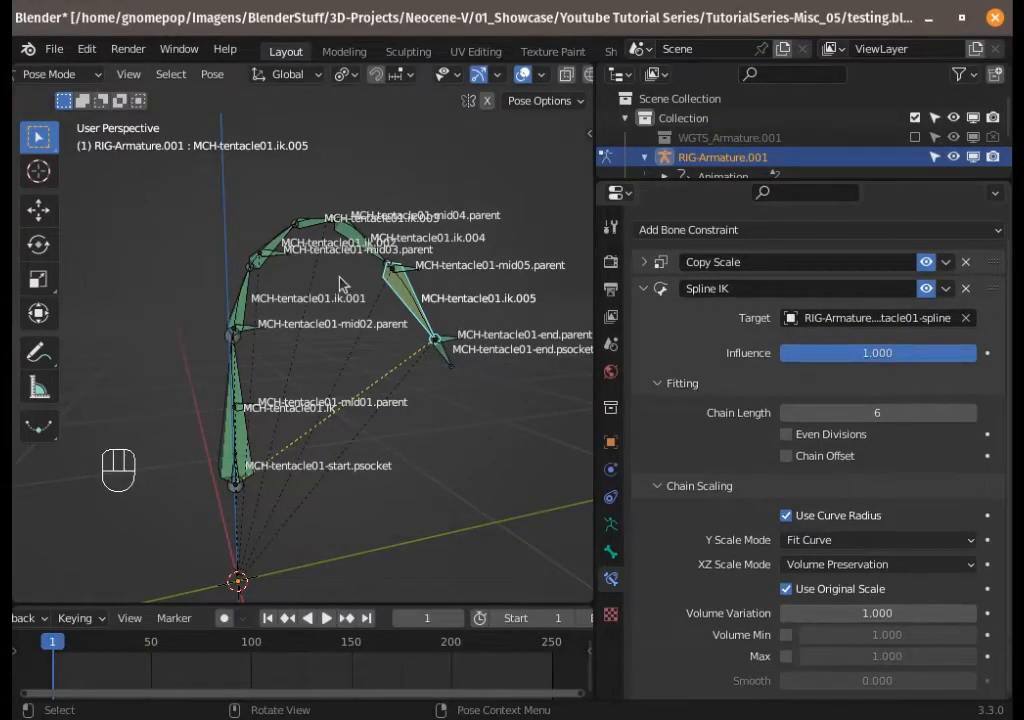
Step: Select the MCH-tentacle01.ik bones one by one down to the base and back up to MCH-tentacle01.ik.005, checking their constraints
left_click(369, 245)
left_click(310, 221)
left_click(272, 243)
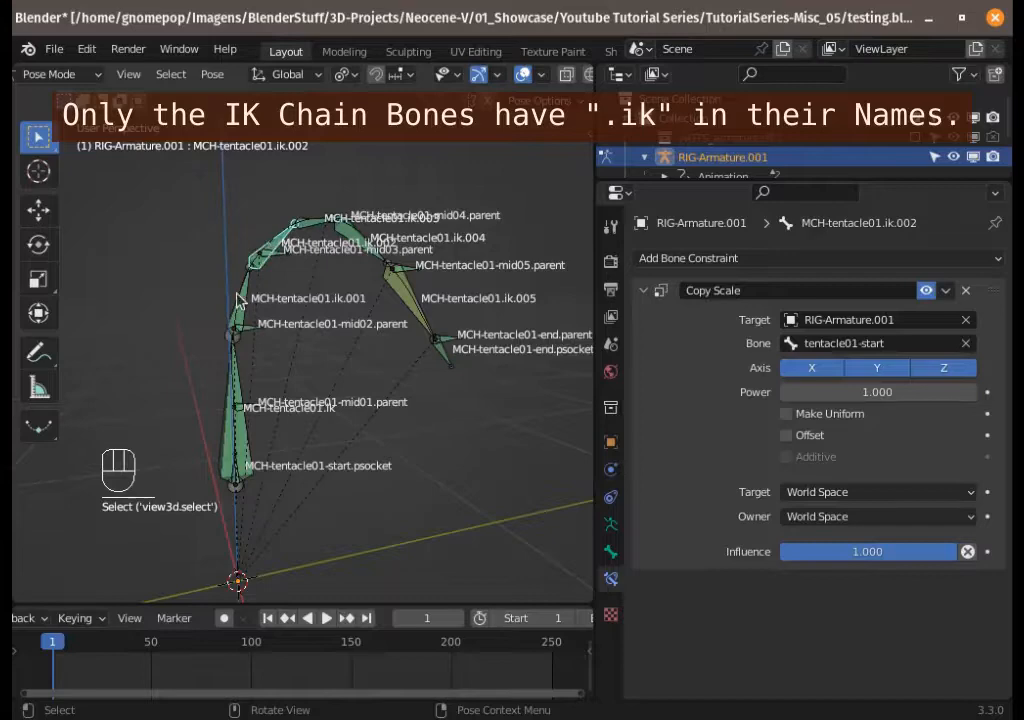
left_click(242, 298)
left_click(236, 413)
left_click(239, 301)
left_click(282, 235)
left_click(312, 223)
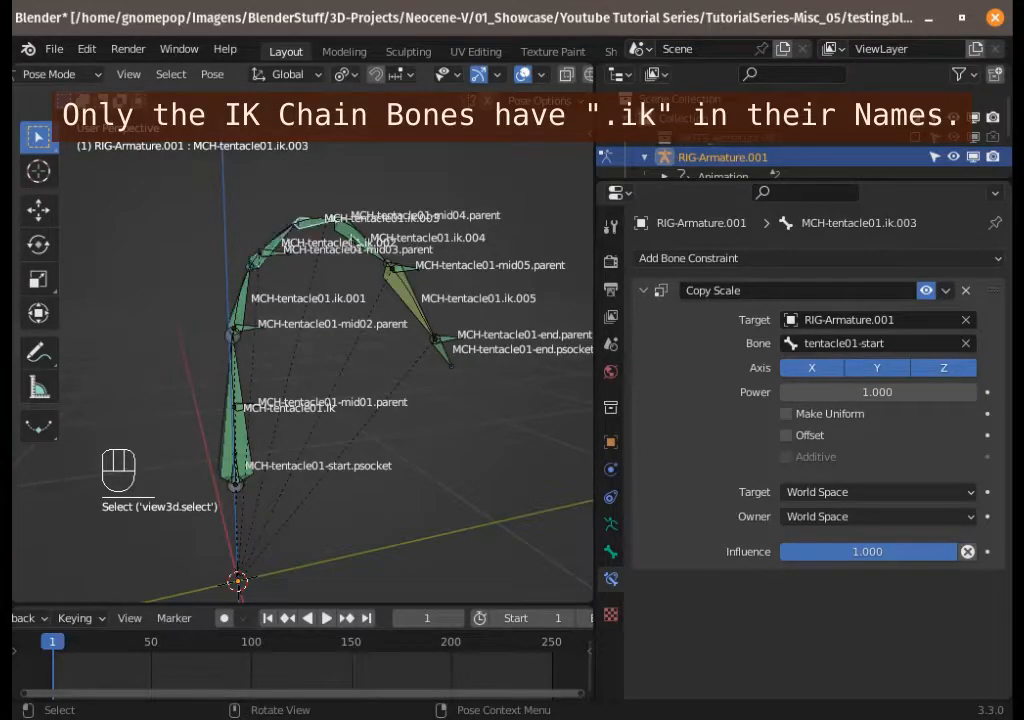
left_click(351, 236)
left_click(412, 300)
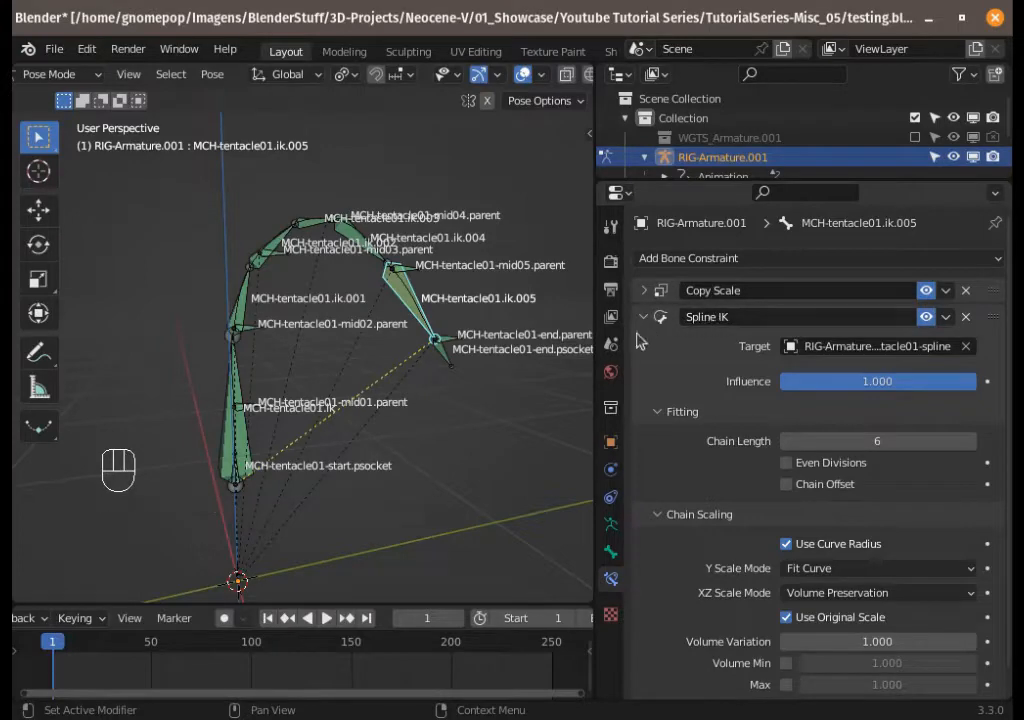
Step: Collapse the Spline IK settings and examine the Copy Scale constraint on MCH-tentacle01.ik.005 and on the base bone MCH-tentacle01.ik
left_click(643, 317)
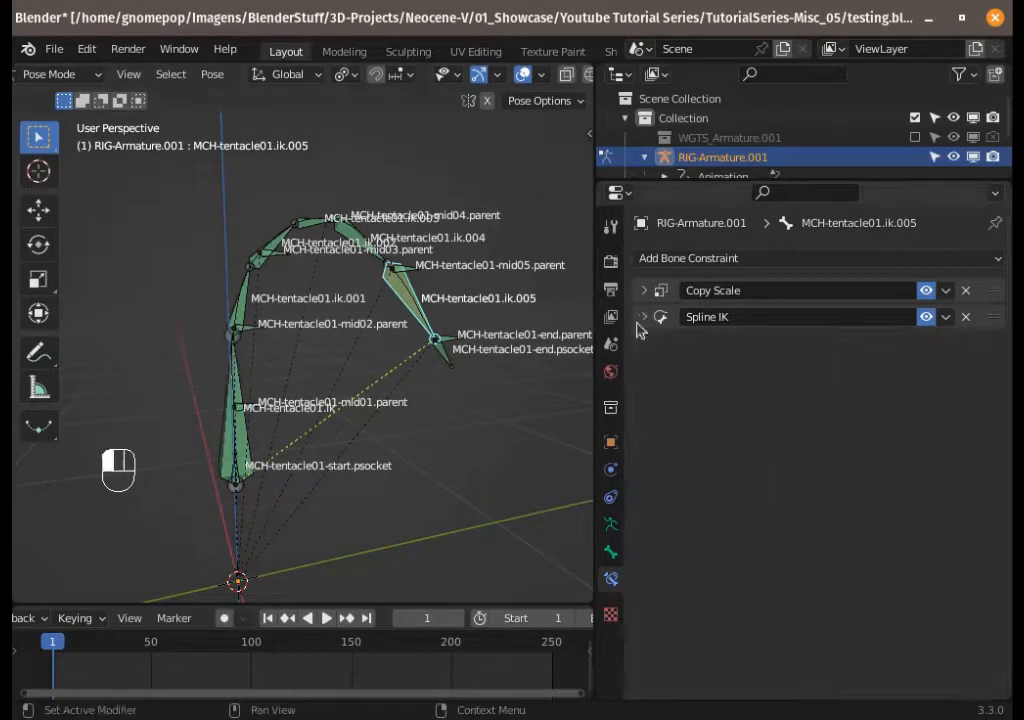
left_click(644, 290)
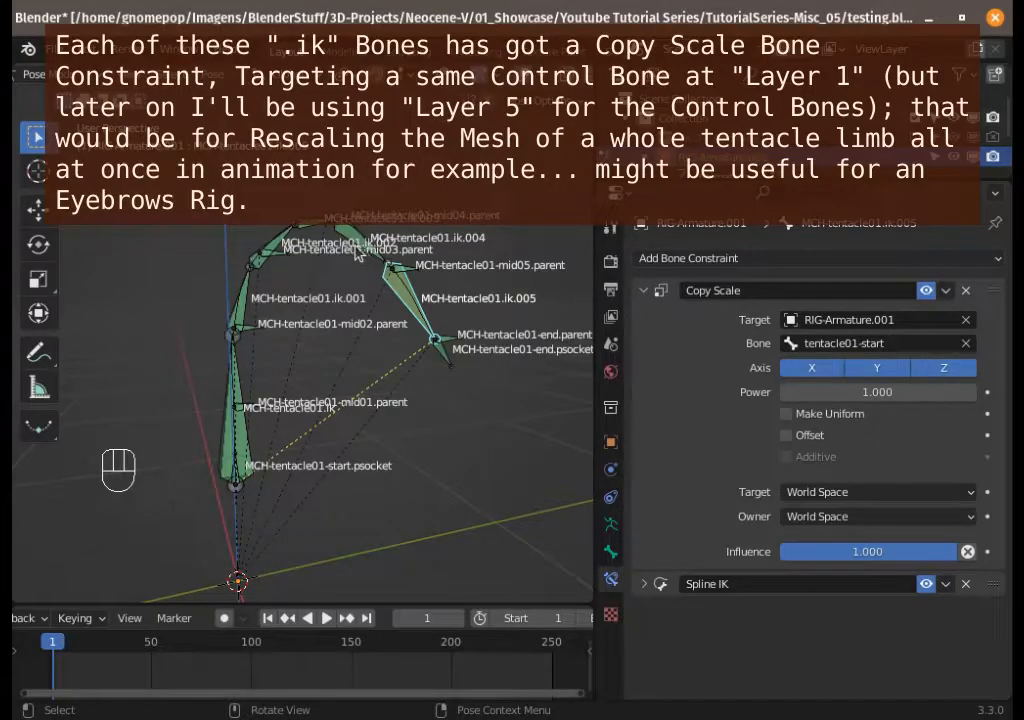
left_click(230, 434)
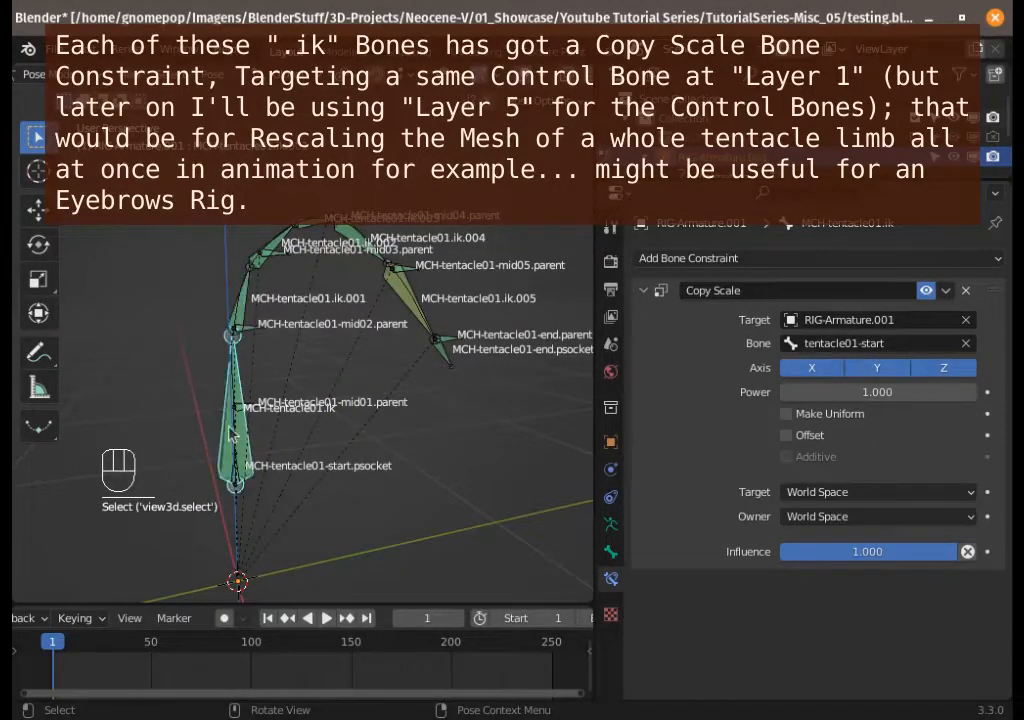
Step: Compare the SWITCH_PARENT constraint of the small MCH mid .parent bones with the Spline IK constraint of MCH-tentacle01.ik.005
left_click(246, 328)
left_click(250, 408)
left_click(254, 336)
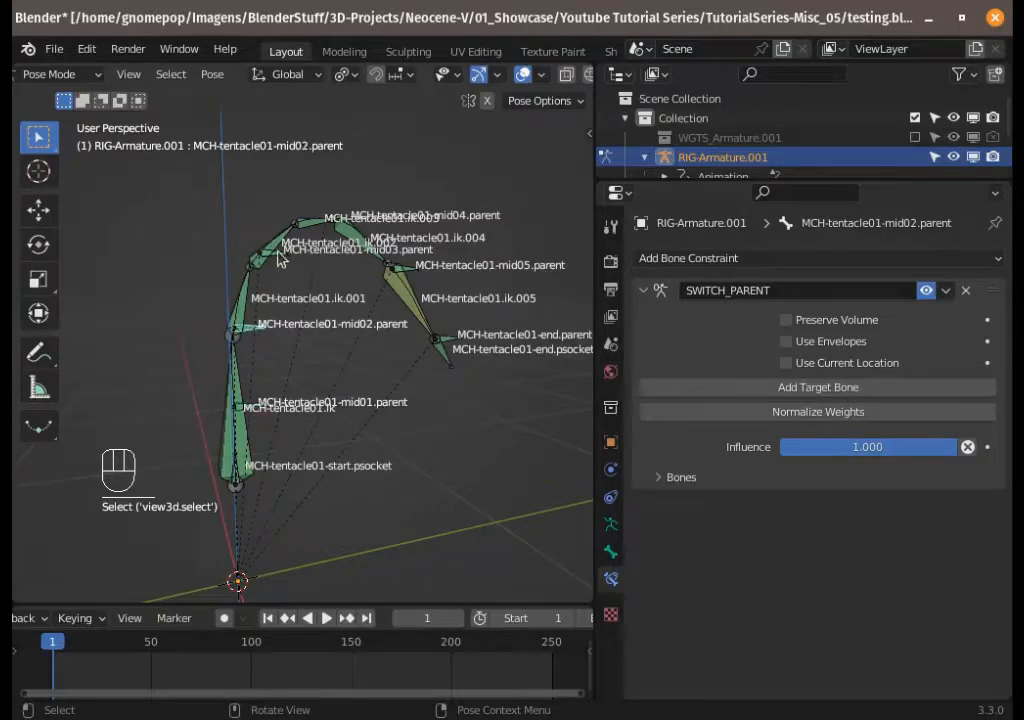
left_click(326, 244)
left_click(292, 260)
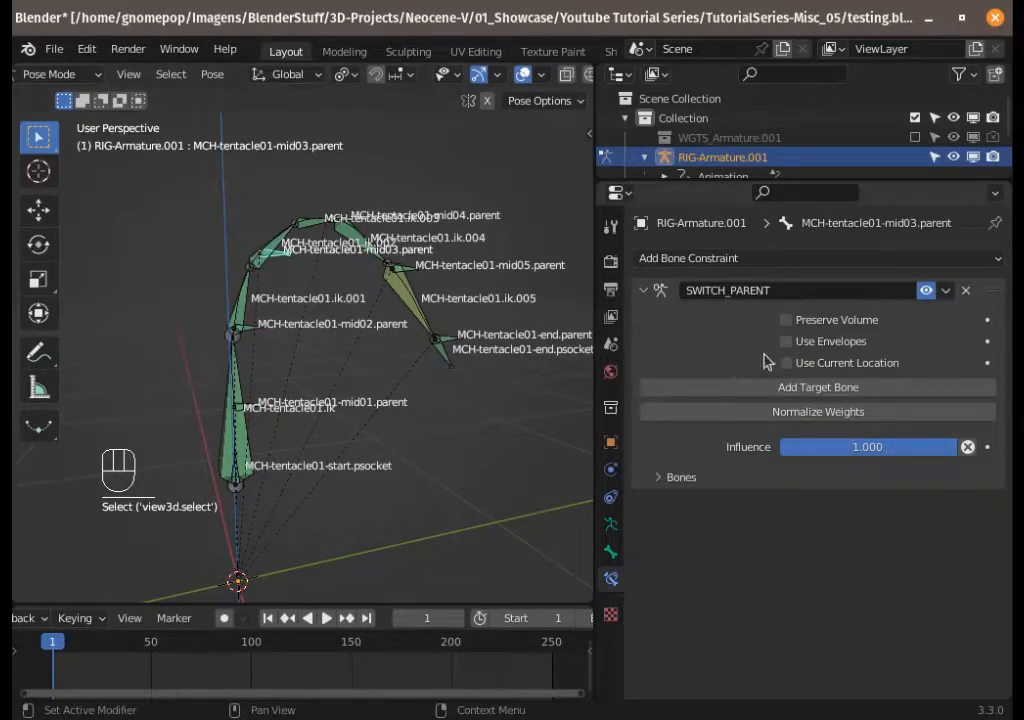
left_click(398, 268)
left_click(408, 314)
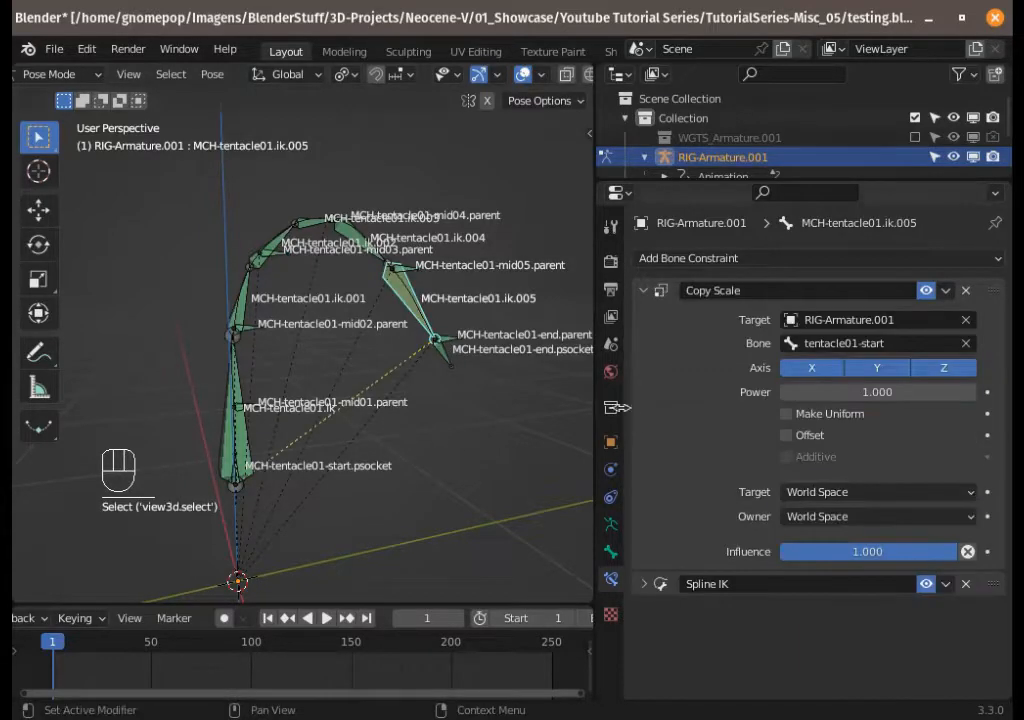
left_click(643, 585)
Step: Show armature layer 30 with the DEF bones, layer 32 with the ORG bones, and return to MCH layer 31
left_click(611, 524)
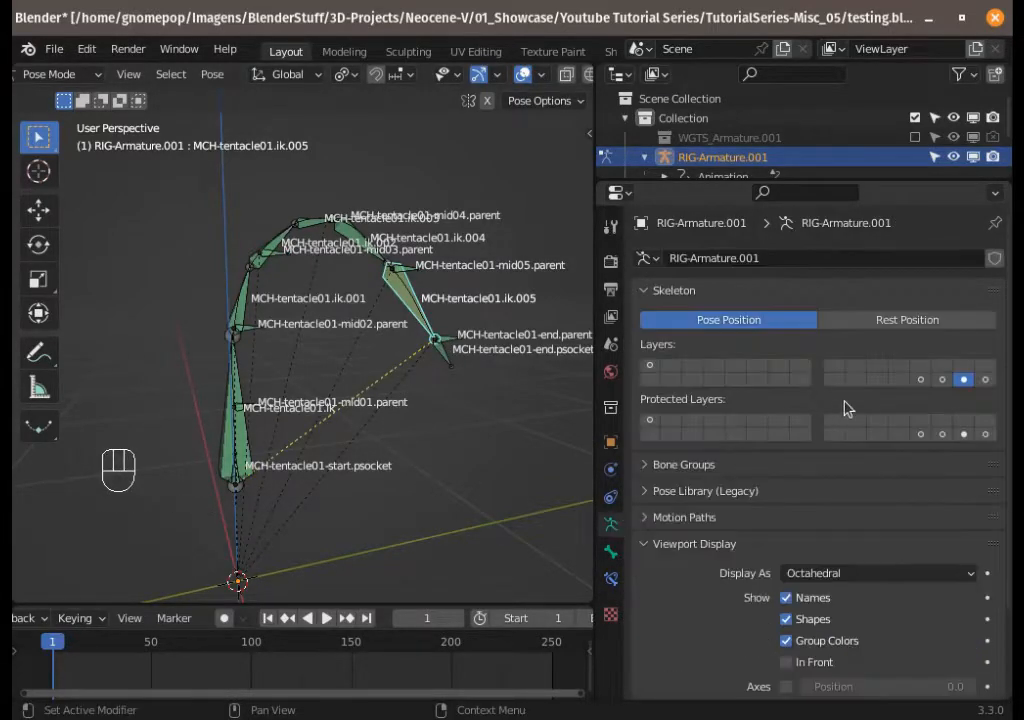
left_click(942, 379)
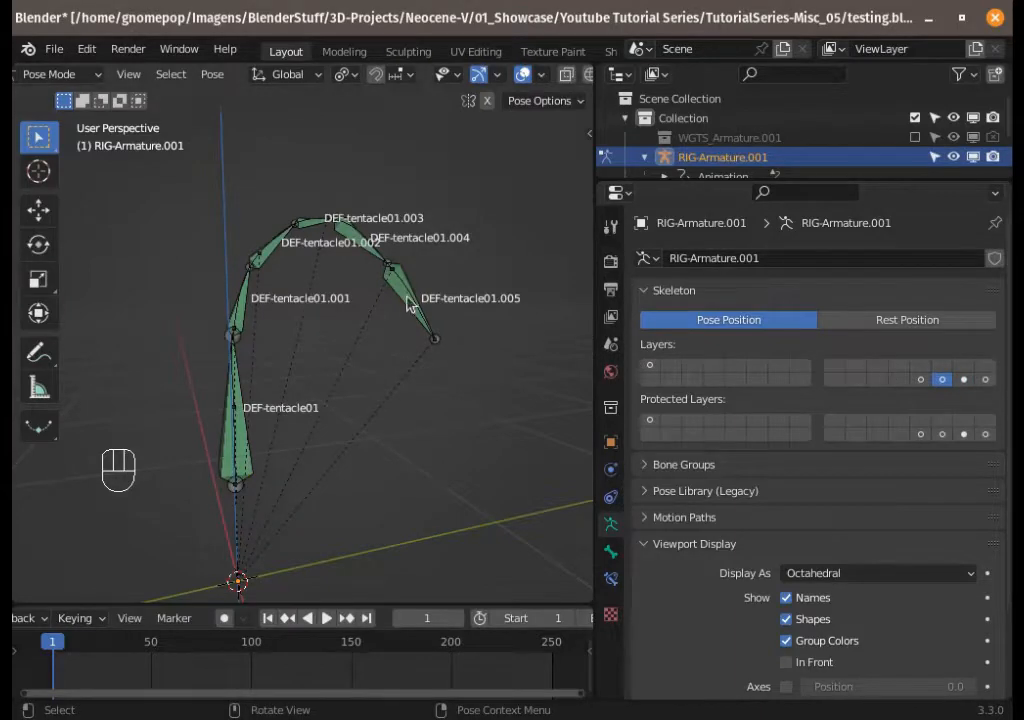
left_click(986, 381)
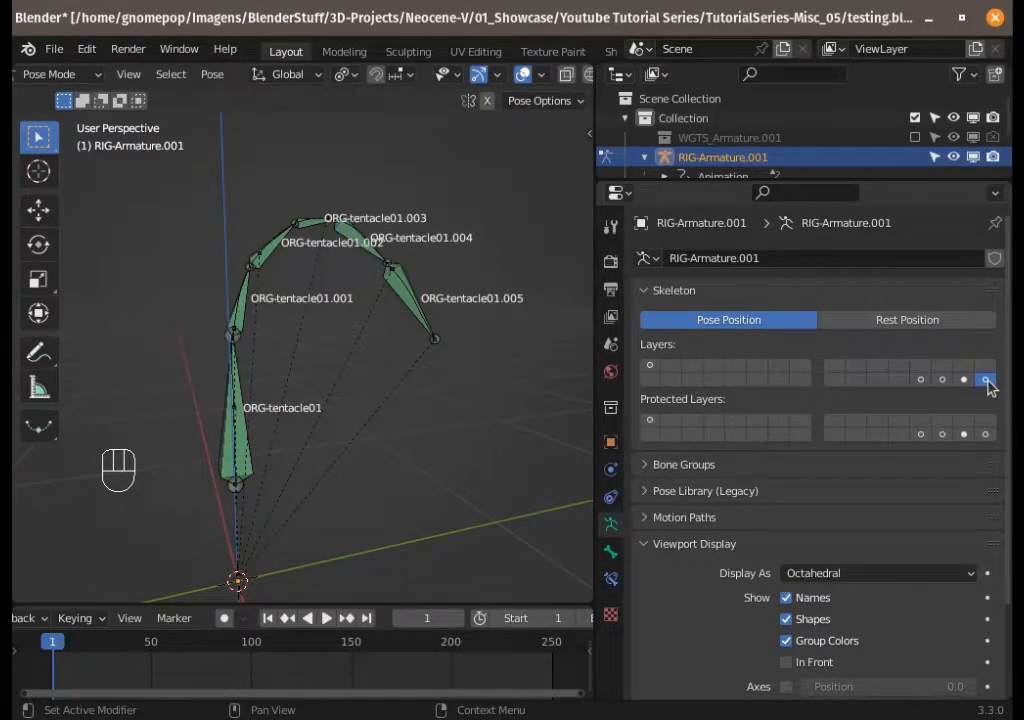
left_click(964, 380)
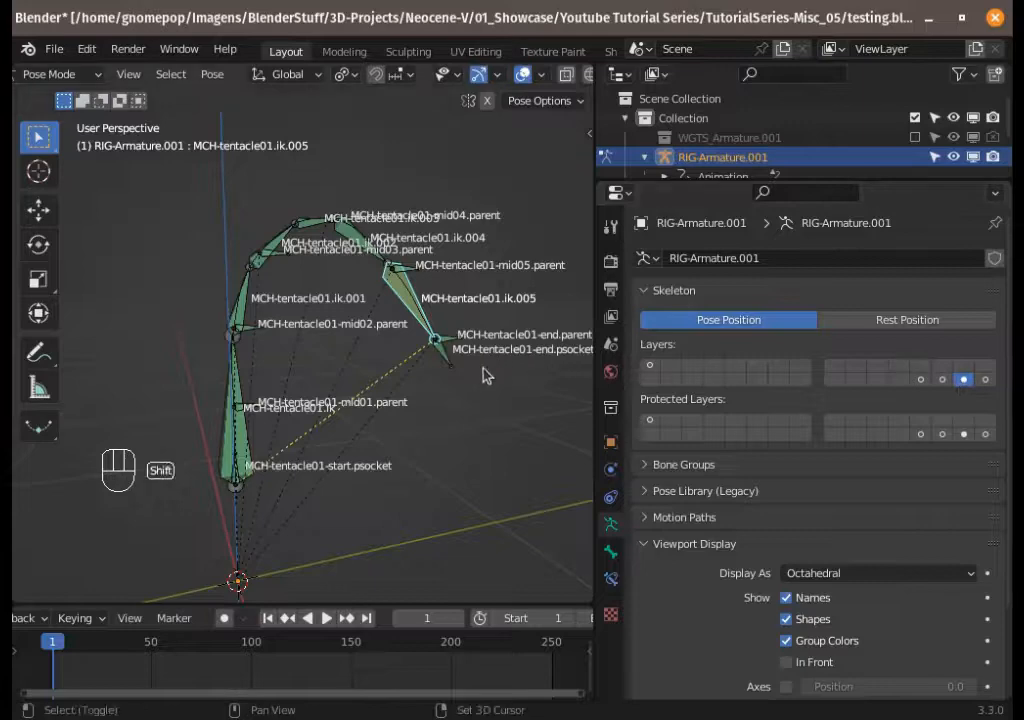
Step: Select the MCH IK chain bones together, from MCH-tentacle01.ik.005 to MCH-tentacle01.ik.001
middle_click_drag(484, 375, 482, 400, "shift")
scroll(392, 347, "up", 2)
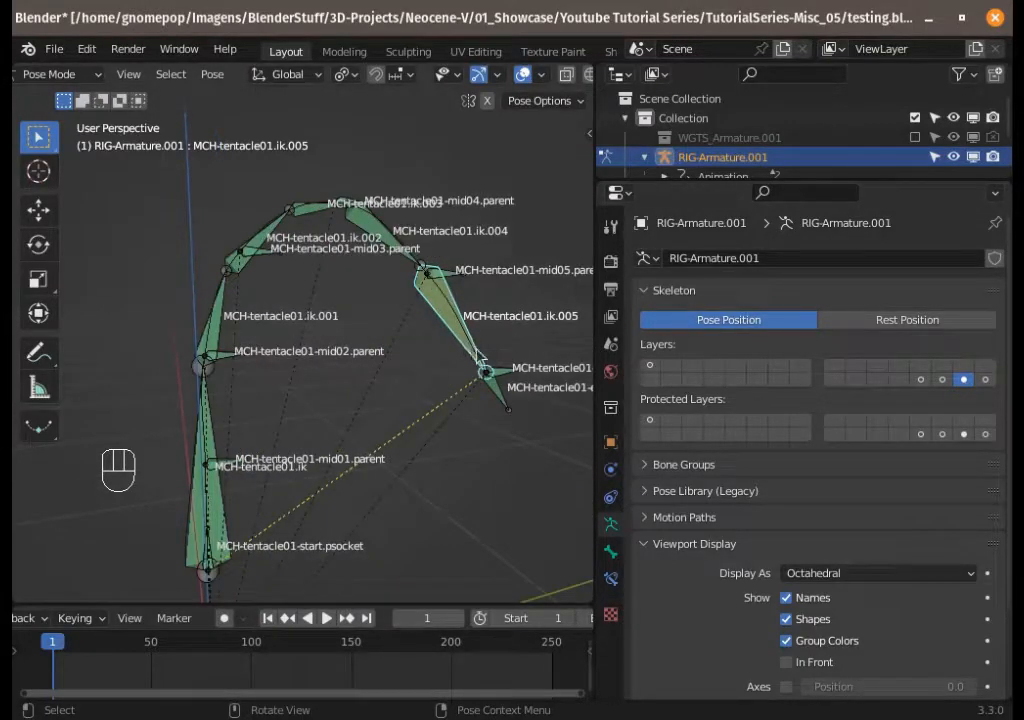
left_click(472, 340)
left_click(375, 237, "shift")
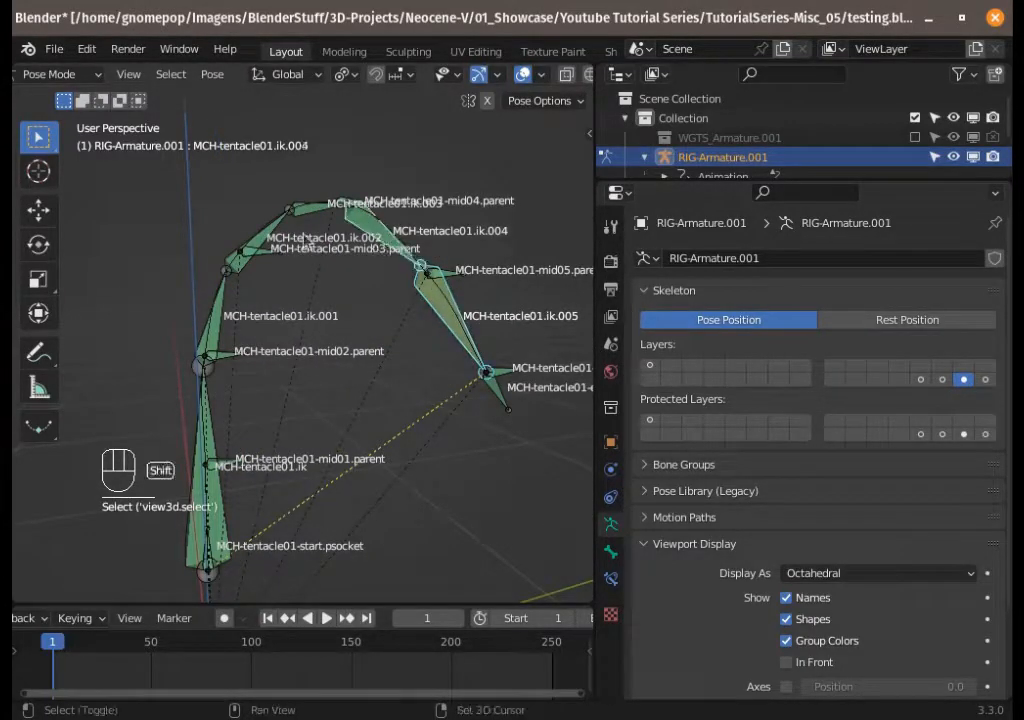
left_click(308, 206, "shift")
left_click(262, 232, "shift")
left_click(220, 325, "shift")
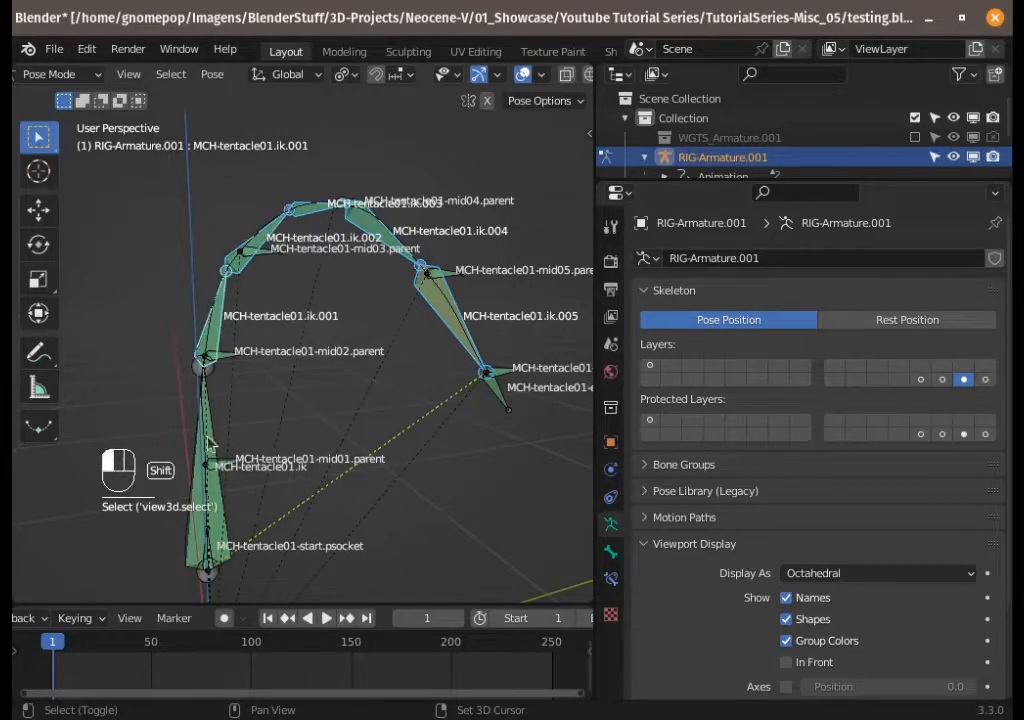
Step: Reduce the selection to MCH-tentacle01.ik.005, view its bone constraints, and return to the armature's layer settings
left_click(441, 322)
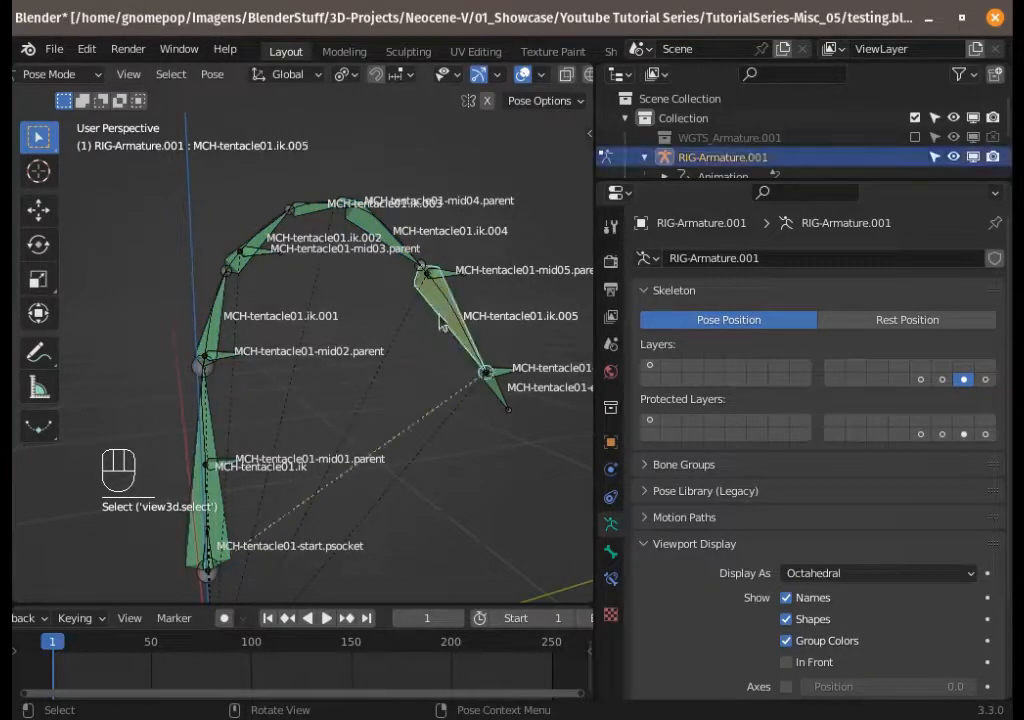
left_click(611, 578)
left_click(611, 524)
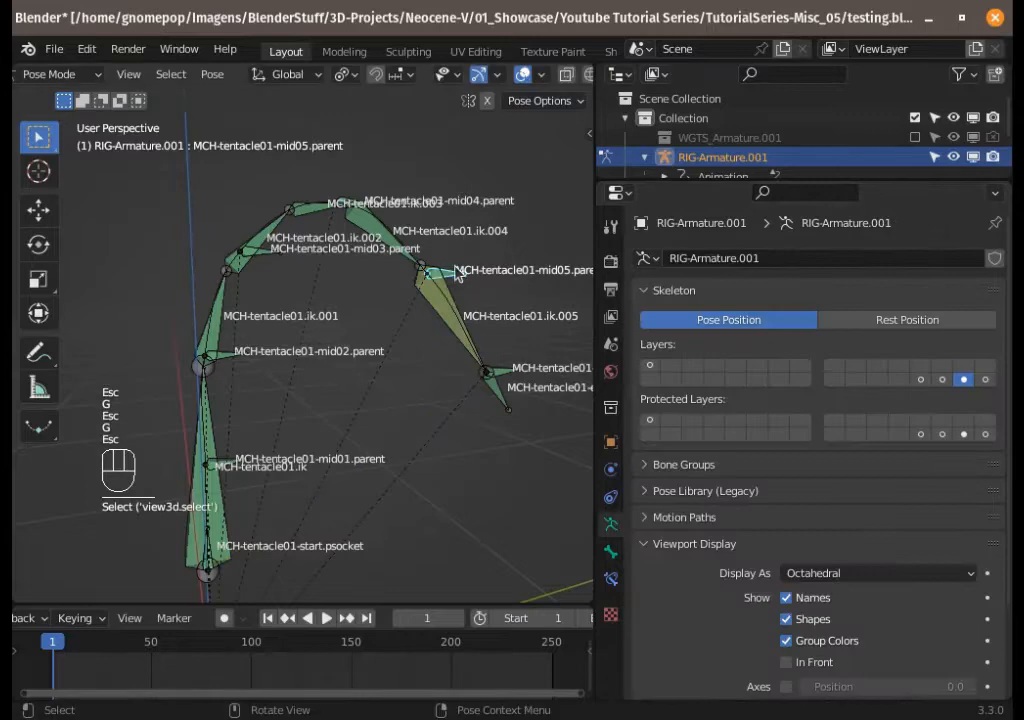
Step: Switch repeatedly between armature layers 32, 30, 31 and 29 to compare the generated bone sets
left_click(984, 379)
left_click(943, 379)
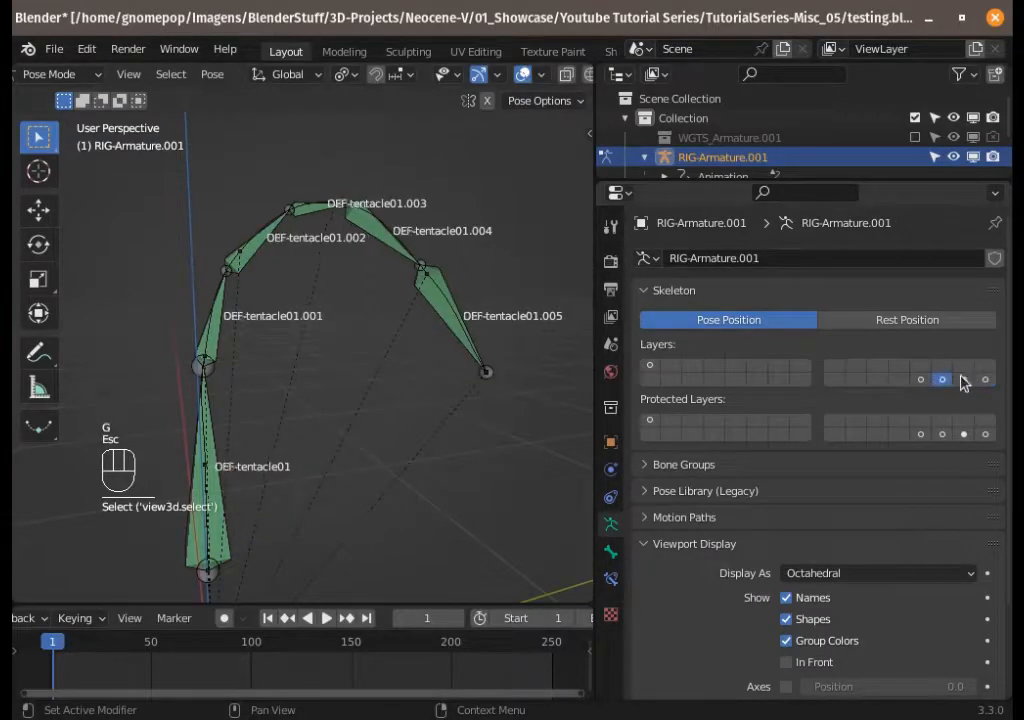
left_click(962, 379)
left_click(942, 379)
left_click(919, 379)
left_click(986, 380)
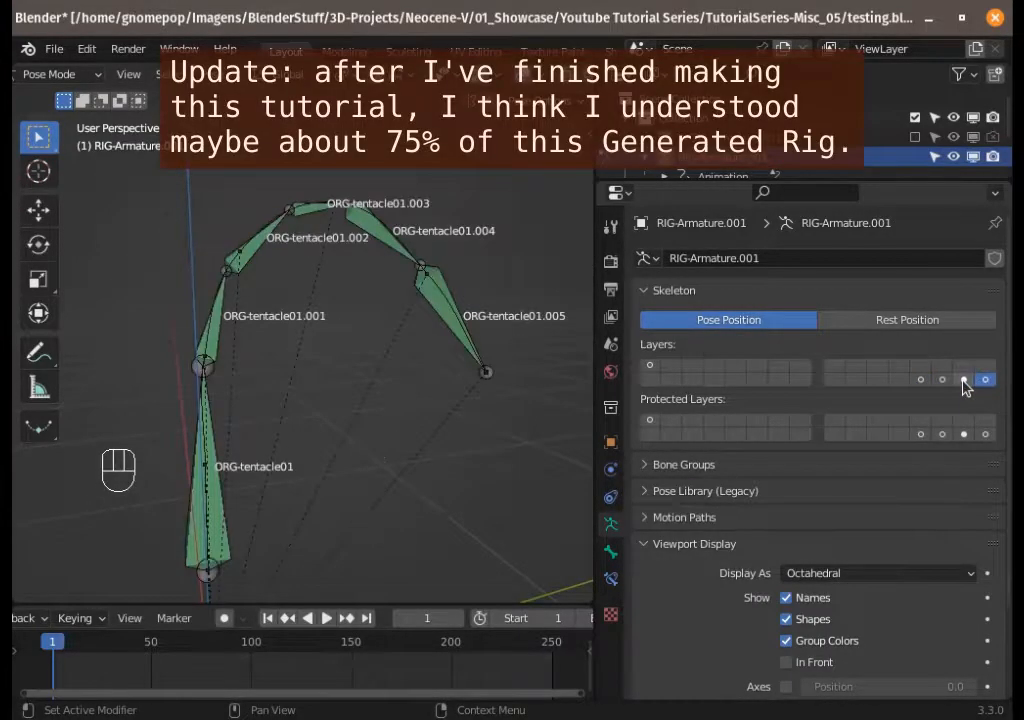
left_click(942, 379)
left_click(920, 379)
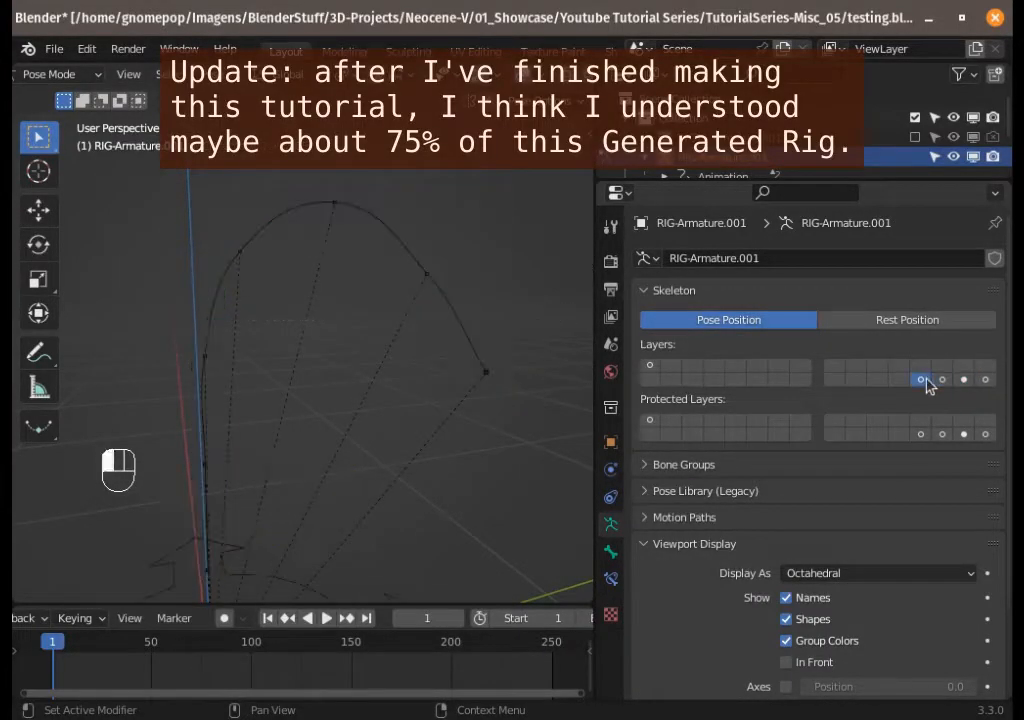
Step: Show armature layers 1, 30 and 31 together and examine the control, DEF and MCH bones in combination
left_click(649, 367)
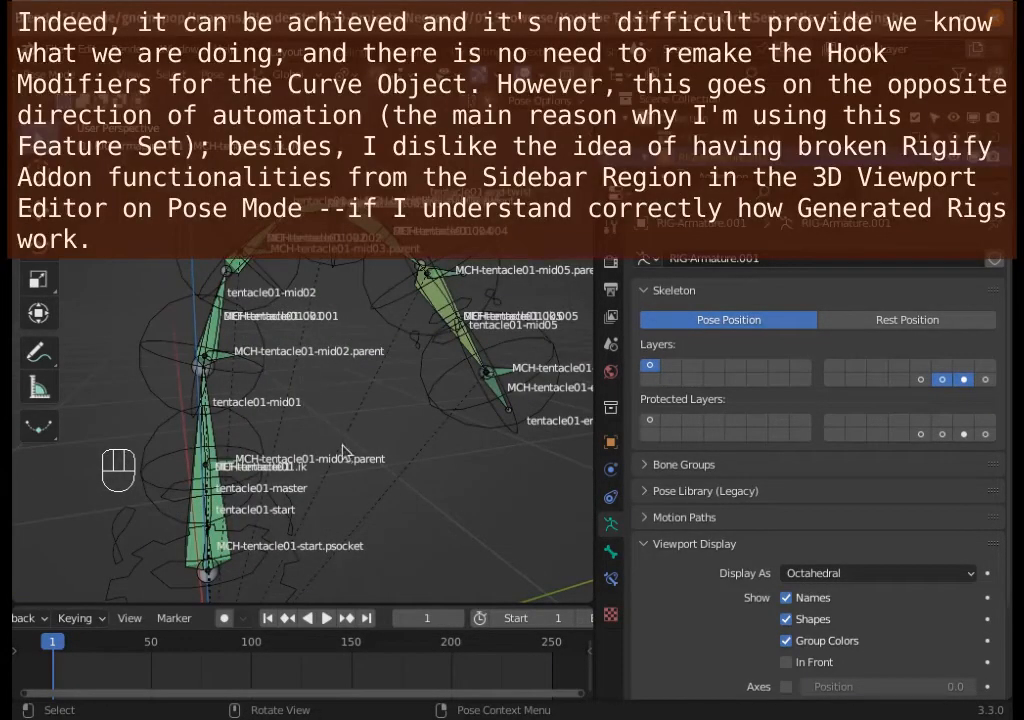
scroll(343, 452, "down", 2)
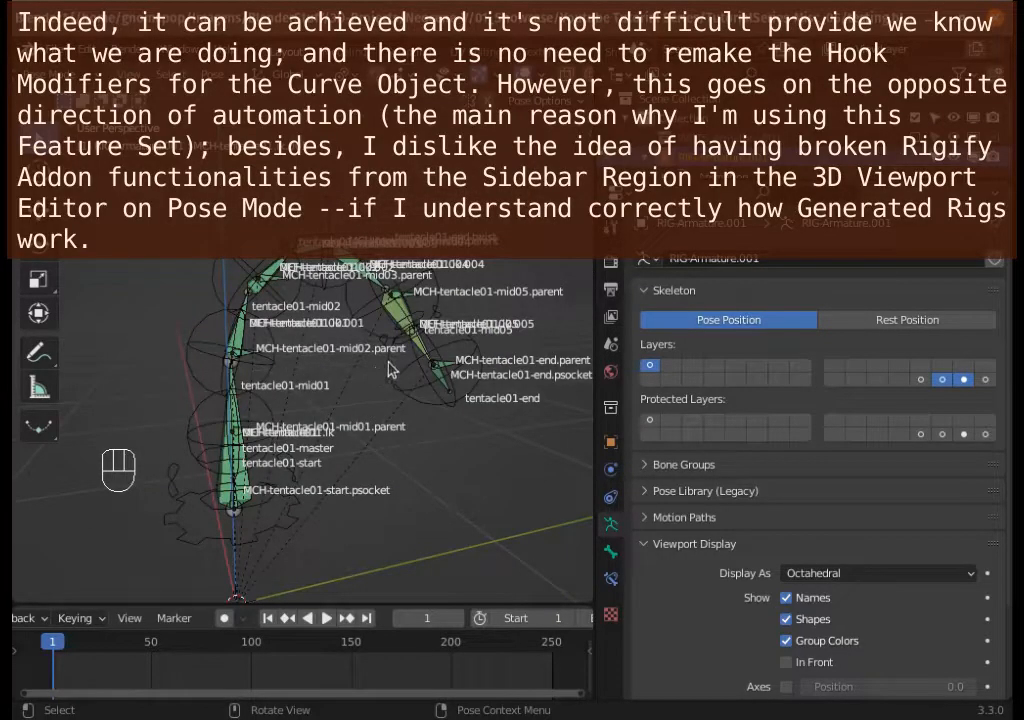
scroll(395, 405, "up", 2)
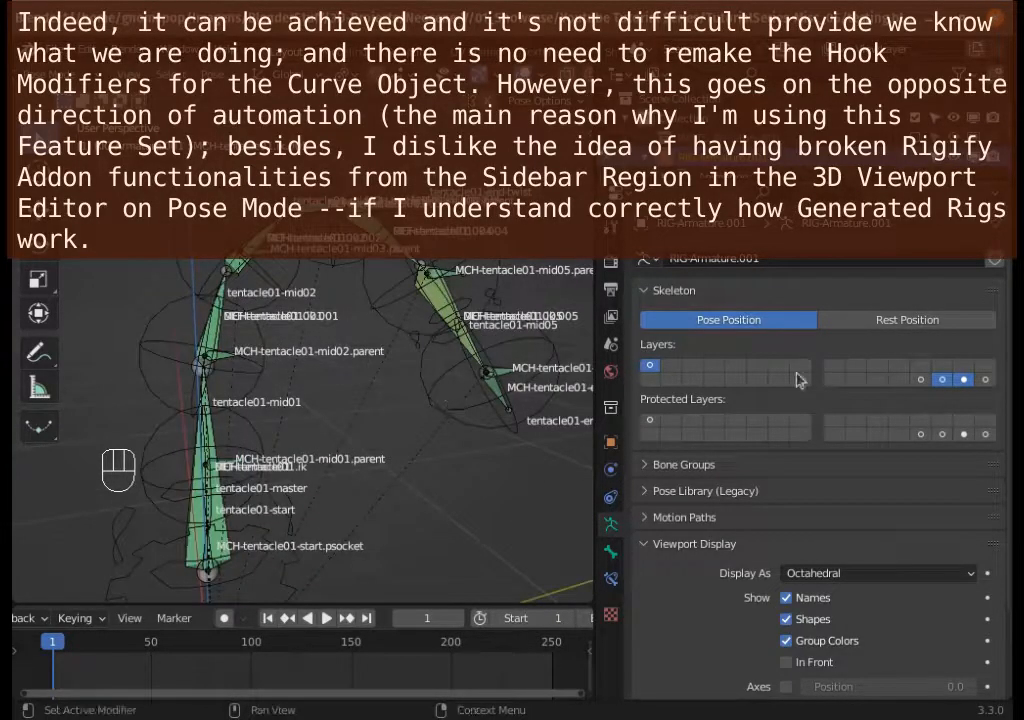
Step: Show only armature layer 30 and examine the DEF bone chain from different angles and distances
left_click(941, 382)
scroll(354, 363, "down", 2)
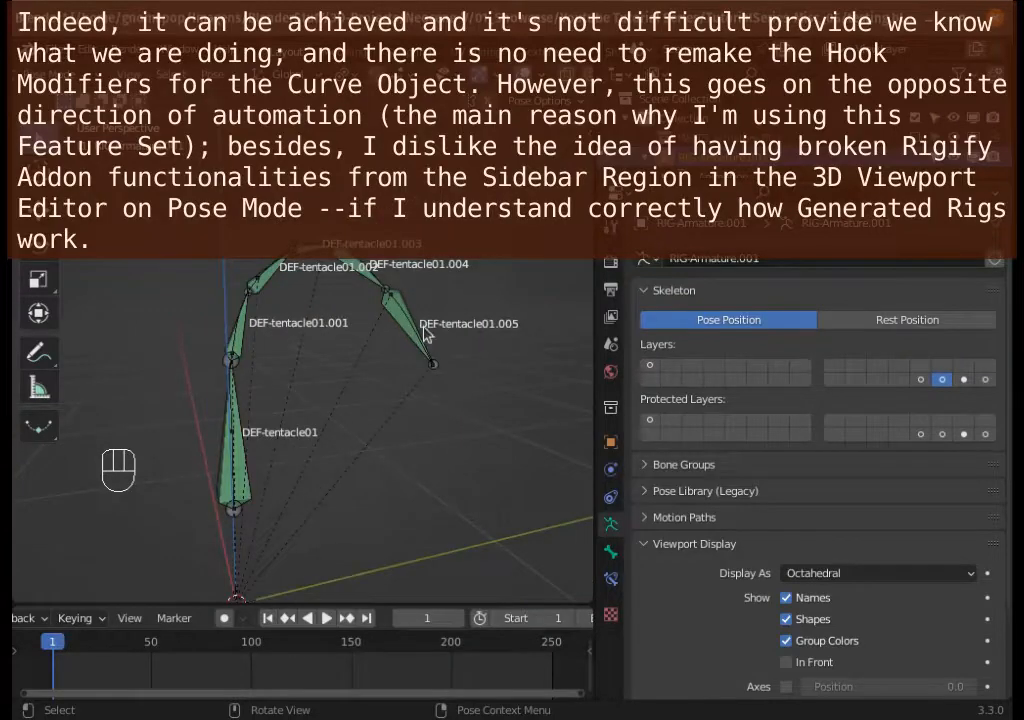
scroll(360, 403, "up", 2)
scroll(320, 405, "down", 4)
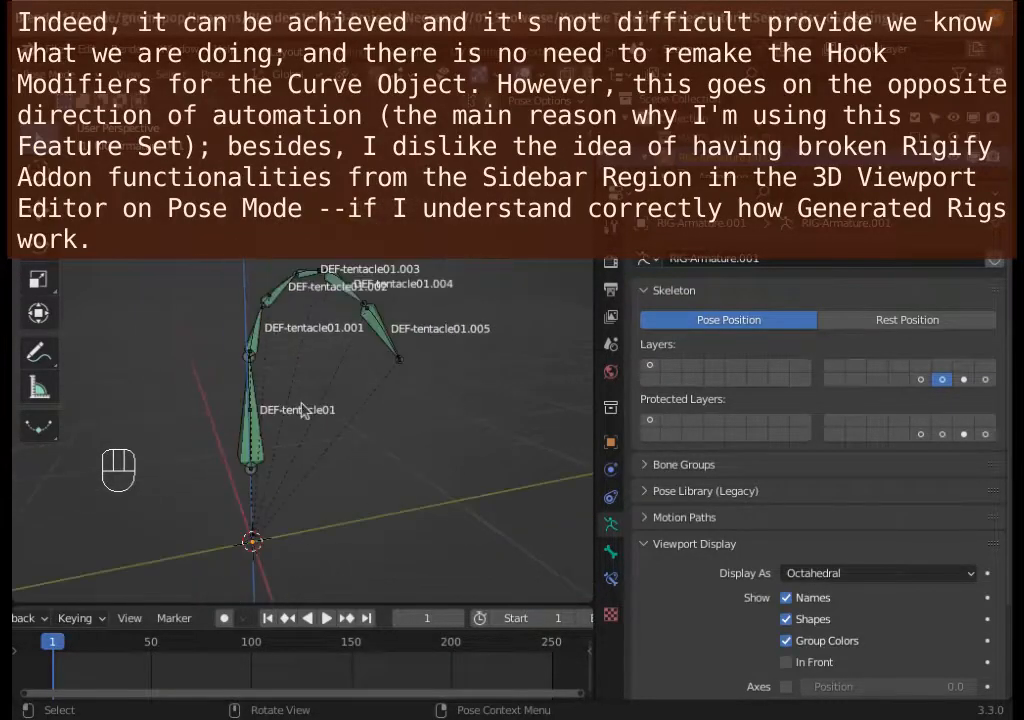
middle_click_drag(301, 405, 352, 434)
scroll(331, 403, "up", 4)
scroll(317, 401, "down", 4)
scroll(352, 434, "up", 2)
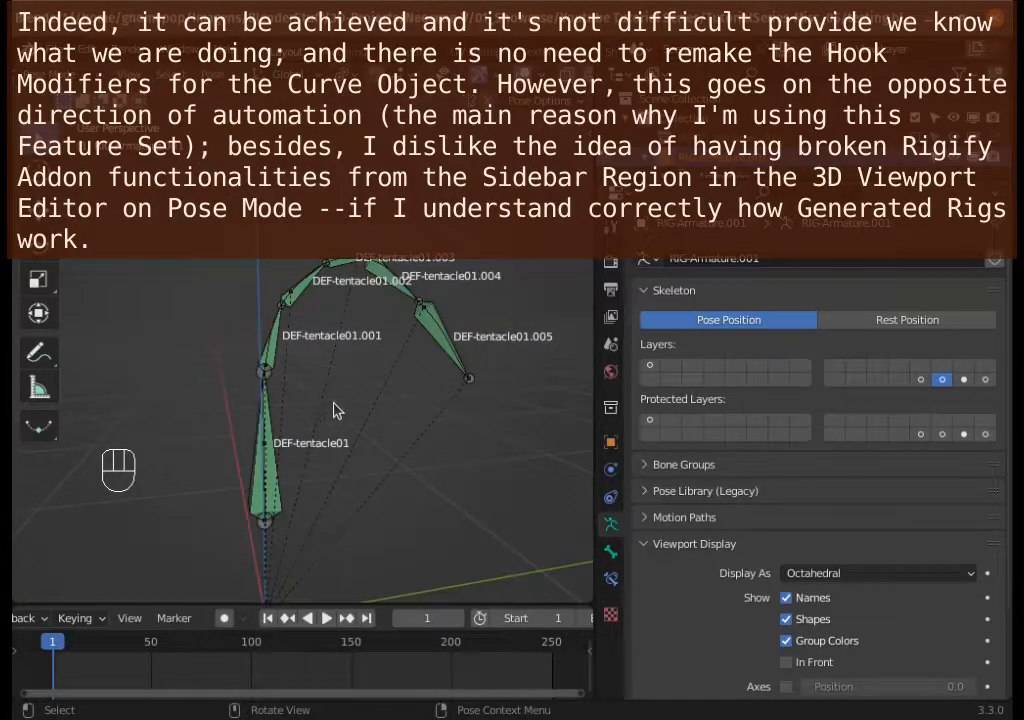
scroll(364, 420, "up", 2)
scroll(370, 419, "down", 2)
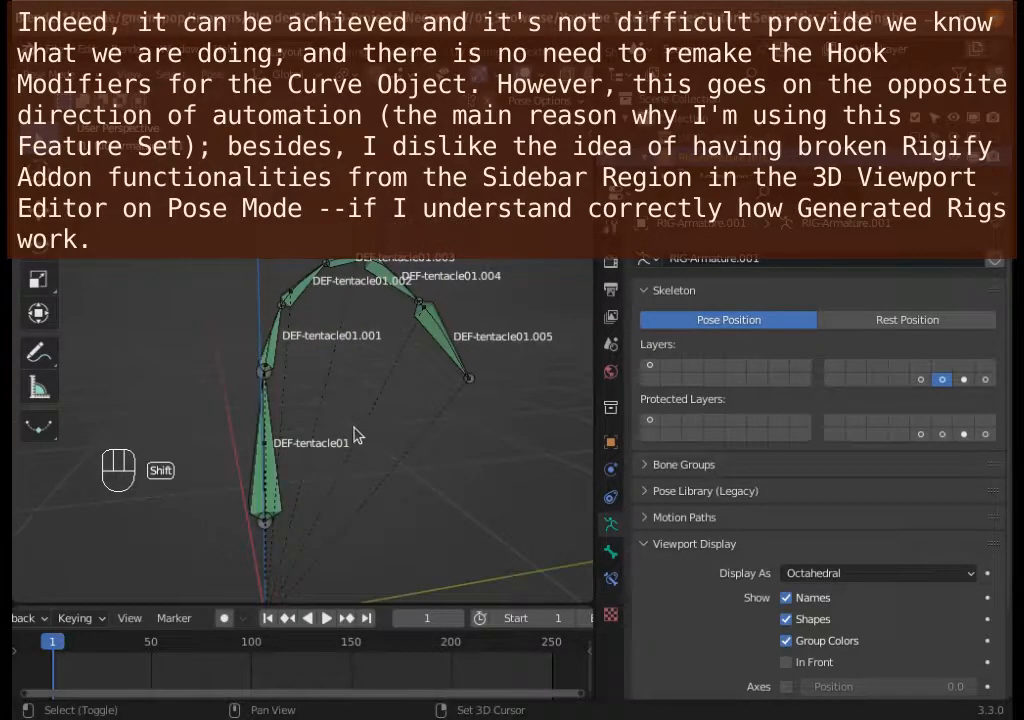
scroll(380, 440, "up", 3)
scroll(383, 445, "down", 3)
middle_click_drag(391, 437, 350, 425, "shift")
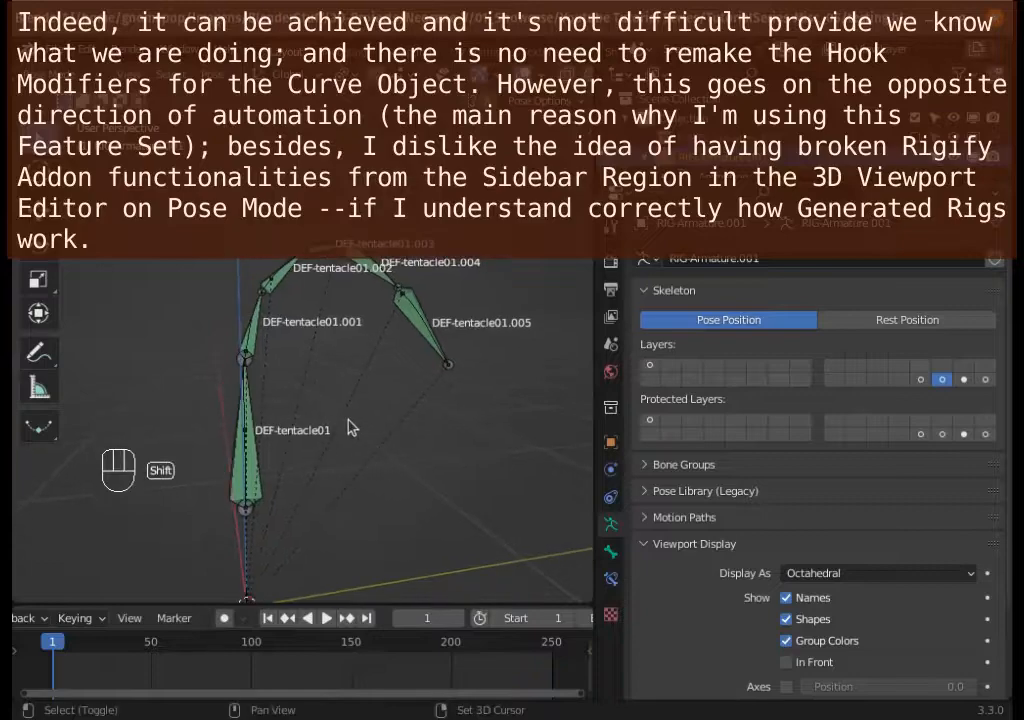
Step: Show only armature layer 1 and examine the Copy Location constraint of the tentacle01-end-twist control bone
left_click(650, 366)
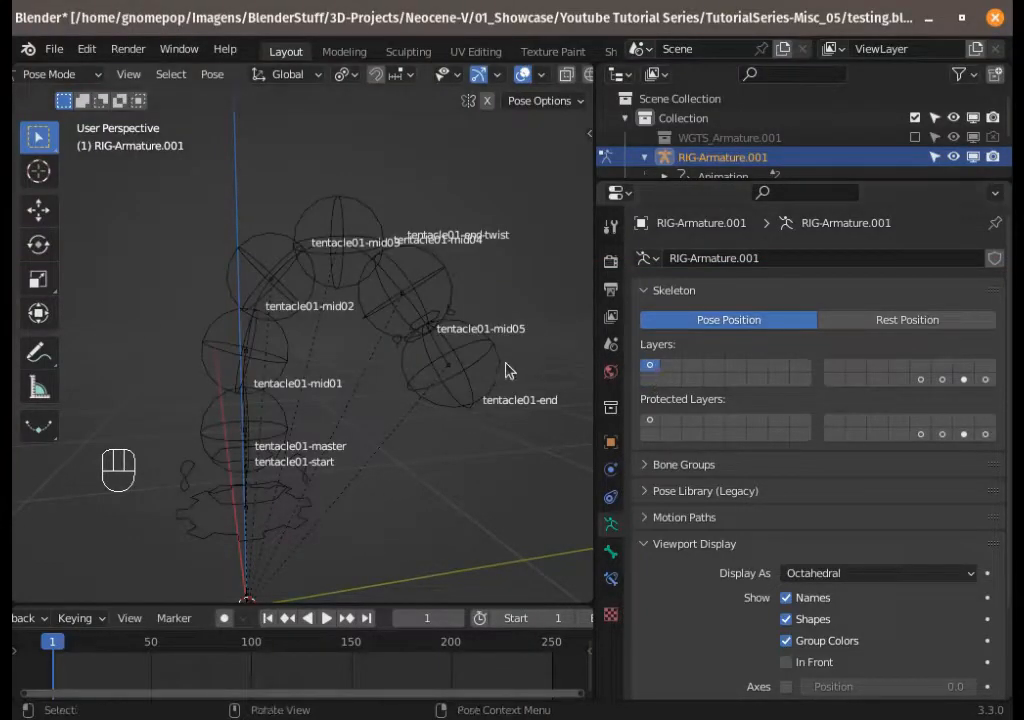
left_click(421, 333)
left_click(611, 578)
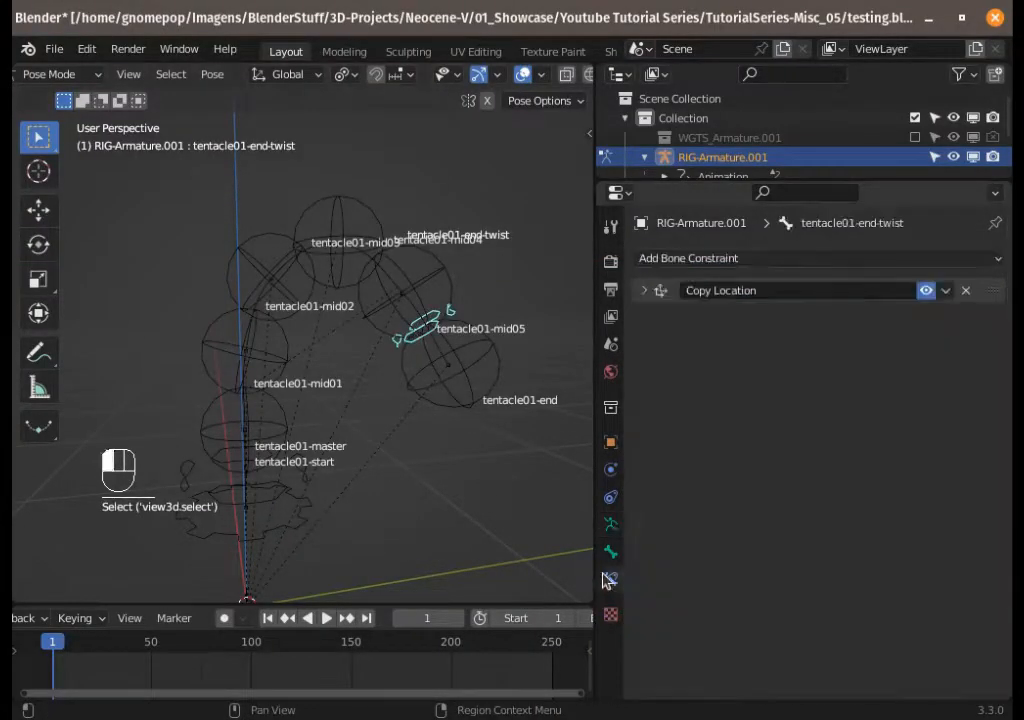
left_click(648, 290)
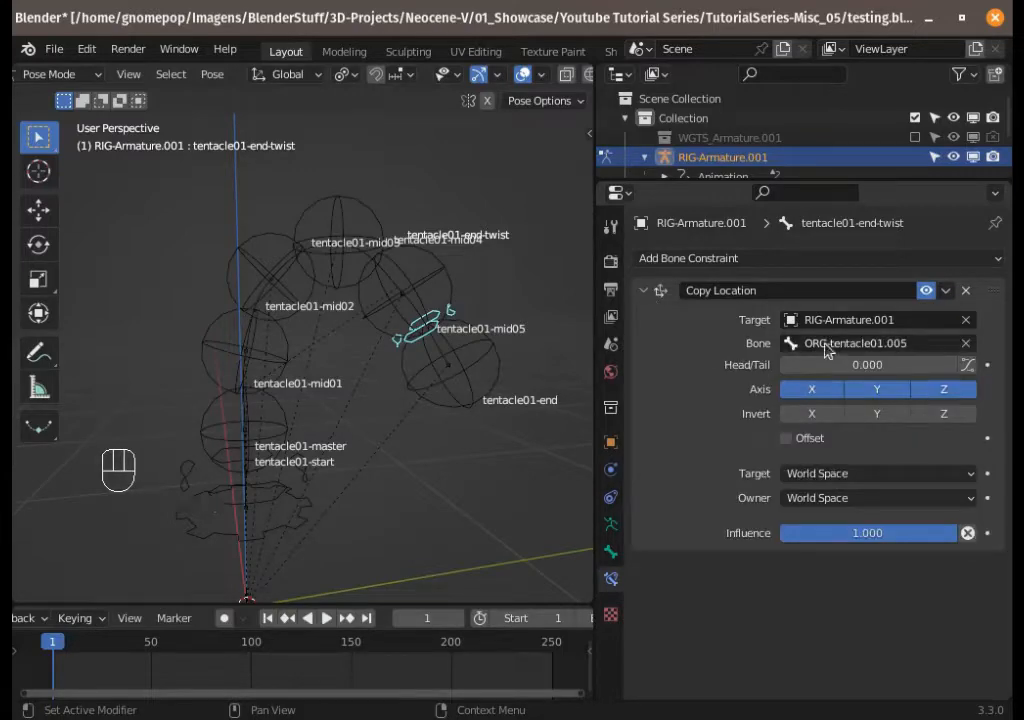
Step: Show only armature layer 32 and select the tip bone ORG-tentacle01.005 that the twist control's constraint targets
left_click(611, 524)
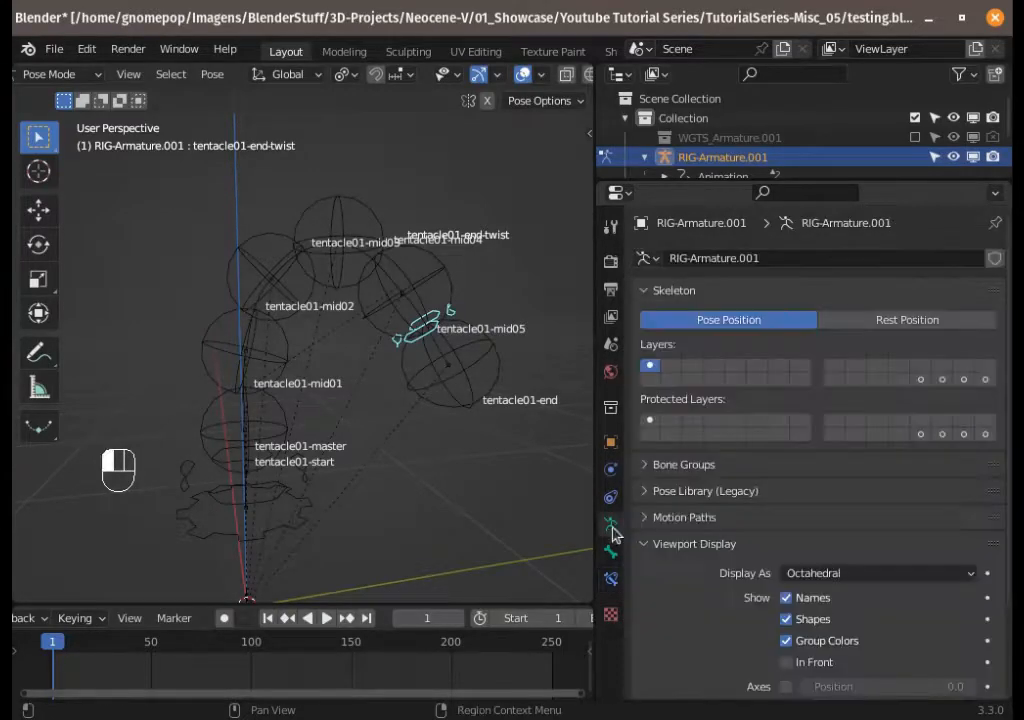
left_click(985, 380)
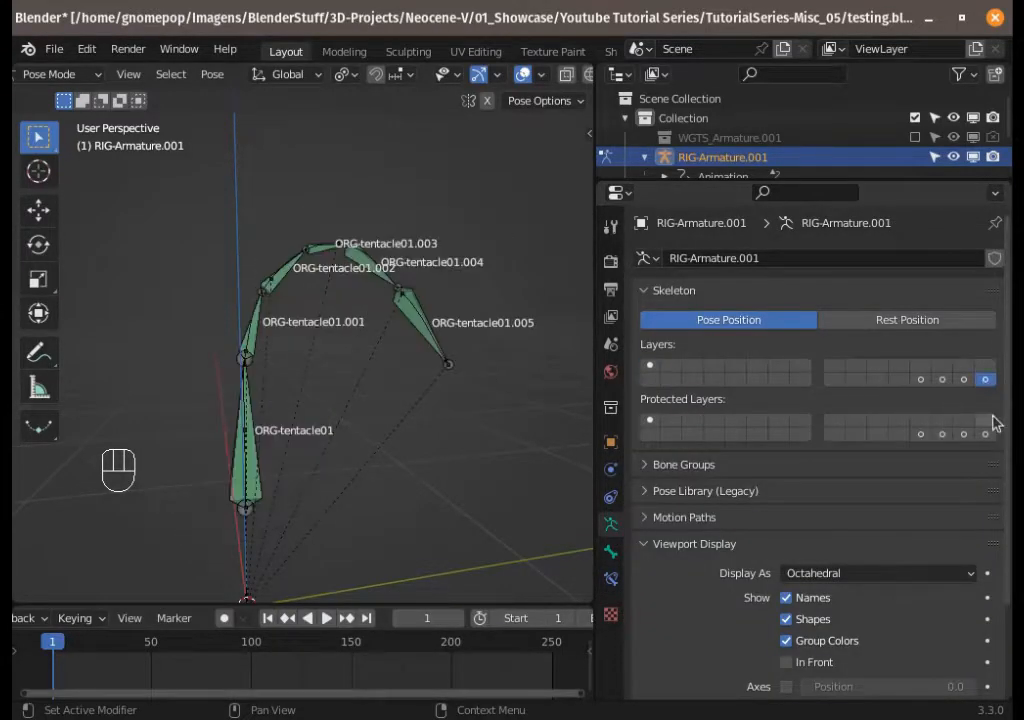
left_click(440, 348)
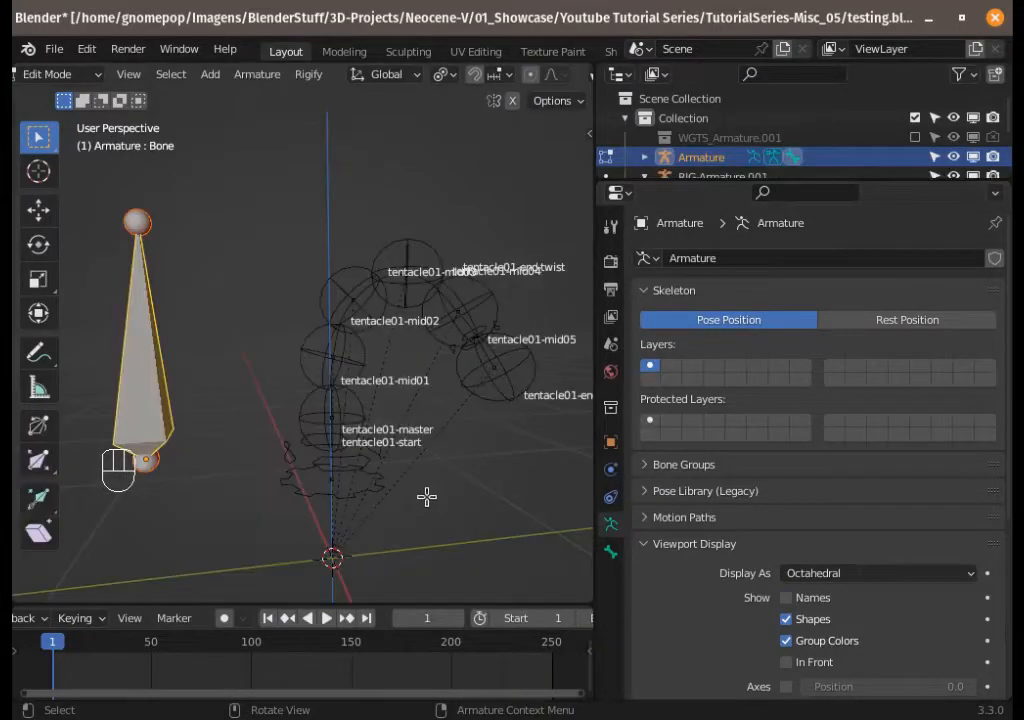
Step: Select the single Armature bone in Pose Mode and examine its limbs.spline_tentacle Rigify options
middle_click_drag(427, 497, 411, 475, "shift")
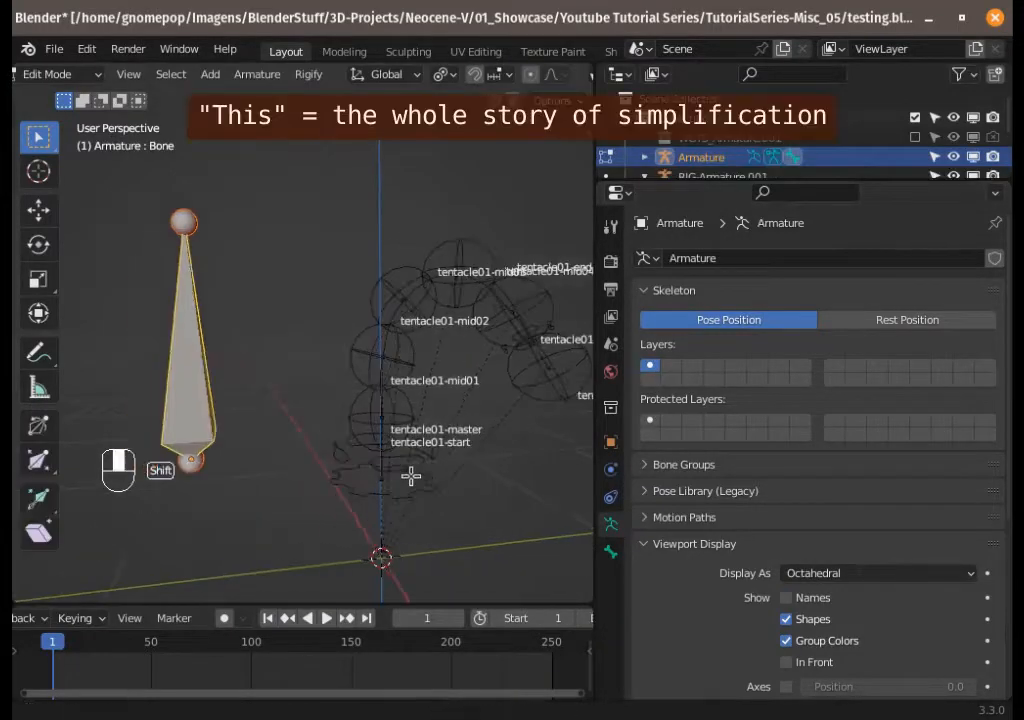
key("ctrl+Tab")
key("ctrl+Tab")
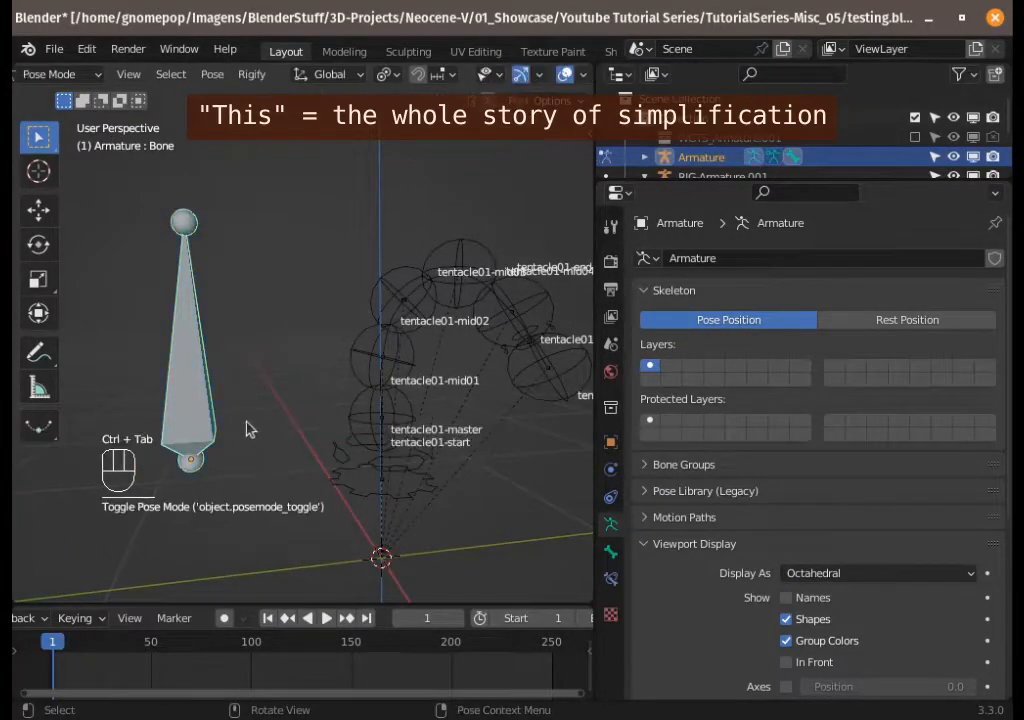
key("alt+a")
left_click(187, 393)
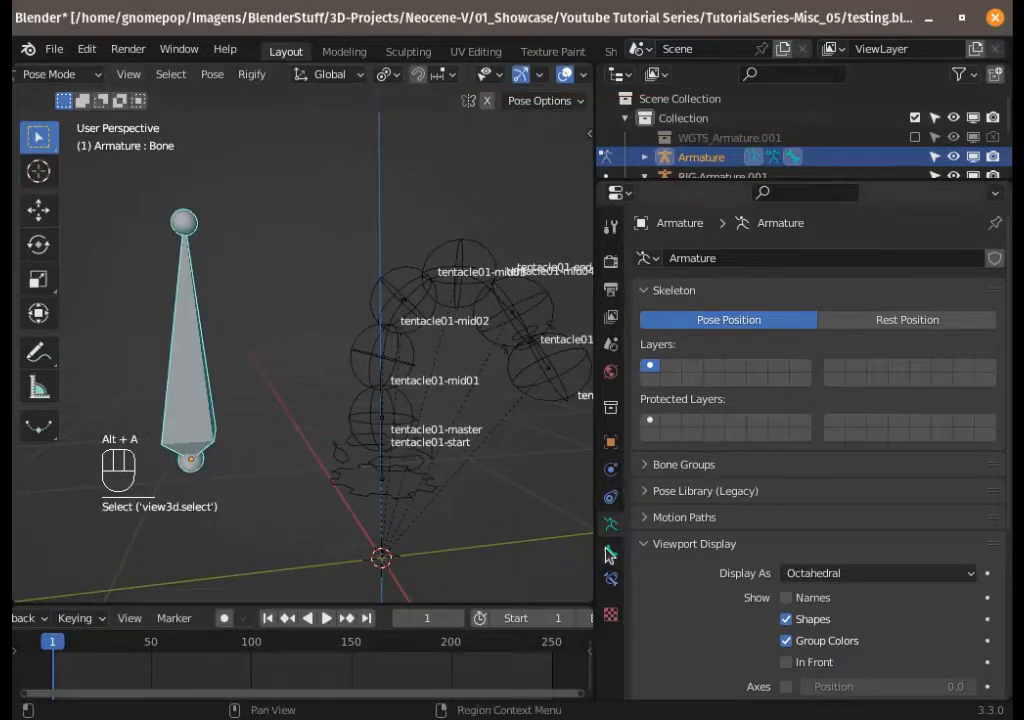
left_click(611, 551)
scroll(790, 556, "down", 6)
scroll(777, 562, "down", 2)
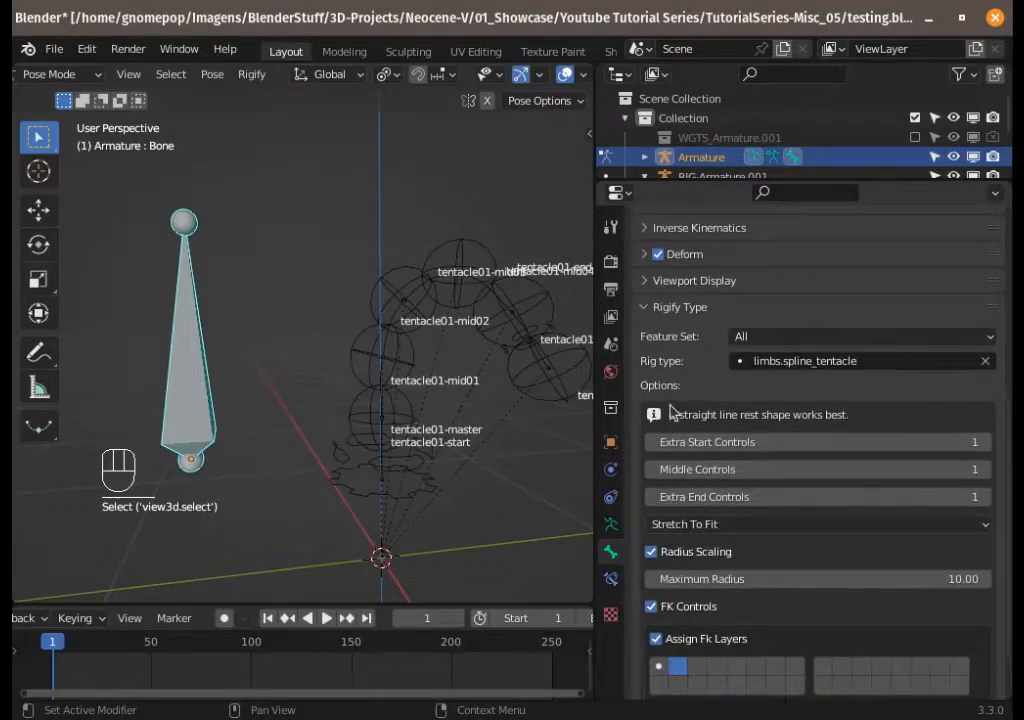
scroll(735, 492, "down", 2)
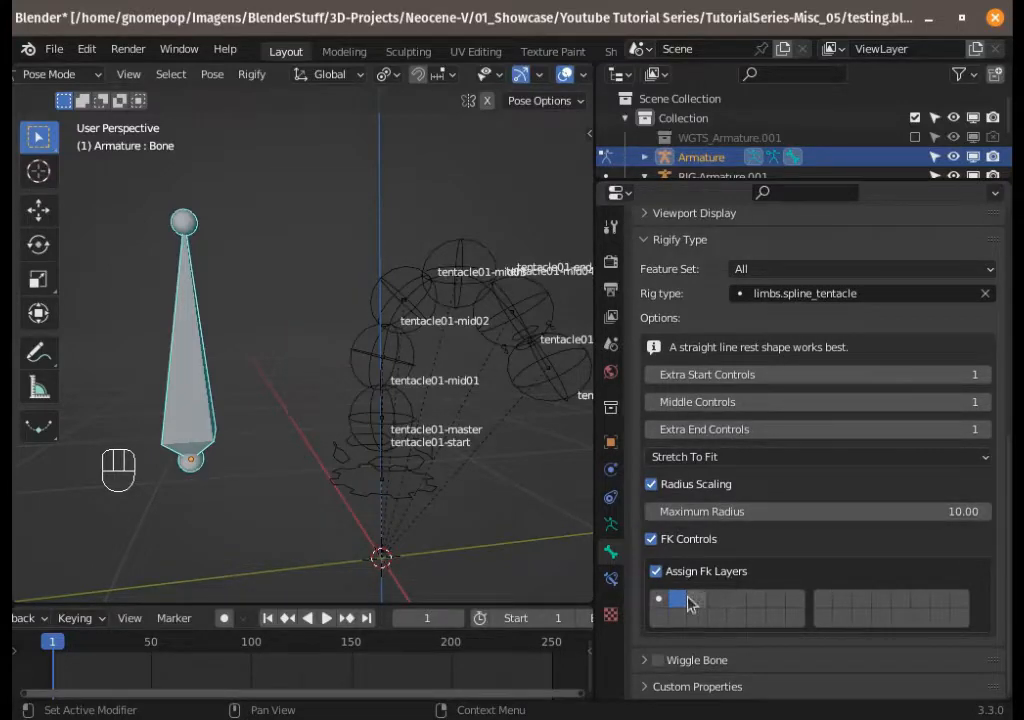
Step: Turn off FK Controls in the bone's limbs.spline_tentacle Rigify options
left_click(652, 540)
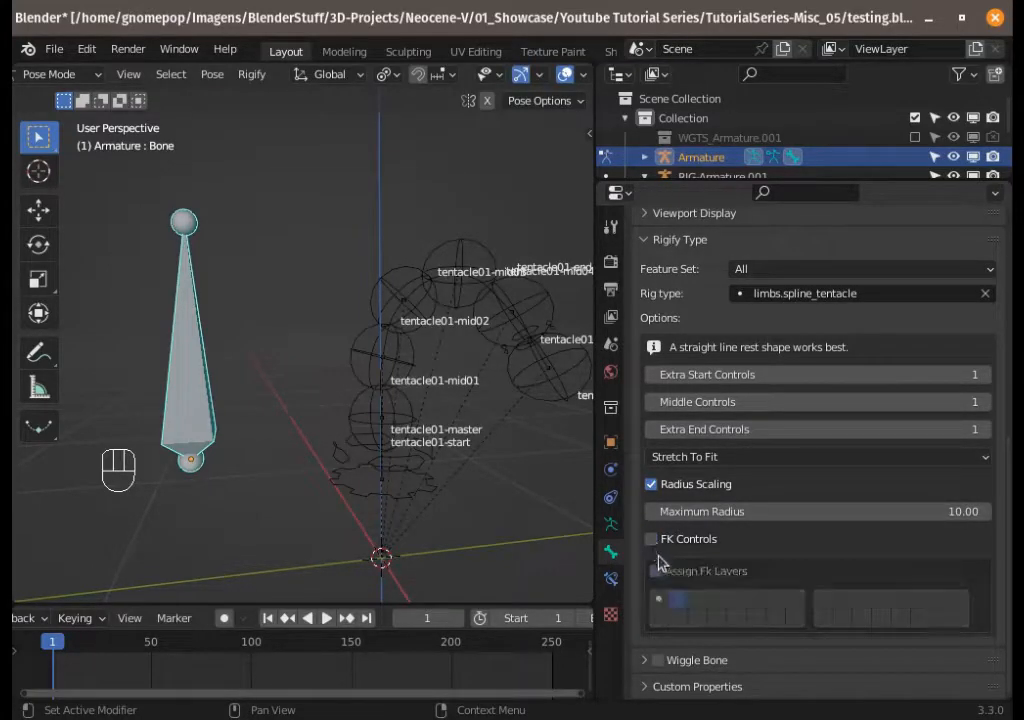
left_click(653, 539)
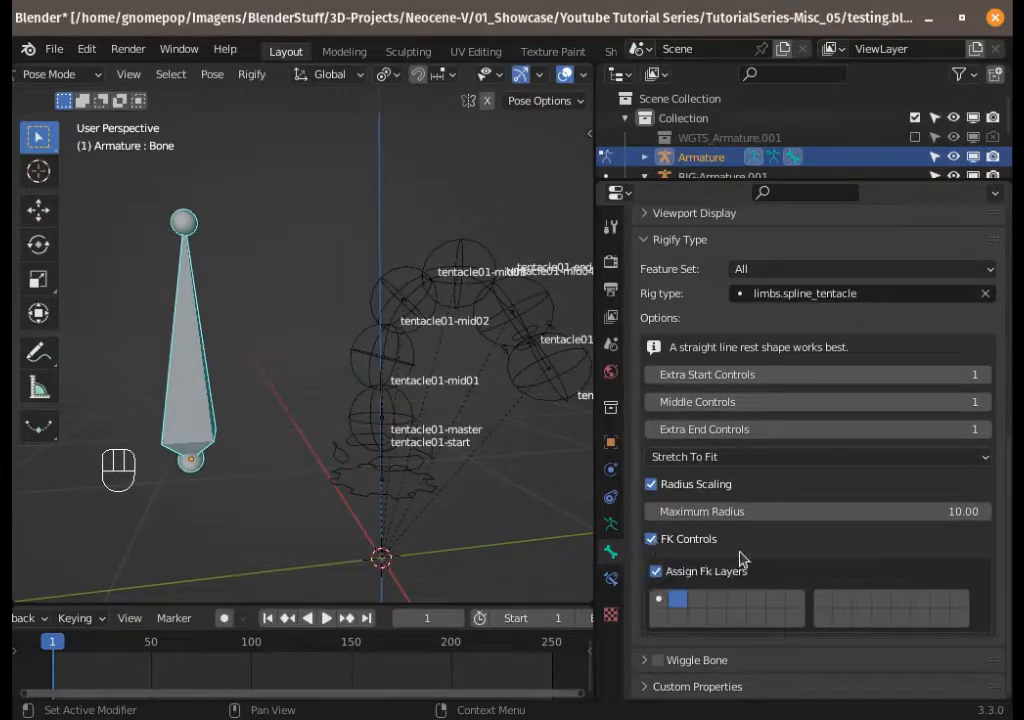
middle_click_drag(417, 430, 430, 448)
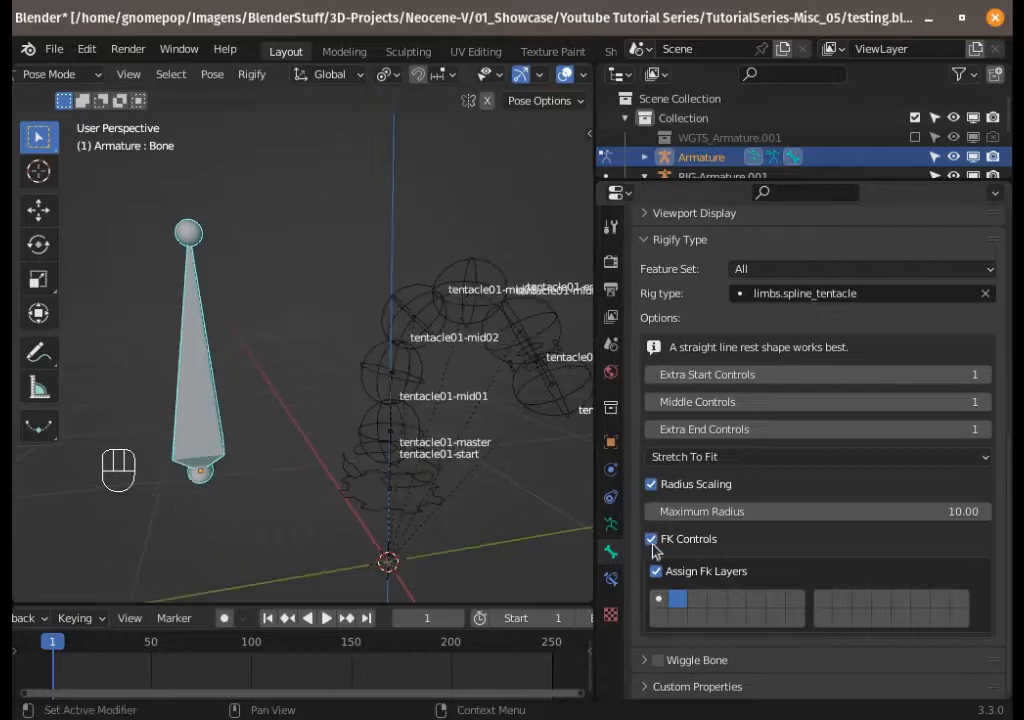
left_click(651, 539)
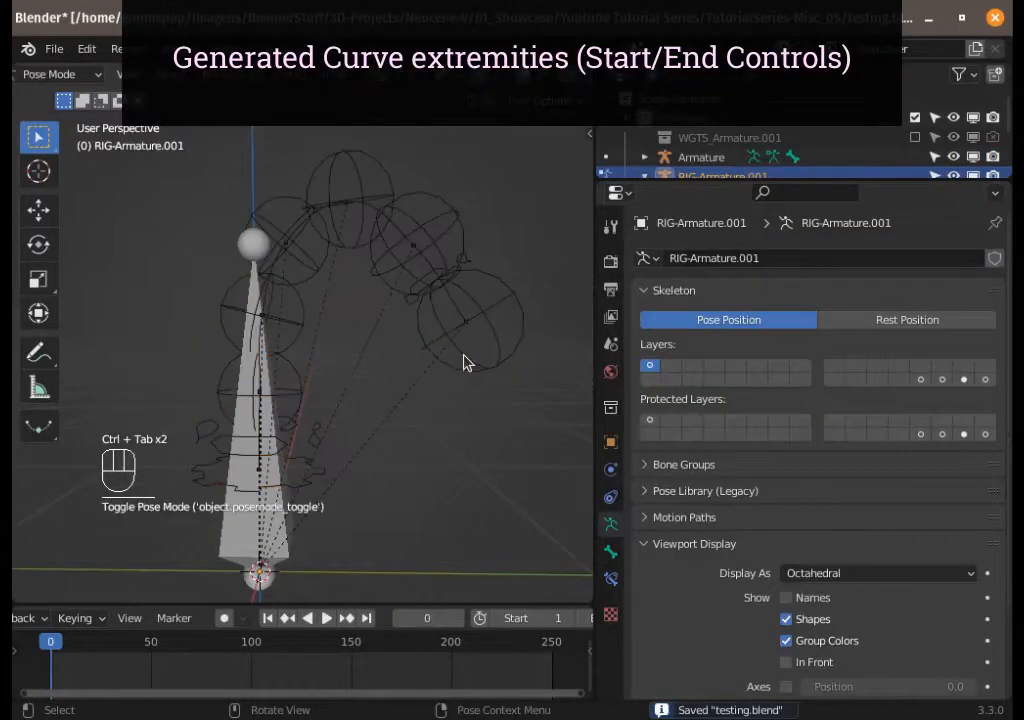
Step: Move the tentacle01-end control of RIG-Armature.001 inward, closer to the base of the tentacle
left_click(466, 364)
key("g")
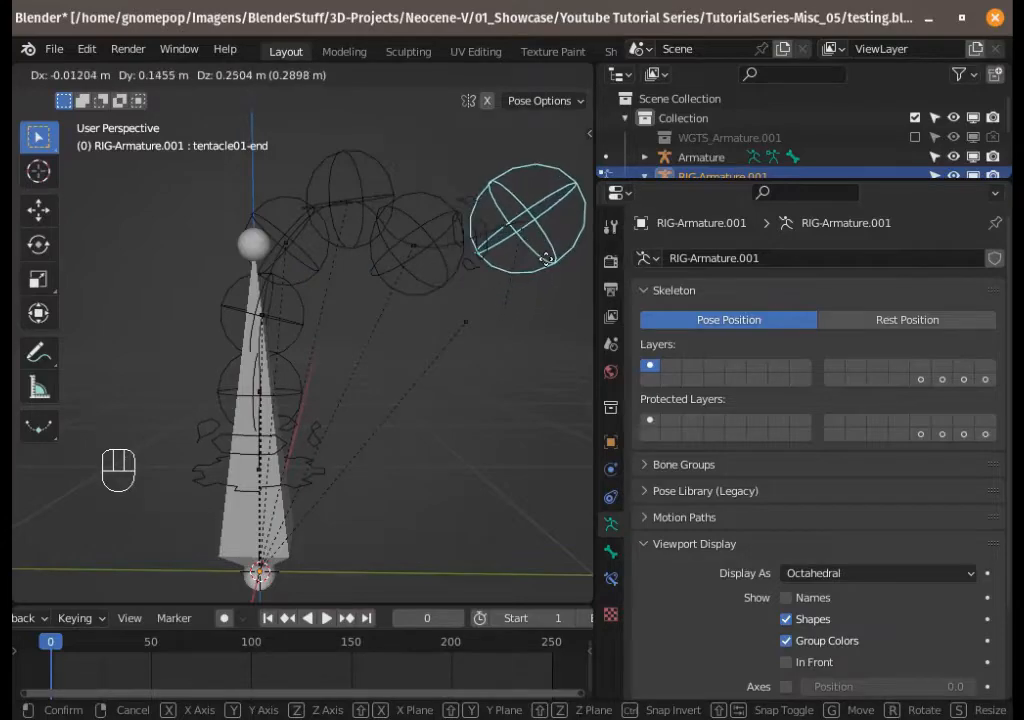
left_click(421, 365)
scroll(418, 366, "up", 2)
middle_click_drag(400, 368, 437, 317, "shift")
key("g")
left_click(416, 405)
Step: Select the tentacle01-mid01 control and move it sideways toward the inside of the tentacle's bend
left_click(352, 298)
middle_click_drag(352, 298, 338, 366, "shift")
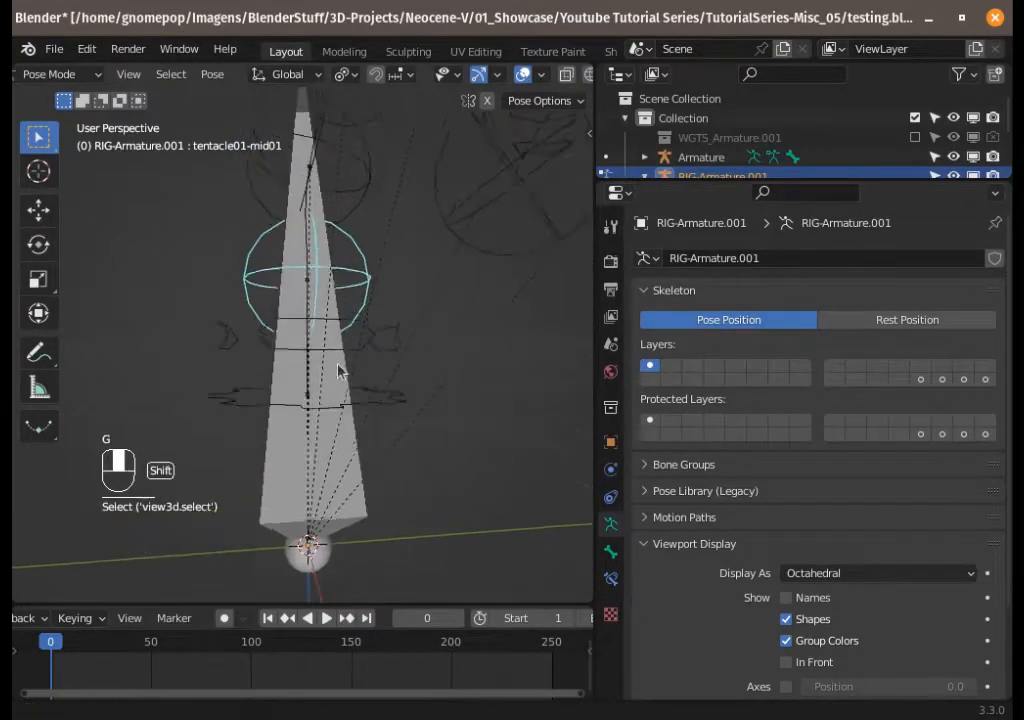
left_click(350, 350)
key("g")
left_click(373, 352)
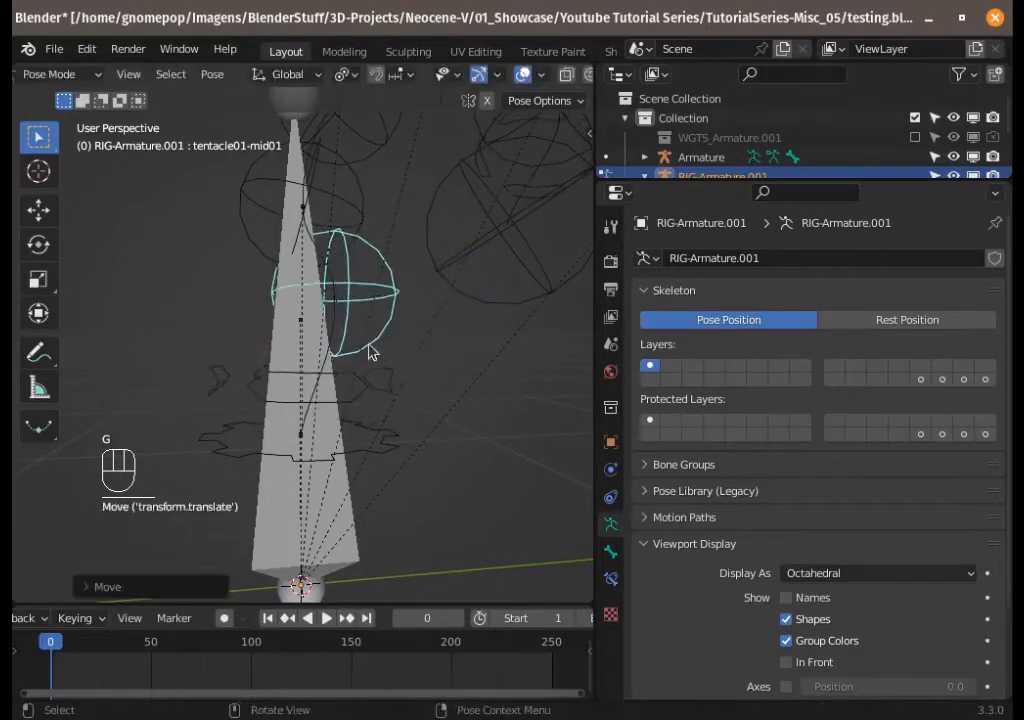
Step: Move the tentacle01-start control away from the base, up toward the tentacle's end control
left_click(366, 375)
key("g")
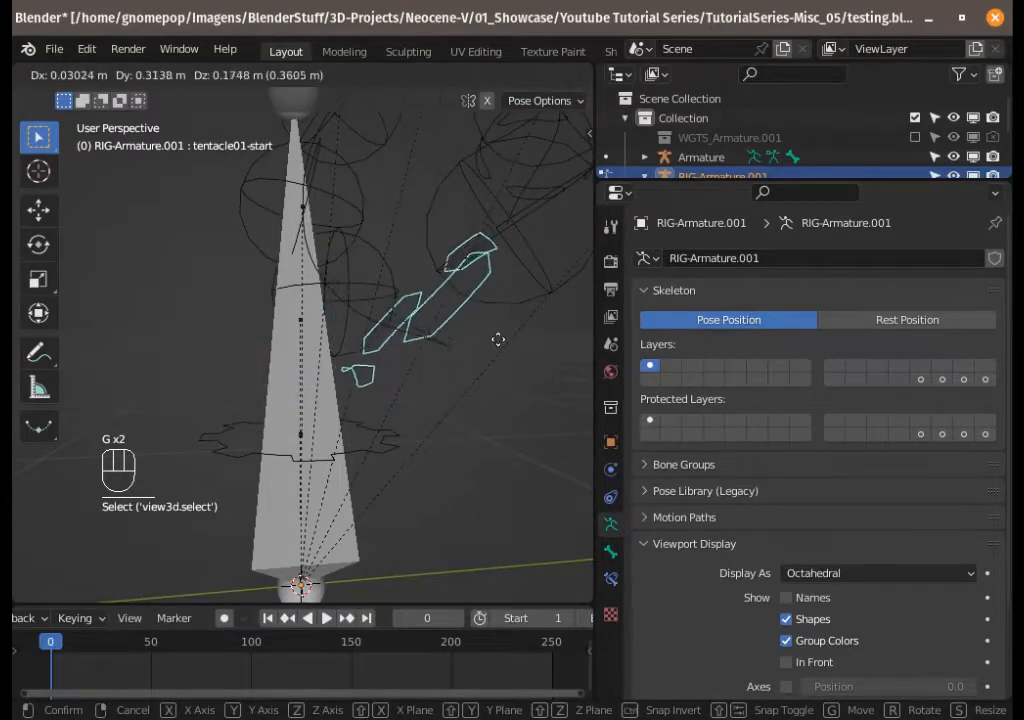
left_click(485, 320)
Step: Reposition the tentacle01-end control below tentacle01-mid05 so the tentacle curls around toward its start
middle_click_drag(485, 320, 450, 389, "shift")
left_click(383, 393)
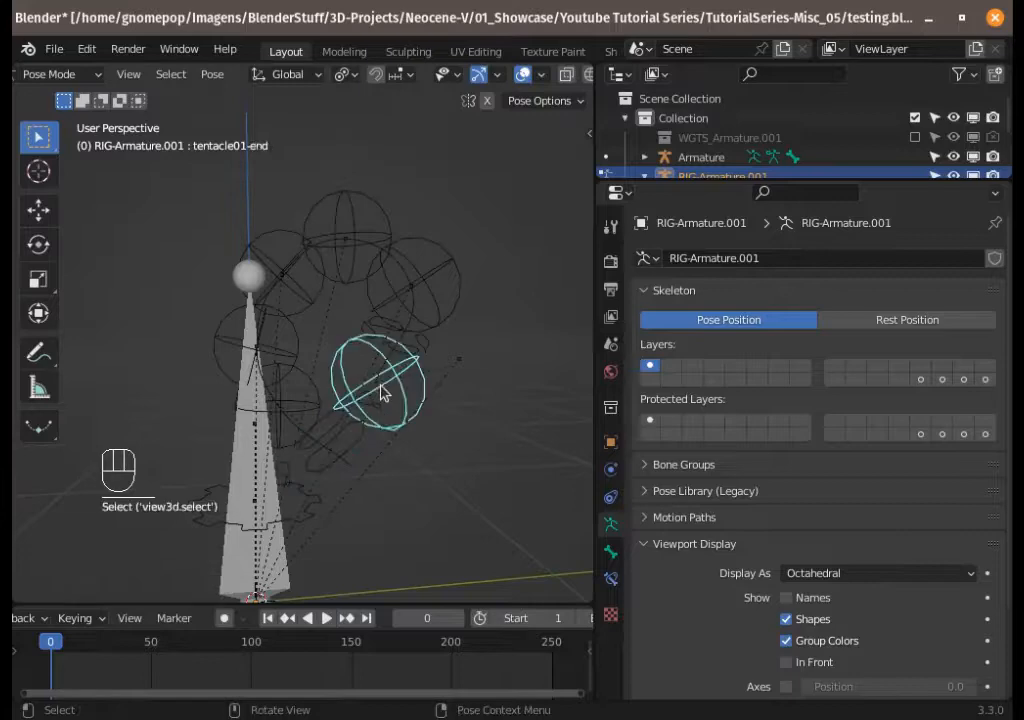
key("g")
key("g")
key("g")
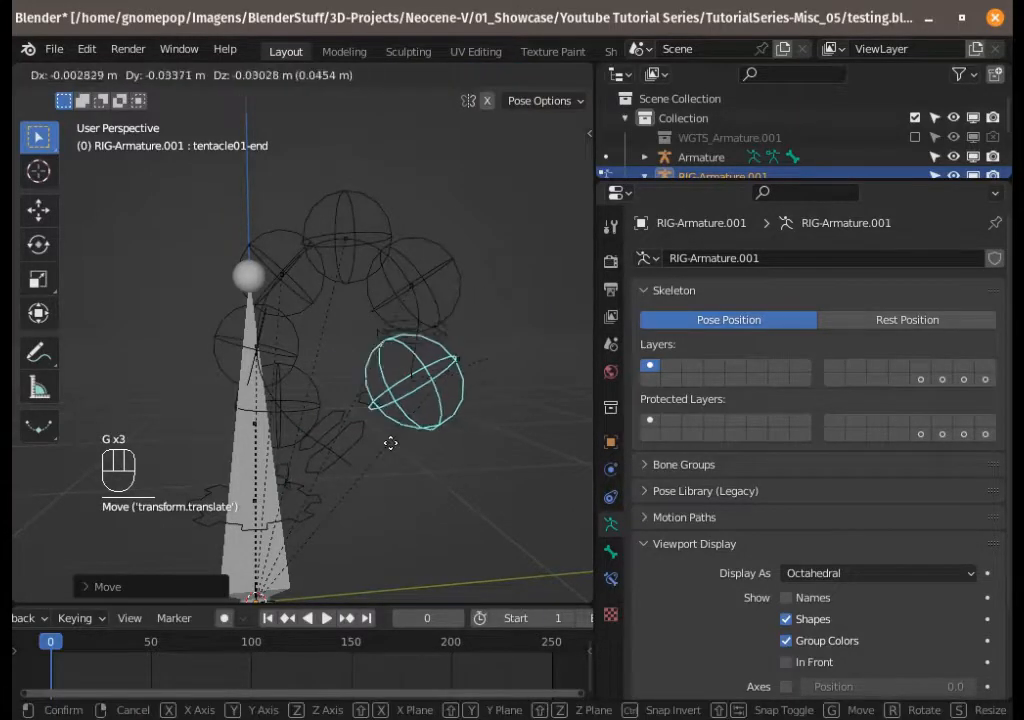
left_click(392, 450, "ctrl")
Step: Enlarge the Outliner and select the curve RIG-Armature.001-MCH-tentacle01-spline in Object Mode
key("ctrl+Tab")
left_click(332, 250)
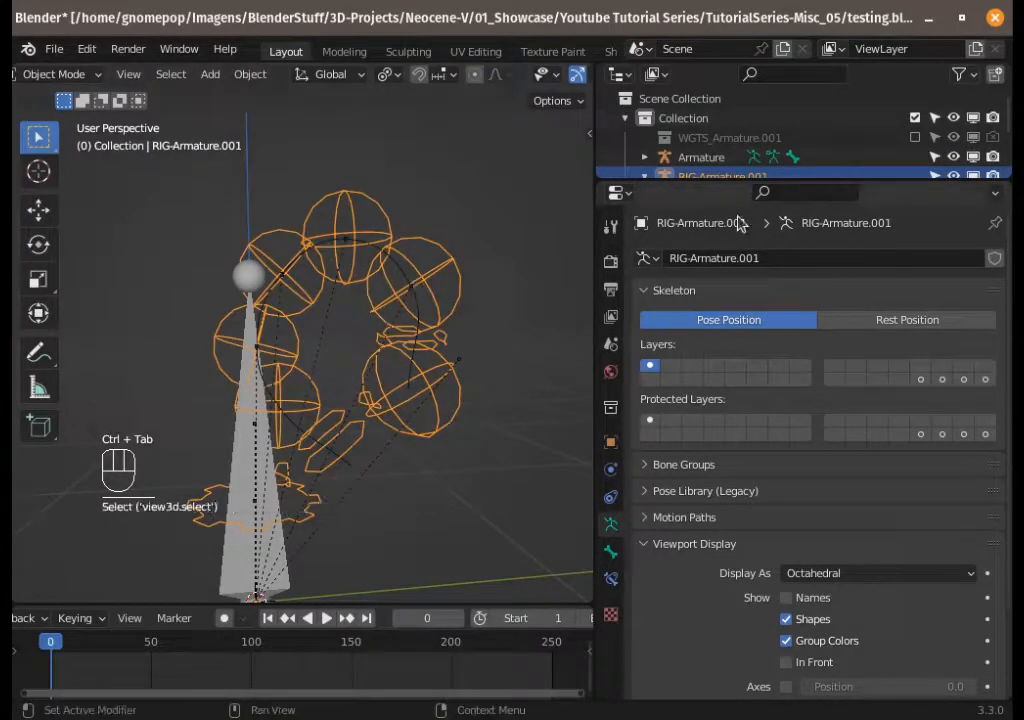
left_click_drag(747, 178, 768, 276)
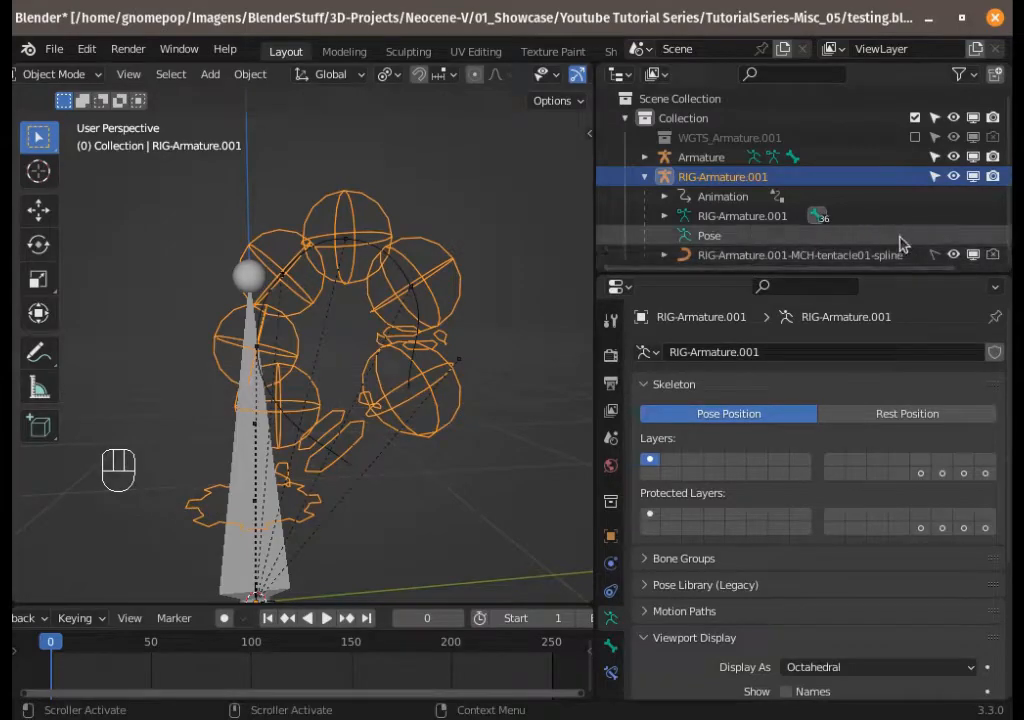
key("ctrl+Tab")
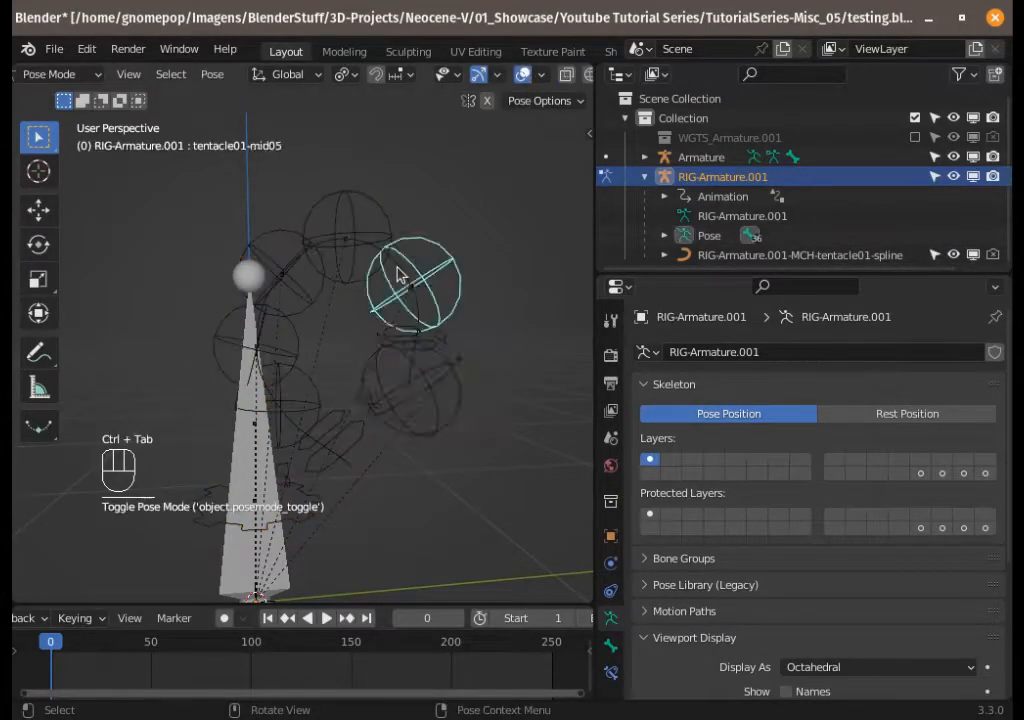
key("ctrl+Tab")
left_click(398, 273)
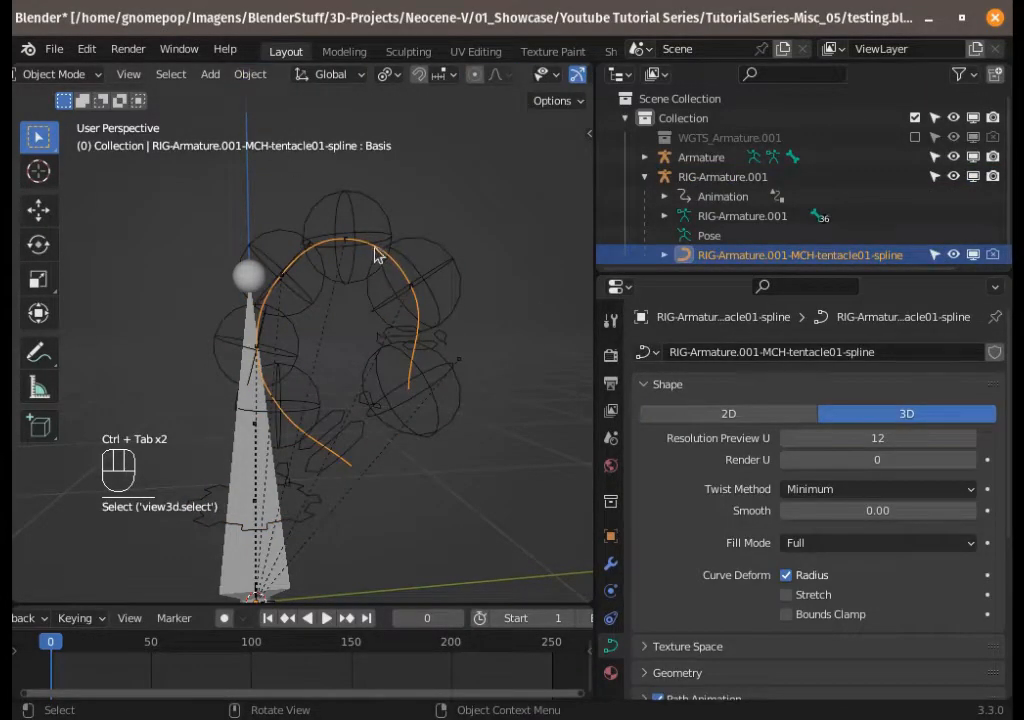
Step: Edit the tentacle spline curve, select all its points and close it into a loop with Toggle Cyclic
key("Tab")
key("a")
left_click(248, 74)
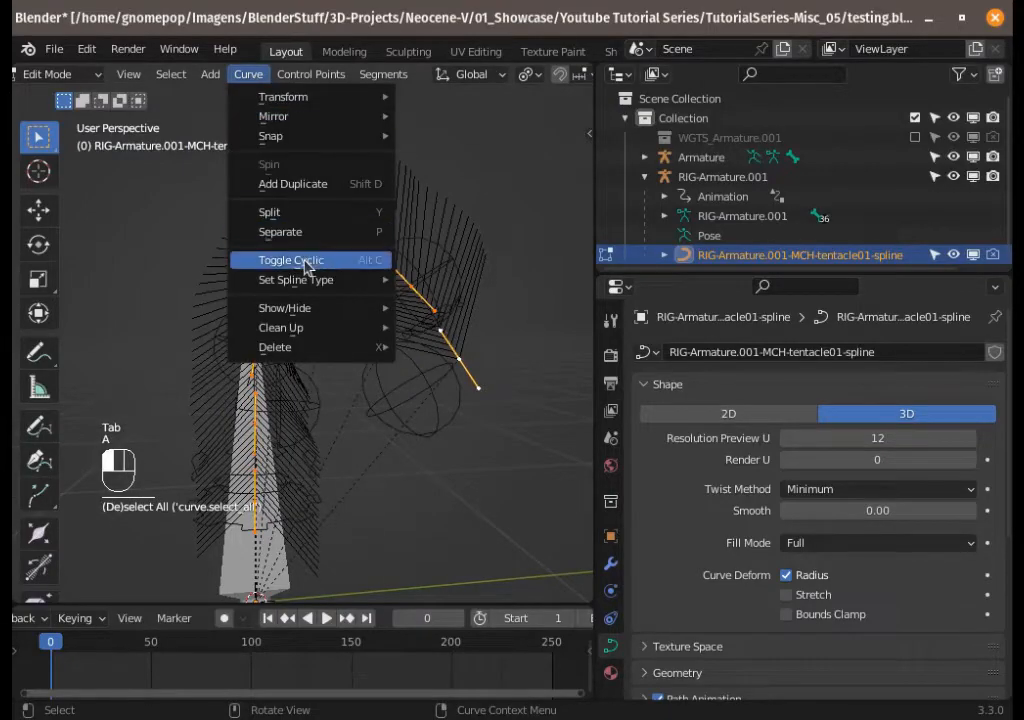
left_click(304, 261)
Step: Return to Pose Mode on RIG-Armature.001 and move the tentacle01-end control downward
key("ctrl+Tab")
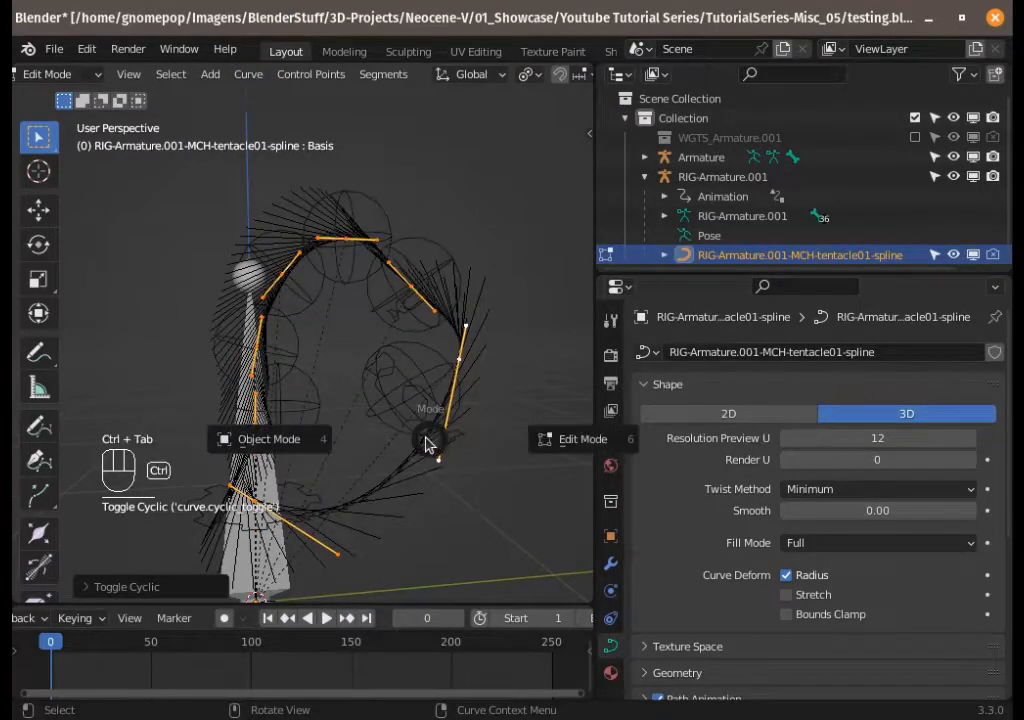
left_click(376, 402)
key("ctrl+Tab")
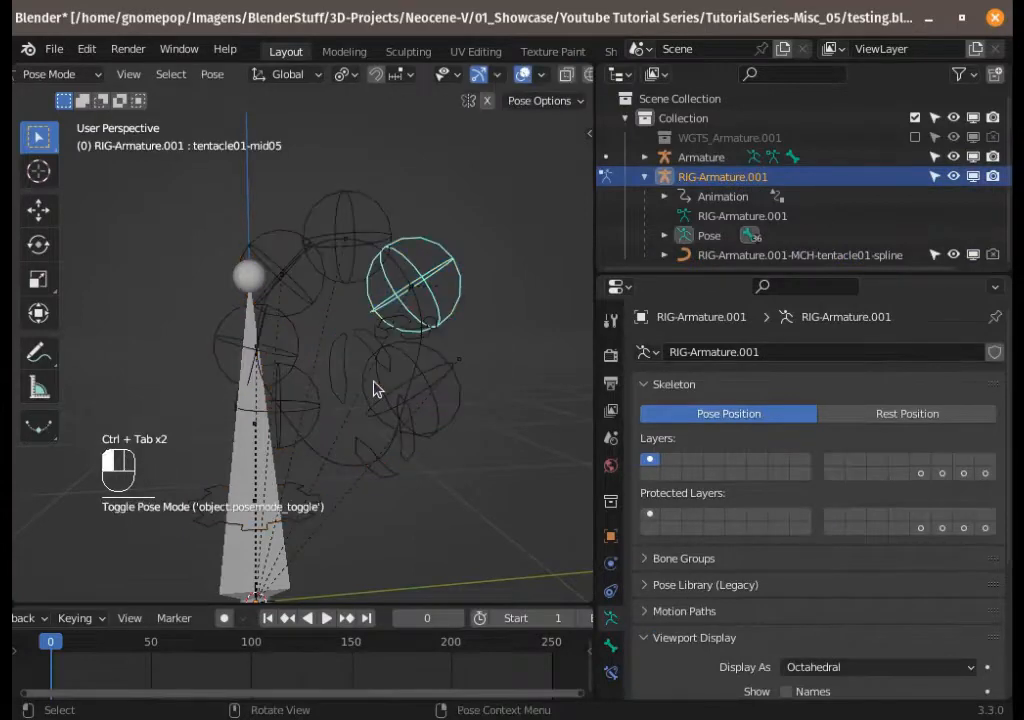
left_click(377, 392)
key("g")
left_click(395, 463)
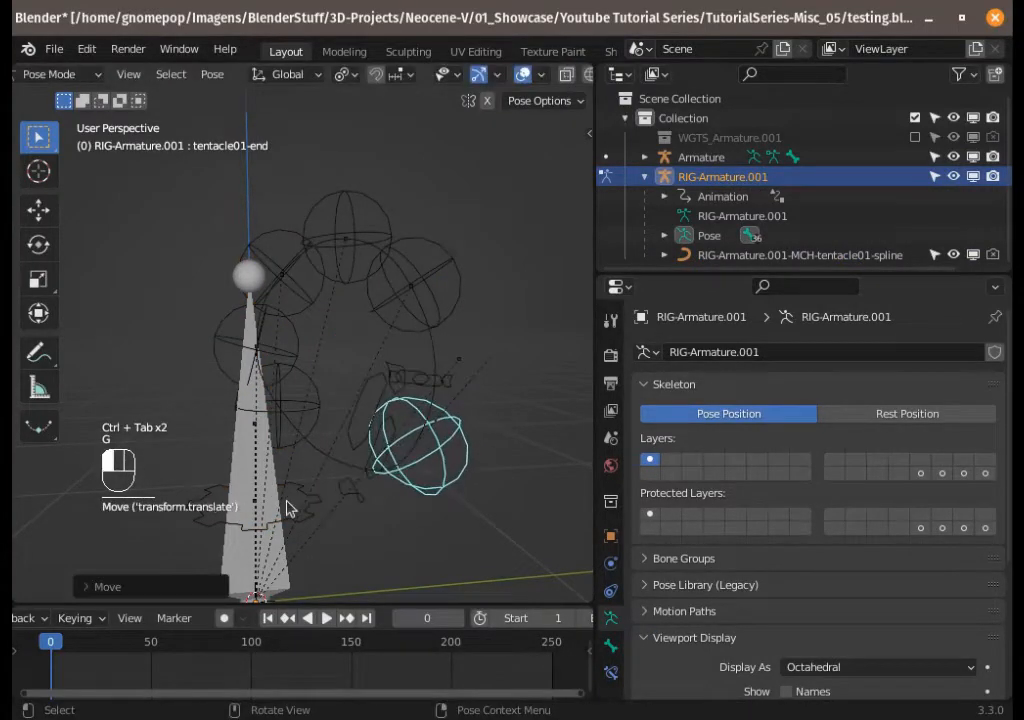
Step: Move the tentacle01-master control slightly inward and up, and lower the tentacle01-mid01 control
left_click(285, 497)
key("g")
left_click(308, 427)
left_click(308, 427)
key("g")
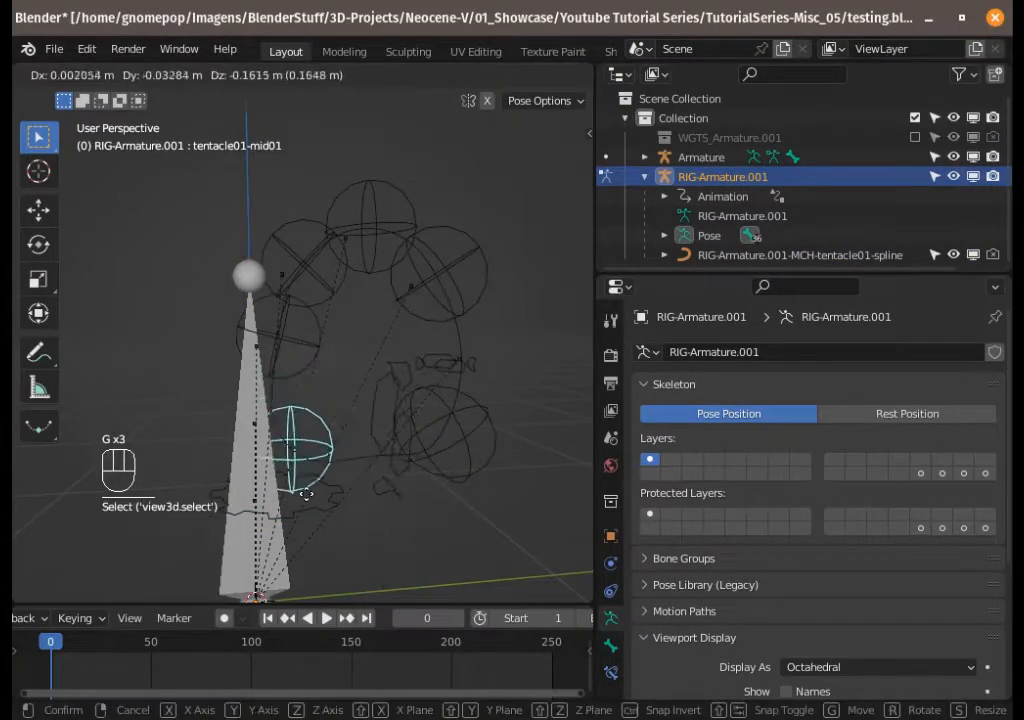
left_click(376, 418)
Step: Select the tentacle01-start control and move it toward tentacle01-mid01
left_click(378, 420)
key("g")
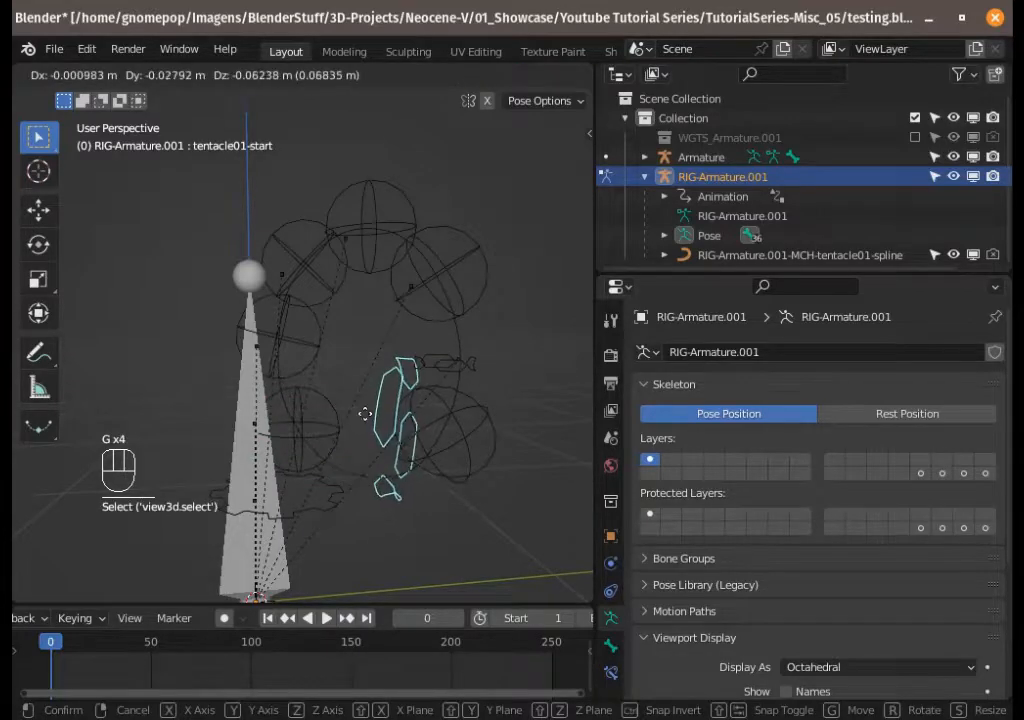
left_click(336, 434)
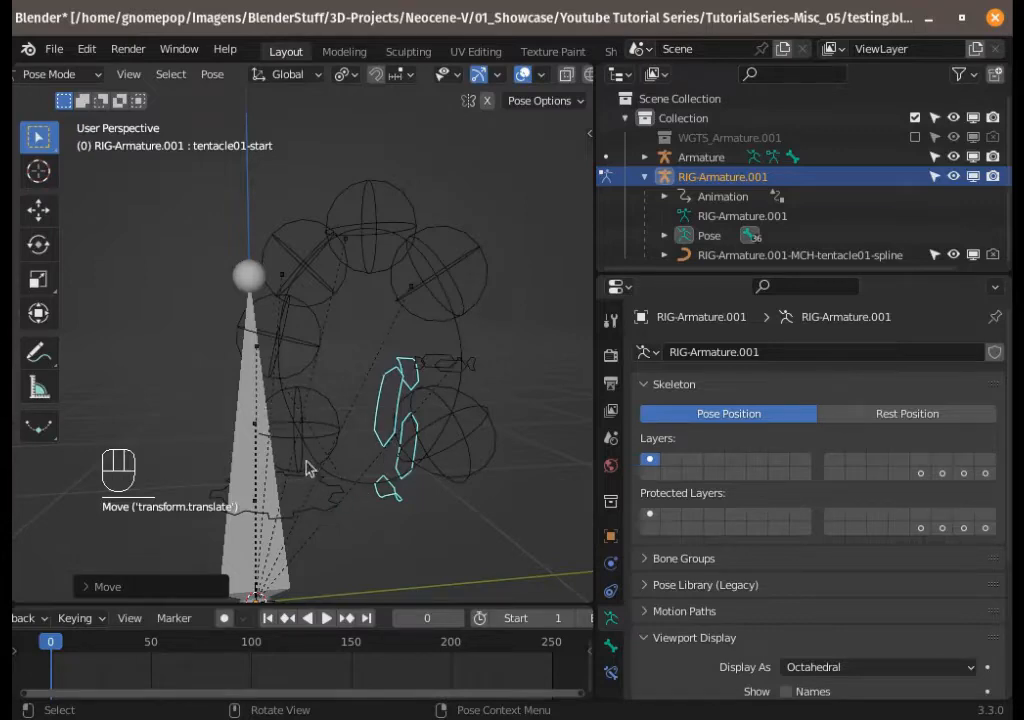
middle_click_drag(308, 468, 370, 433)
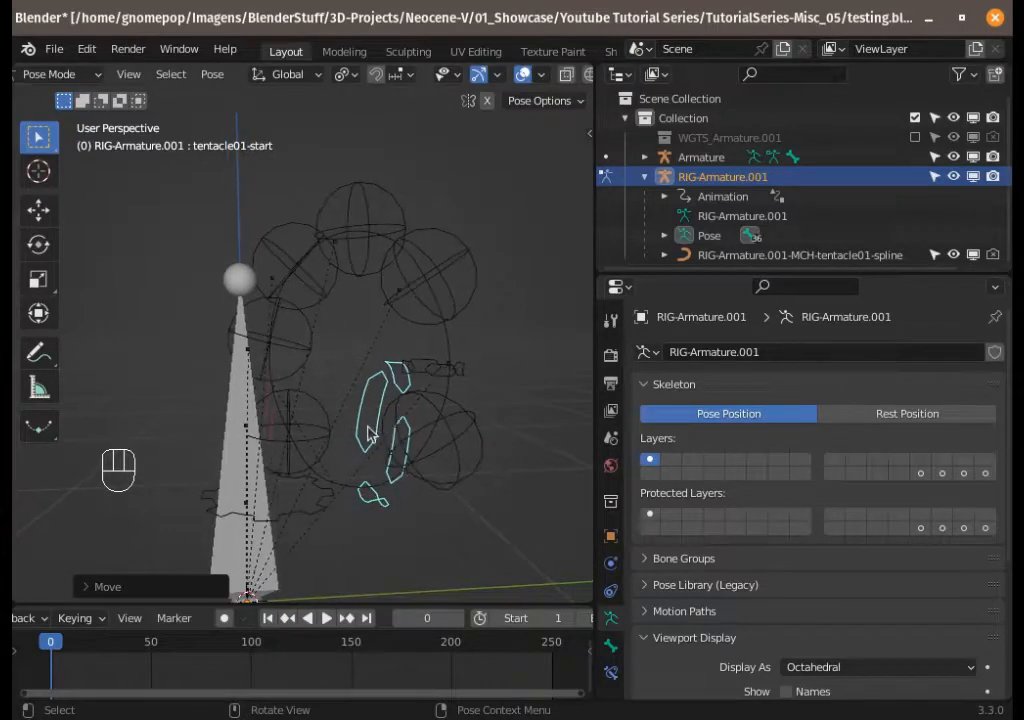
left_click(963, 473, "shift")
left_click_drag(985, 478, 921, 478, "shift")
middle_click_drag(416, 460, 441, 442, "shift")
Step: Switch to Object Mode and delete the generated RIG-Armature.001 rig
key("ctrl+Tab")
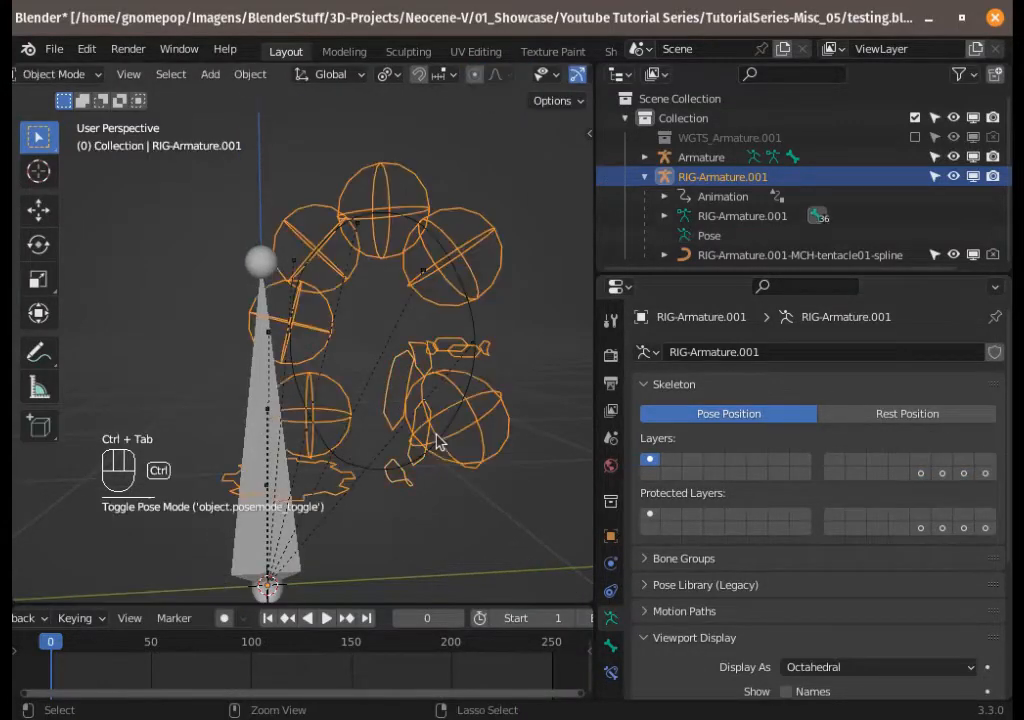
scroll(452, 428, "down", 2)
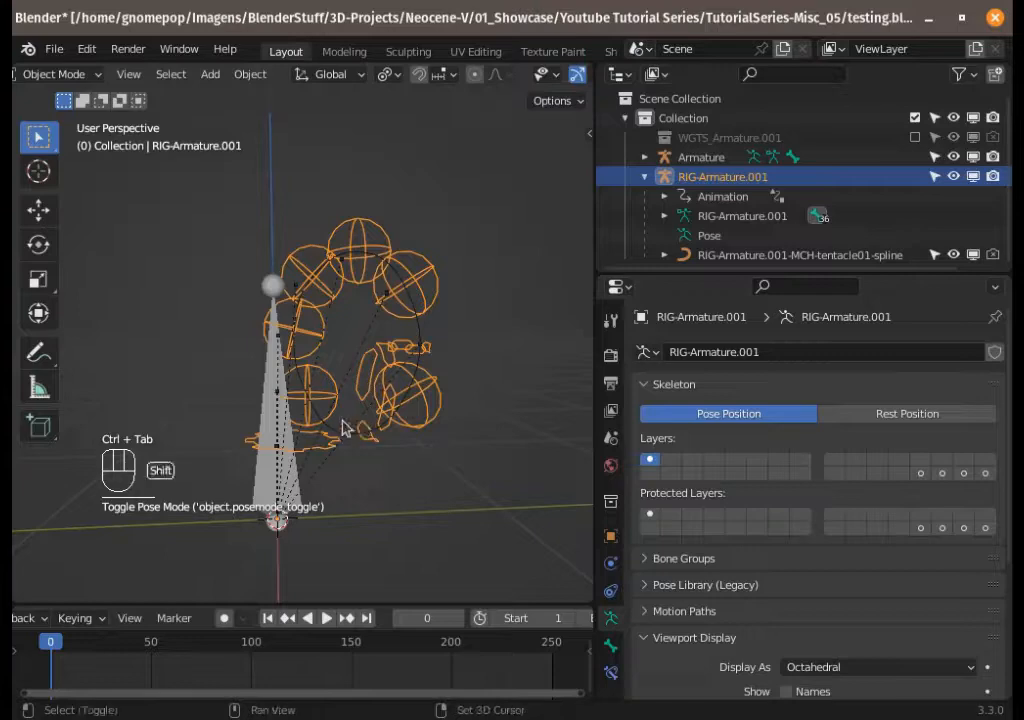
middle_click_drag(342, 428, 401, 430, "shift")
key("x")
left_click(402, 417)
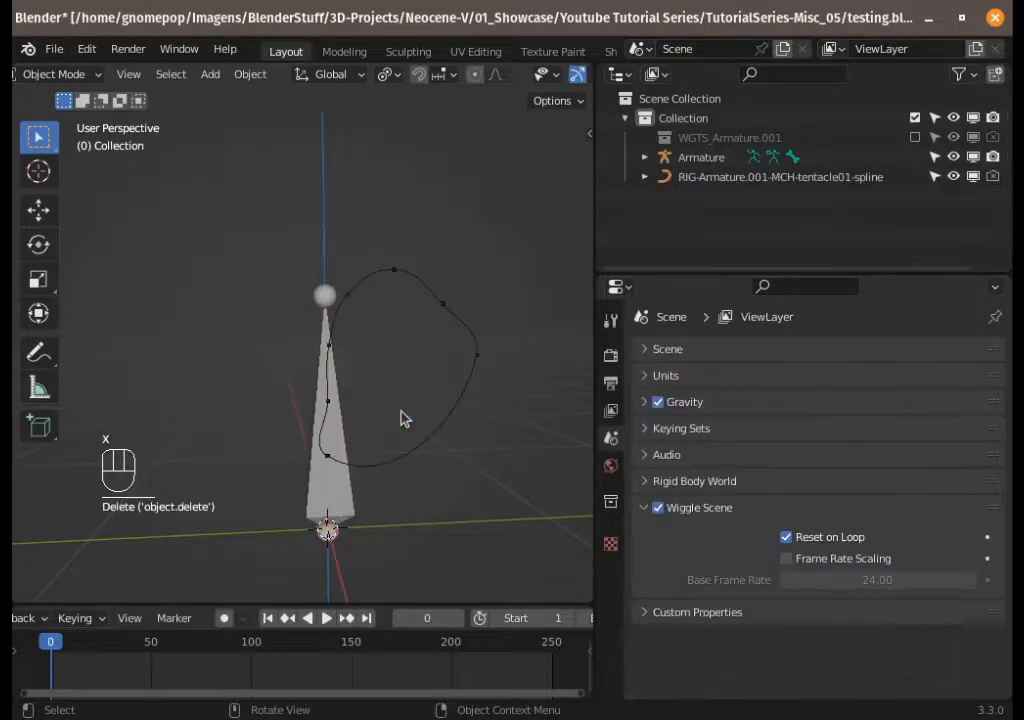
Step: Box-select the remaining Armature and tentacle spline curve and delete them
key("b")
left_click_drag(268, 562, 441, 350)
key("x")
left_click(439, 358)
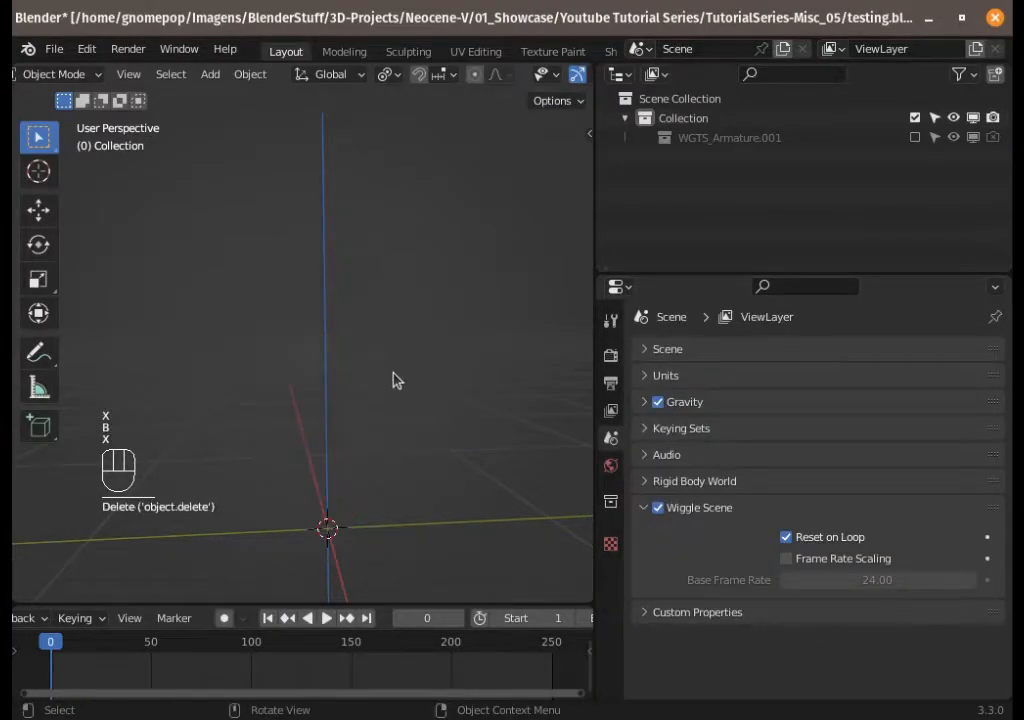
Step: Add a new single-bone armature at the world origin
key("shift+a")
mouse_move(383, 384)
left_click(452, 381)
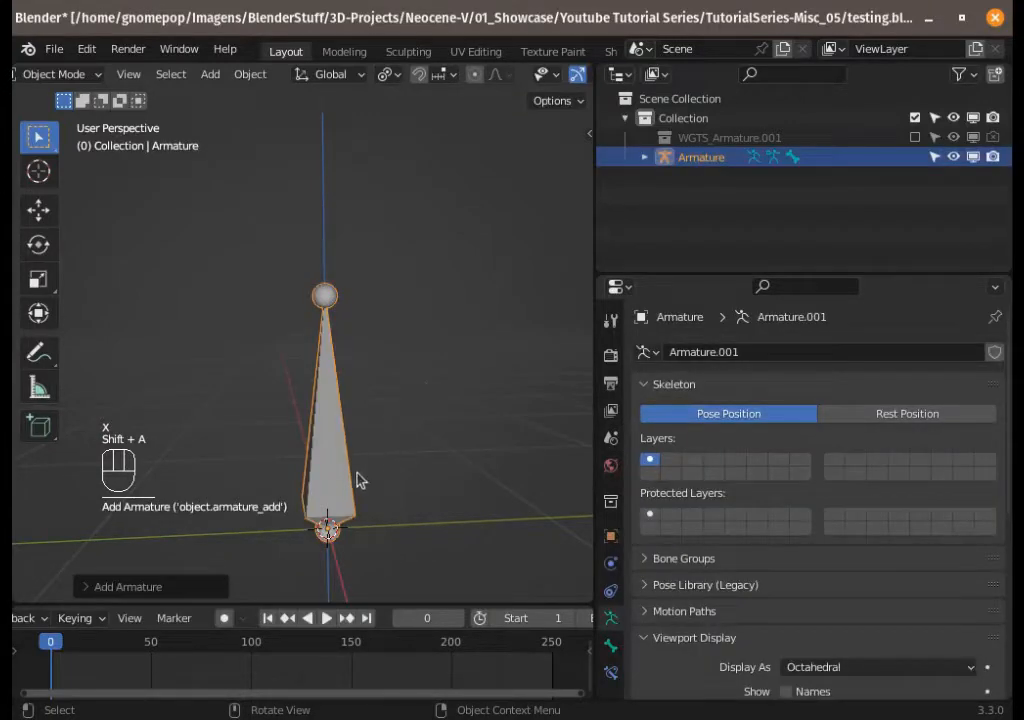
Step: Extrude three successively shorter bones straight up along Z from the tip of the armature's bone
left_click(325, 297)
key("Tab")
left_click(325, 297)
middle_click_drag(313, 459, 313, 585, "shift")
key("e")
key("z")
left_click(321, 297)
key("e")
key("z")
left_click(321, 212)
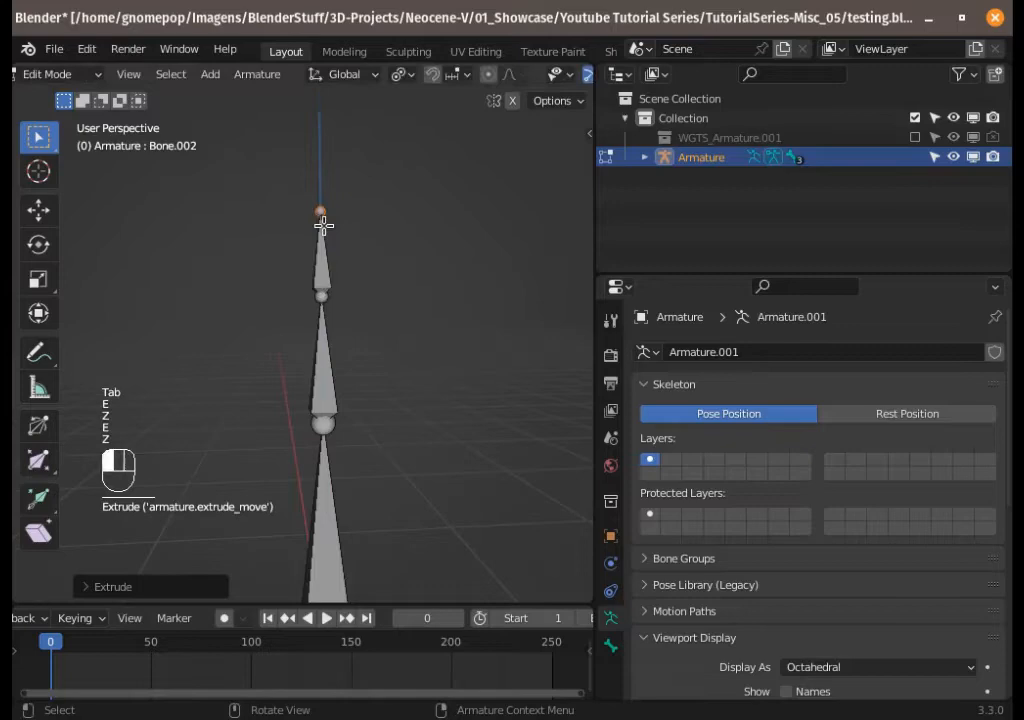
key("e")
key("z")
left_click(320, 163)
scroll(323, 325, "down", 3)
Step: Put the four-bone armature in Pose Mode and select its bottom bone
key("ctrl+Tab")
key("2")
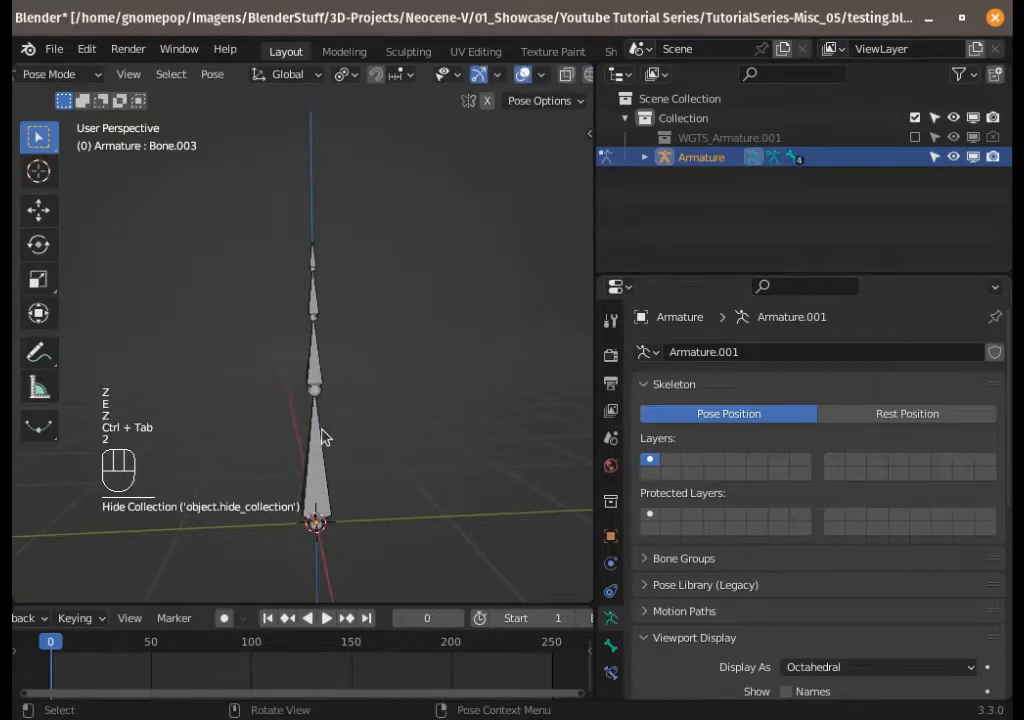
key("ctrl+Tab")
key("2")
key("ctrl+Tab")
left_click(318, 458)
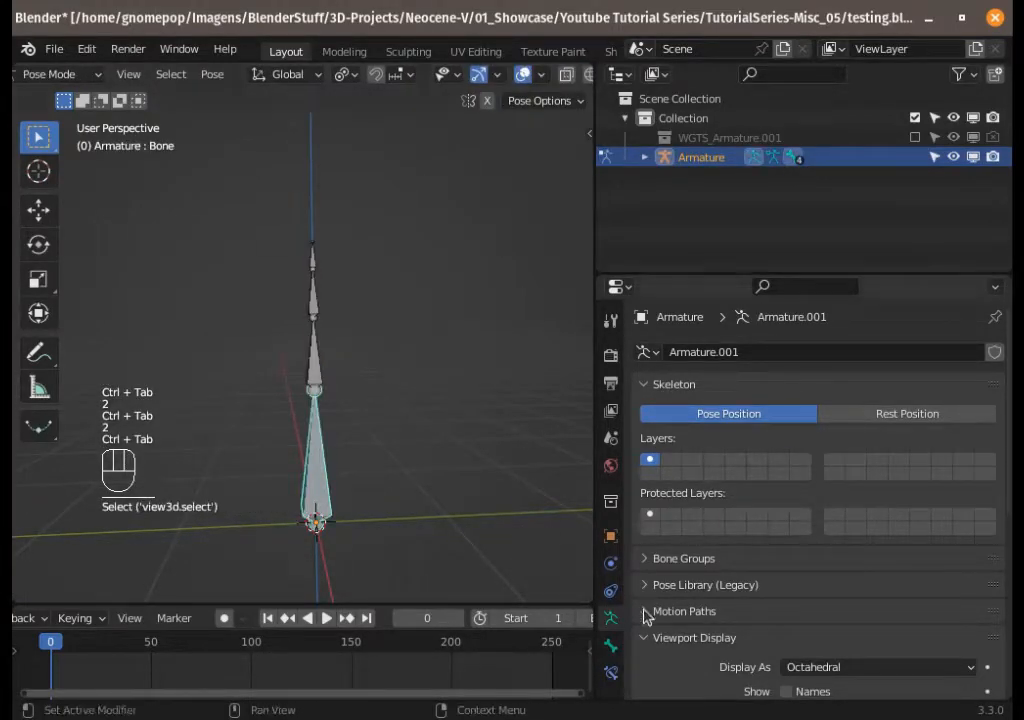
Step: Assign the limbs.spline_tentacle Rigify type to the armature's bottom bone
left_click(612, 648)
scroll(790, 535, "up", 1)
scroll(770, 550, "down", 3)
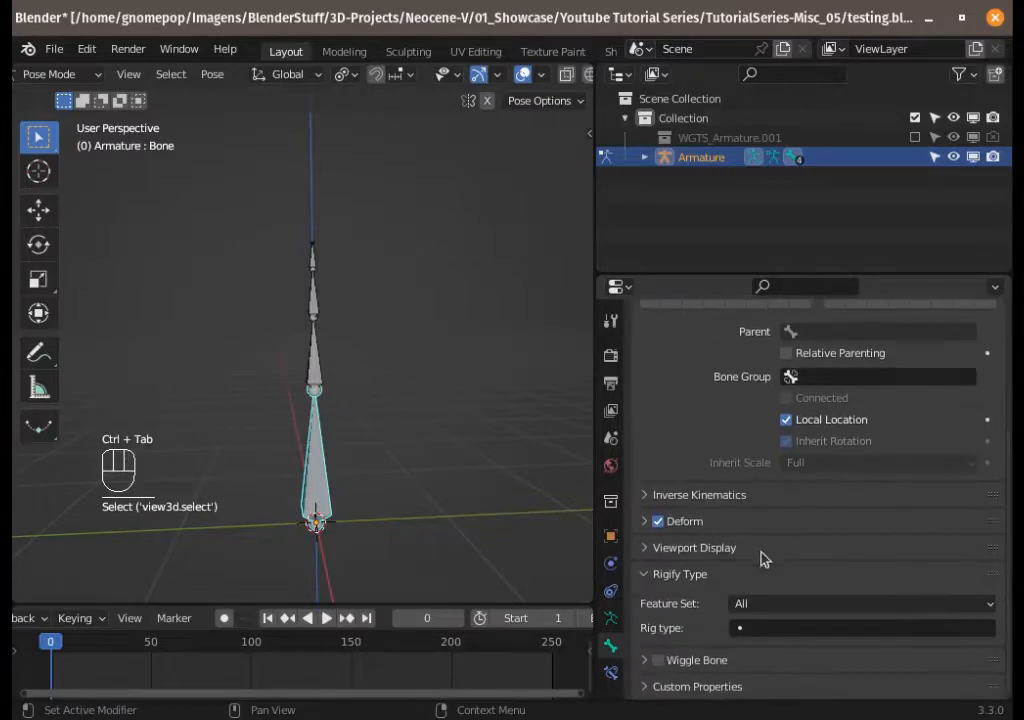
left_click(773, 626)
type("s")
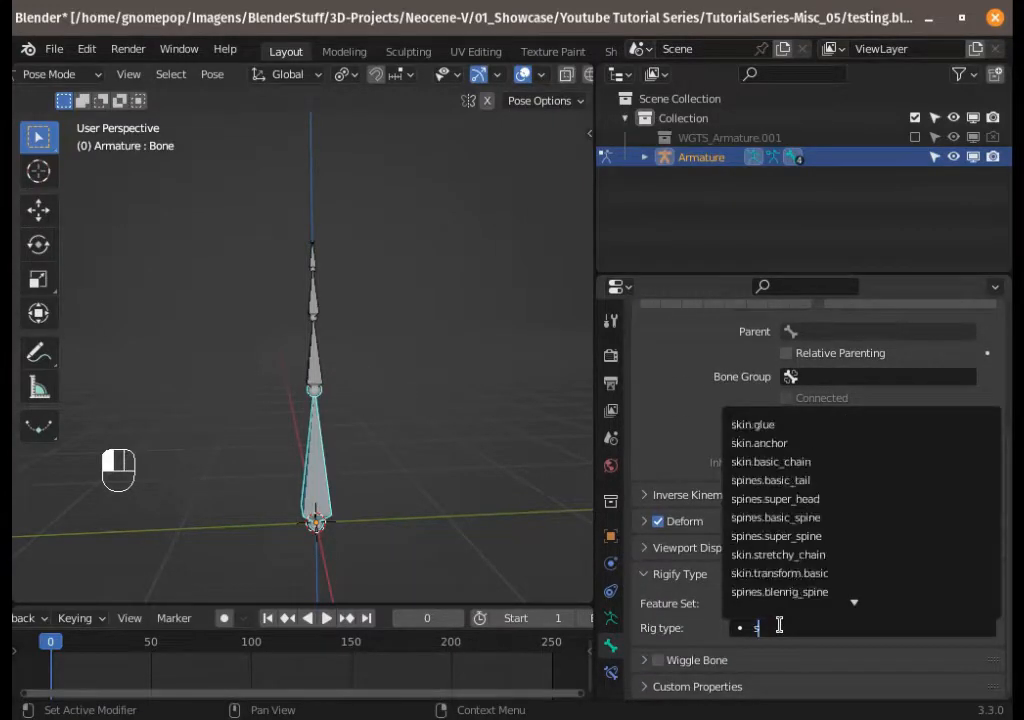
key("BackSpace")
type("tenta")
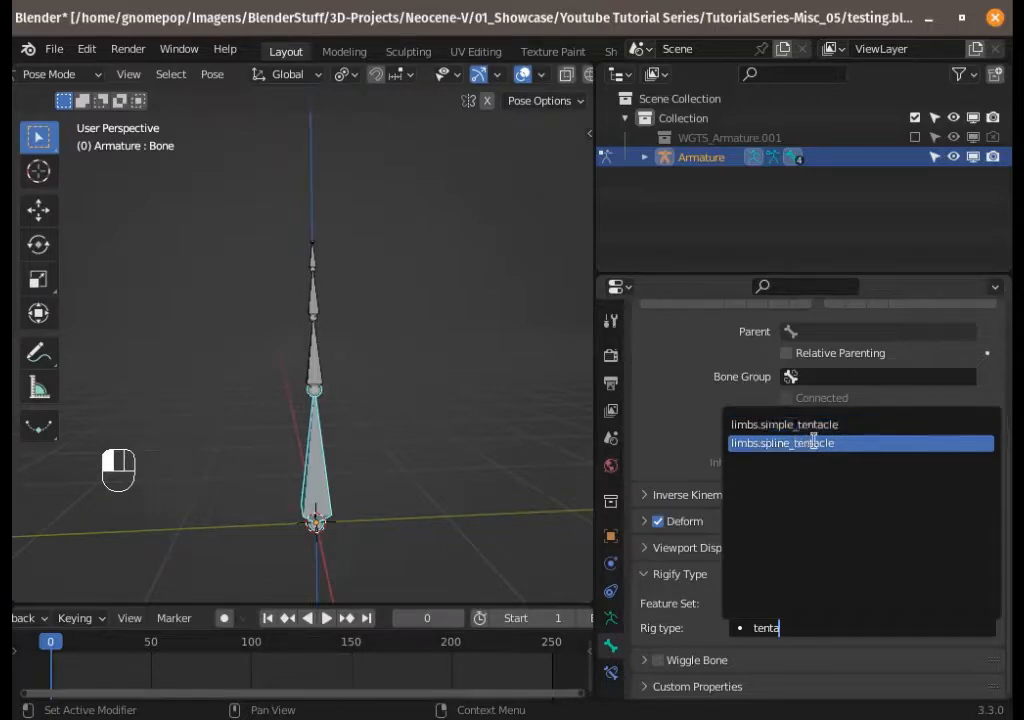
left_click(790, 443)
left_click(826, 605)
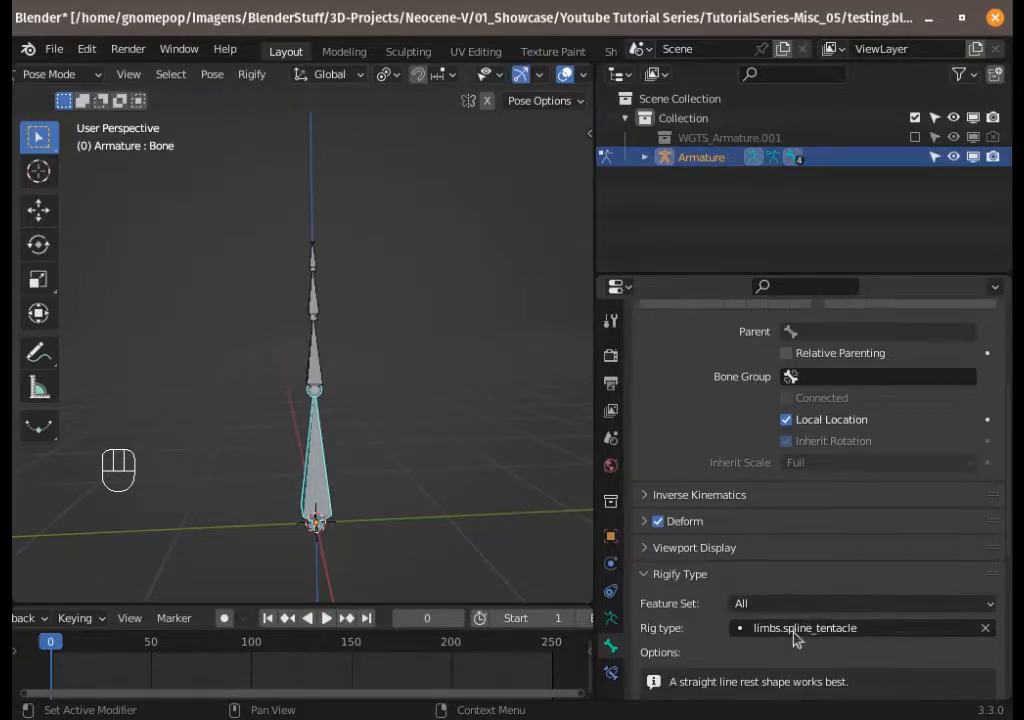
Step: Set the spline tentacle's Middle Controls to 2 and Extra End Controls to 1, with all bones deselected
middle_click_drag(388, 488, 418, 486, "shift")
left_click(352, 428)
scroll(706, 610, "down", 8)
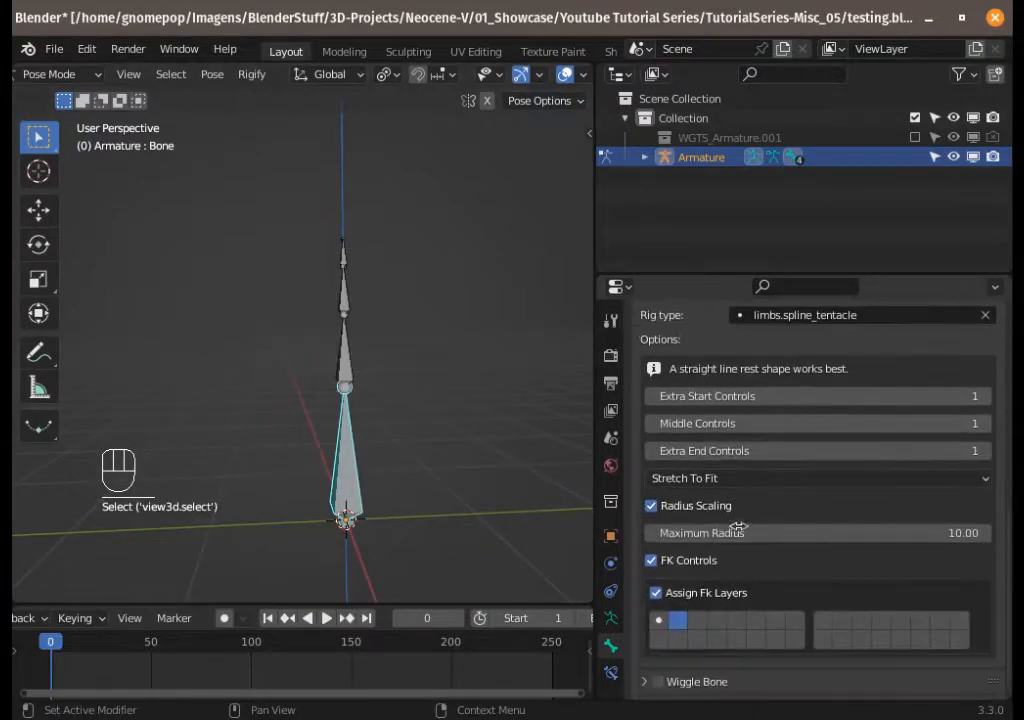
left_click(985, 423)
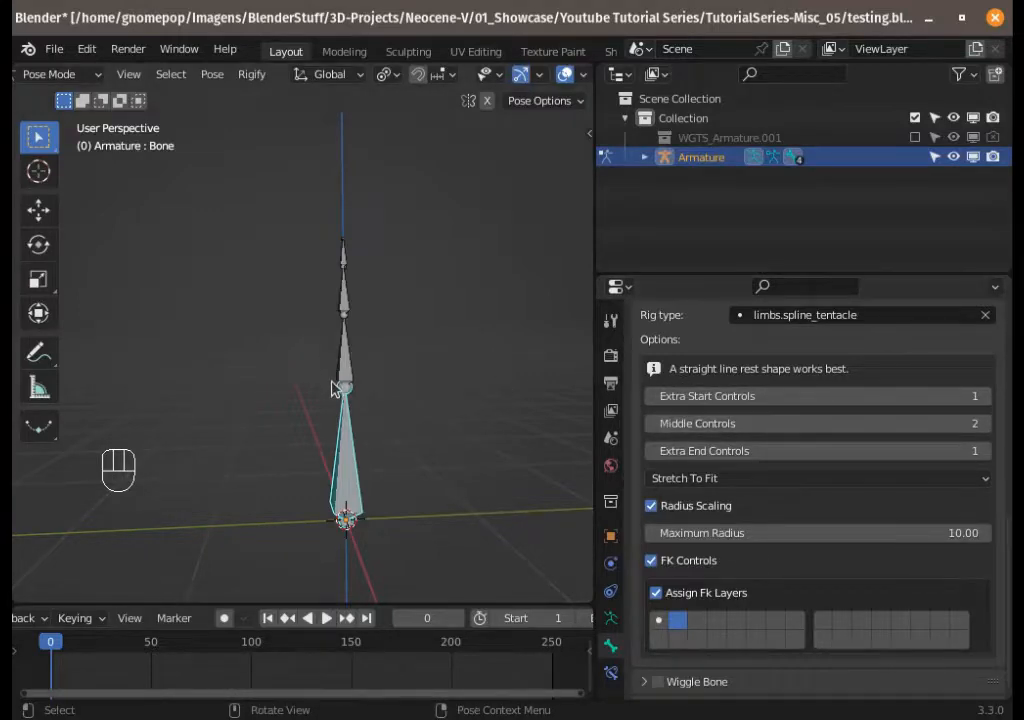
key("b")
left_click_drag(308, 397, 384, 297)
key("alt+a")
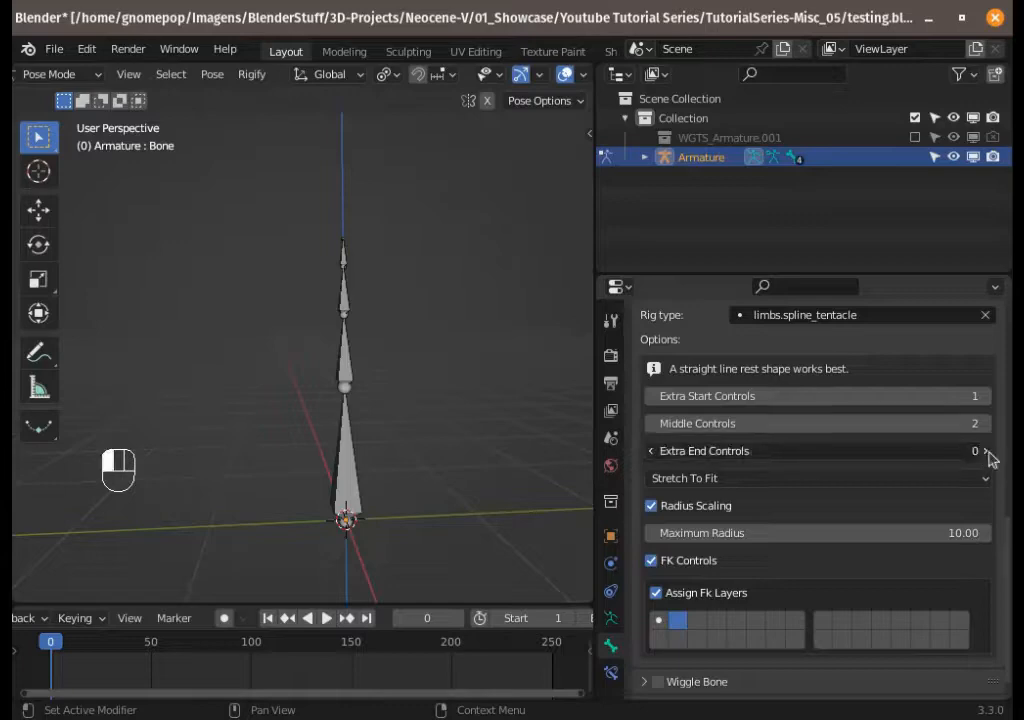
scroll(726, 540, "down", 1)
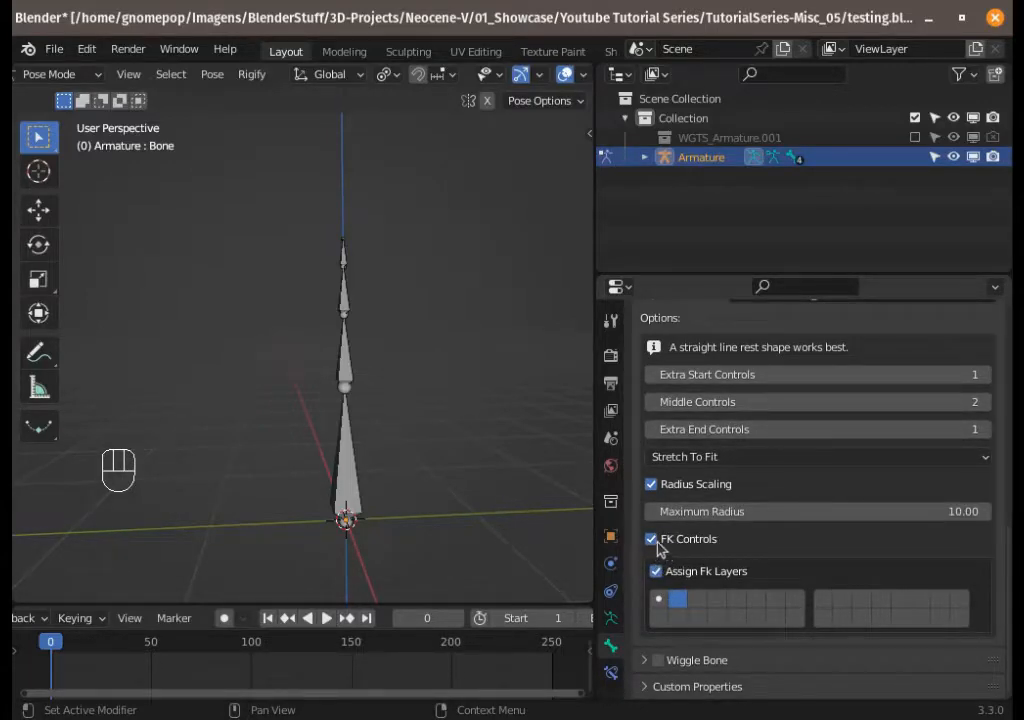
Step: Generate the Rigify rig from the four-bone armature
scroll(736, 487, "up", 8)
scroll(730, 560, "down", 2)
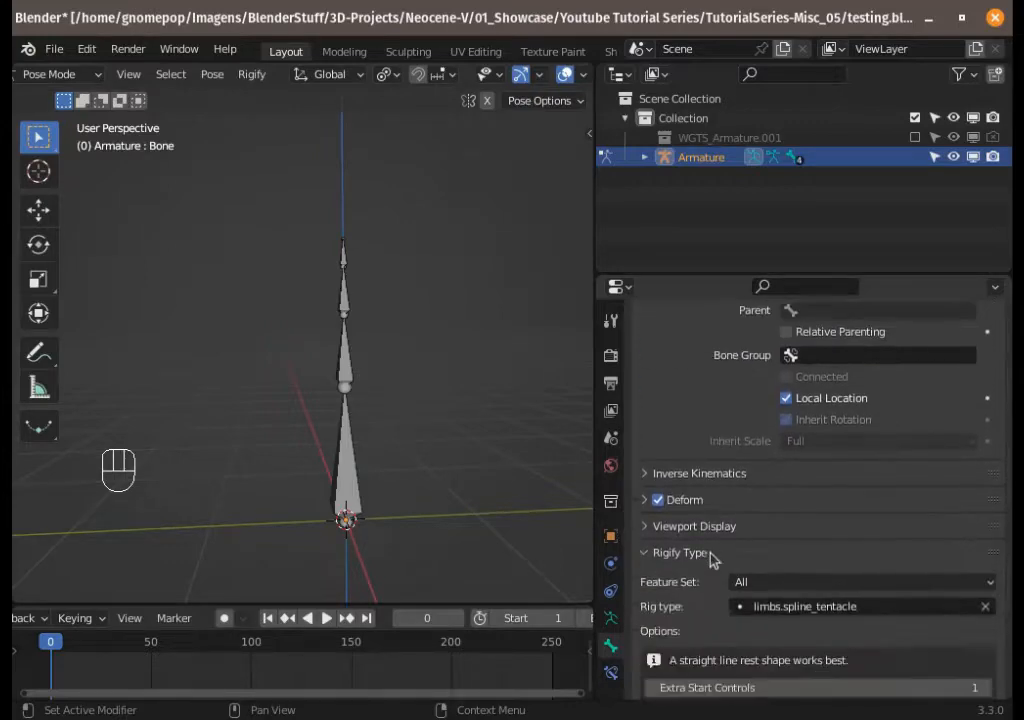
left_click(610, 617)
scroll(805, 635, "down", 4)
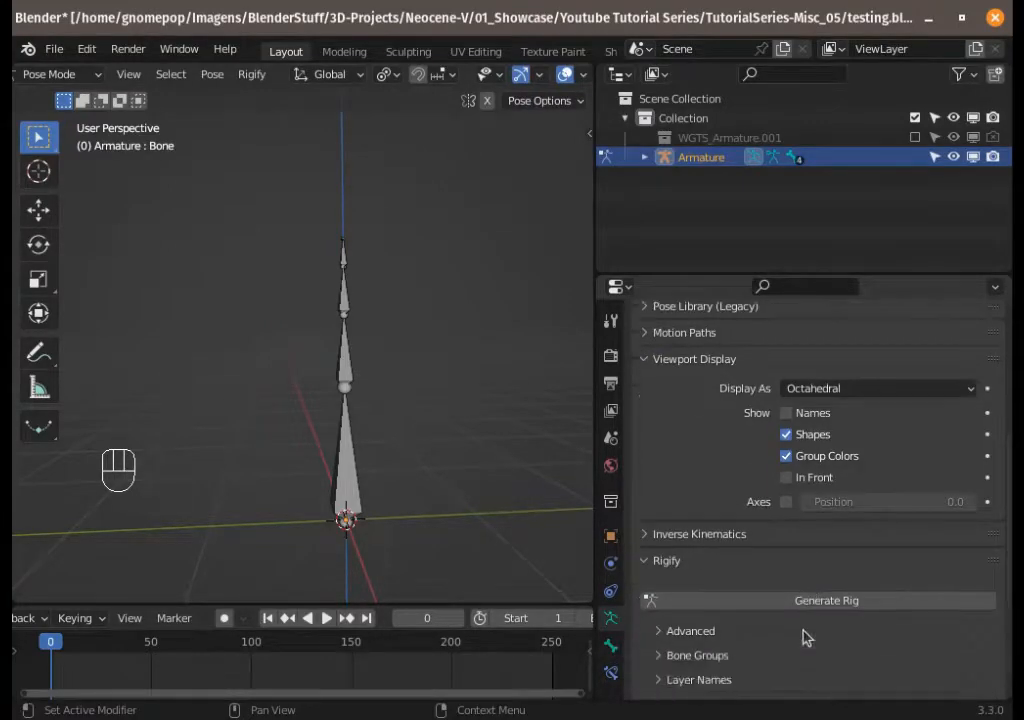
left_click(779, 528)
Step: Return to Object Mode and hide the original Armature, leaving the generated rig in view
key("ctrl+Tab")
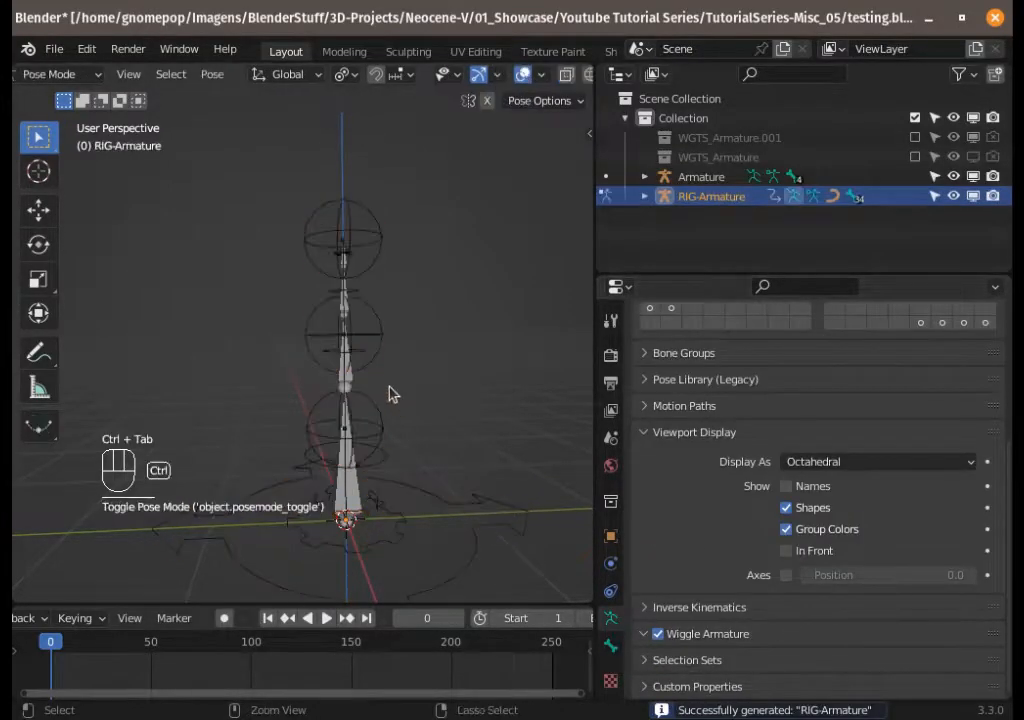
left_click(368, 248)
key("ctrl+Tab")
left_click(343, 420)
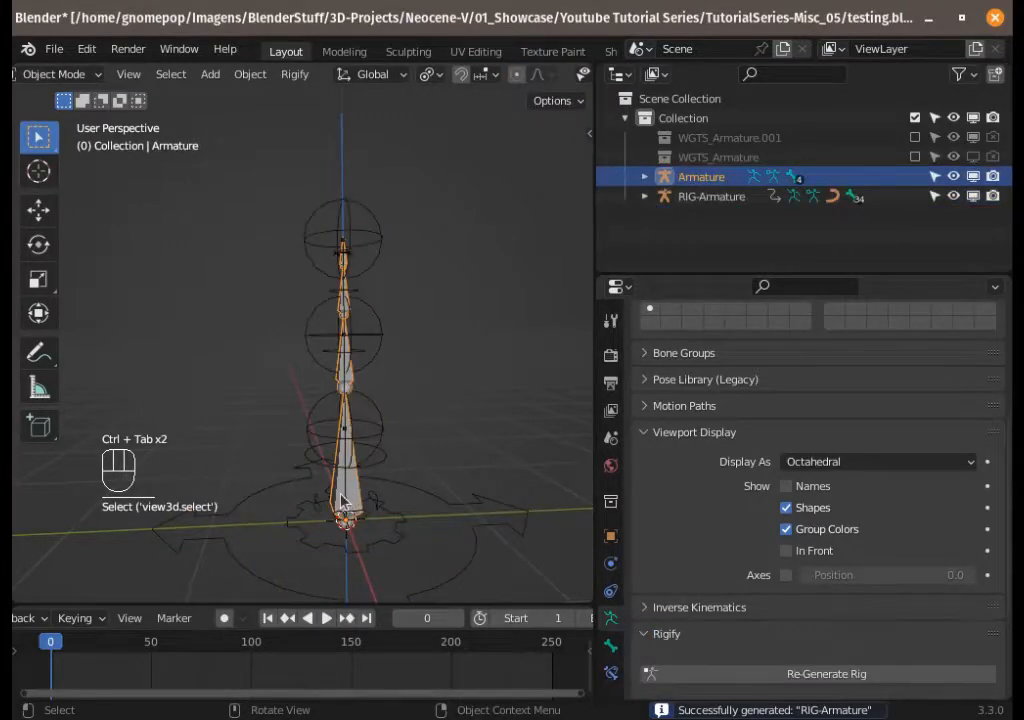
key("h")
Step: Put RIG-Armature in Pose Mode and move its topmost spherical control sideways and down
left_click(389, 258)
key("ctrl+Tab")
left_click(381, 240)
key("g")
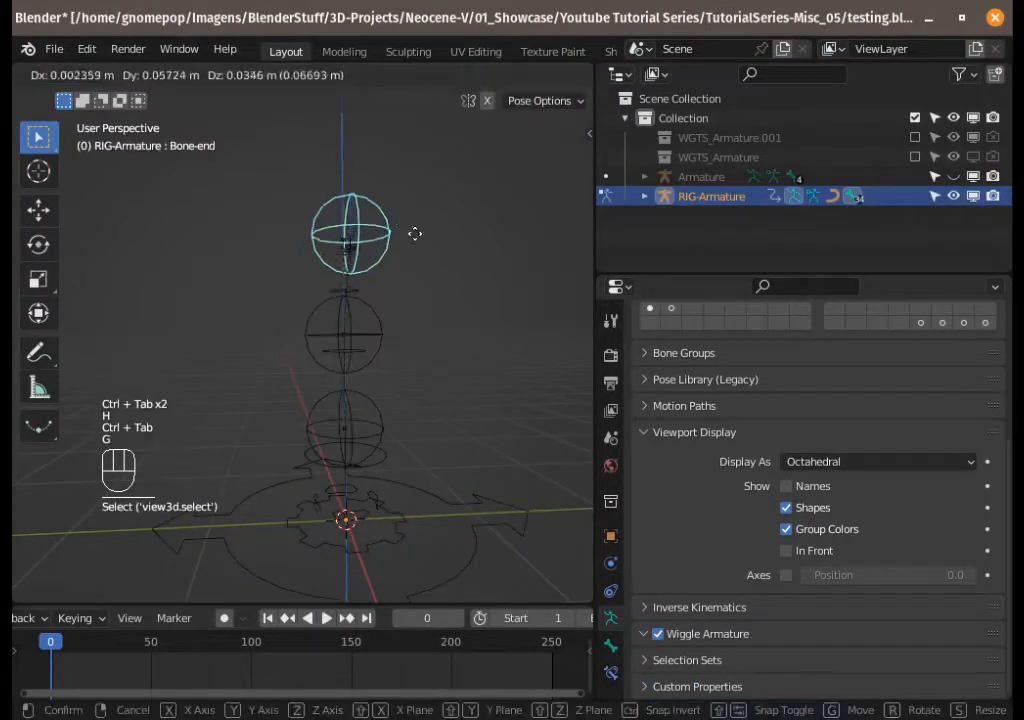
left_click(470, 360)
scroll(480, 390, "up", 3)
middle_click_drag(504, 398, 377, 421, "shift")
scroll(410, 414, "up", 2)
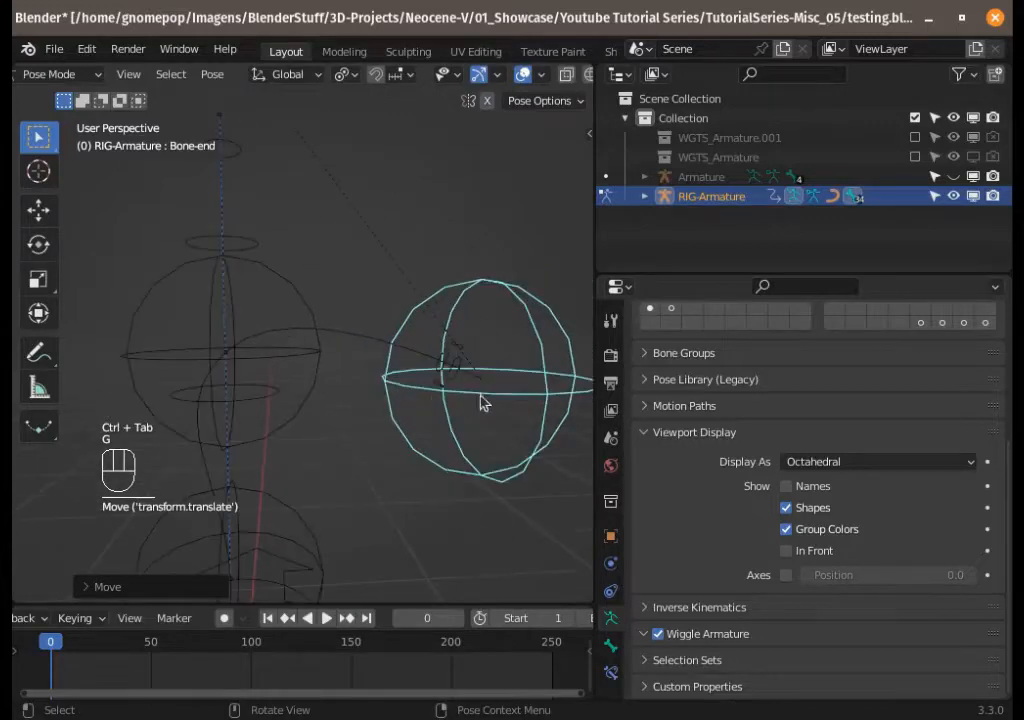
Step: Move the tentacle's end control around several times, finishing above and beside the upper middle control
key("g")
left_click(444, 388)
key("g")
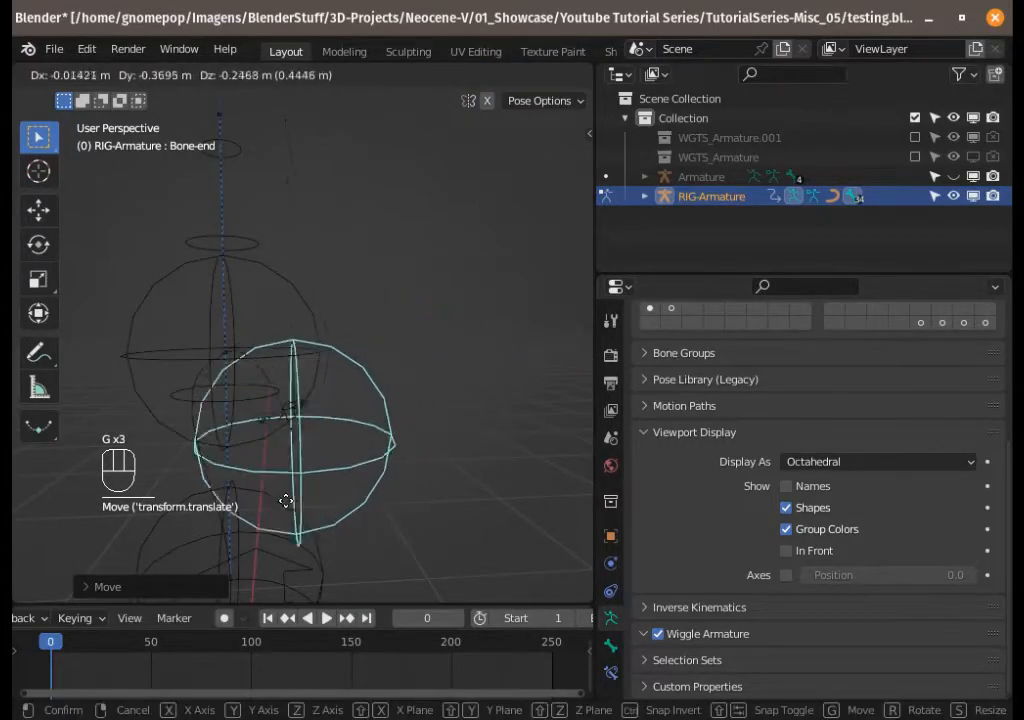
left_click(418, 400)
key("g")
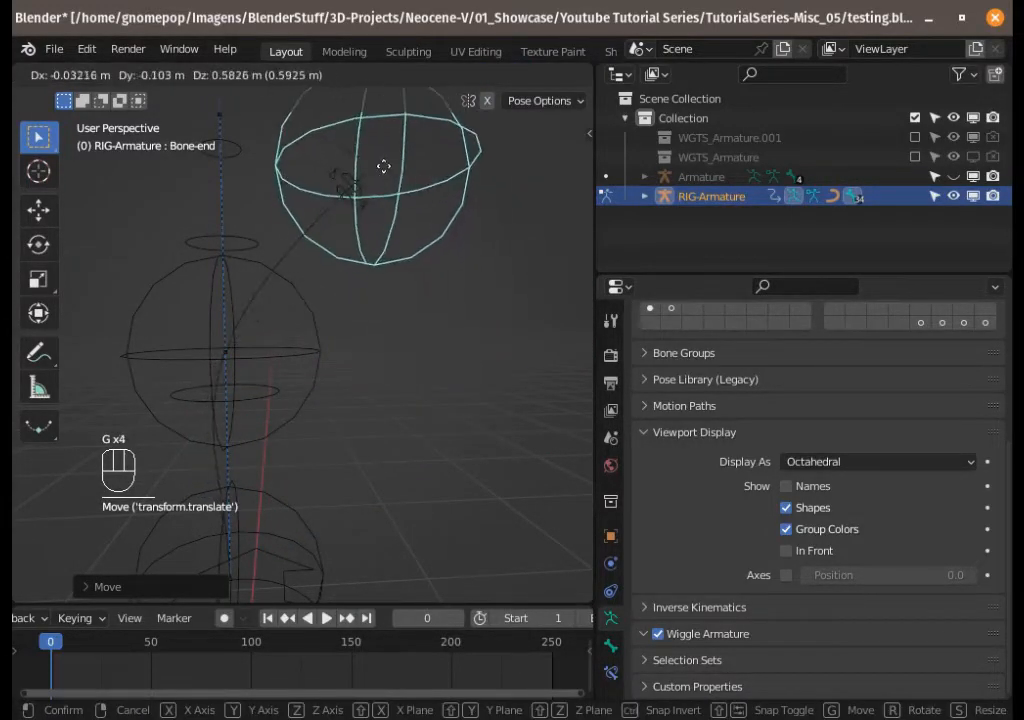
left_click(382, 167)
Step: Move the upper middle control sideways along Y so it sits below and beyond the end control
left_click(213, 299)
key("g")
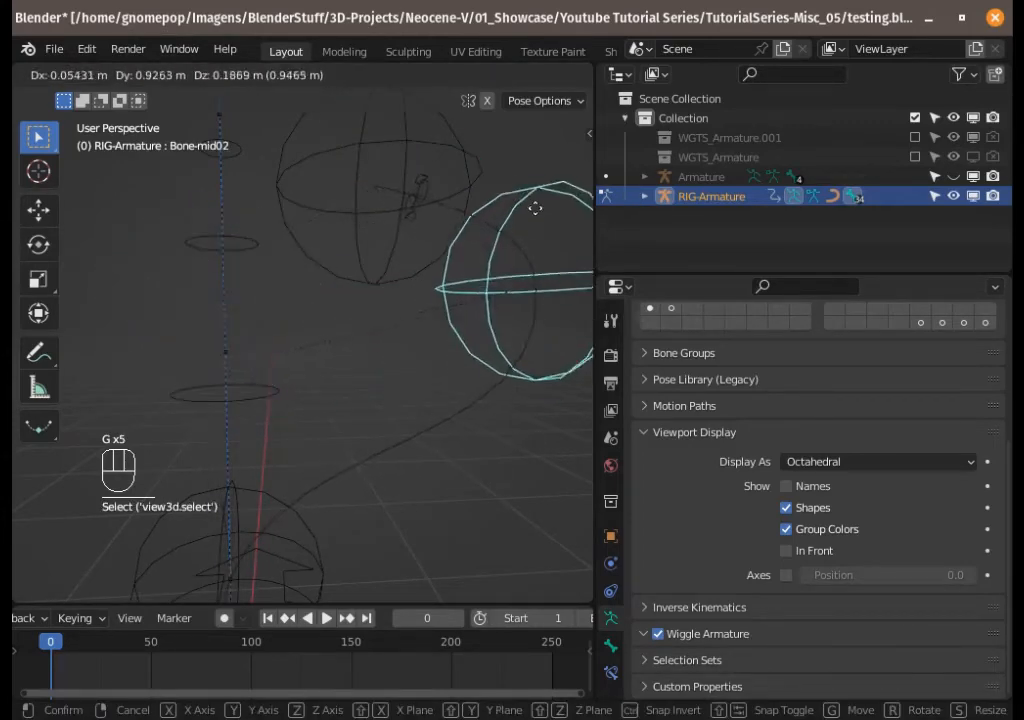
left_click(510, 194)
key("g")
left_click(424, 414)
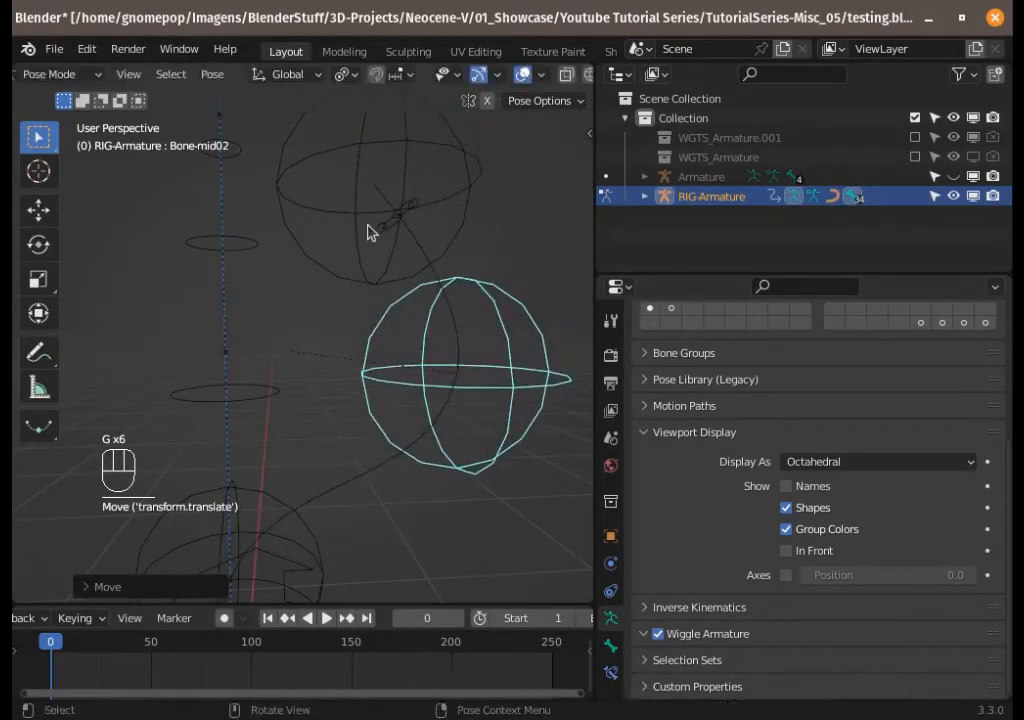
Step: Reposition the tentacle's end control above the displaced upper middle control
left_click(378, 228)
key("g")
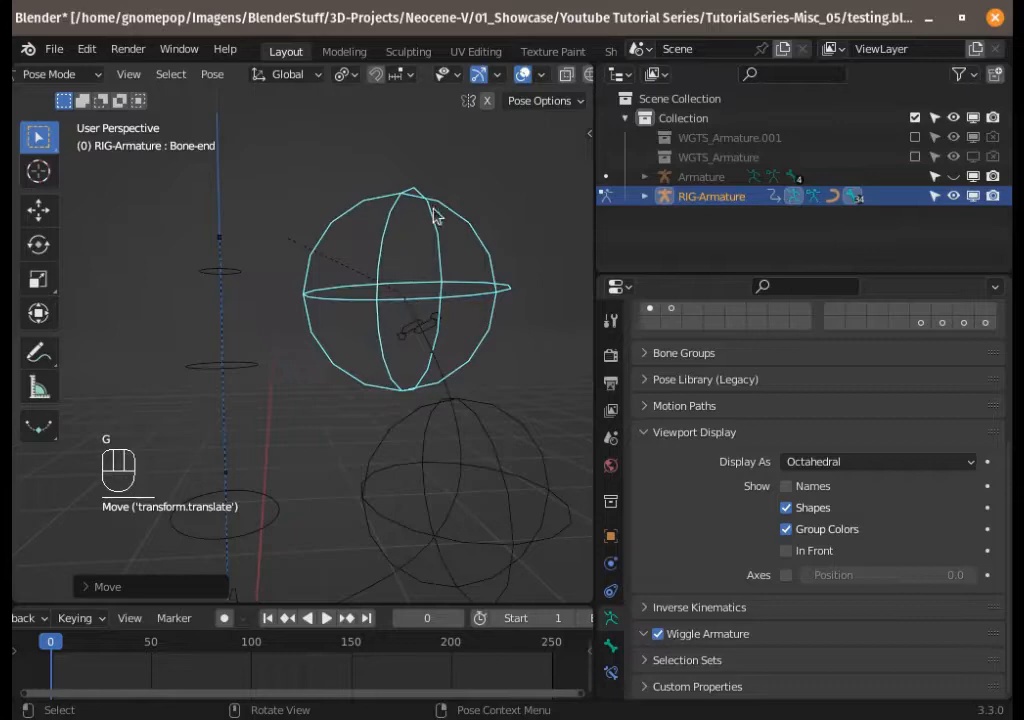
key("g")
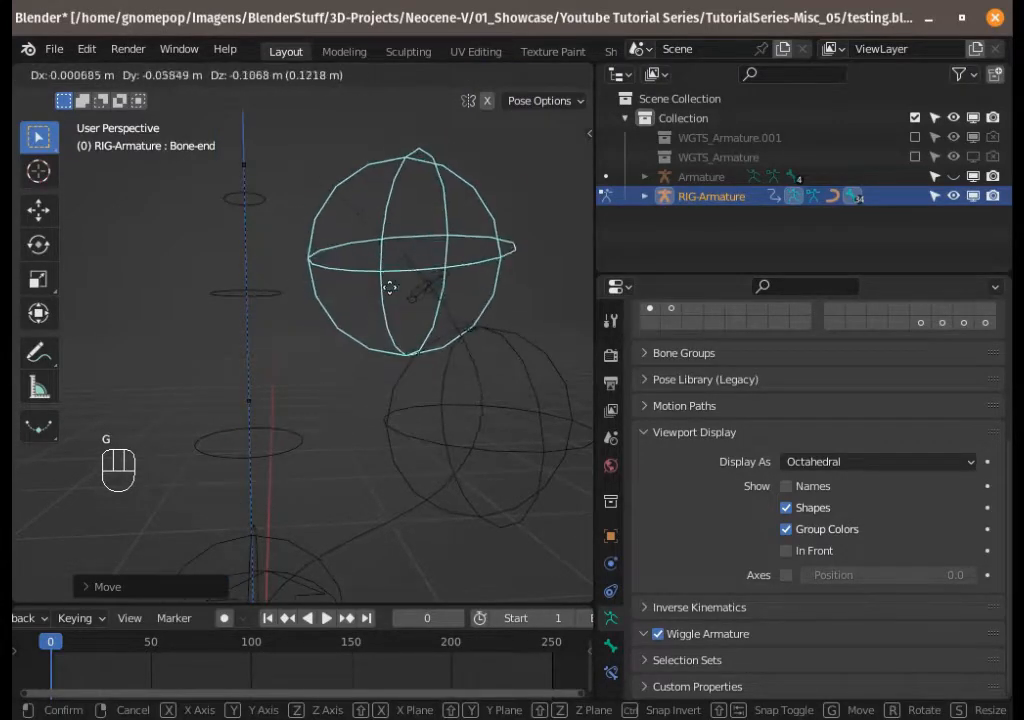
left_click(388, 280)
middle_click_drag(386, 275, 380, 289, "ctrl")
middle_click_drag(377, 360, 399, 292, "shift")
Step: Bring the upper middle control back towards the chain's axis and raise the lower middle control
left_click(480, 356)
key("g")
left_click(399, 379)
left_click(399, 384)
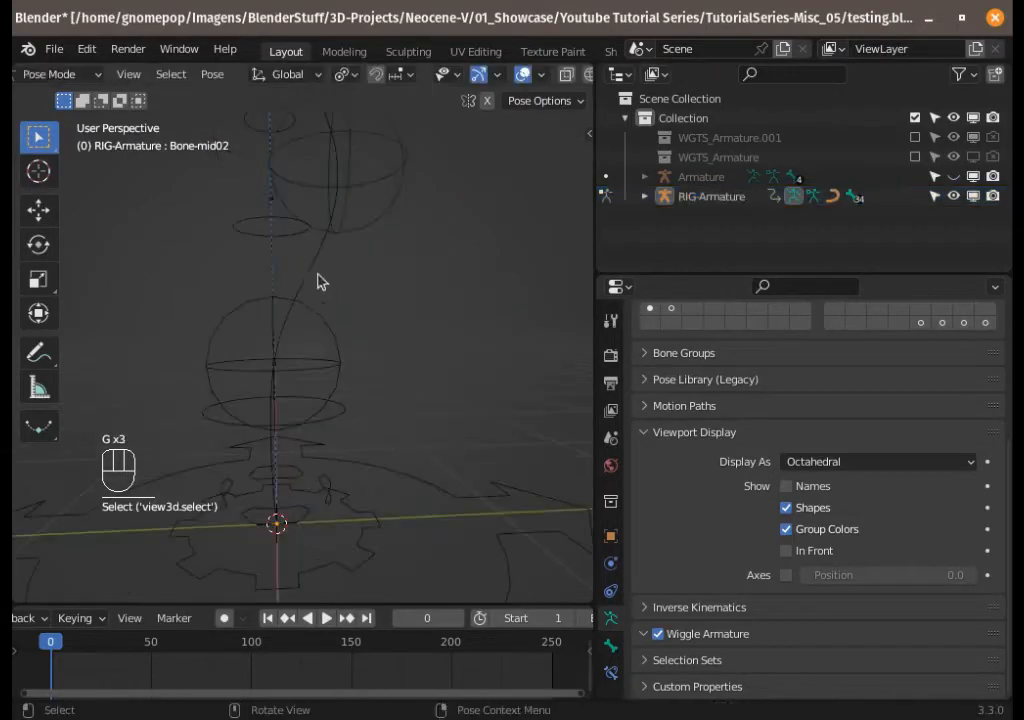
left_click(287, 342)
key("g")
left_click(287, 525)
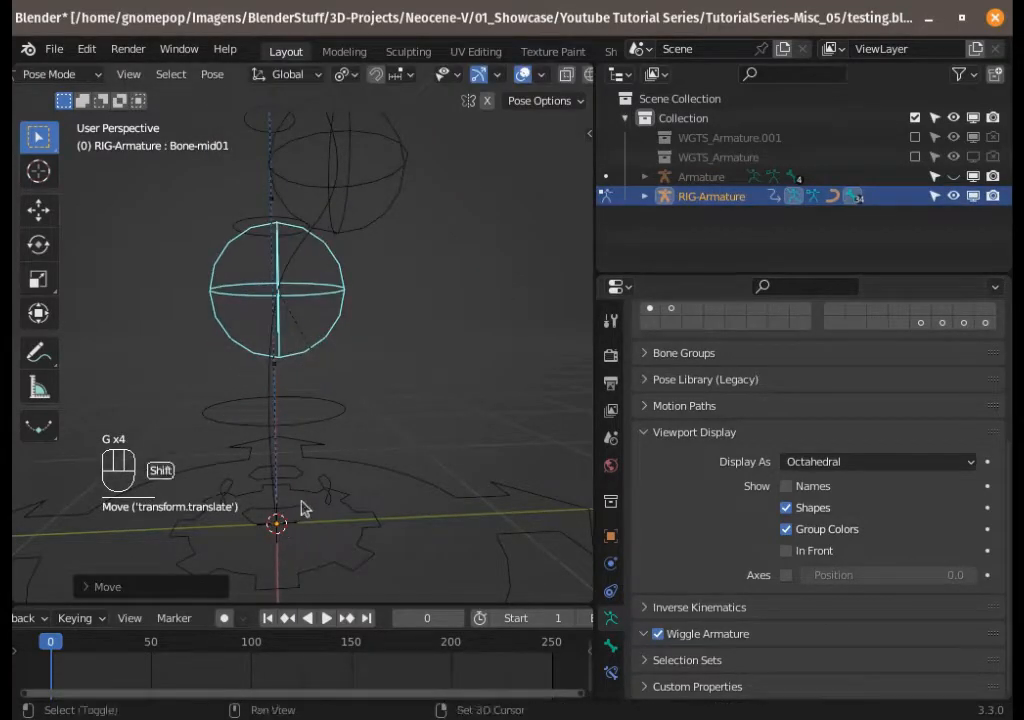
Step: Select the tentacle's start control at the base and move it up and out beside the middle controls
middle_click_drag(303, 508, 311, 354, "shift")
left_click(287, 430)
left_click(289, 362)
key("g")
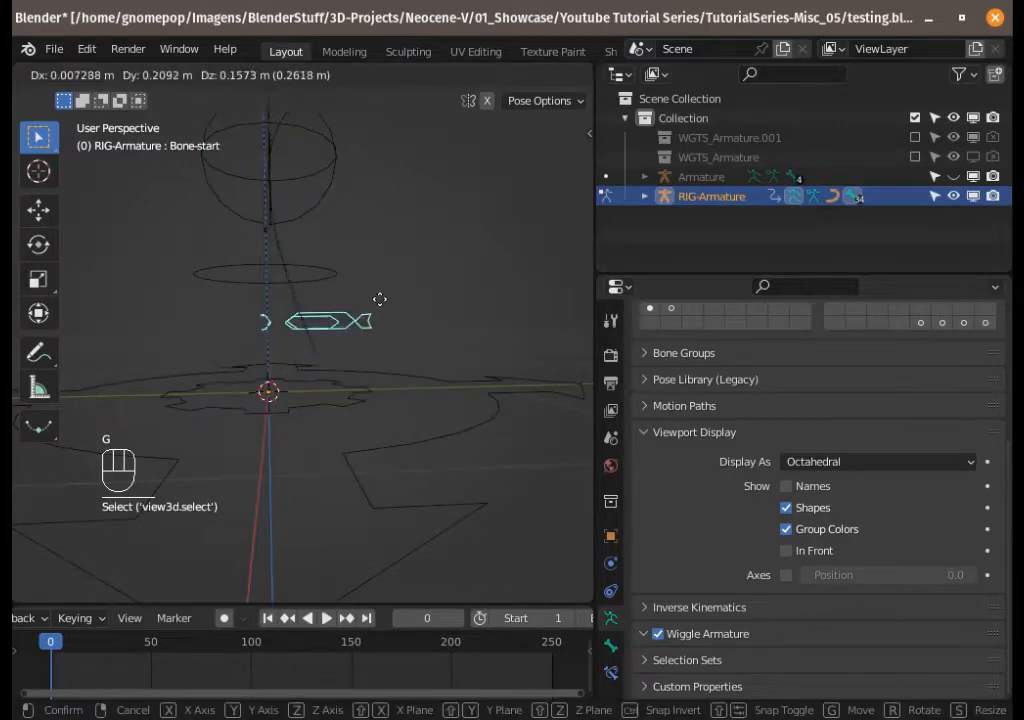
left_click(450, 192)
middle_click_drag(442, 215, 408, 285)
middle_click_drag(406, 291, 385, 441, "shift")
key("g")
left_click(405, 246)
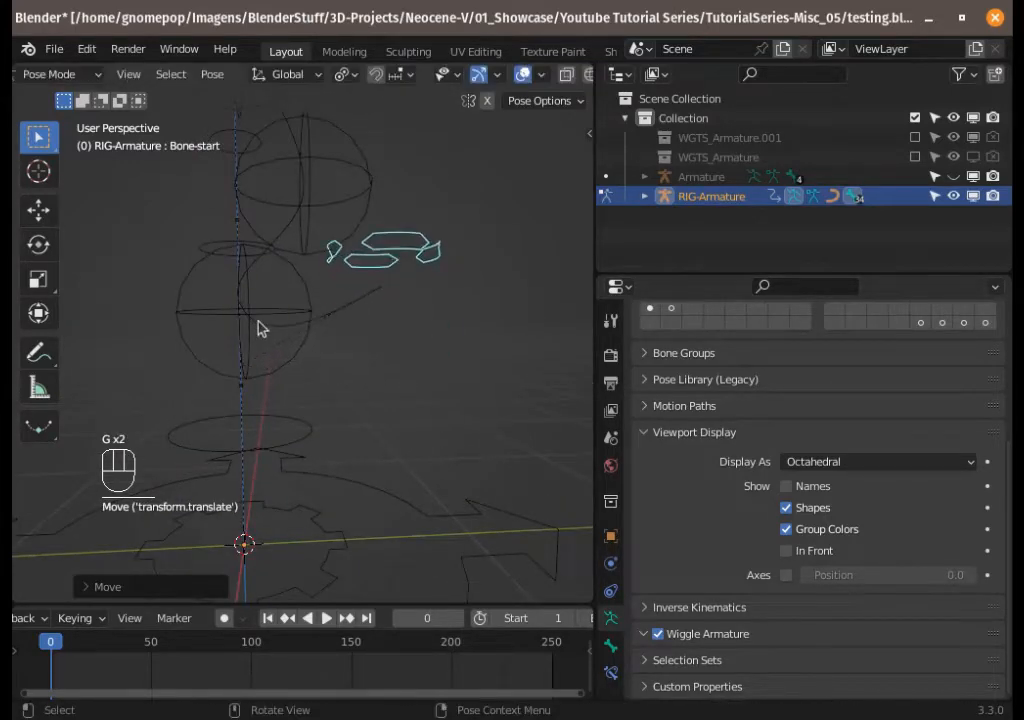
Step: Move the lower middle control sideways beneath the upper one and shift the start control further outward
left_click(258, 327)
key("g")
left_click(318, 342)
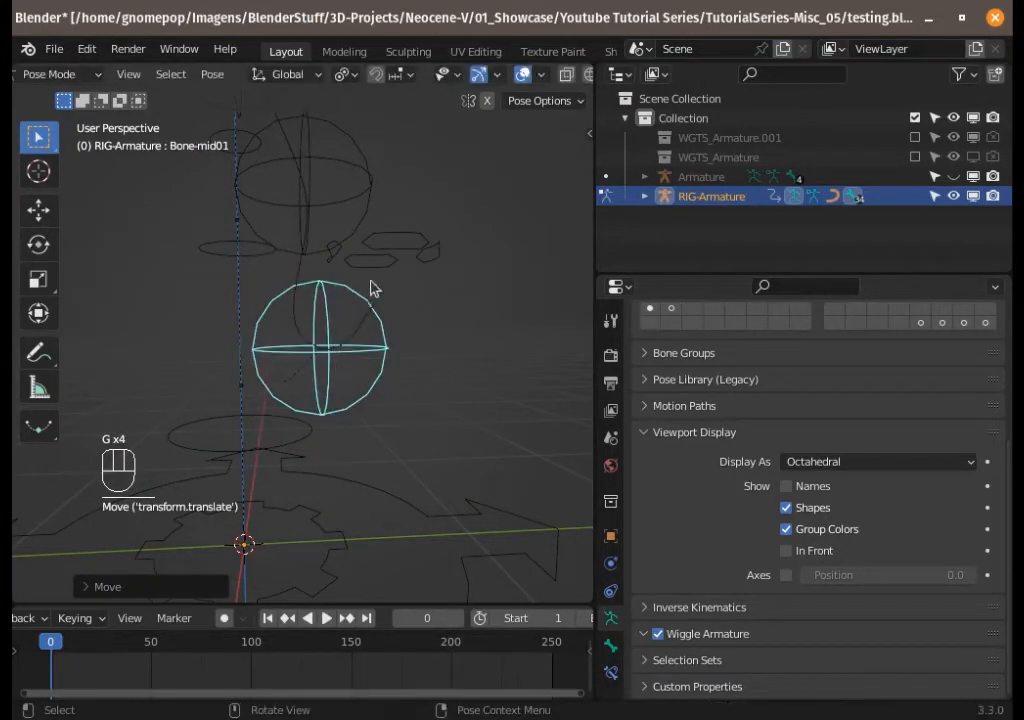
left_click(374, 264)
key("g")
left_click(391, 244)
key("g")
left_click(475, 360)
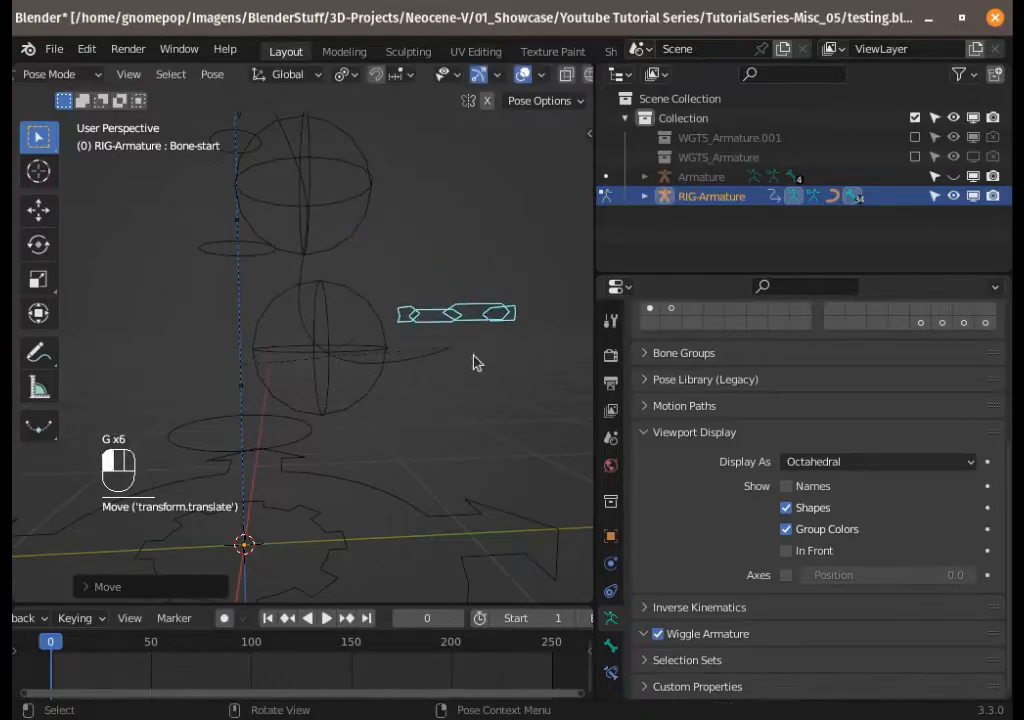
Step: Move the lower middle control outward and down, and readjust the start control beside it
left_click(359, 430)
key("g")
left_click(414, 456)
left_click(459, 324)
key("g")
left_click(457, 268)
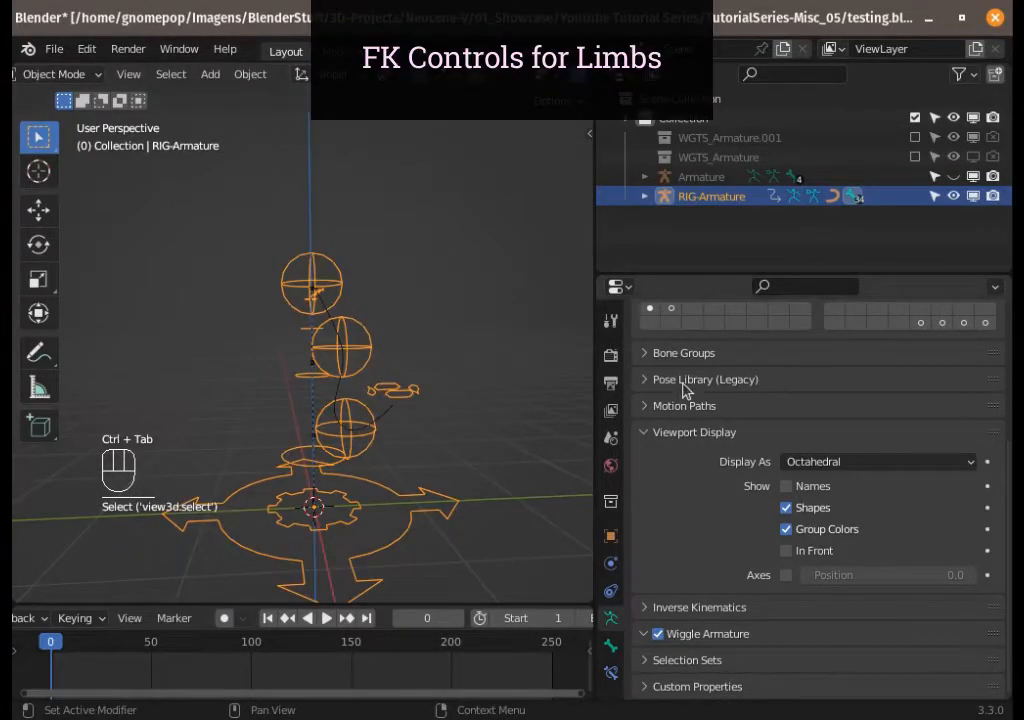
Step: Show only the rig's second bone layer, which holds the FK controls
scroll(680, 388, "up", 3)
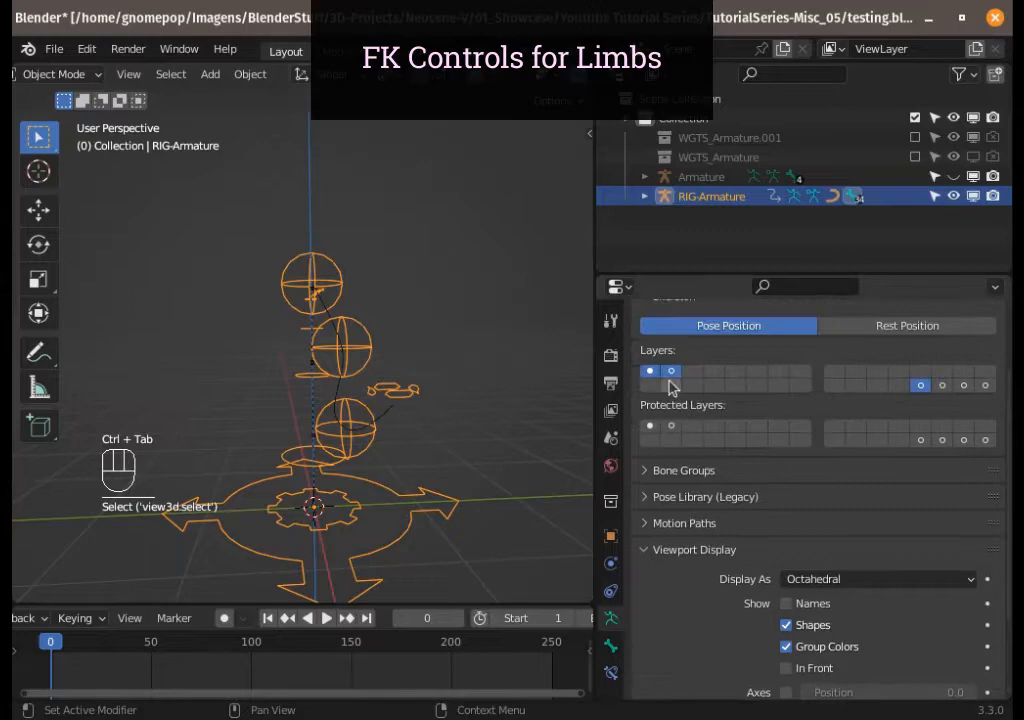
left_click(670, 372)
key("Tab")
key("Tab")
key("Tab")
key("Tab")
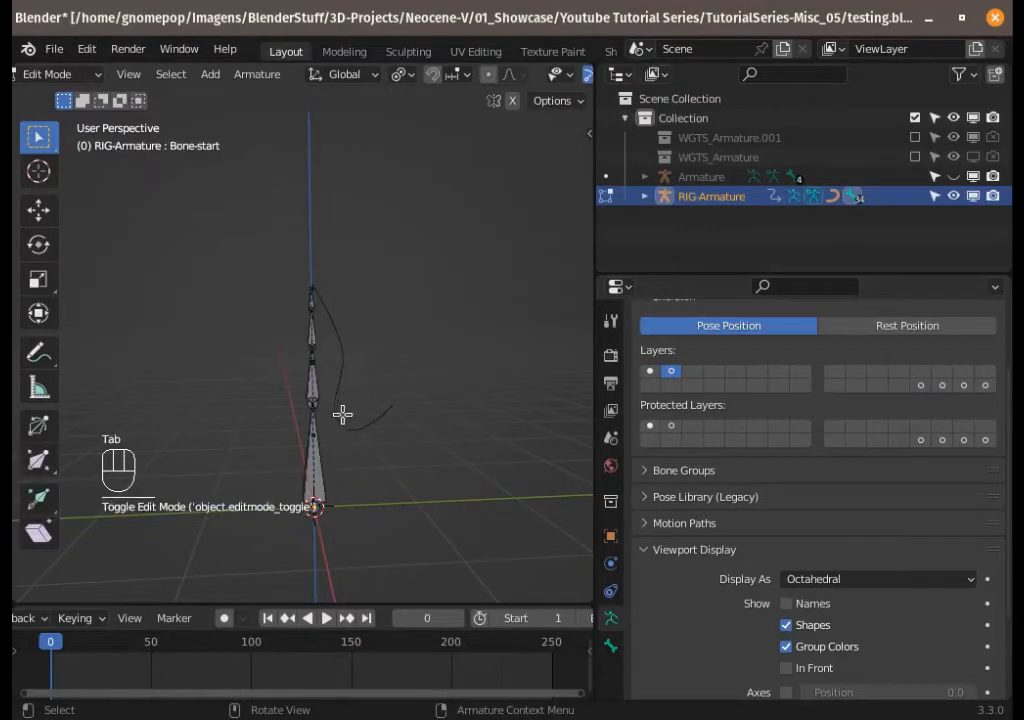
left_click(322, 462)
key("r")
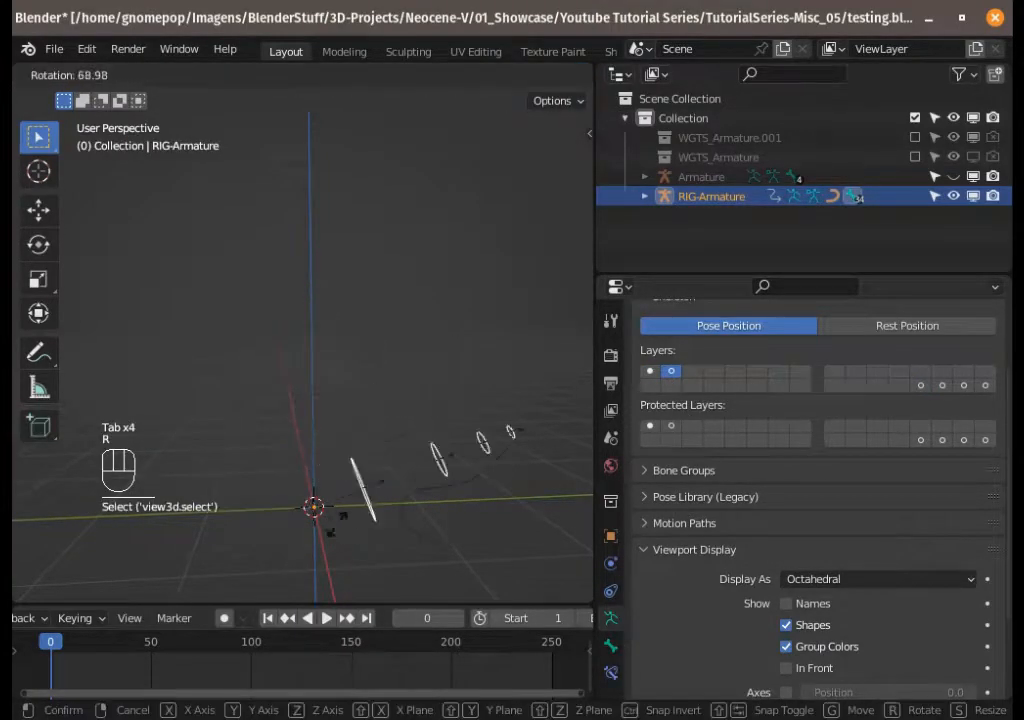
key("r")
key("r")
key("Escape")
Step: Put the rig in Pose Mode and rotate the three lower FK rings in turn, bending the FK chain sideways
key("ctrl+Tab")
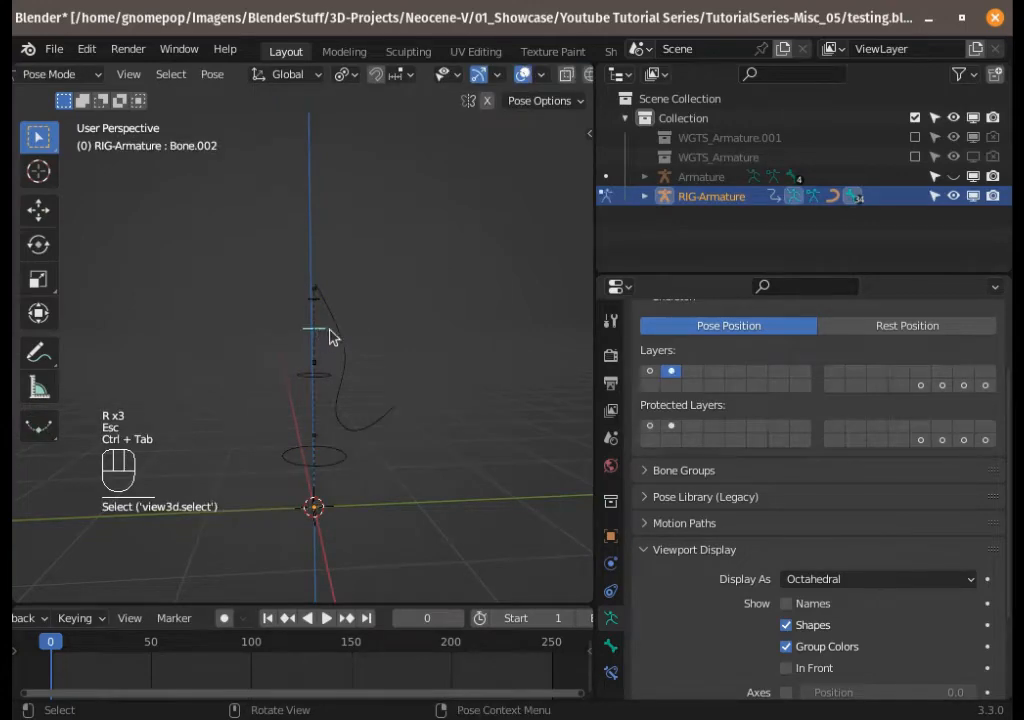
key("r")
left_click(343, 338)
left_click(340, 378)
key("r")
left_click(365, 428)
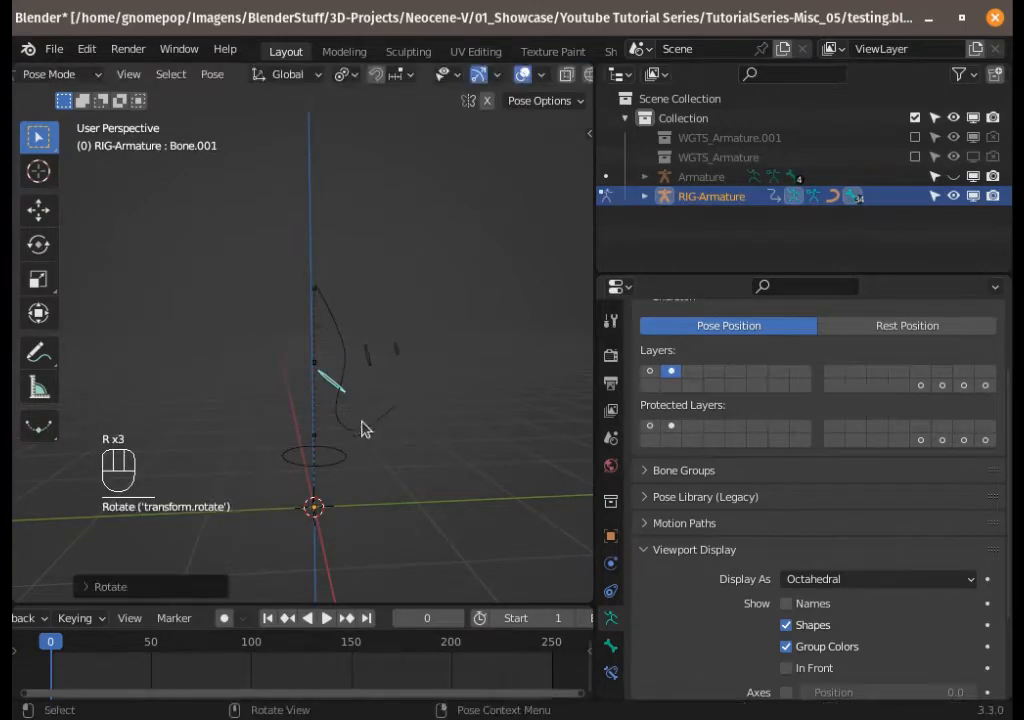
left_click(340, 461)
key("r")
left_click(359, 487)
Step: Set the tentacle rig's IK - FK property to 1.000
key("n")
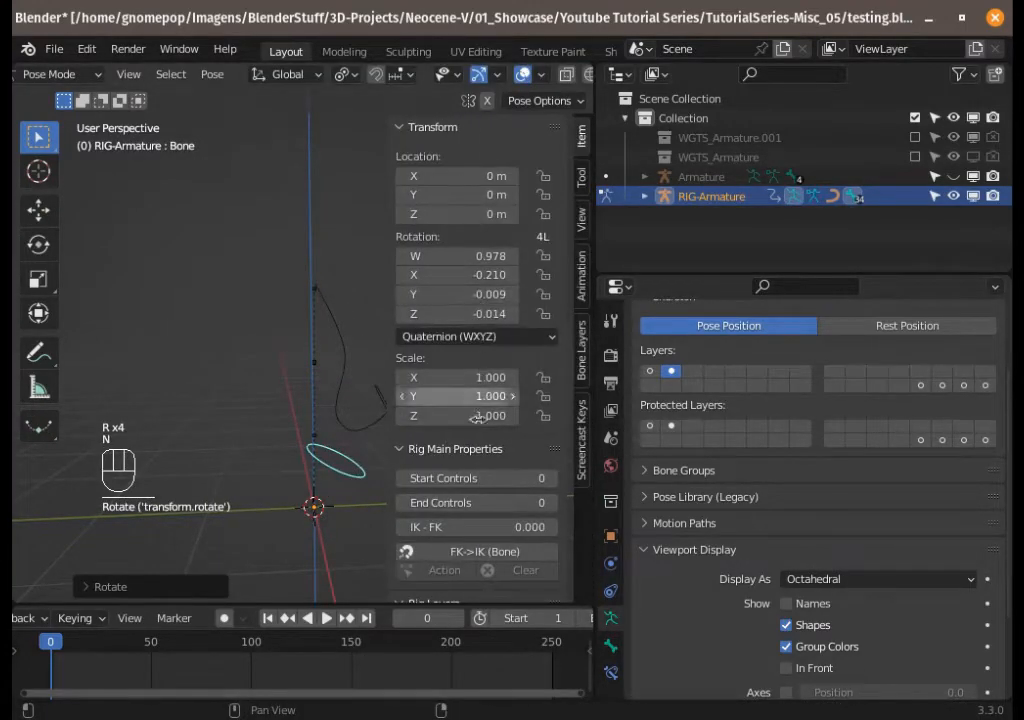
scroll(477, 418, "down", 3)
left_click_drag(432, 444, 540, 441)
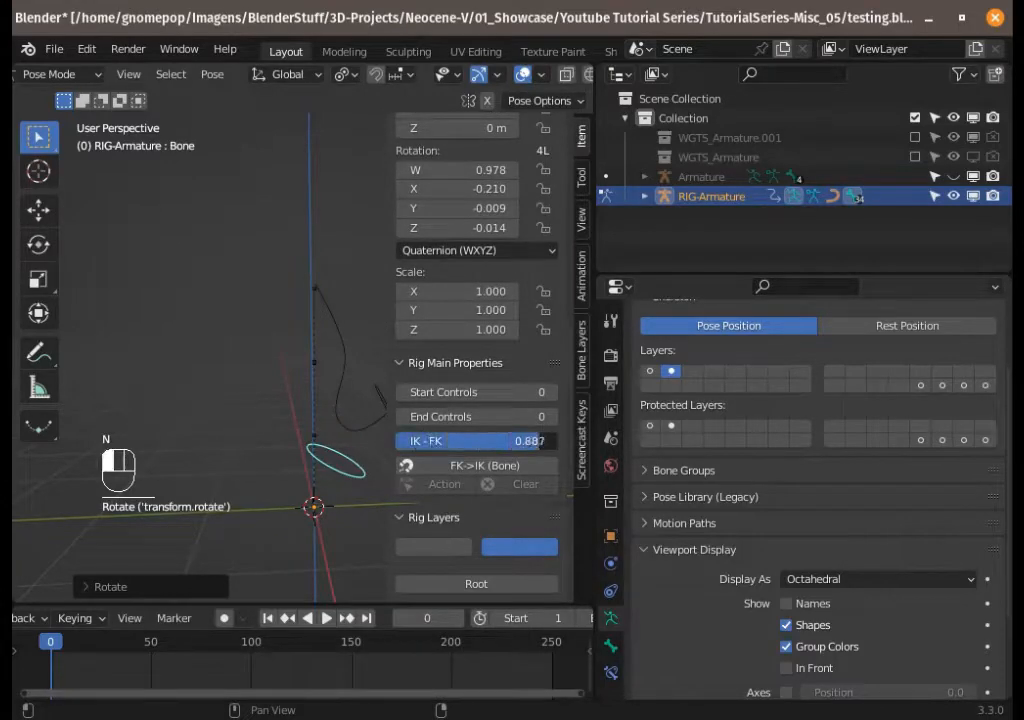
key("n")
key("n")
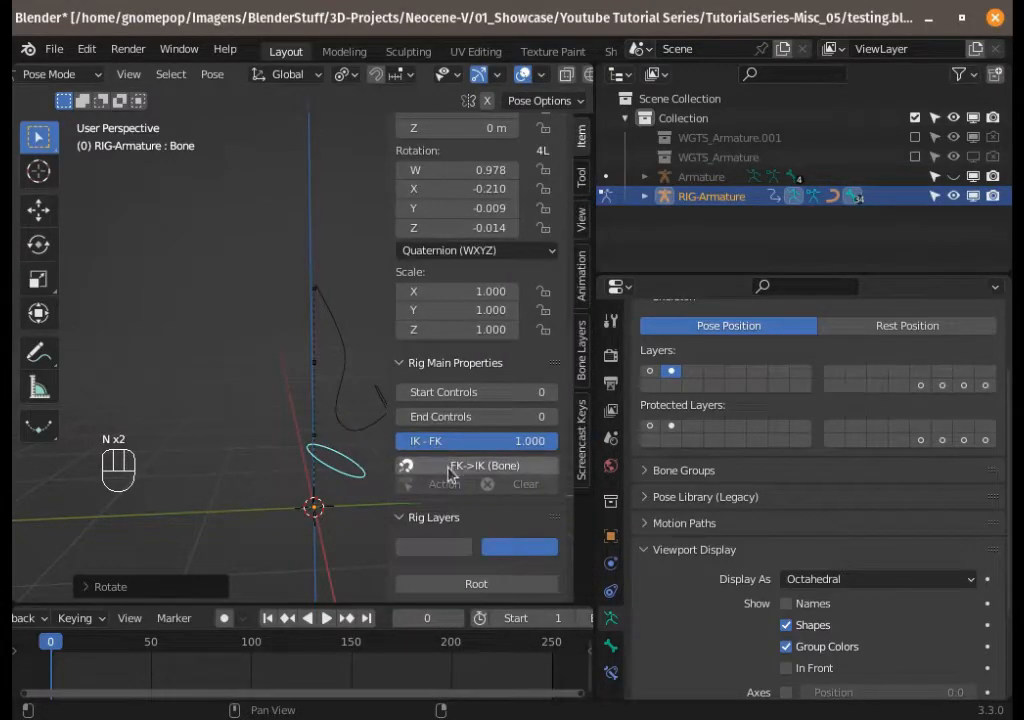
Step: Snap the FK chain to the IK pose with FK->IK (Bone) and rotate the first FK ring
left_click(462, 476)
key("n")
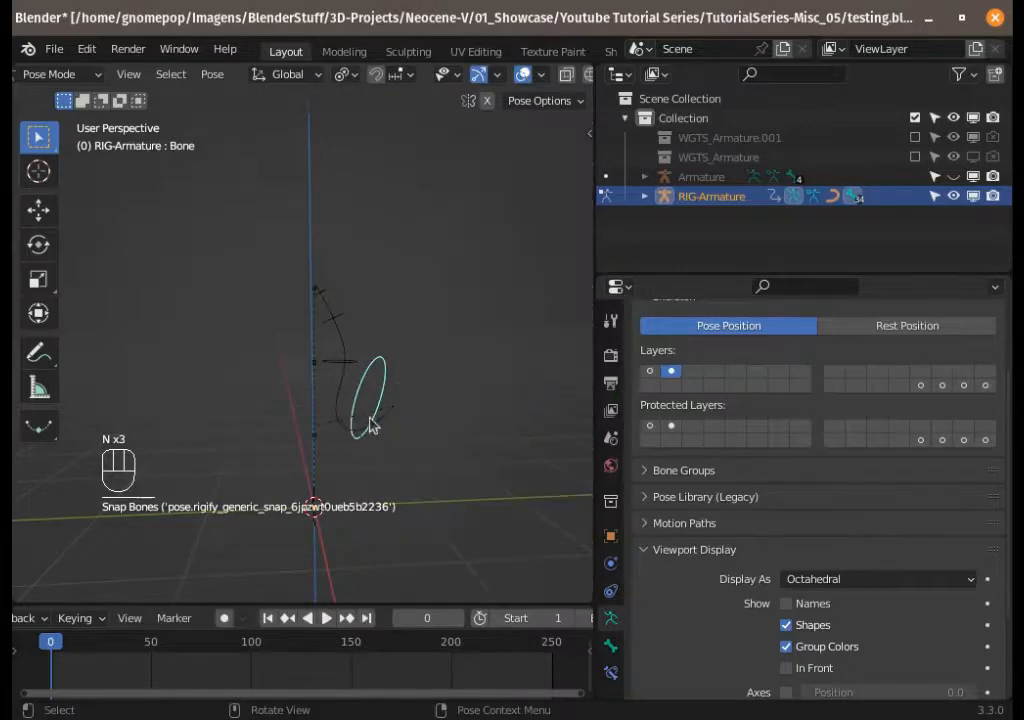
key("r")
left_click(442, 378)
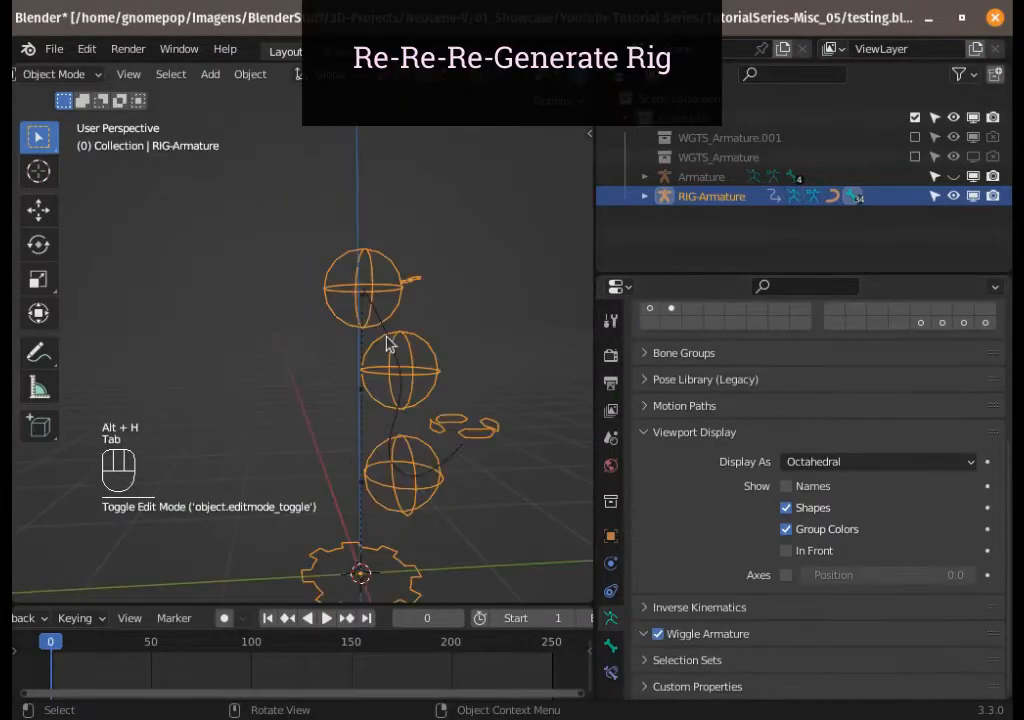
Step: Reveal the generated rig's hidden bones, unhide the original metarig and open it in Edit Mode
key("ctrl+Tab")
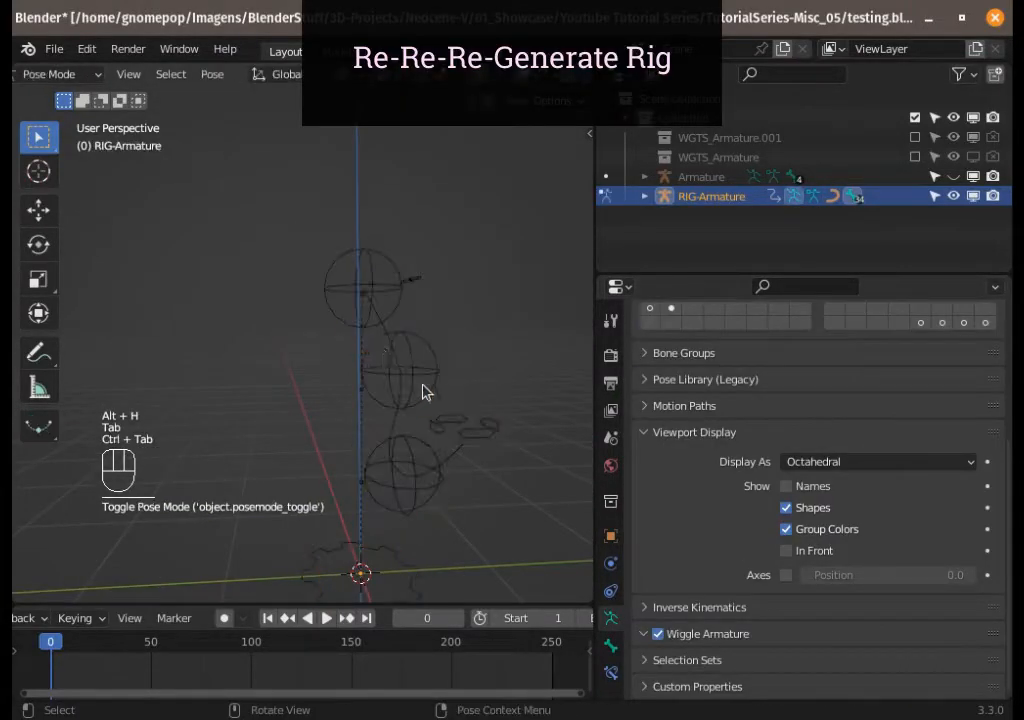
key("alt+h")
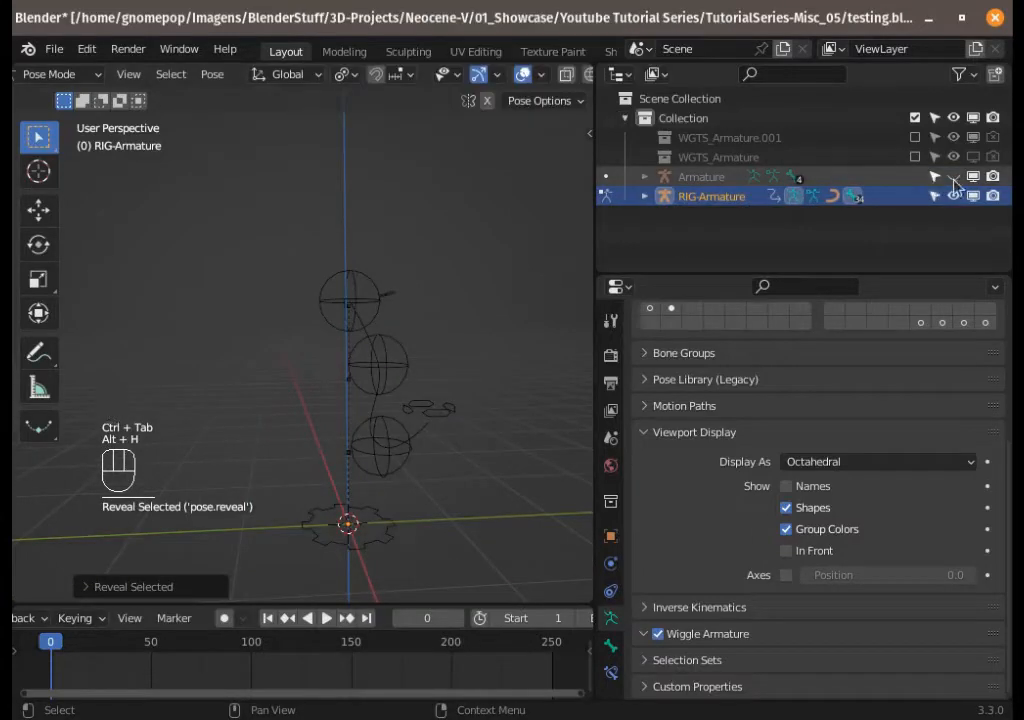
left_click(953, 177)
key("ctrl+Tab")
left_click(350, 416)
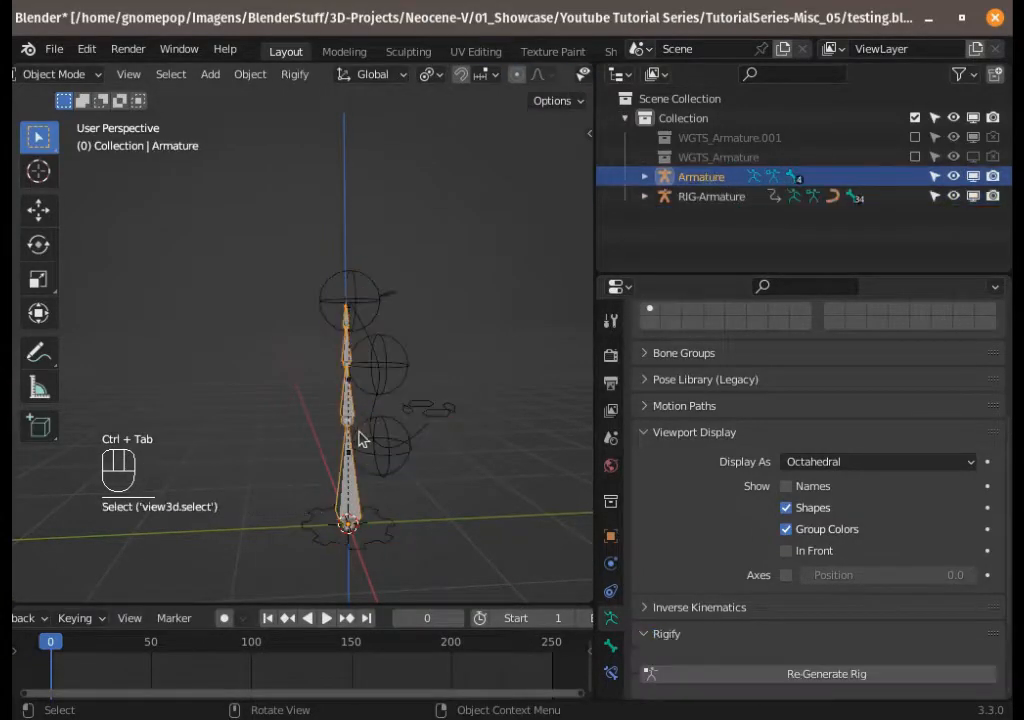
key("Tab")
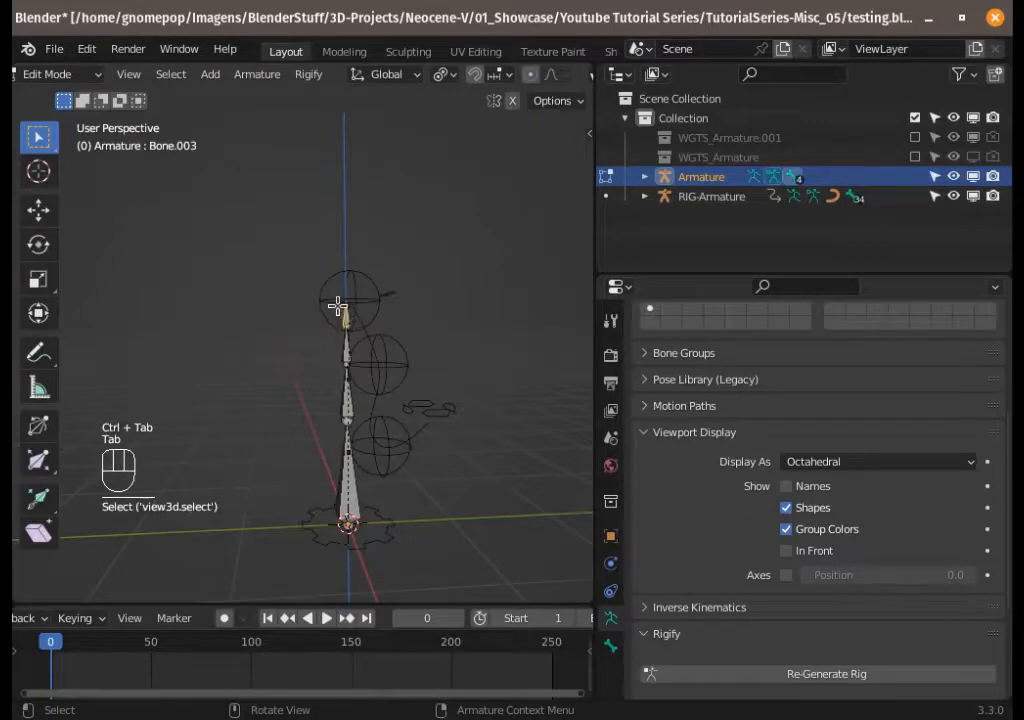
Step: Move the metarig's top bone sideways, rotate it and reposition its tip so the upper chain points outward
key("g")
left_click(264, 297)
key("r")
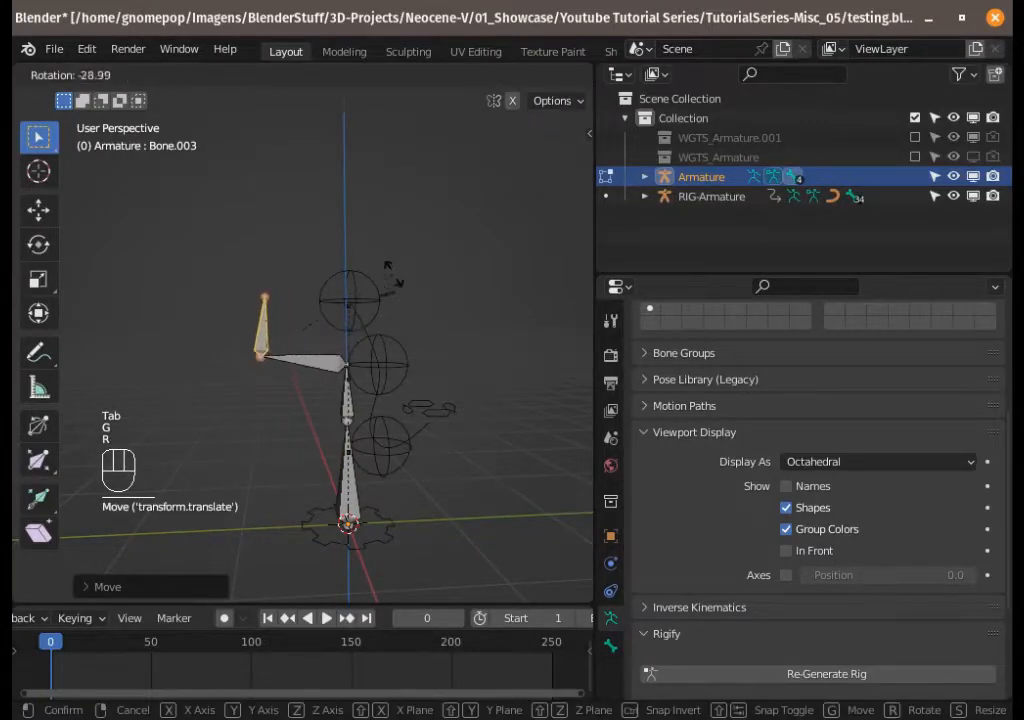
left_click(392, 275)
left_click(265, 290)
key("g")
left_click(125, 374)
Step: Lower the metarig's third bone and move the top bone up and outward to extend the slanted chain
left_click(302, 362)
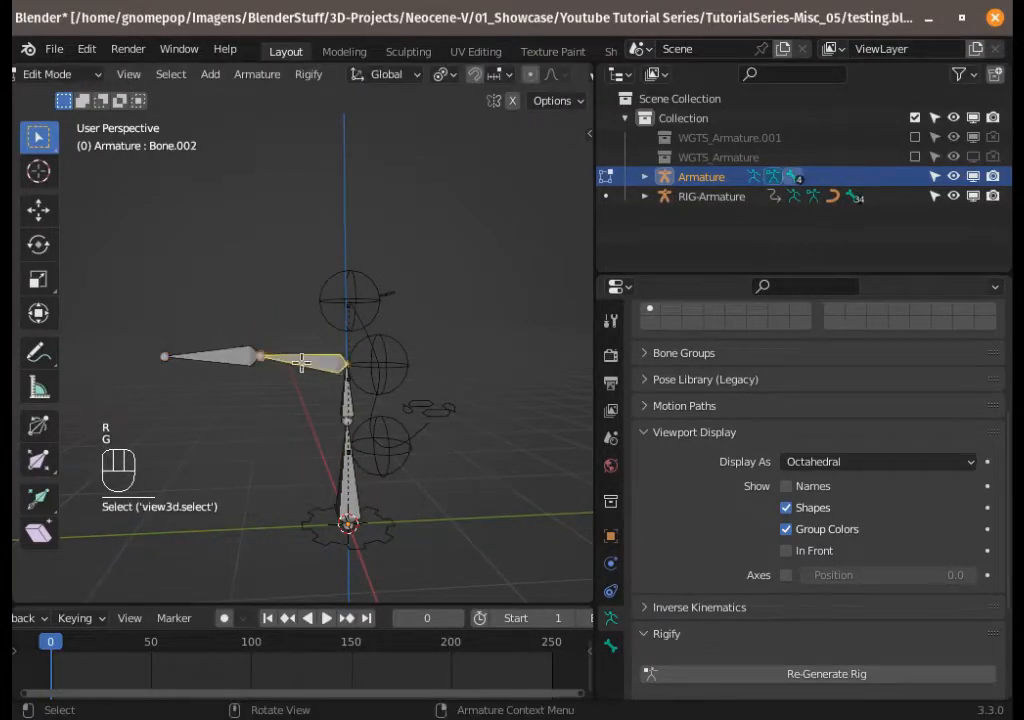
key("g")
left_click(270, 375)
left_click(230, 368)
key("g")
left_click(279, 340)
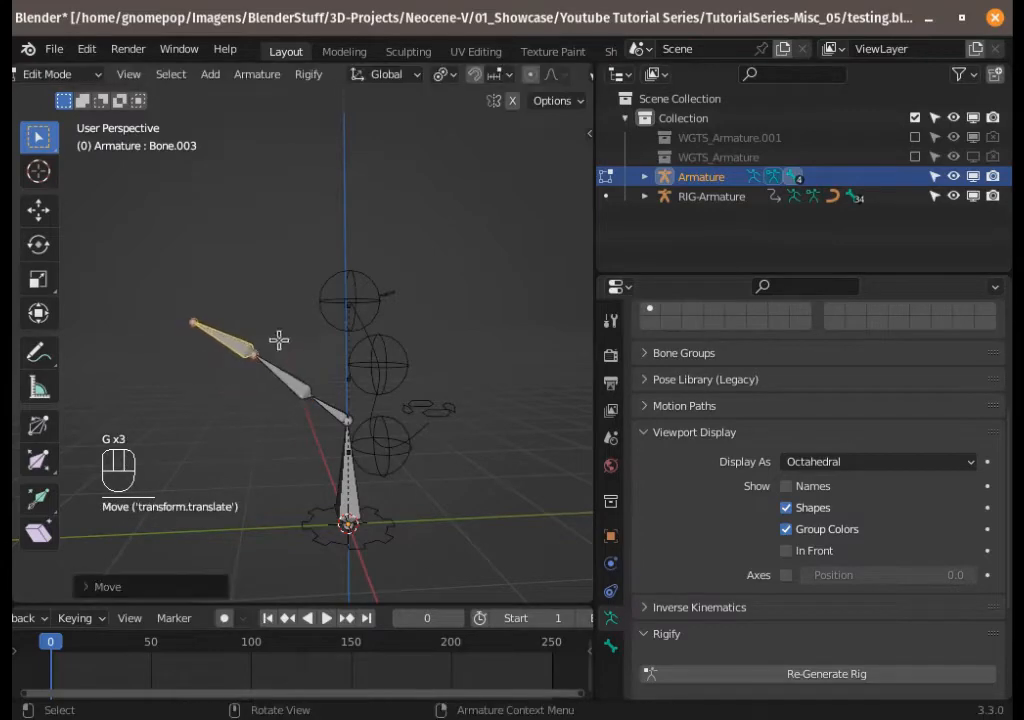
key("g")
left_click(315, 366)
Step: Reposition the third bone, the second bone and the chain's tip to form an arc leaning sideways
left_click(281, 343)
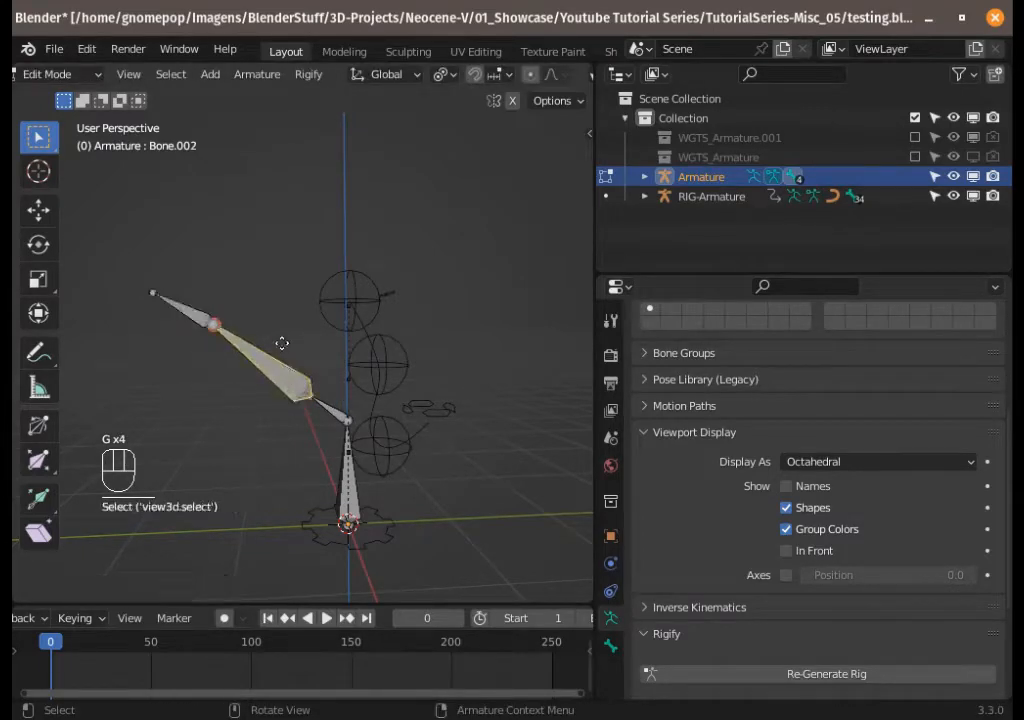
key("g")
left_click(341, 402)
left_click(313, 347)
key("g")
left_click(248, 309)
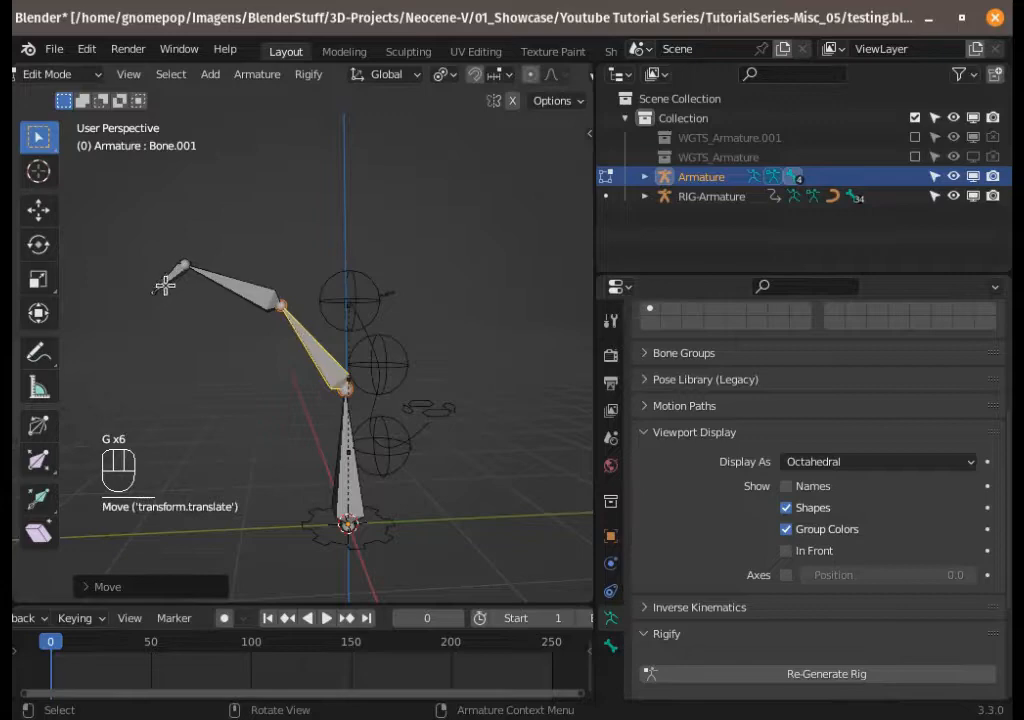
left_click(165, 283)
key("g")
left_click(104, 260)
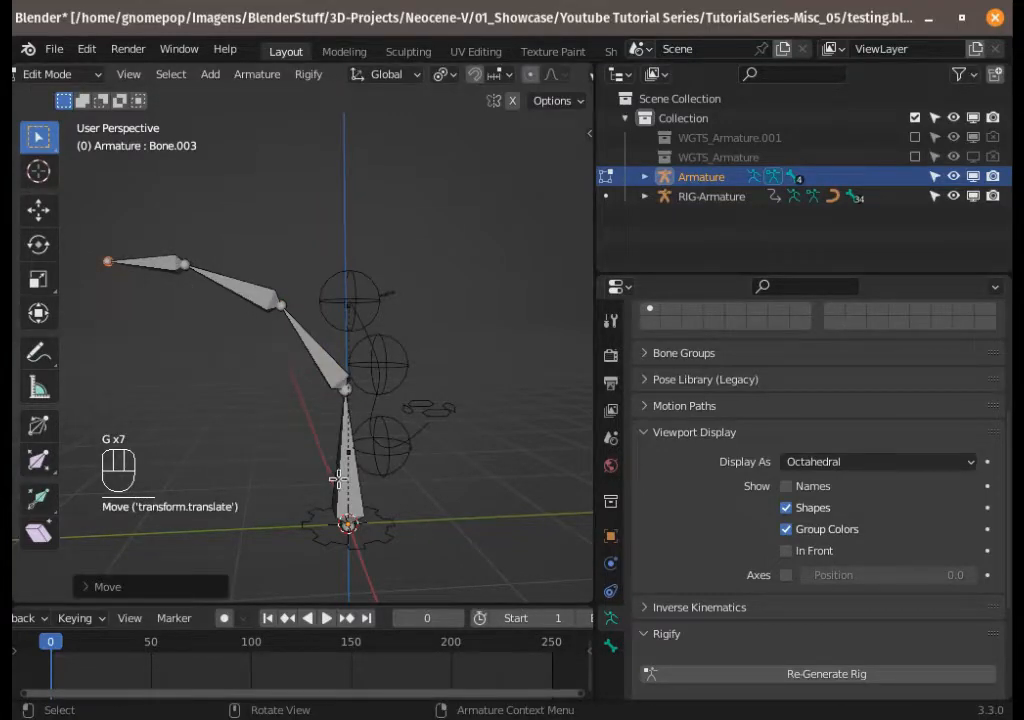
Step: Re-generate the Rigify rig from the bent metarig
middle_click_drag(312, 430, 358, 456)
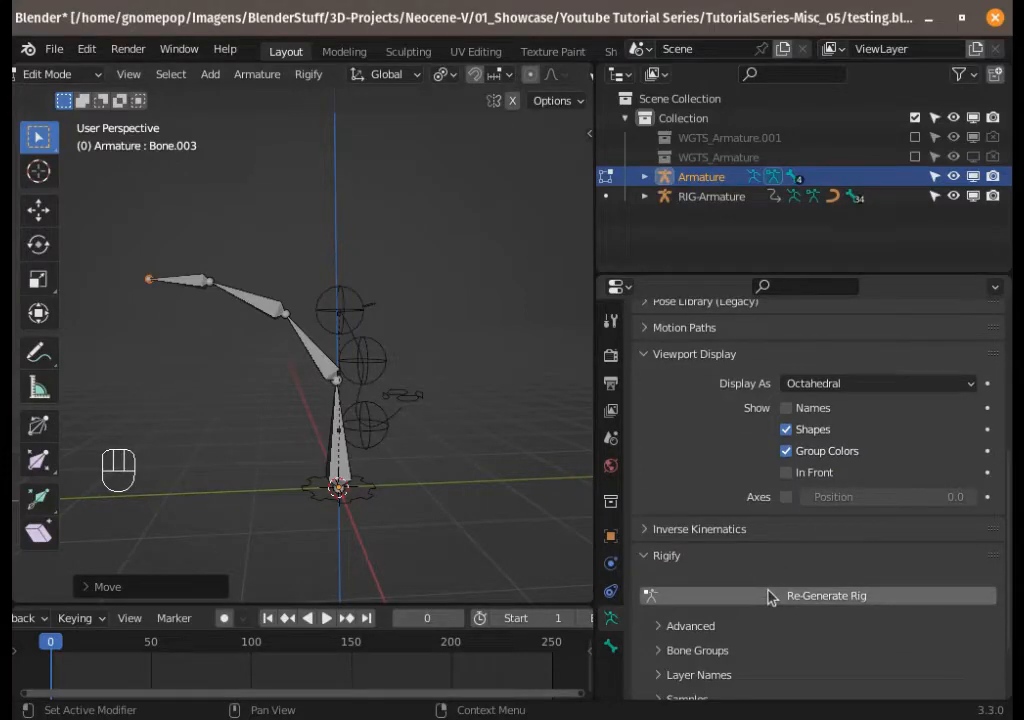
left_click(776, 598)
middle_click_drag(390, 448, 448, 451, "shift")
mouse_move(368, 425)
middle_mouse_down()
mouse_move(343, 430)
mouse_move(372, 440)
middle_mouse_up()
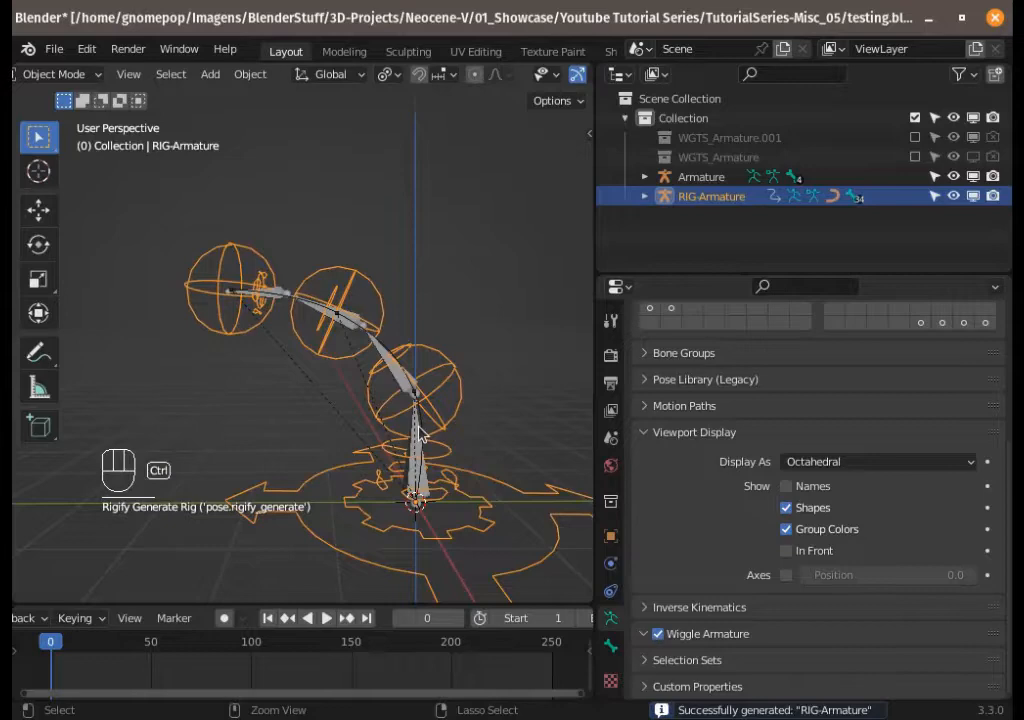
Step: Put the regenerated rig in Pose Mode, move the tentacle's end control downward and reposition the second middle control
key("ctrl+Tab")
left_click(215, 297)
key("g")
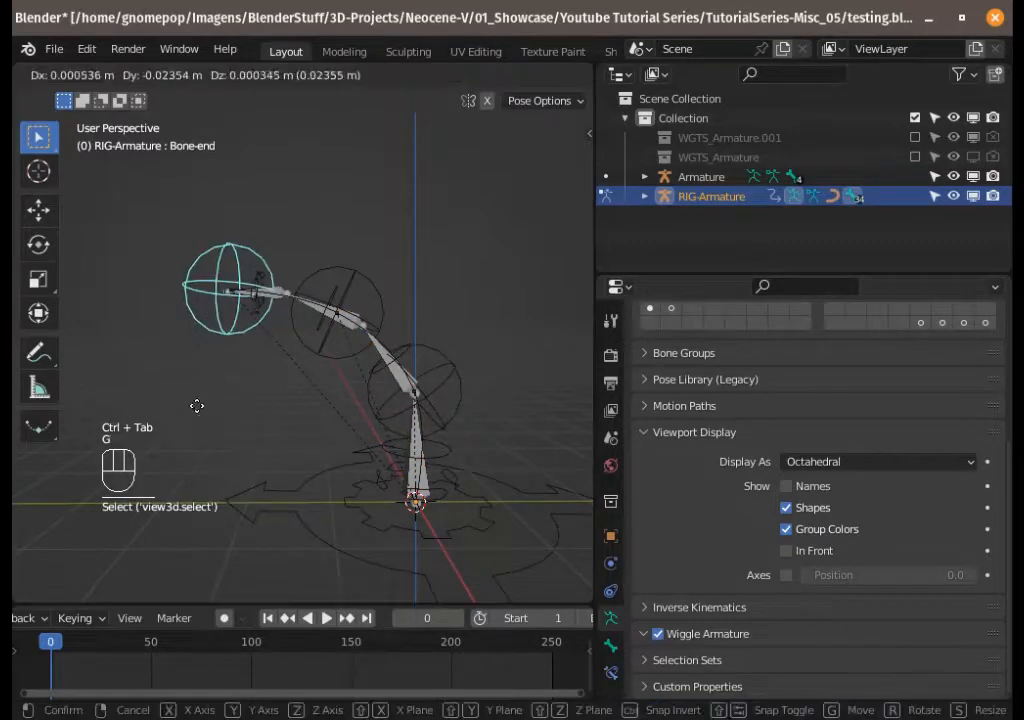
left_click(258, 463)
scroll(234, 448, "up", 3)
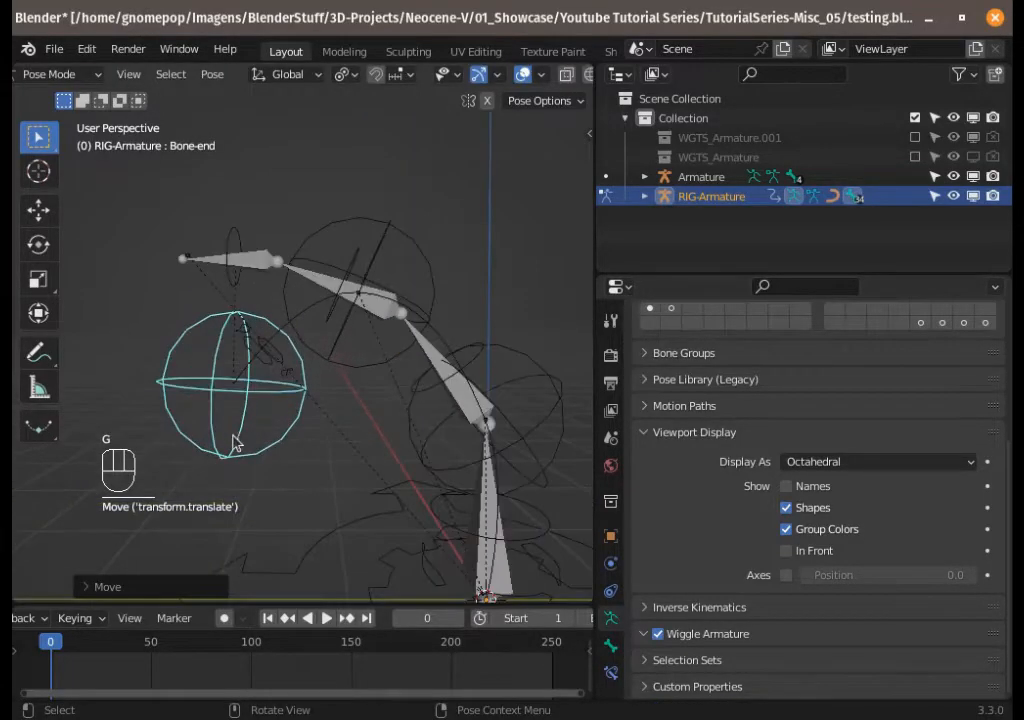
key("g")
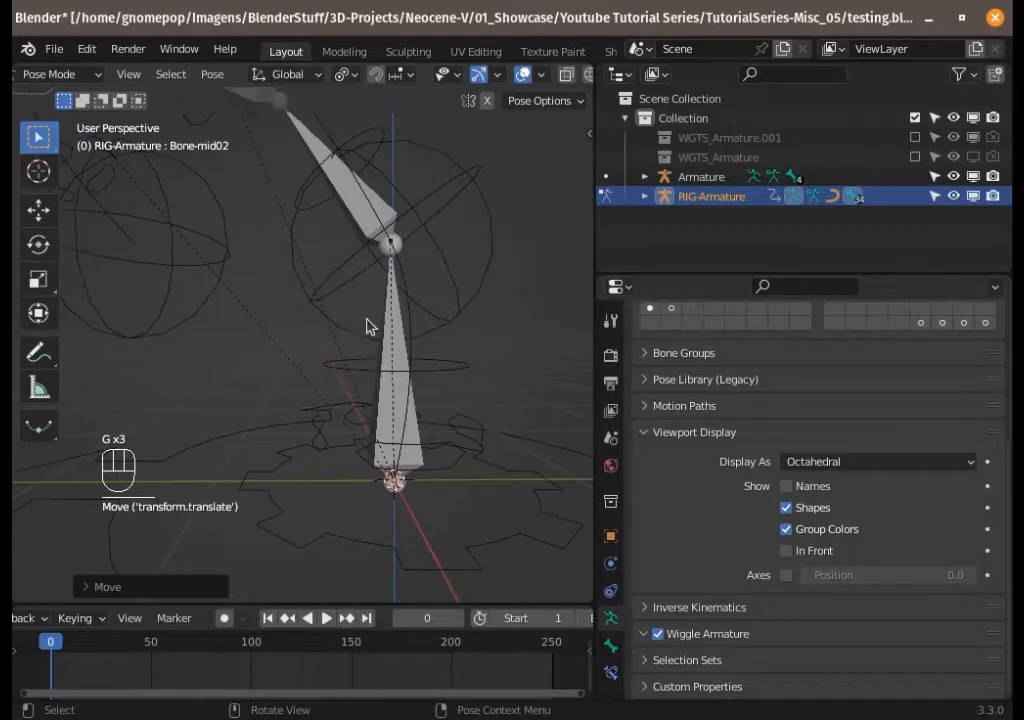
left_click(327, 327)
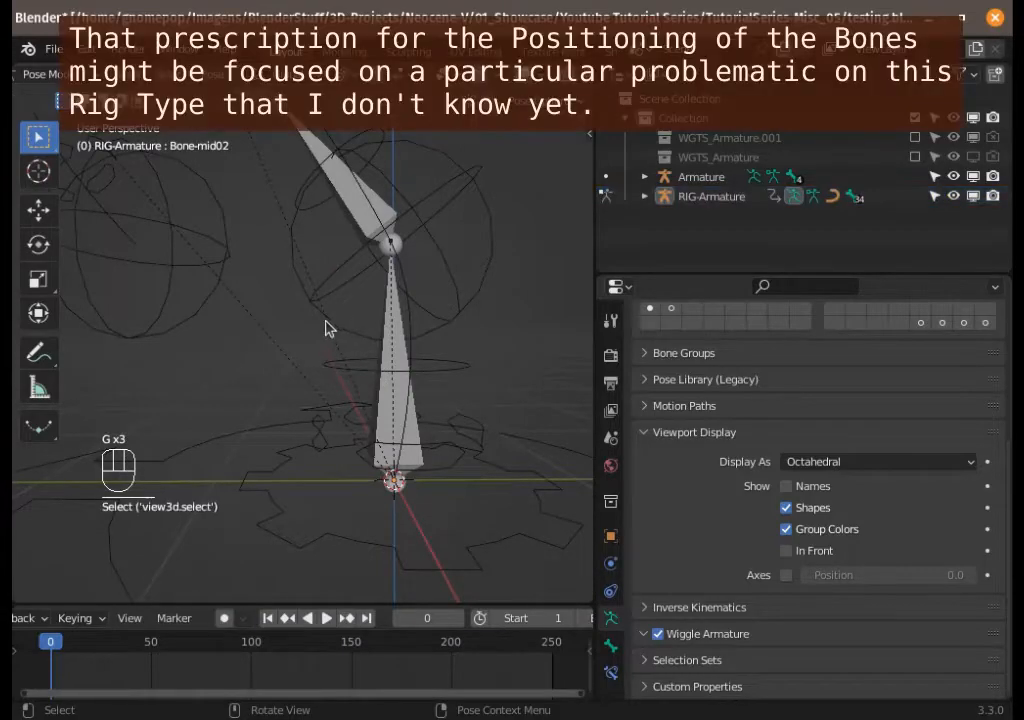
scroll(327, 327, "down", 4)
scroll(288, 272, "up", 1)
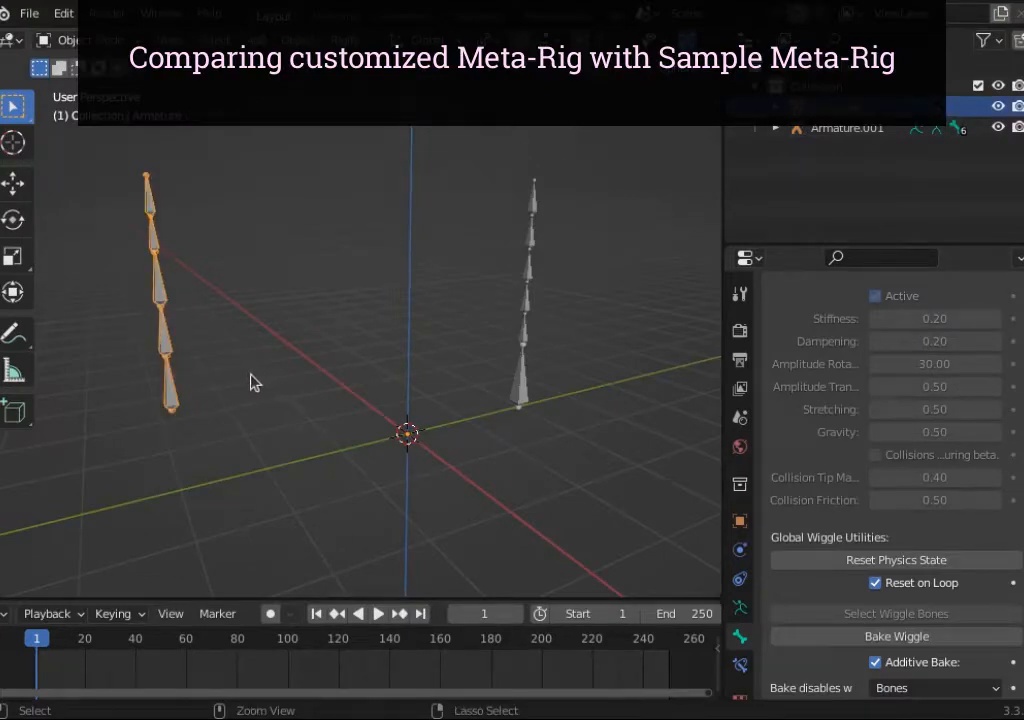
Step: Inspect which Rigify type is assigned to the base bone and the other bones of the customized metarig
key("Tab")
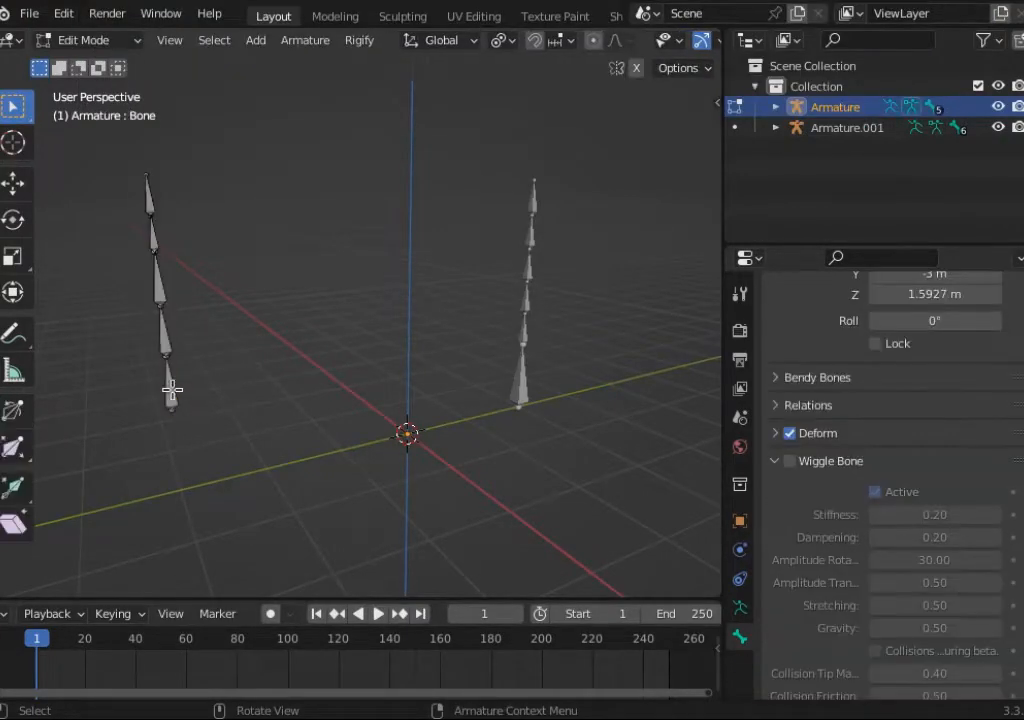
key("ctrl+Tab")
left_click(229, 496)
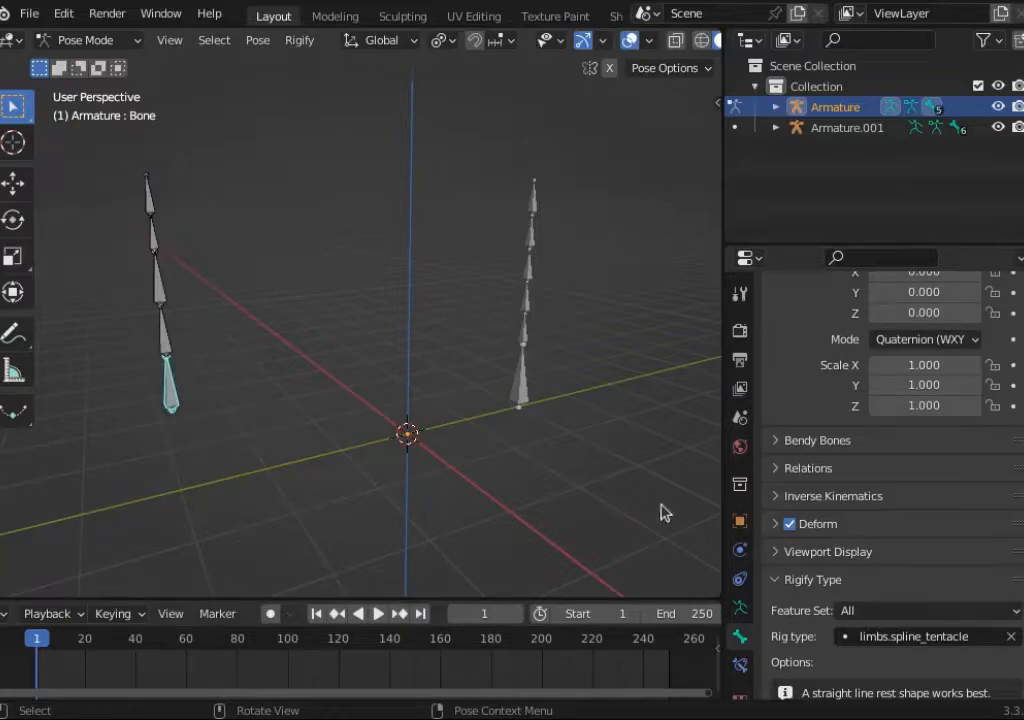
left_click(912, 640)
left_click(157, 300)
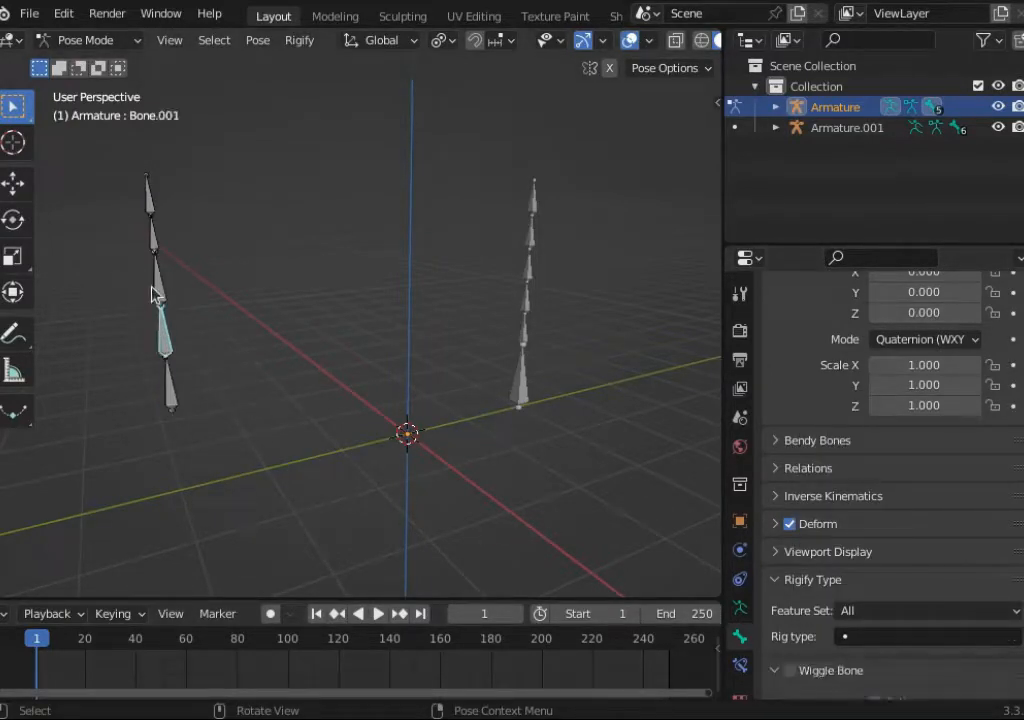
left_click(155, 262)
left_click(148, 197)
left_click(163, 325)
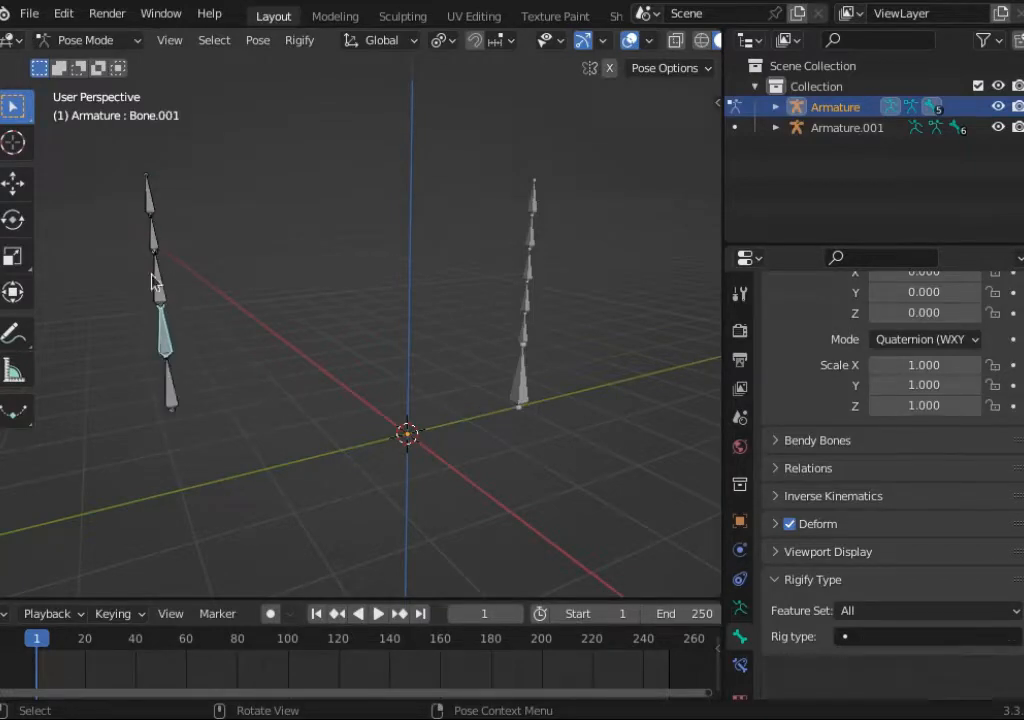
key("ctrl+Tab")
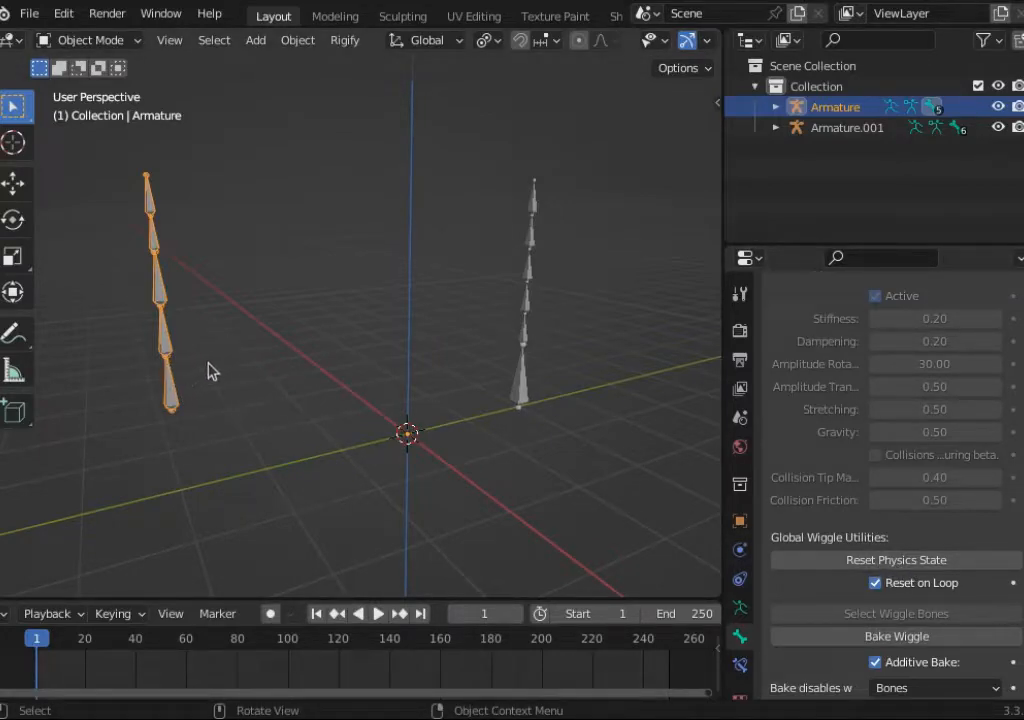
key("ctrl+Tab")
left_click(166, 395)
key("ctrl+Tab")
Step: Open the sample metarig in Edit Mode and find limbs.spline_tentacle in the Rigify samples list
left_click(526, 380)
key("Tab")
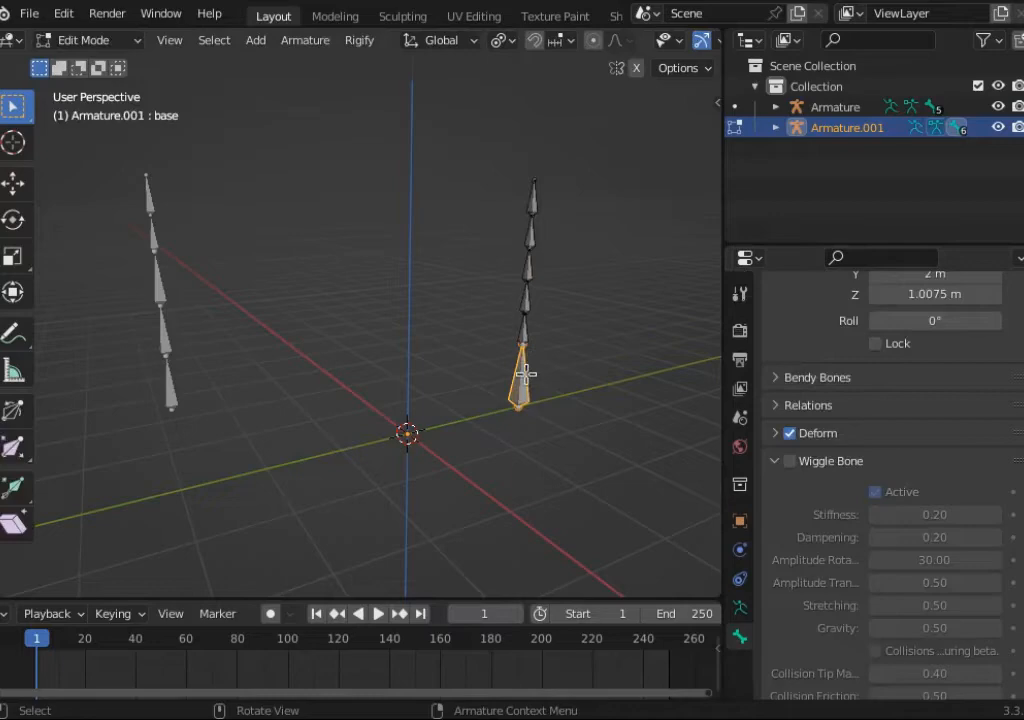
left_click(740, 608)
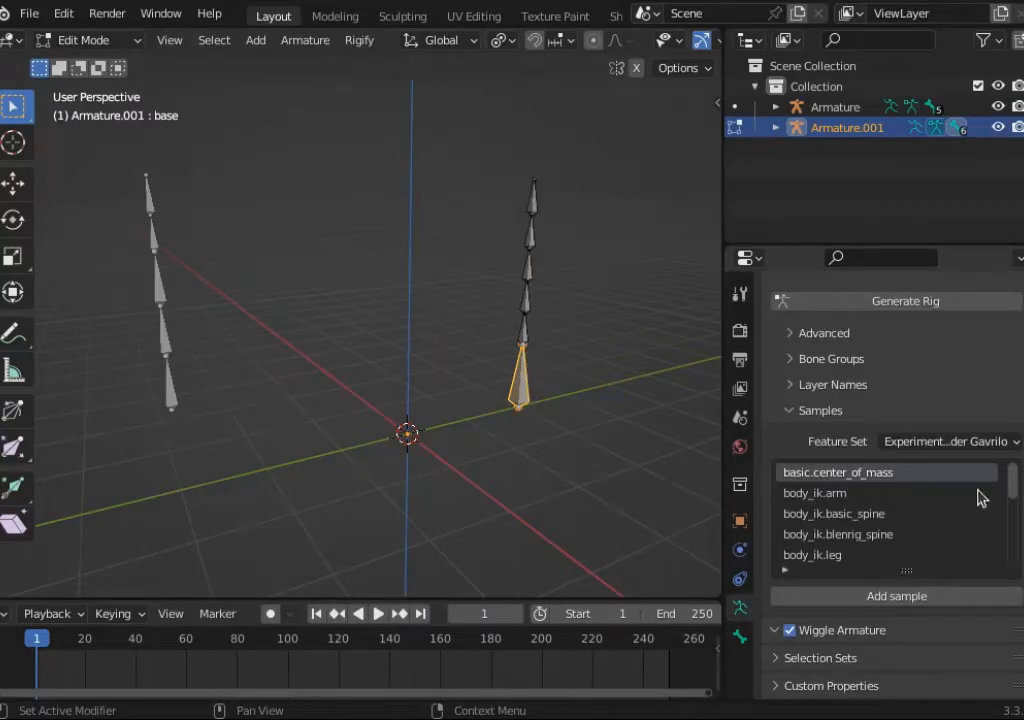
left_click_drag(1015, 488, 1012, 542)
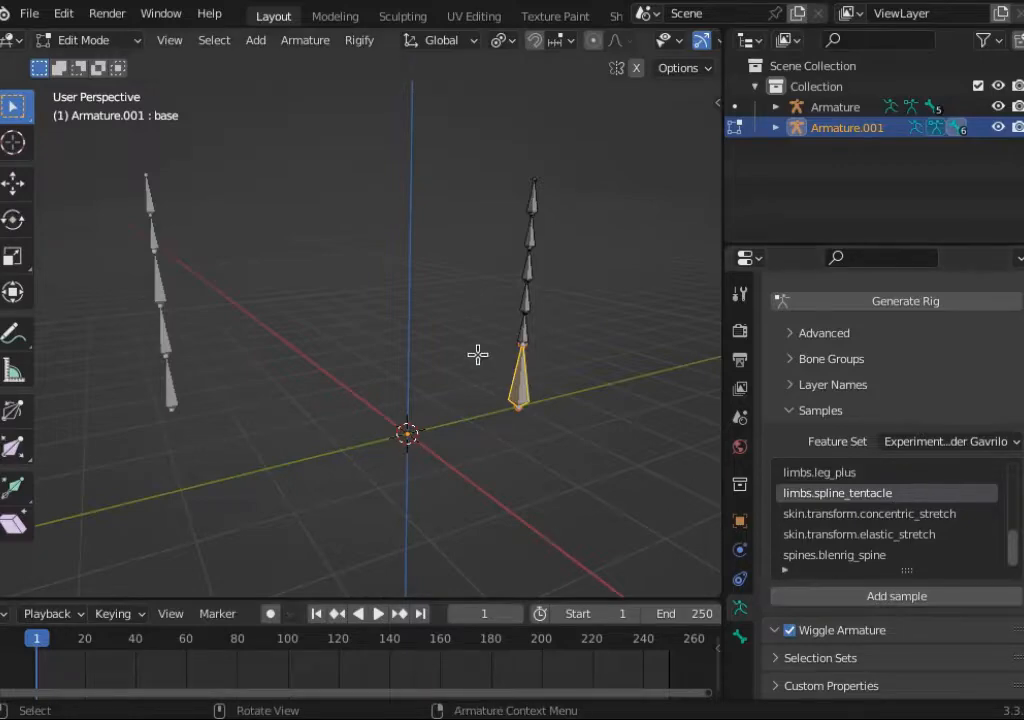
Step: Inspect the Rigify types of the sample metarig's first tentacle bone and its base bone in Pose Mode
key("ctrl+Tab")
left_click(520, 330)
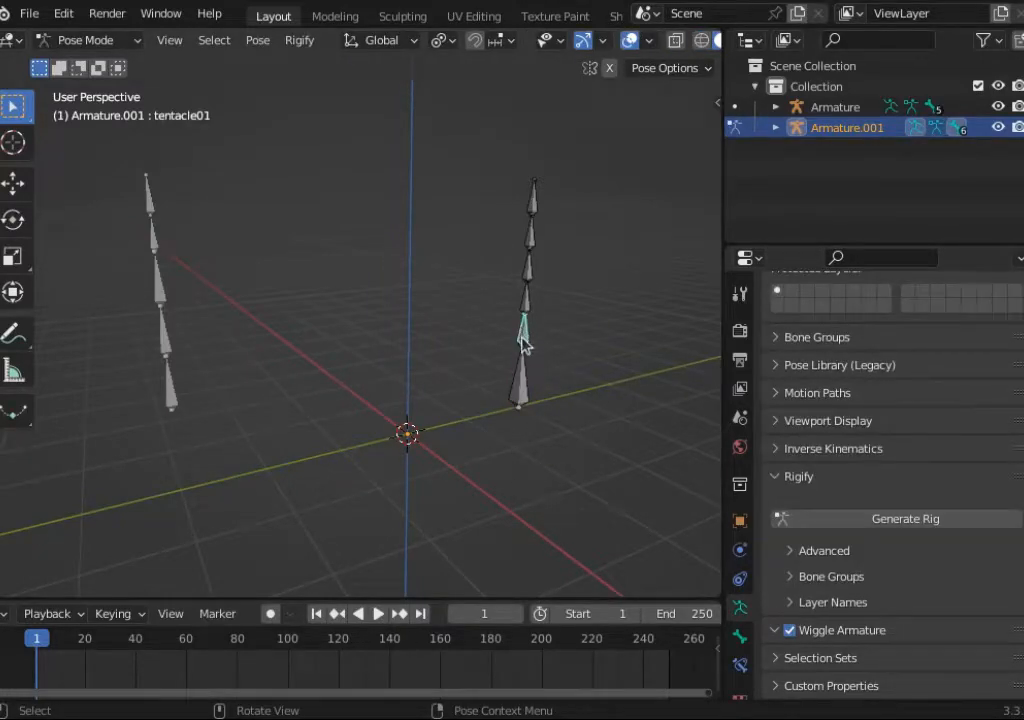
left_click(740, 636)
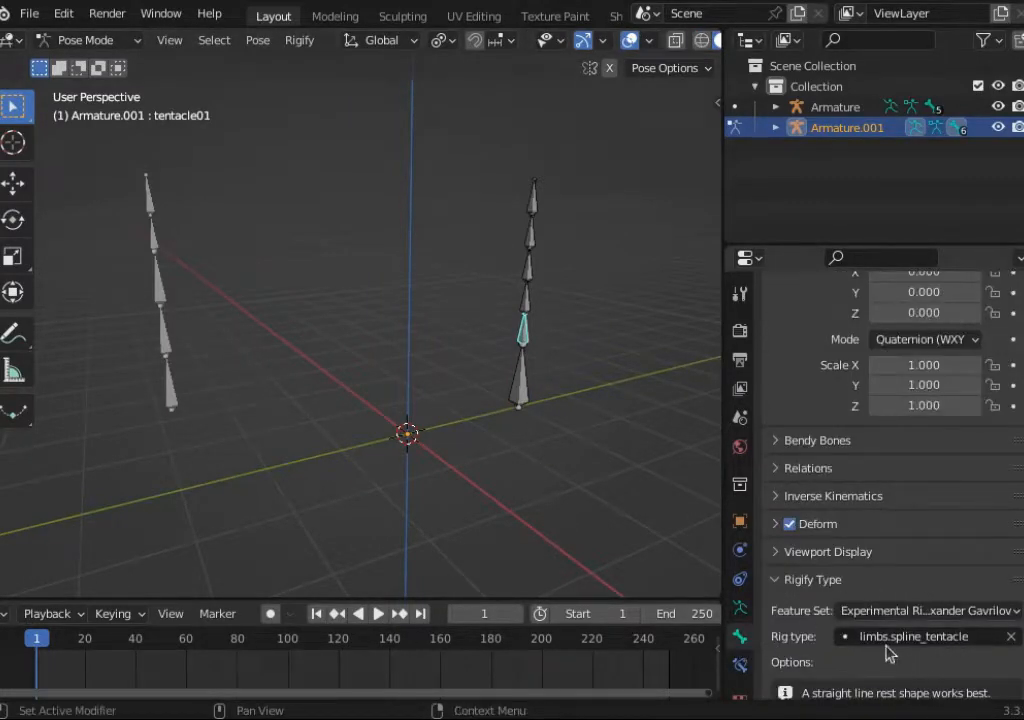
left_click(526, 388)
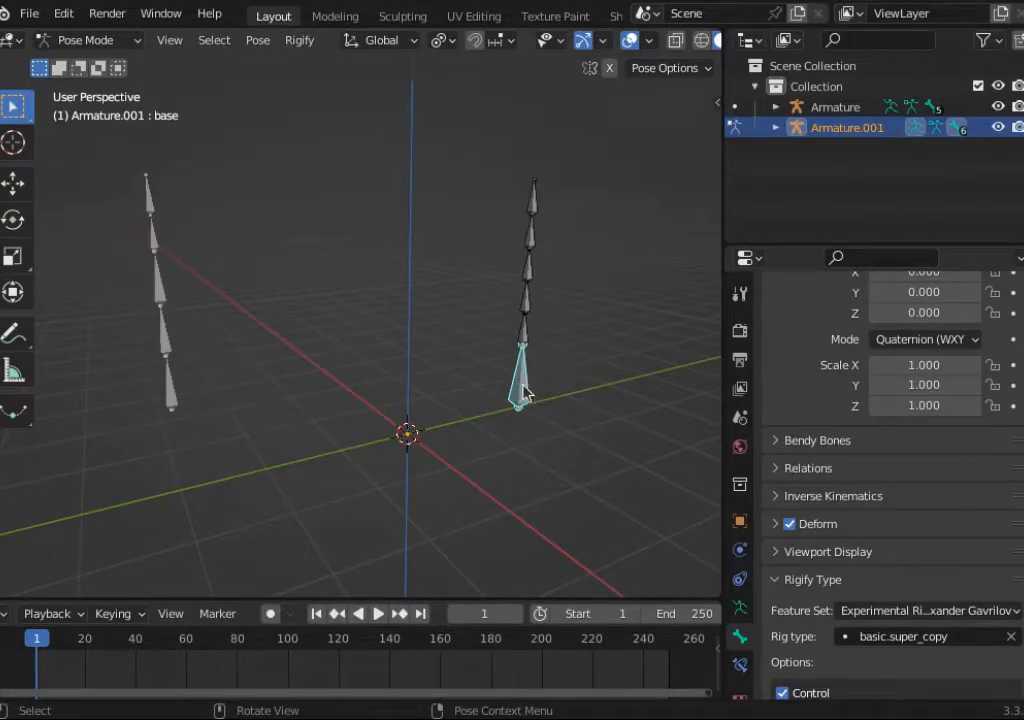
Step: Generate a rig from the sample metarig and put it in Pose Mode
key("ctrl+Tab")
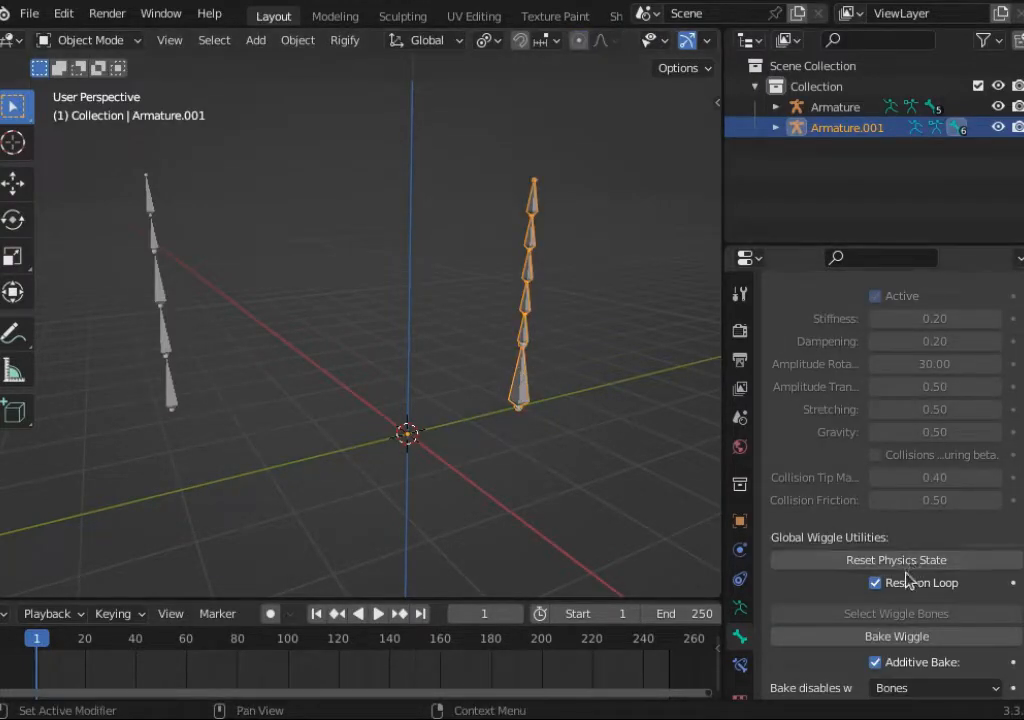
scroll(834, 610, "down", 1)
left_click(741, 607)
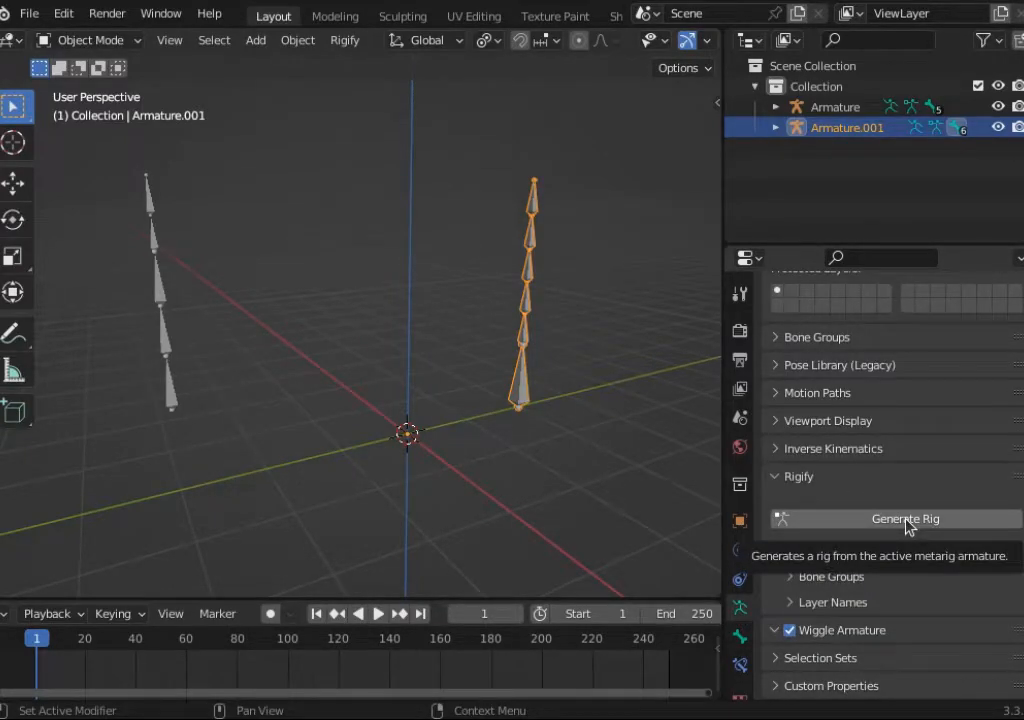
left_click(908, 527)
middle_click_drag(565, 361, 507, 457)
key("ctrl+Tab")
Step: Try moving the base control of the rig generated from the sample
left_click(440, 448)
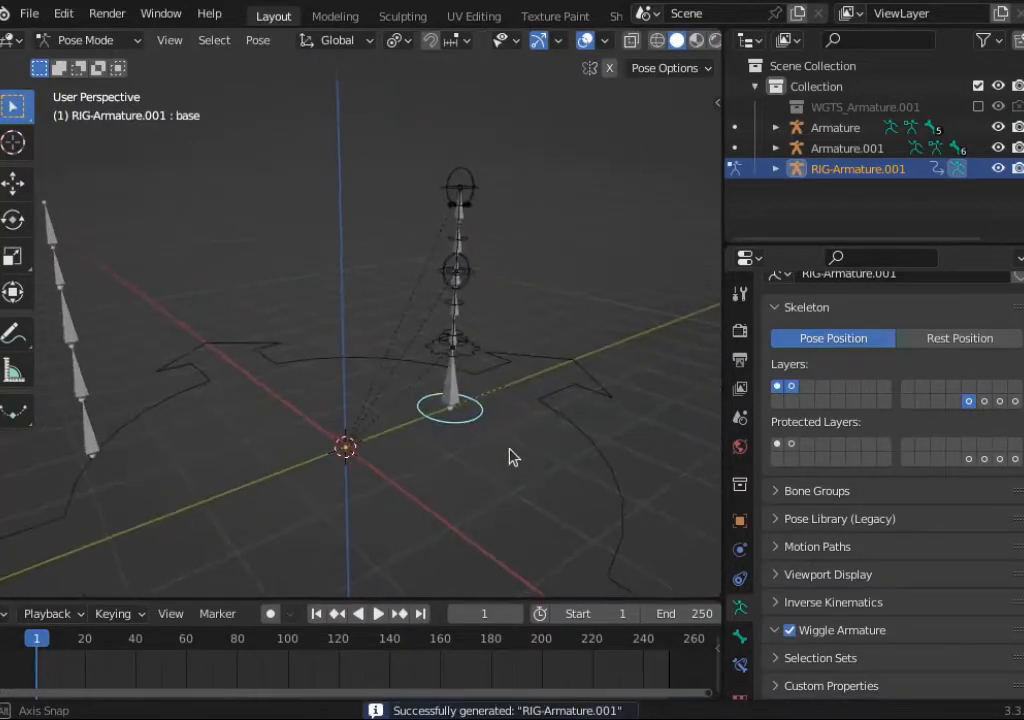
key("g")
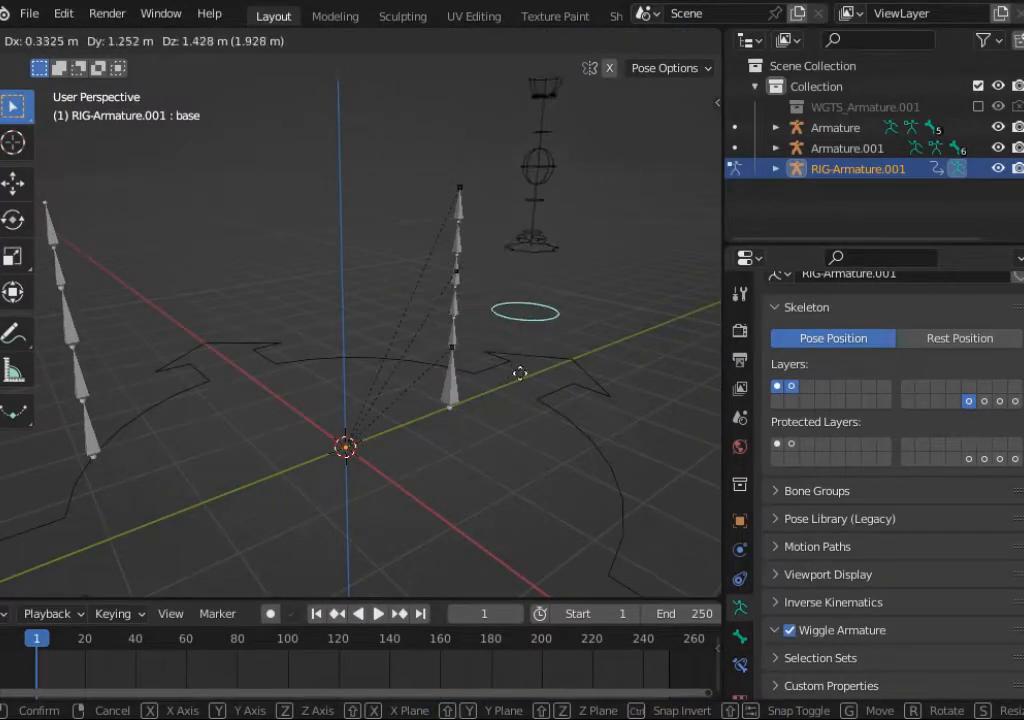
right_click(531, 372)
Step: Move the generated rig's base control away from its rest position and rotate the tentacle01-master control
left_click(470, 348)
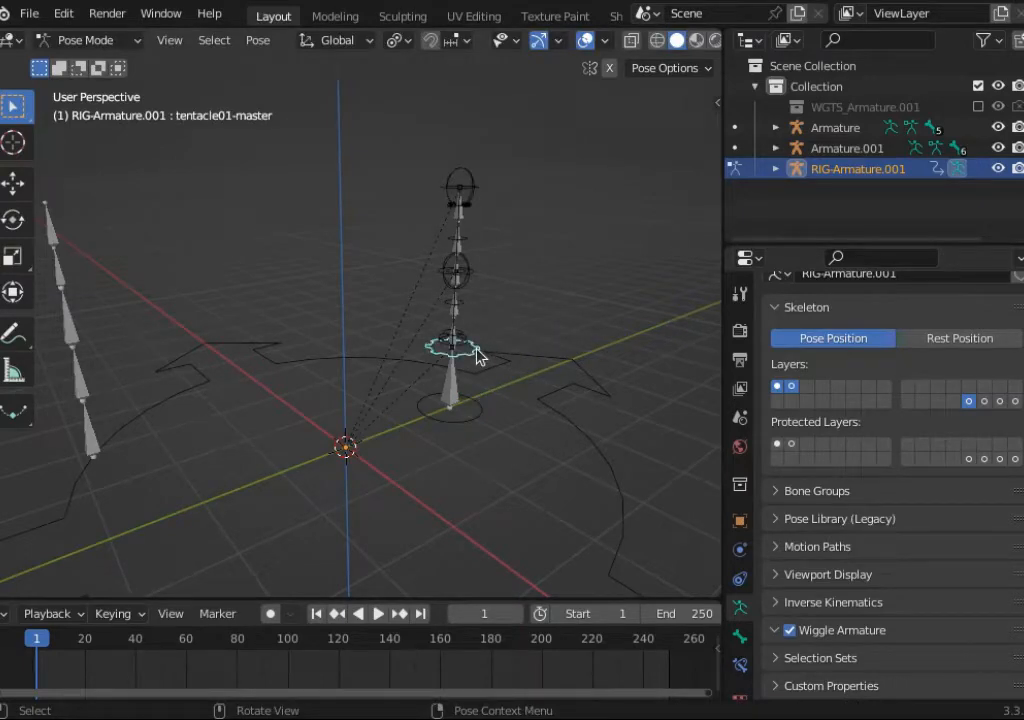
left_click(488, 413)
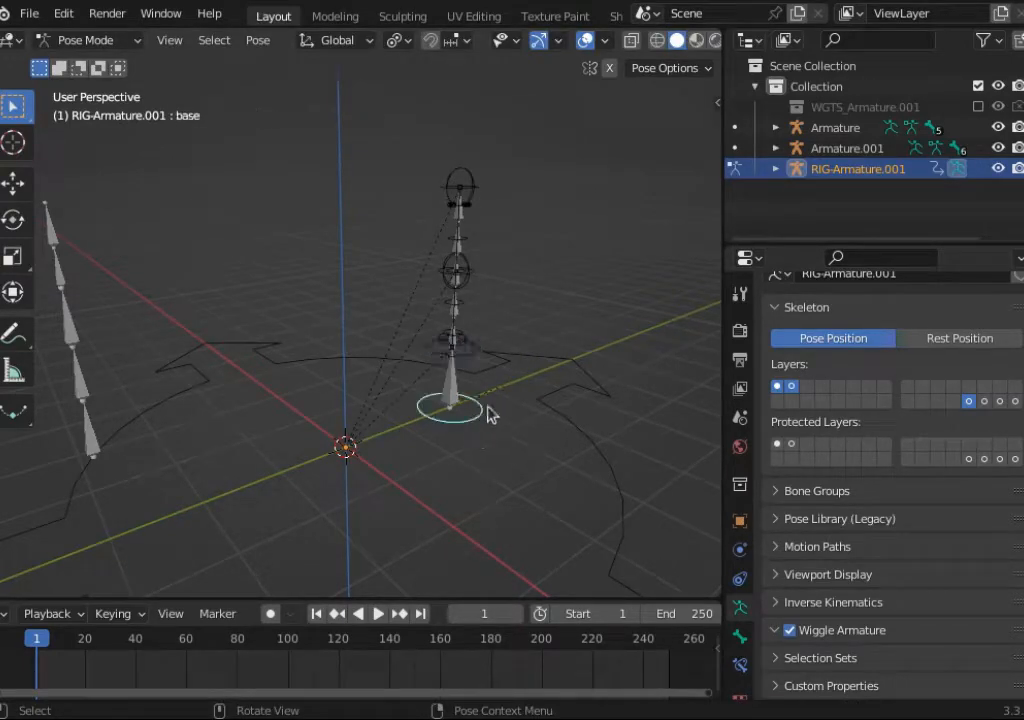
key("g")
left_click(555, 272)
left_click(569, 245)
key("r")
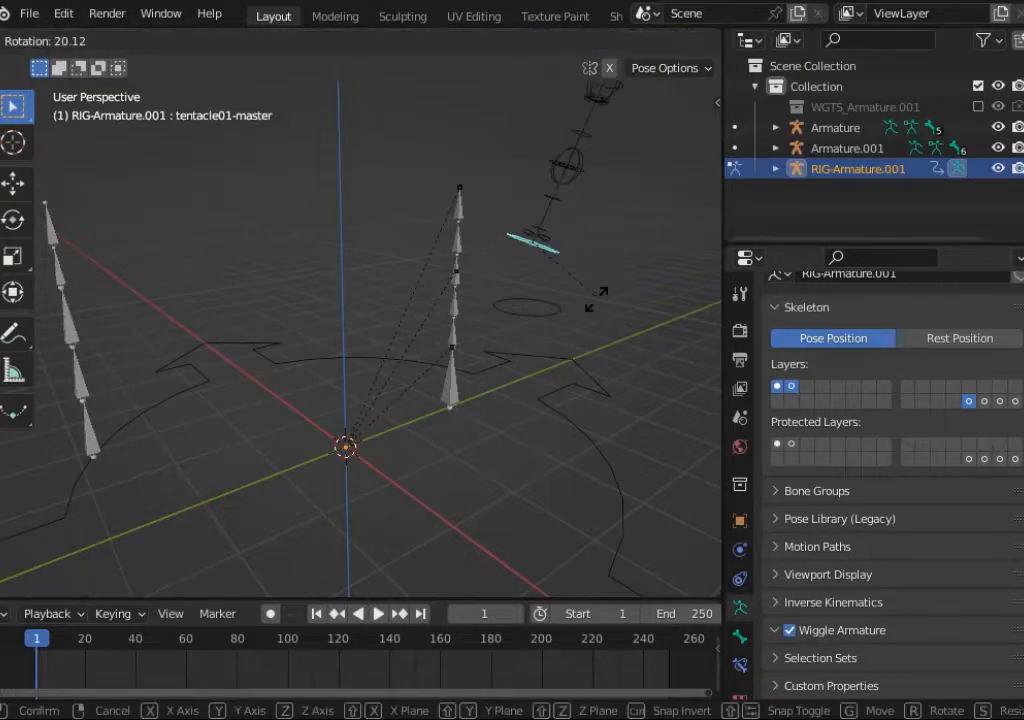
left_click(578, 274)
Step: Rotate the generated rig's base control about 28° and its root control about 14°
left_click(588, 325)
key("r")
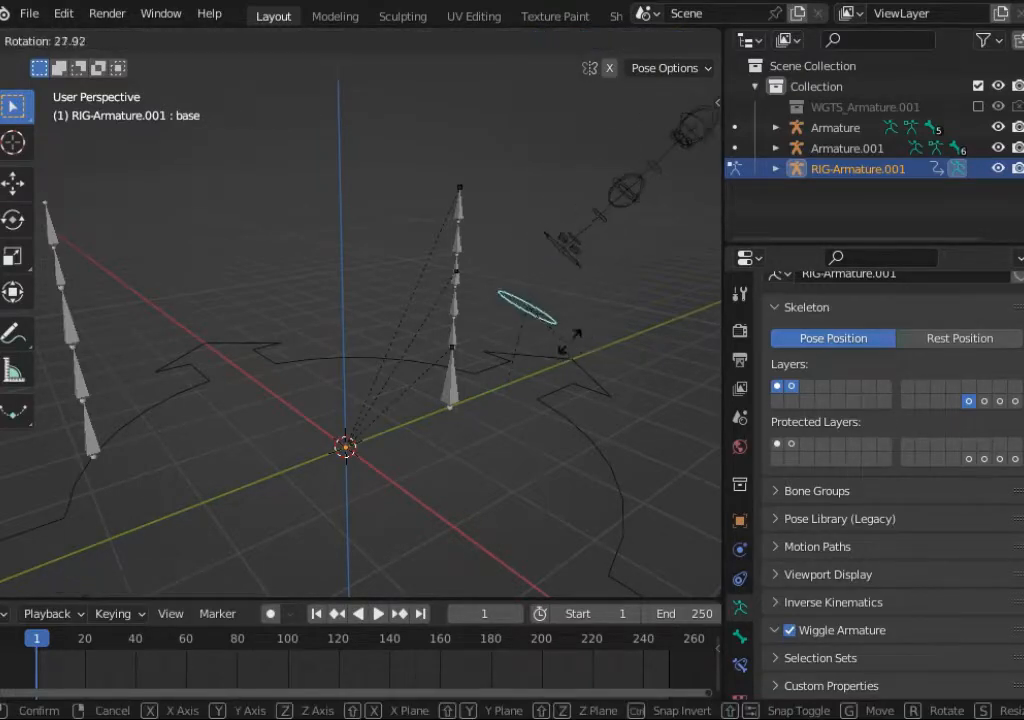
left_click(571, 338)
left_click(567, 389)
key("r")
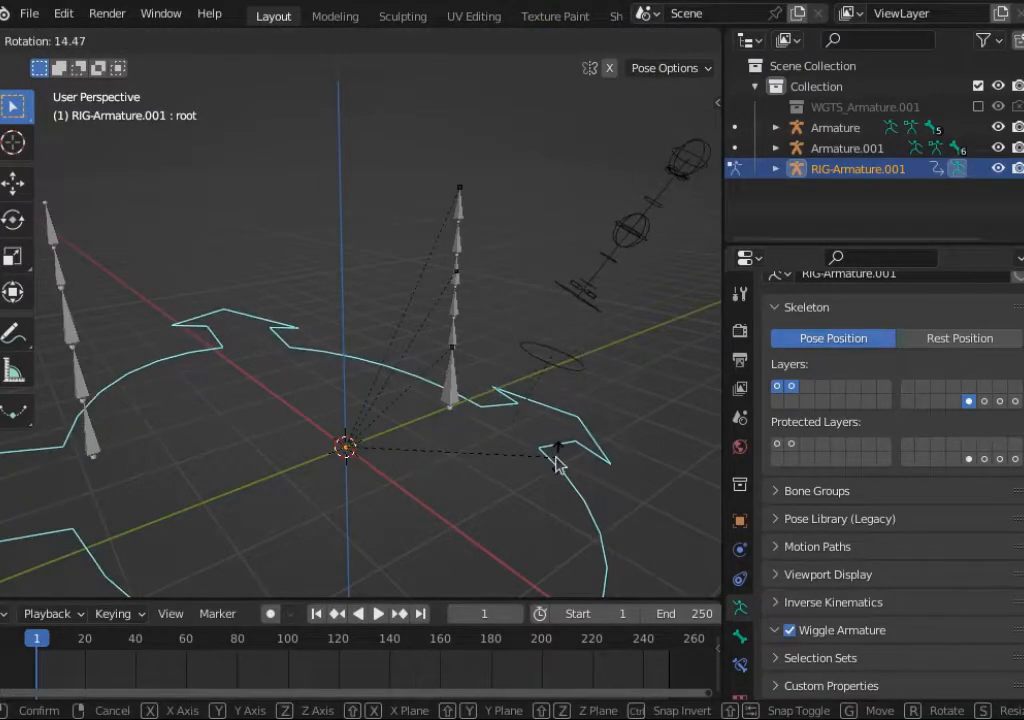
left_click(557, 463)
Step: Rotate the base control further, followed by another rotation of the tentacle01-master control
left_click(567, 373)
key("r")
left_click(587, 310)
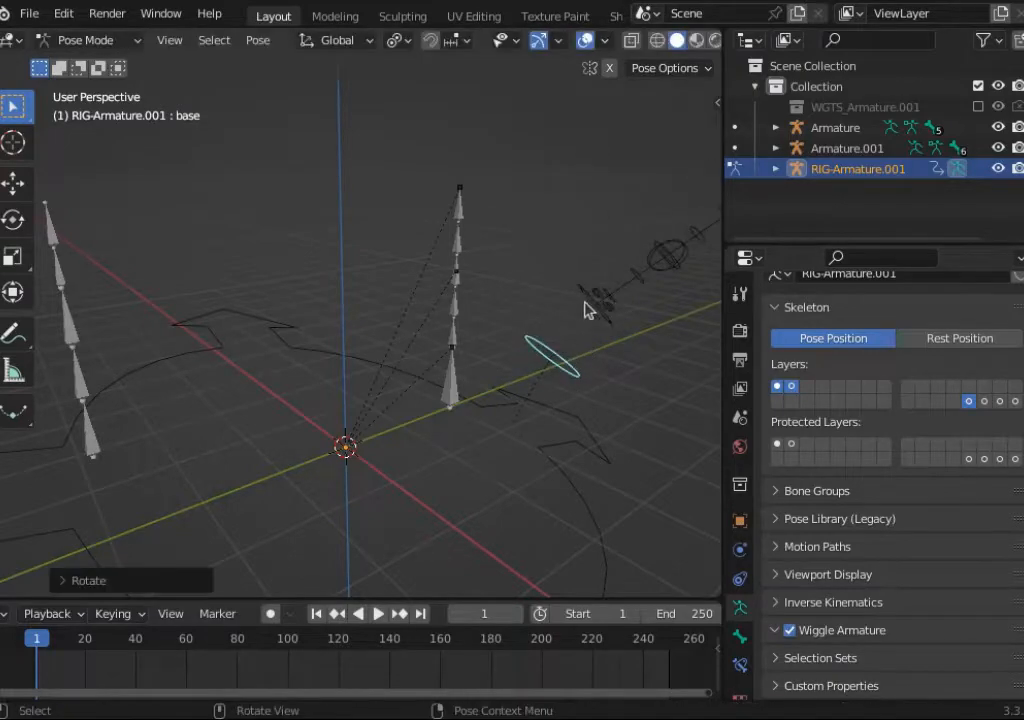
left_click(582, 299)
key("r")
left_click(576, 333)
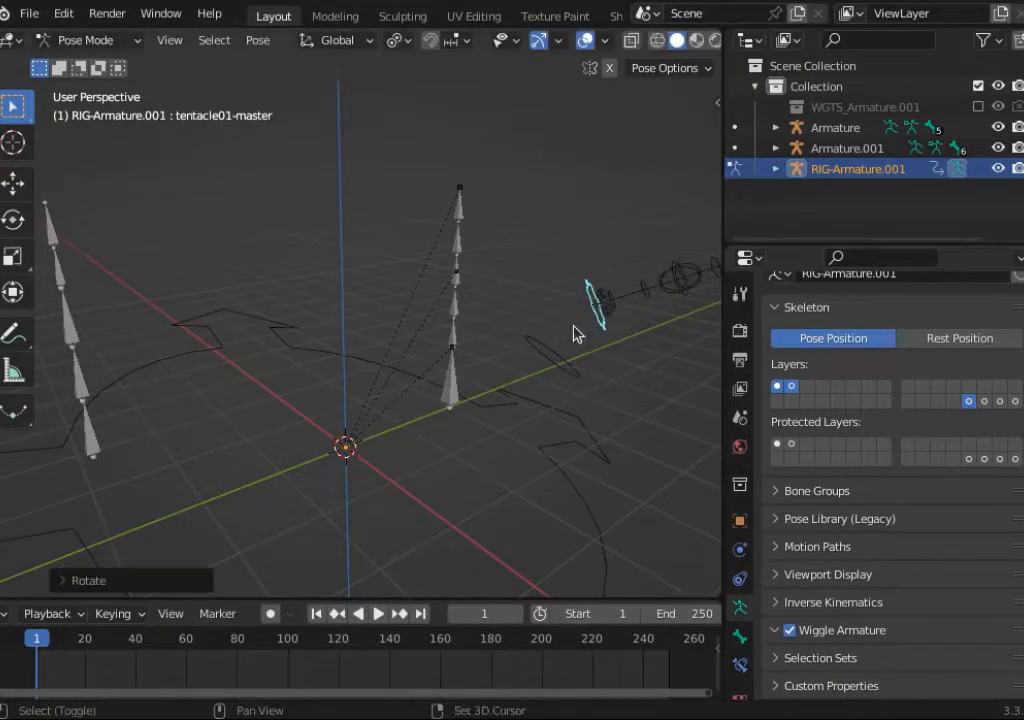
Step: In Edit Mode, move the generated rig's base bone away from the tentacle chain to test its connections
middle_click_drag(576, 333, 542, 347)
left_click(540, 347)
key("Tab")
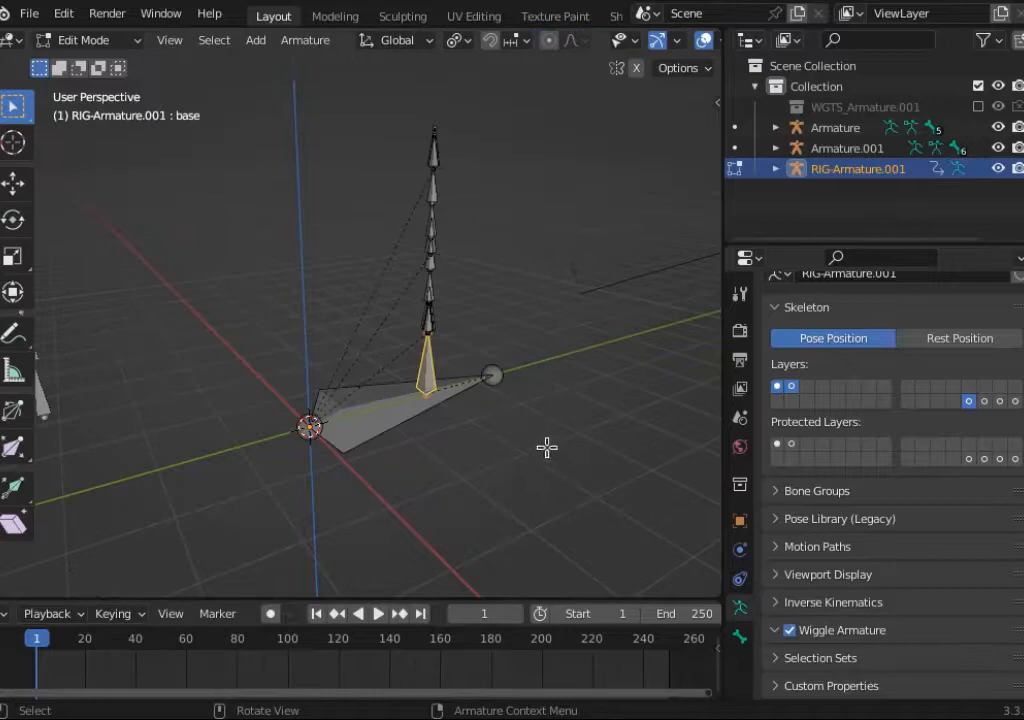
key("g")
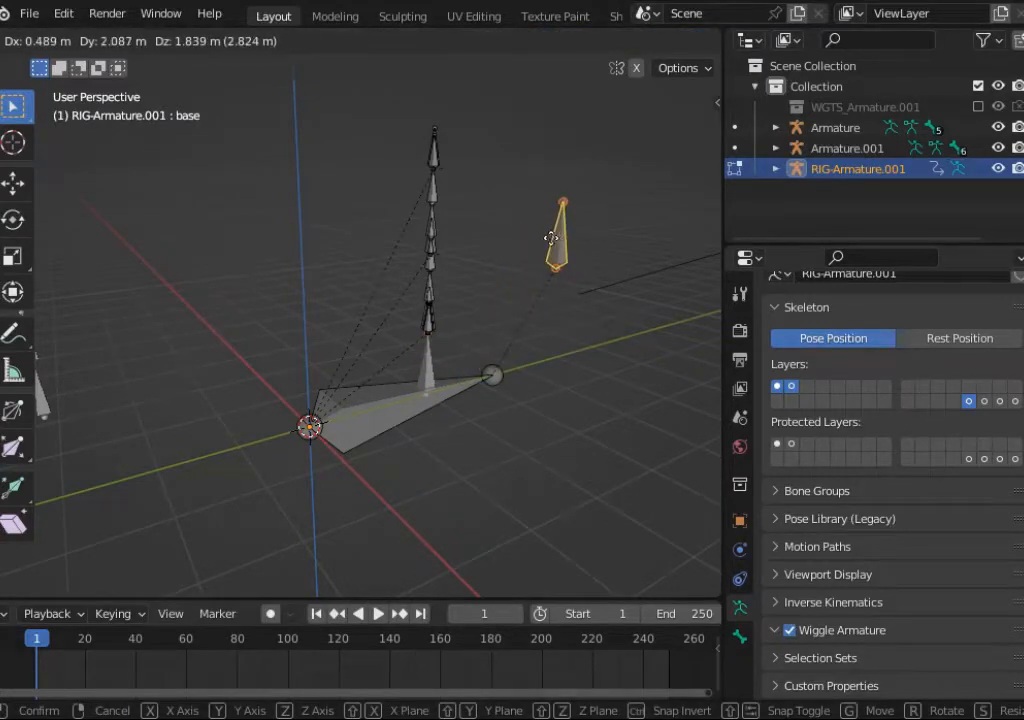
left_click(524, 335)
left_click(451, 387)
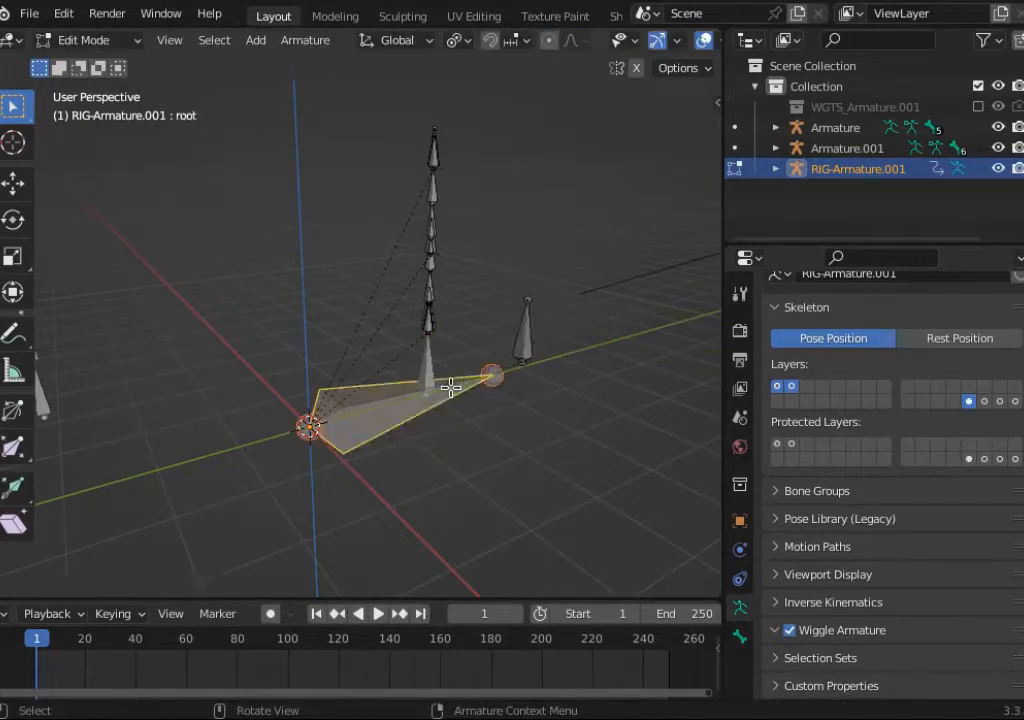
left_click(526, 333)
key("g")
left_click(505, 298)
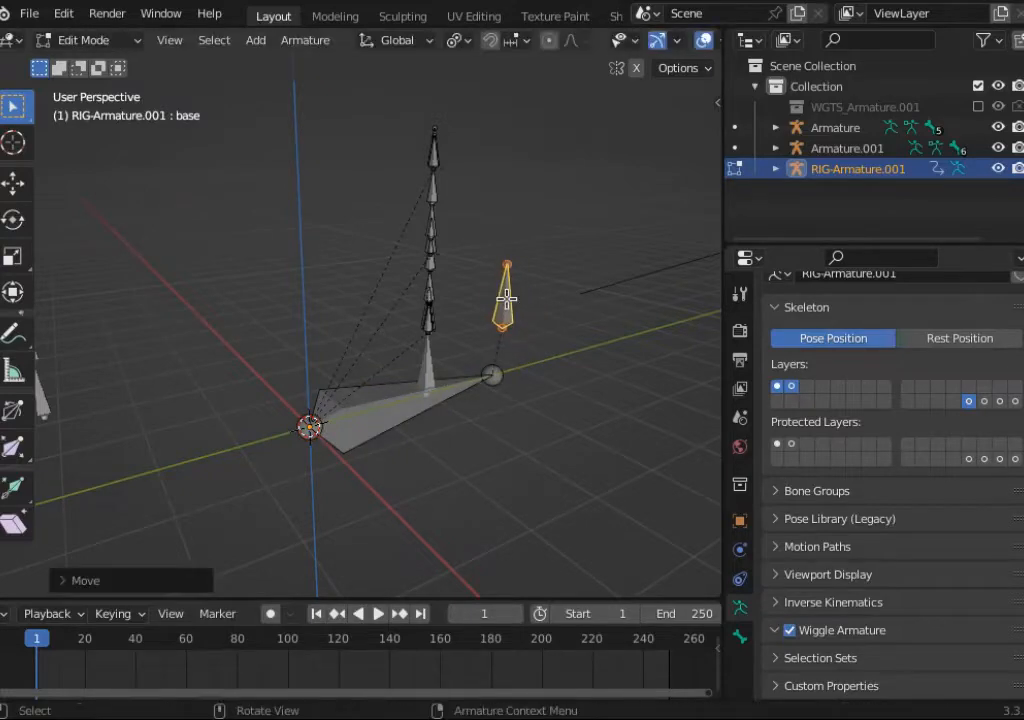
Step: Show the last three bone layers as well and try to select the base bone's immediate children
key("shift+g")
left_click(985, 403, "shift")
left_click(1000, 404, "shift")
left_click(1015, 404, "shift")
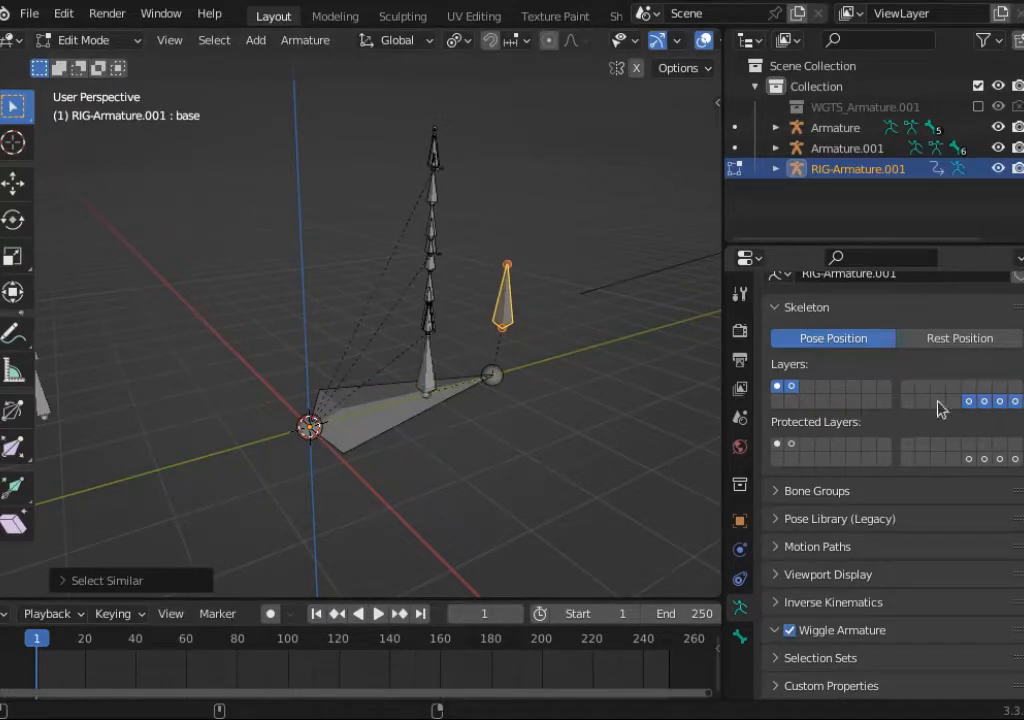
key("shift+g")
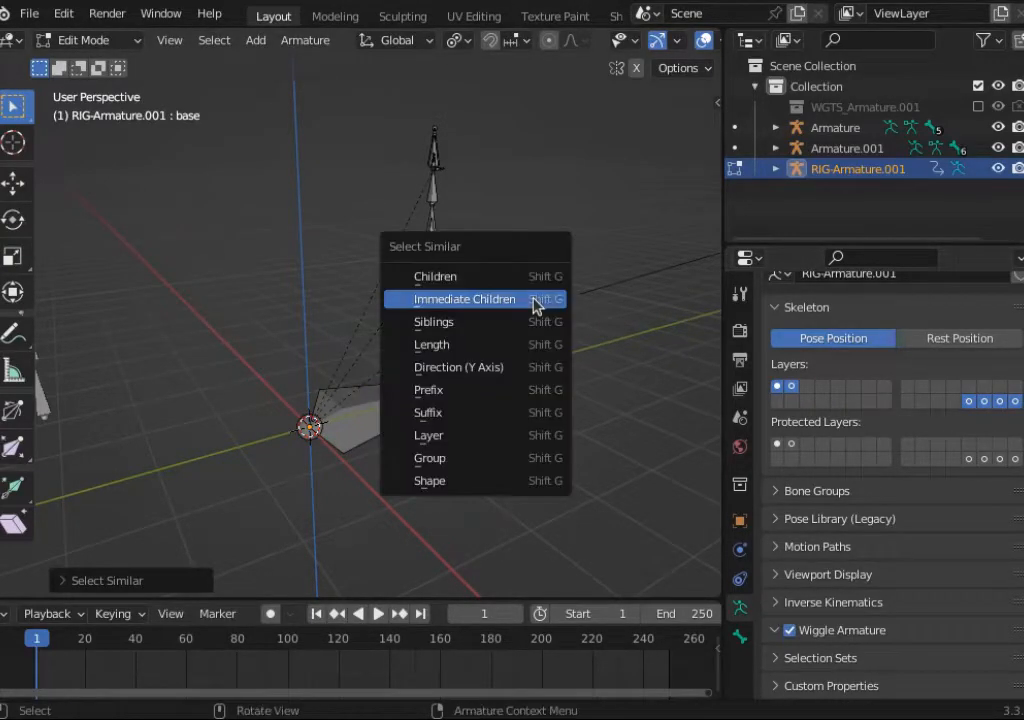
left_click(535, 302)
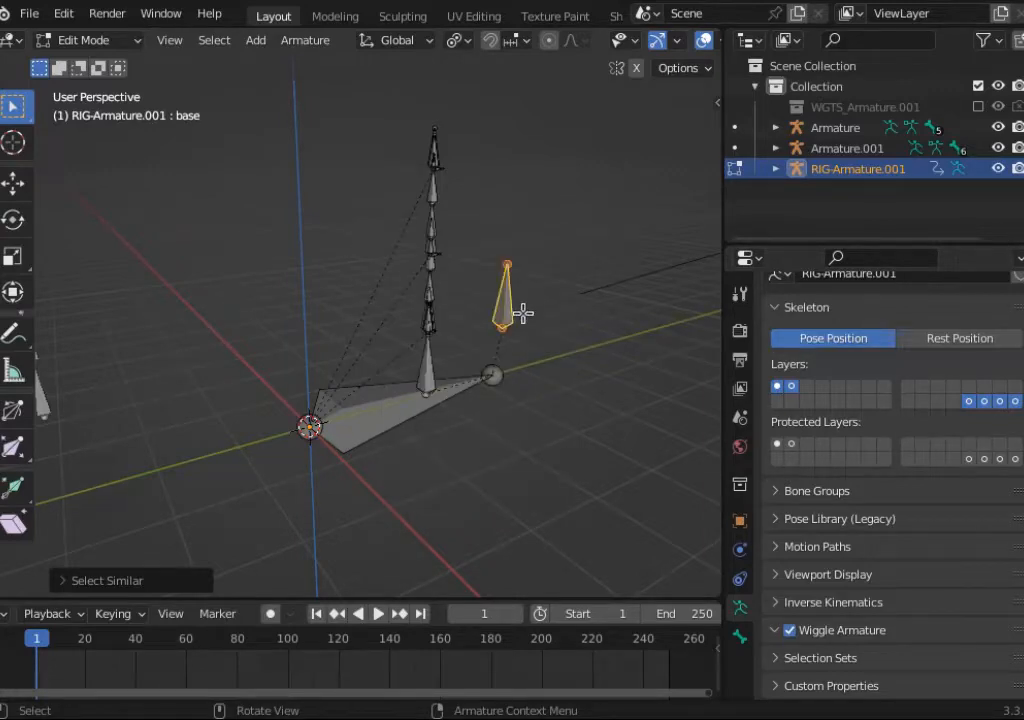
middle_click_drag(512, 306, 528, 336)
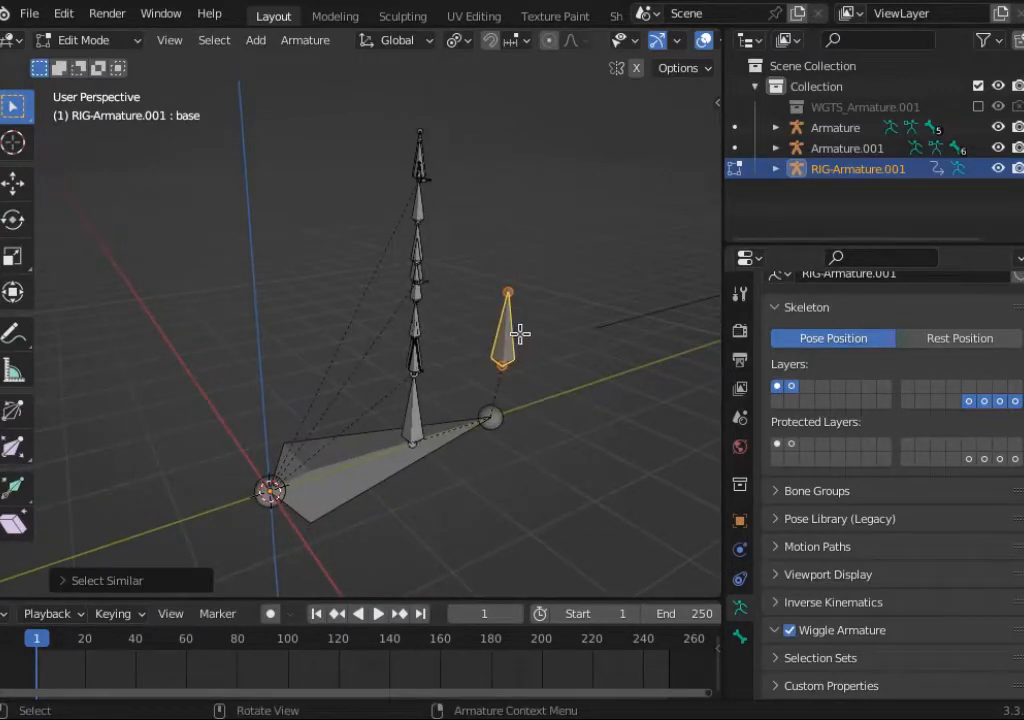
key("alt+a")
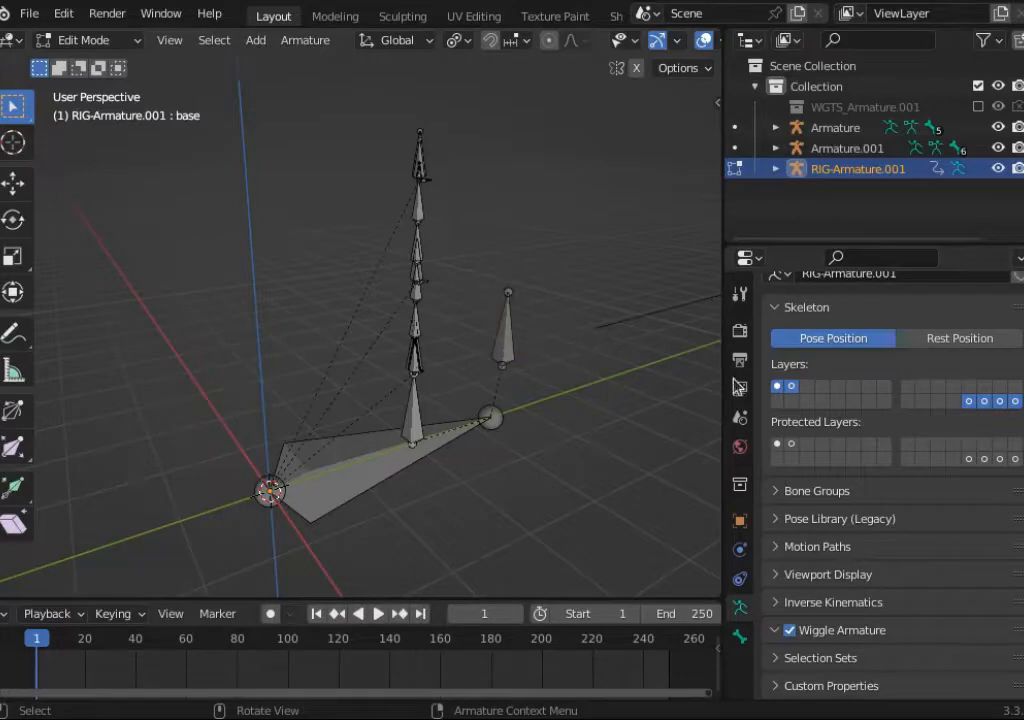
Step: Isolate the last bone layer and inspect the ORG-base bone's constraint in Pose Mode
left_click(1015, 401)
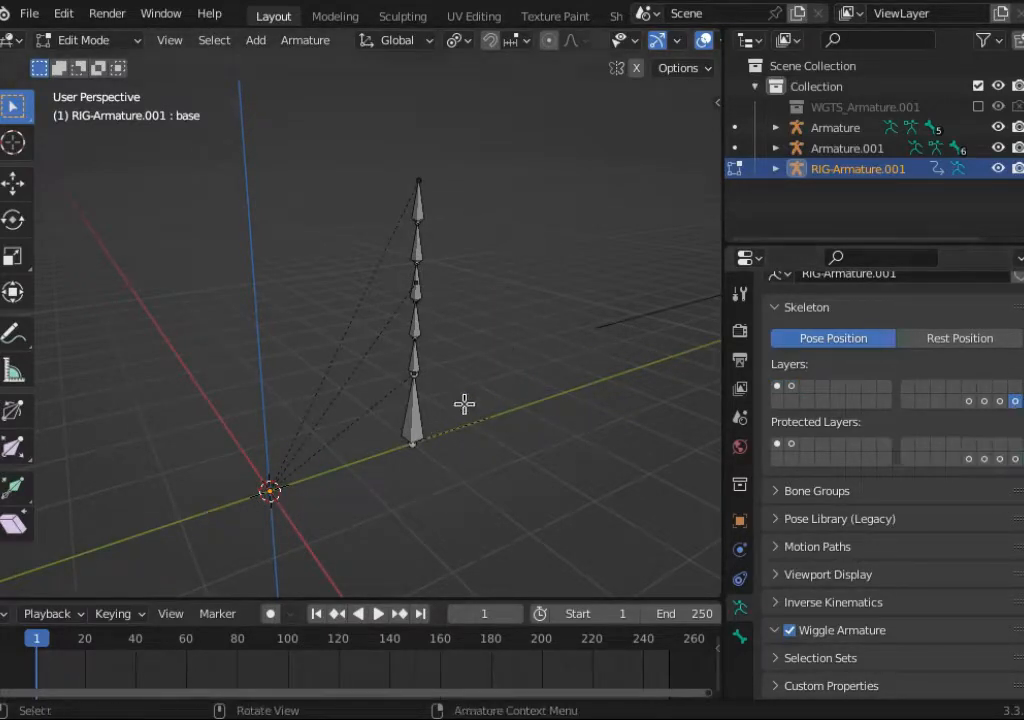
left_click(412, 416)
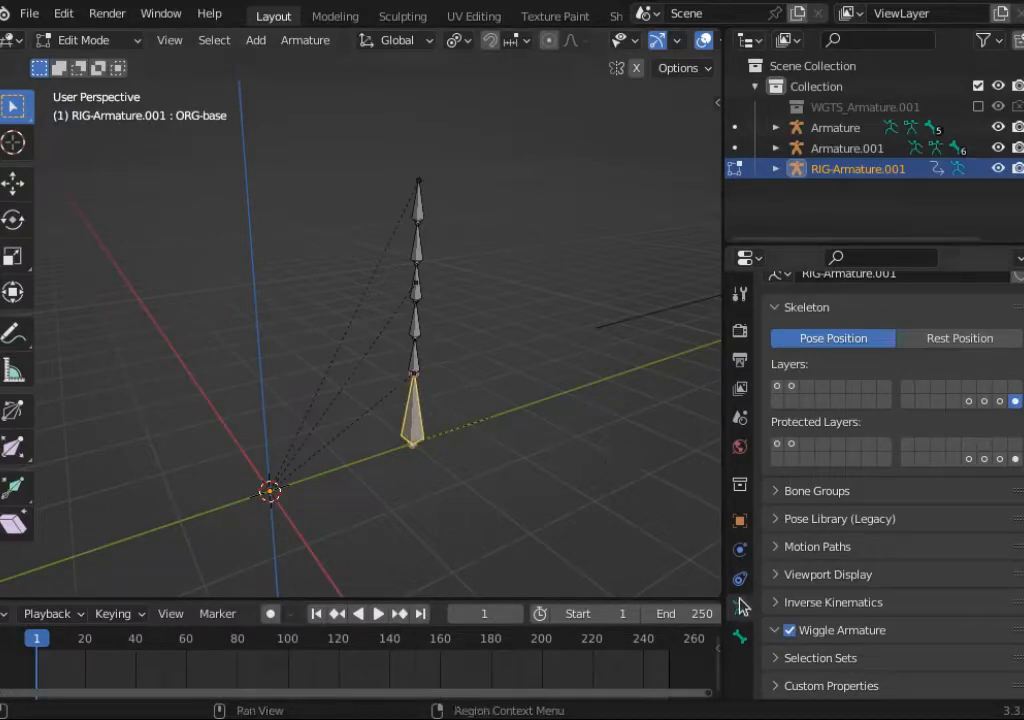
key("ctrl+Tab")
left_click(426, 586)
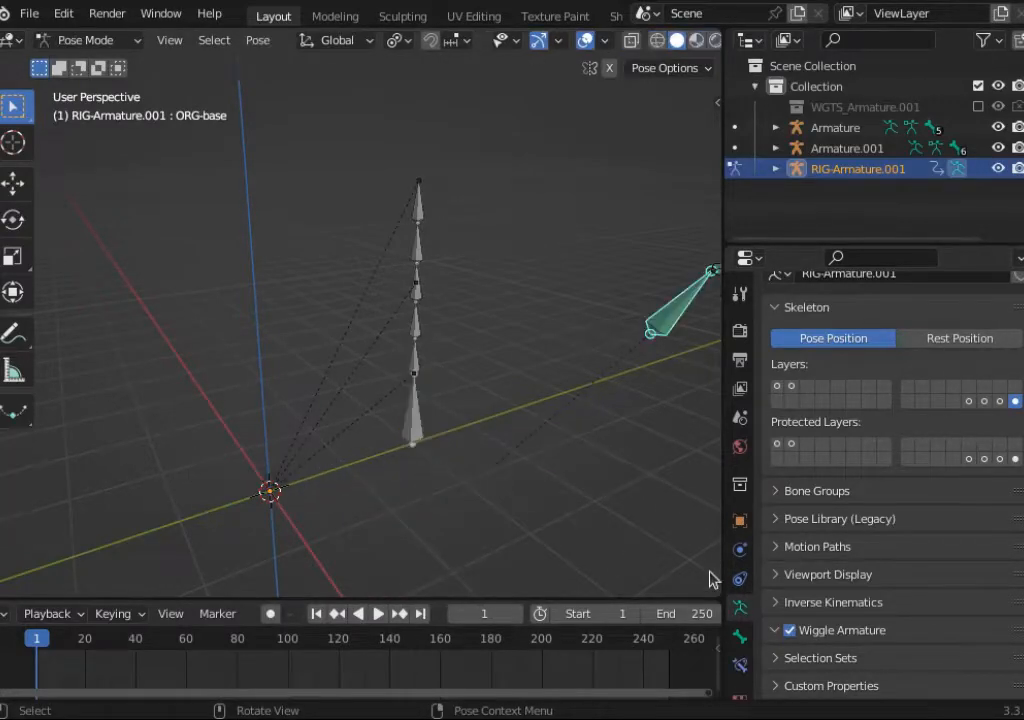
left_click(740, 664)
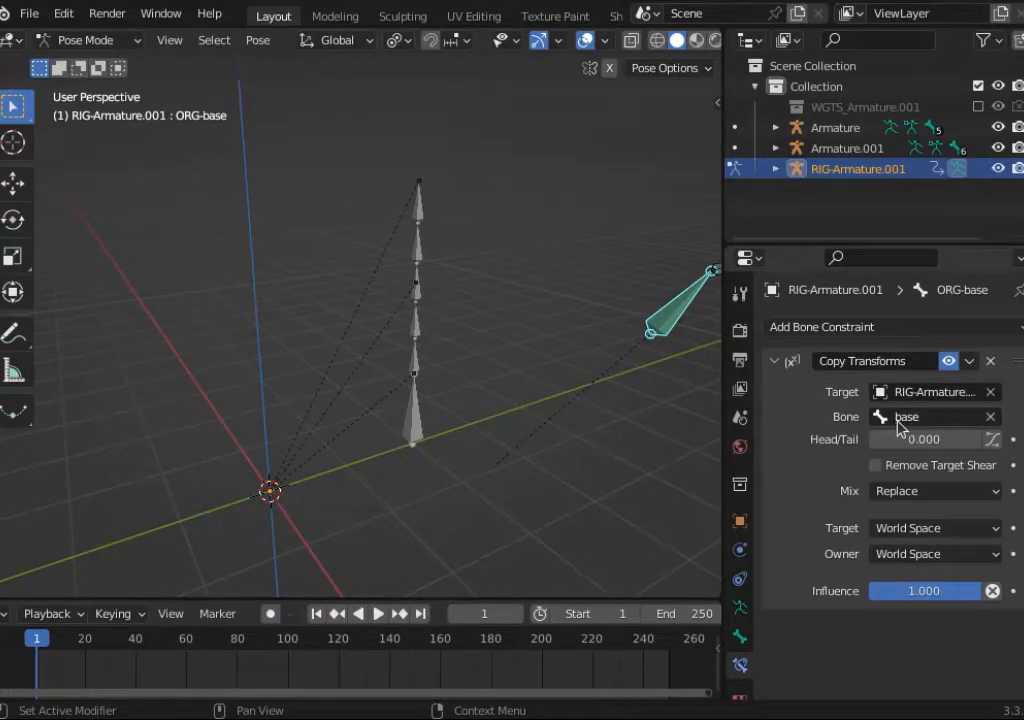
scroll(628, 412, "down", 2)
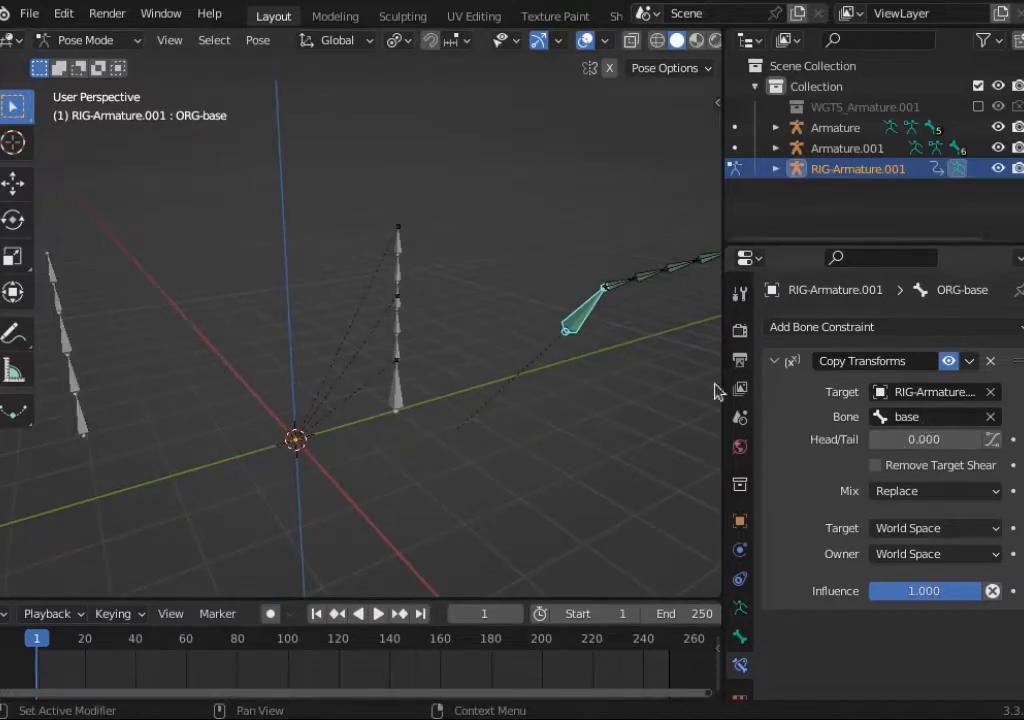
middle_click_drag(716, 390, 525, 398)
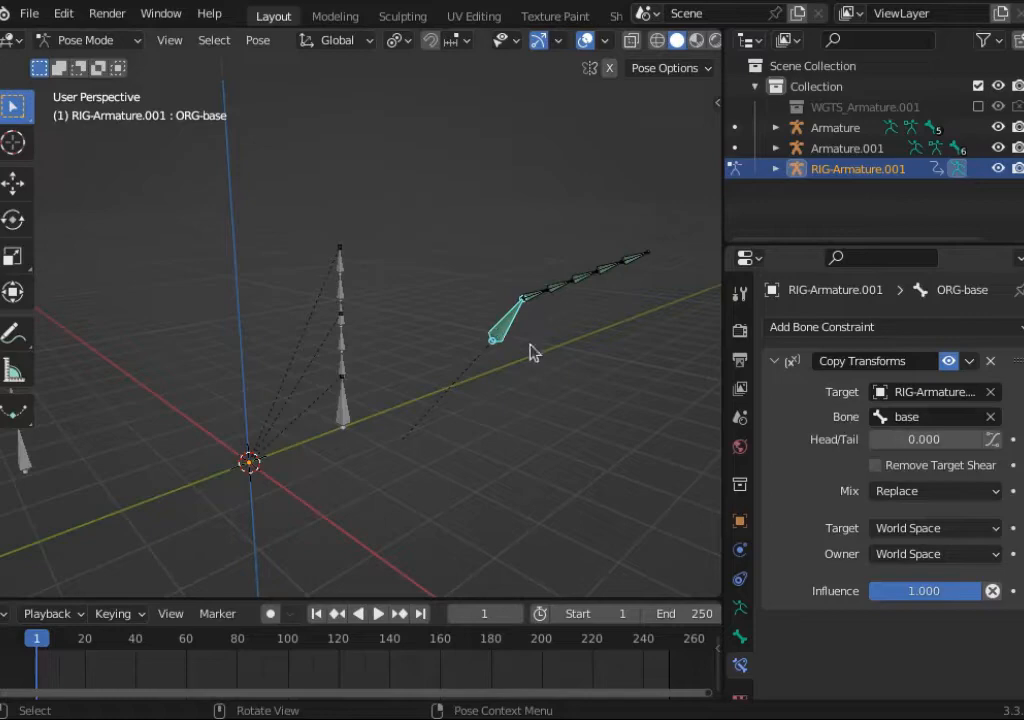
Step: Look through the generated rig's object properties and the ORG-base bone's properties
left_click(740, 520)
scroll(825, 590, "down", 3)
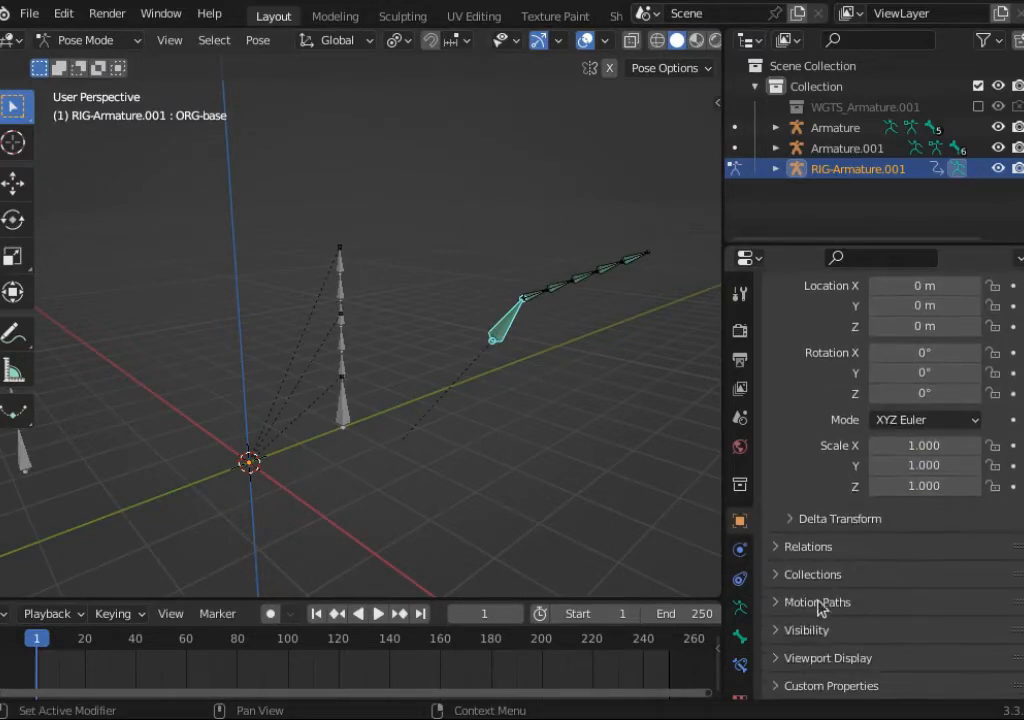
left_click(740, 634)
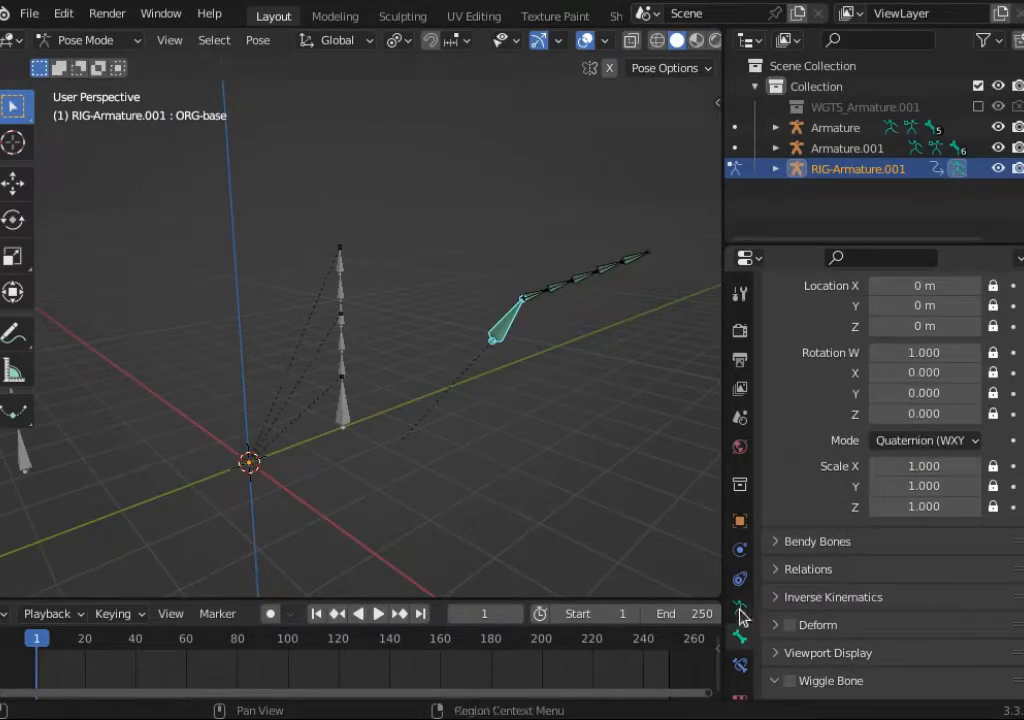
scroll(830, 620, "down", 2)
left_click(830, 598)
scroll(830, 590, "down", 1)
left_click(800, 447)
scroll(923, 495, "down", 2)
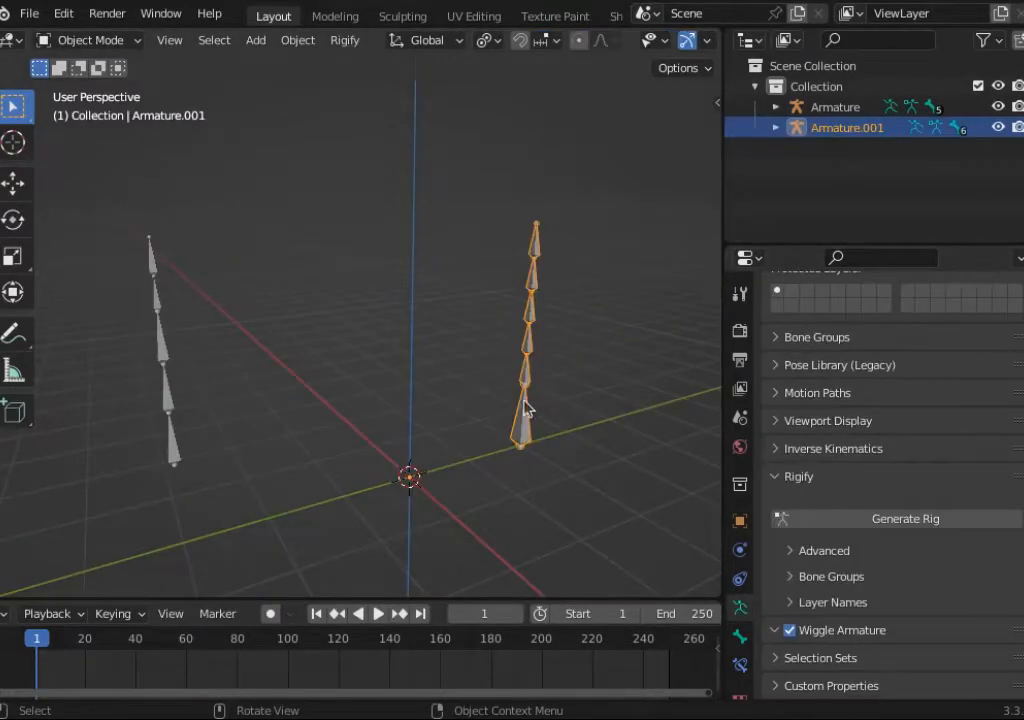
Step: Delete the sample metarig and enlarge the Properties editor for work on the remaining customized metarig
key("x")
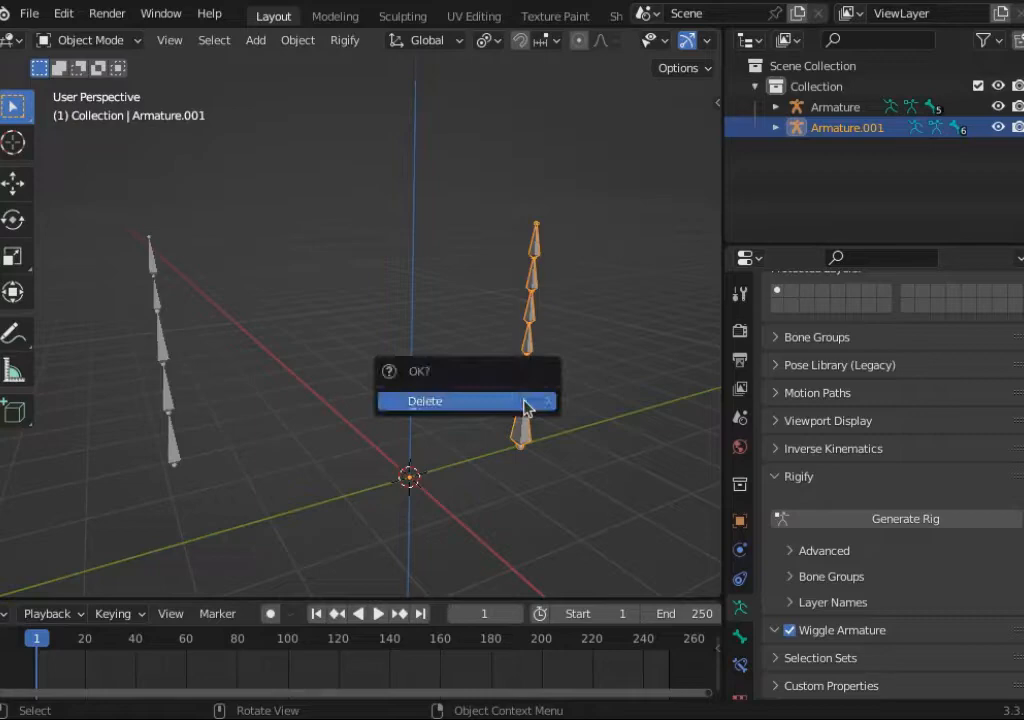
left_click(527, 407)
left_click(172, 420)
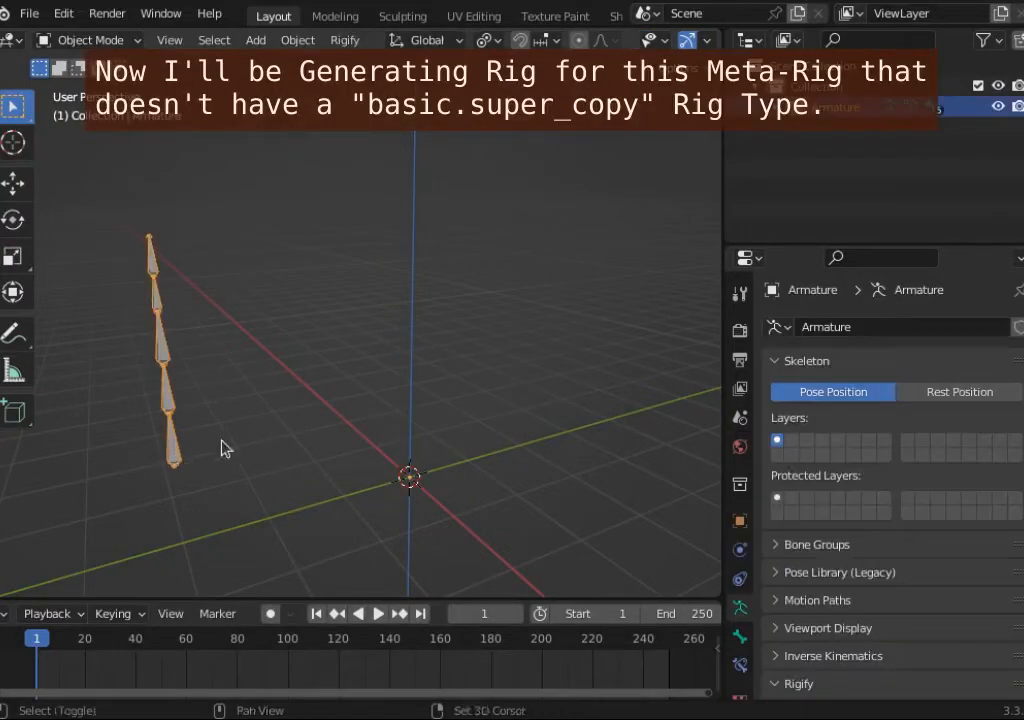
middle_click_drag(222, 448, 357, 440, "shift")
left_click(797, 240)
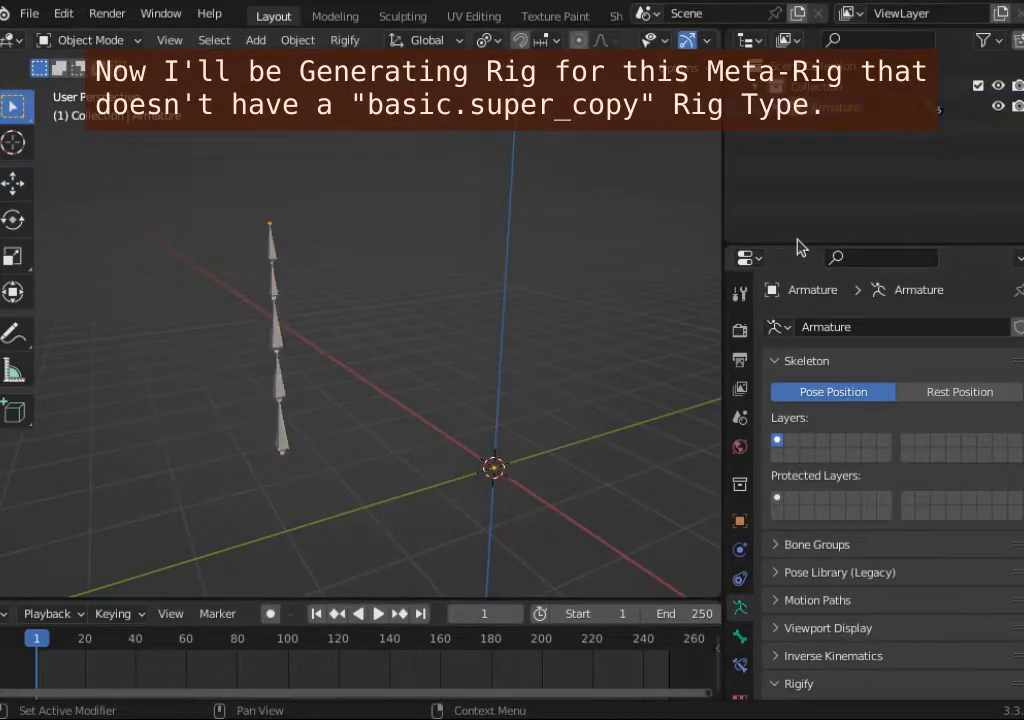
left_click_drag(782, 243, 782, 155)
Step: Put the customized metarig in Pose Mode and review the Rigify type and options of its lowest bone
left_click(281, 420)
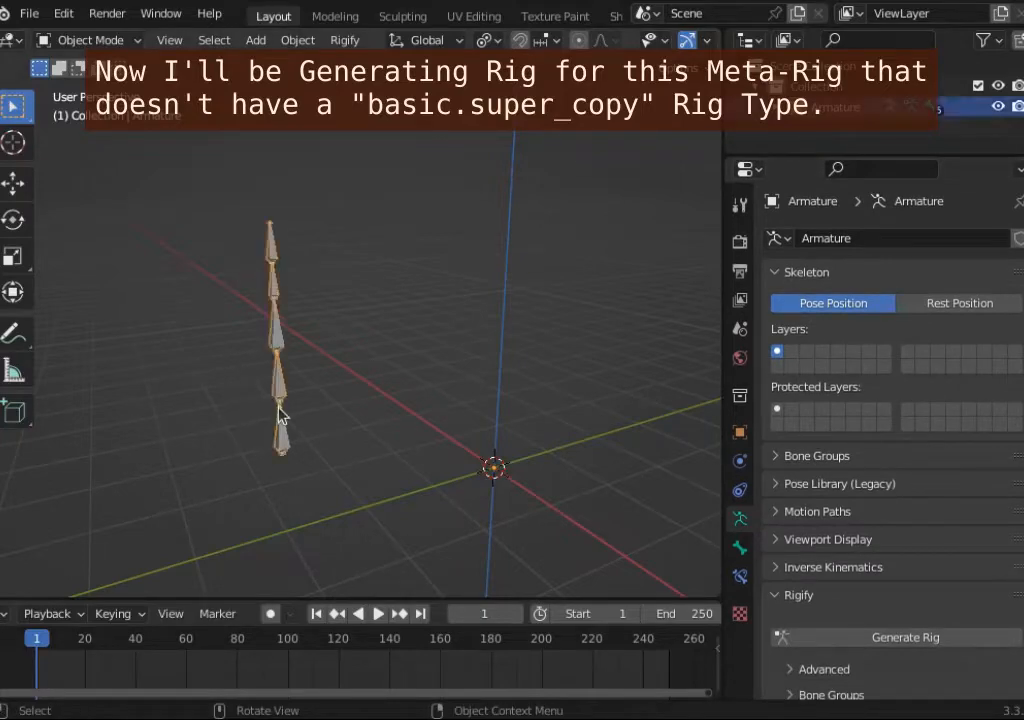
key("ctrl+Tab")
left_click(281, 430)
scroll(816, 457, "down", 3)
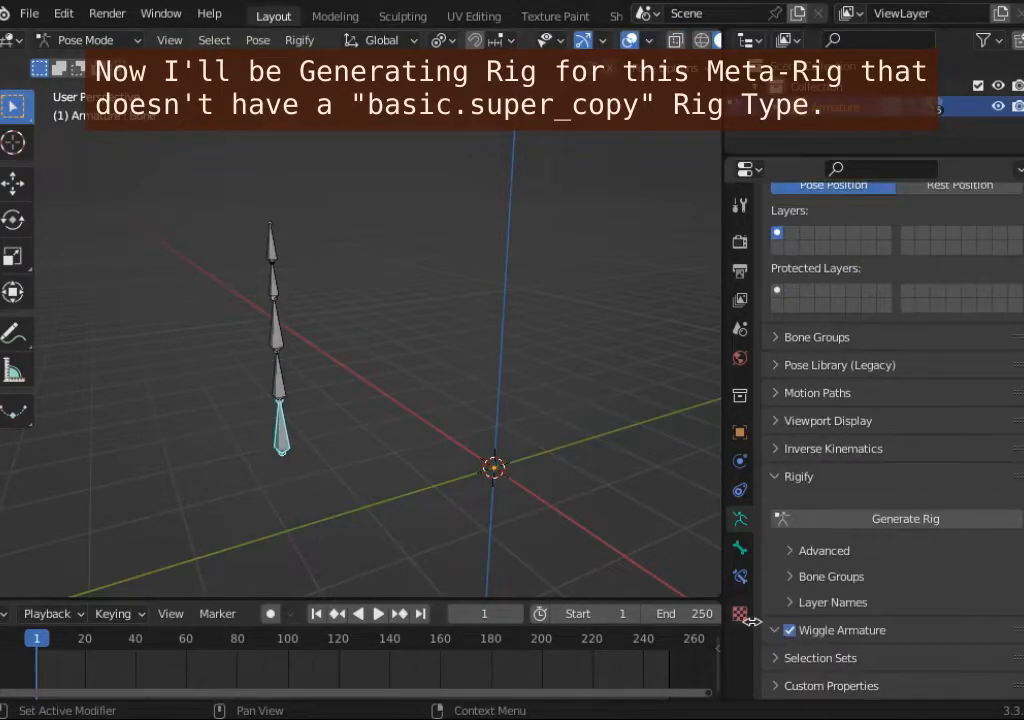
left_click(741, 550)
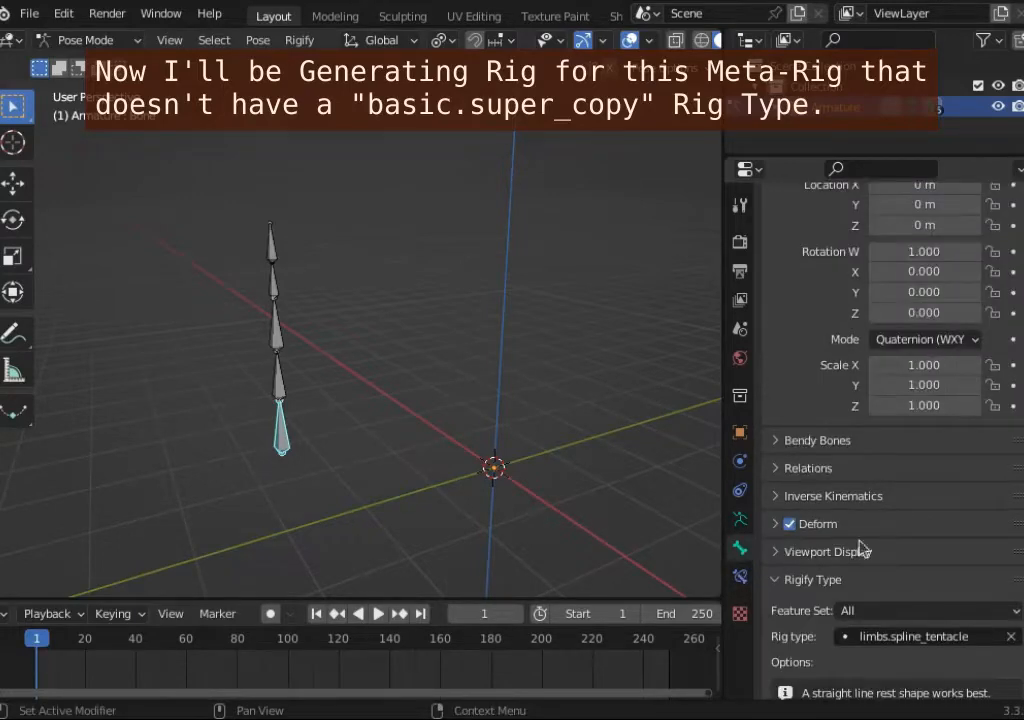
scroll(930, 590, "down", 1)
scroll(912, 612, "down", 6)
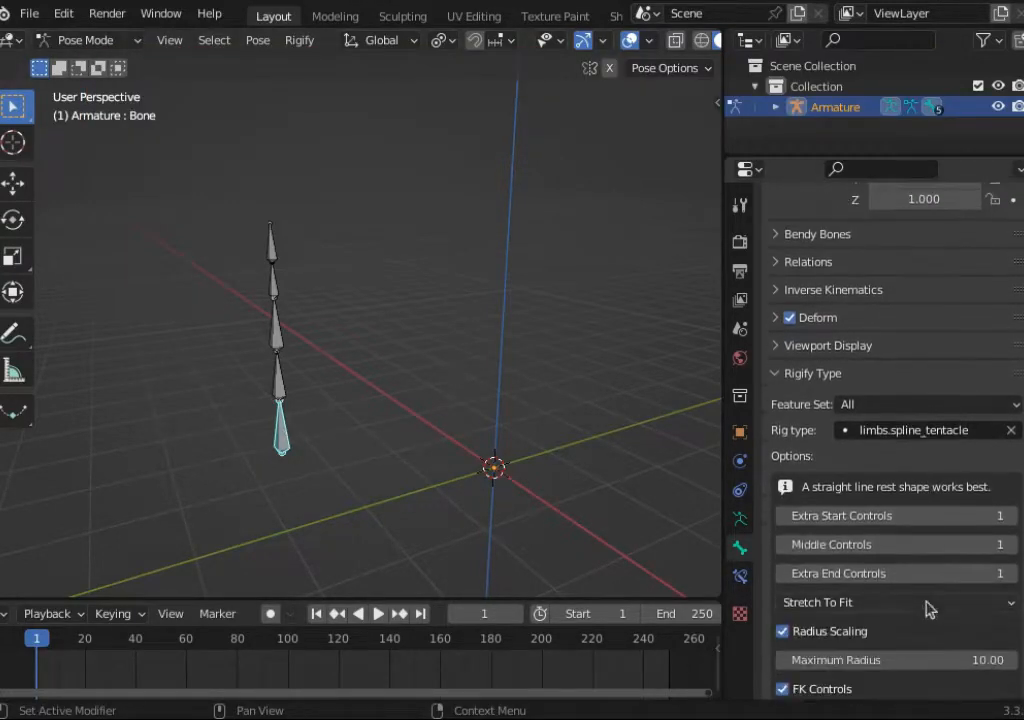
scroll(930, 555, "down", 3)
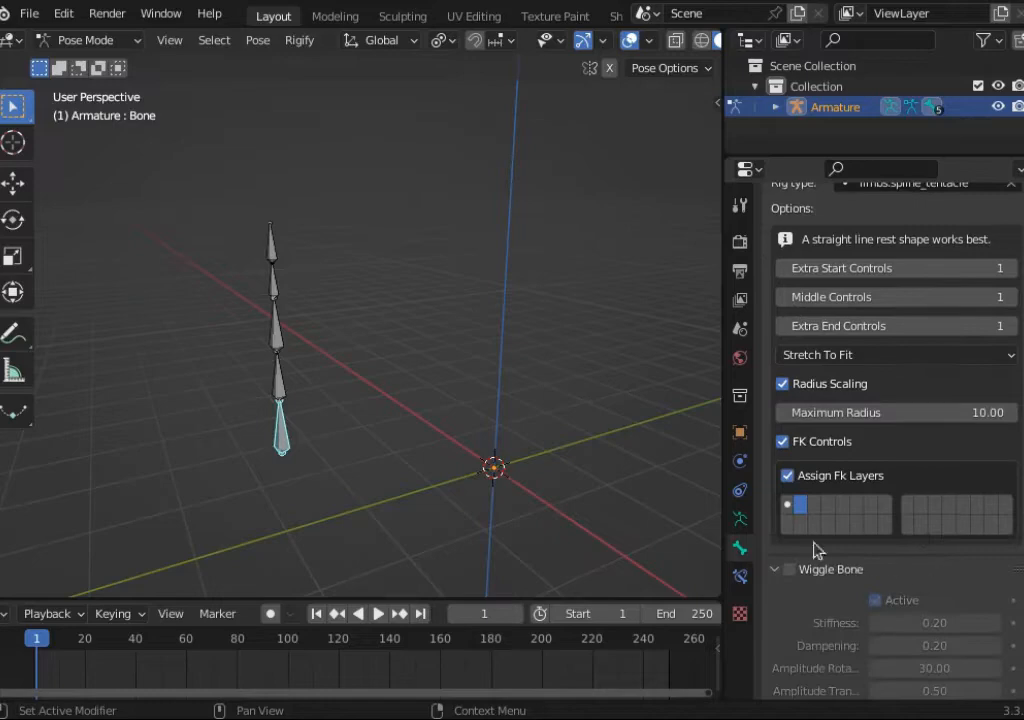
Step: Turn off FK Controls for the customized metarig's lowest bone and collapse its Rigify Type settings
left_click(782, 441)
scroll(900, 500, "up", 9)
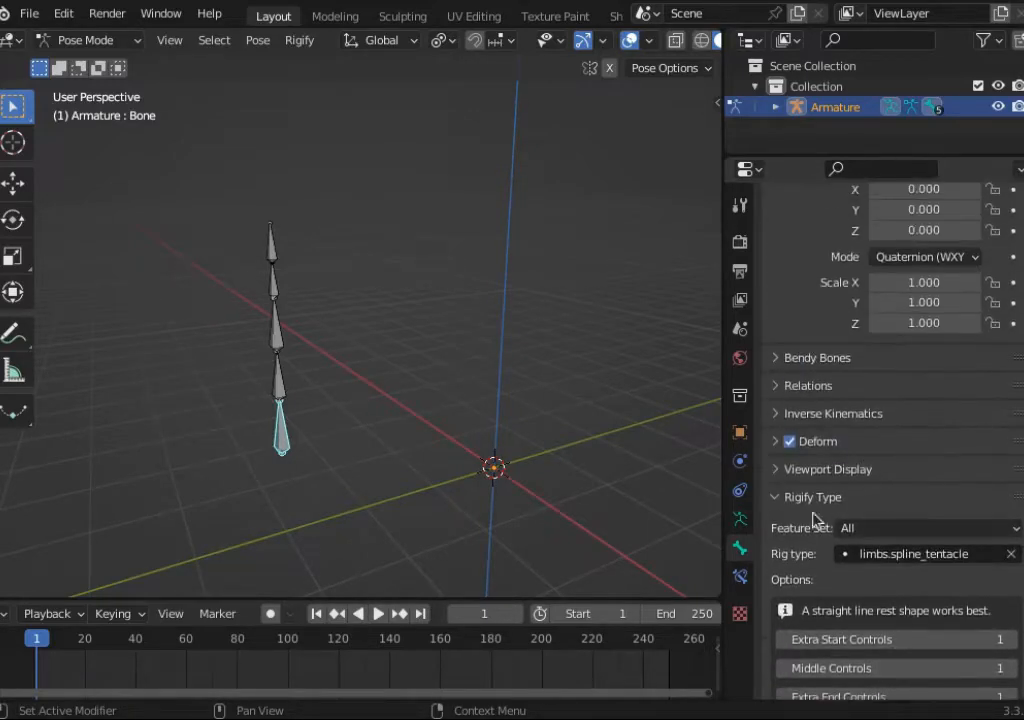
left_click(773, 500)
scroll(926, 542, "up", 5)
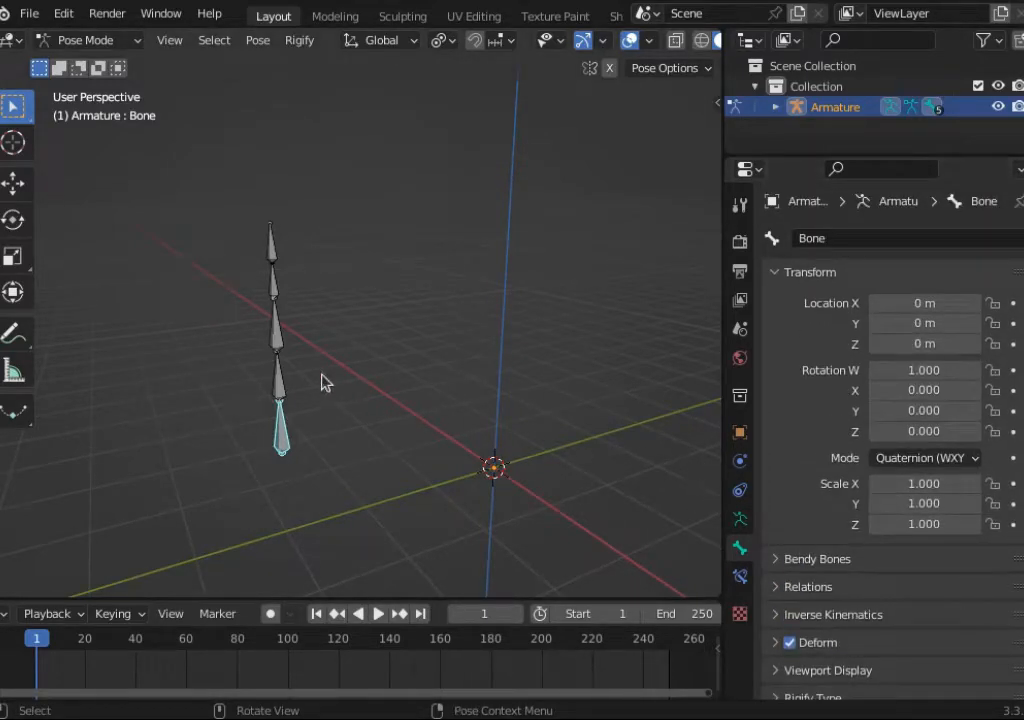
Step: Generate the Rigify rig from the customized metarig in Object Mode and display the generated rig's bone names
key("ctrl+Tab")
left_click(740, 519)
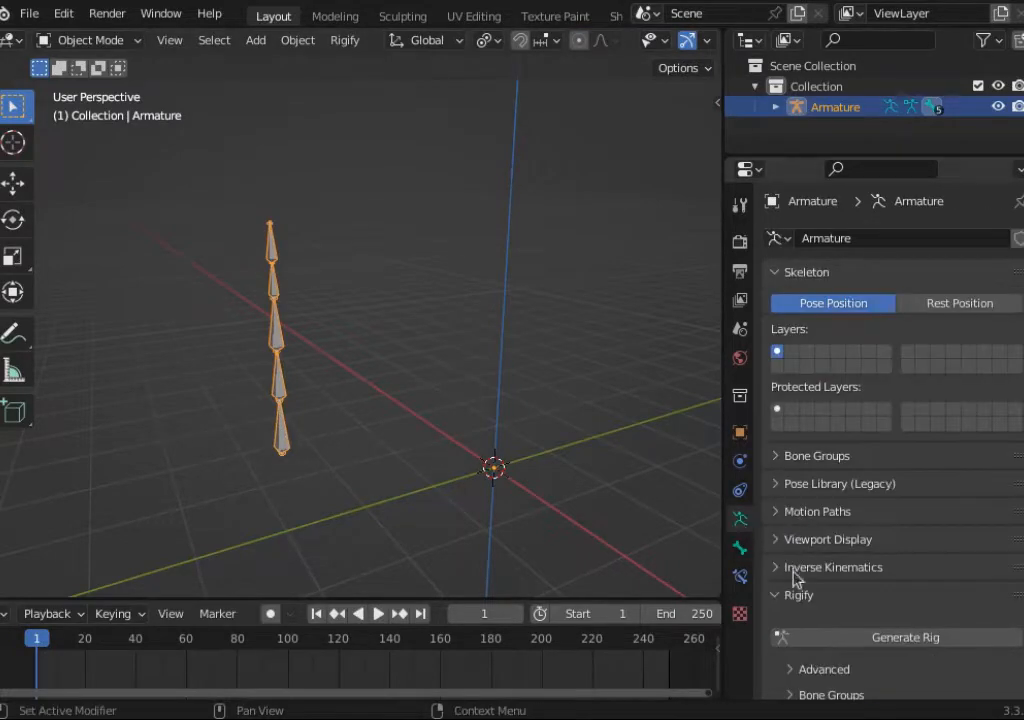
left_click(891, 640)
middle_click_drag(368, 440, 315, 427)
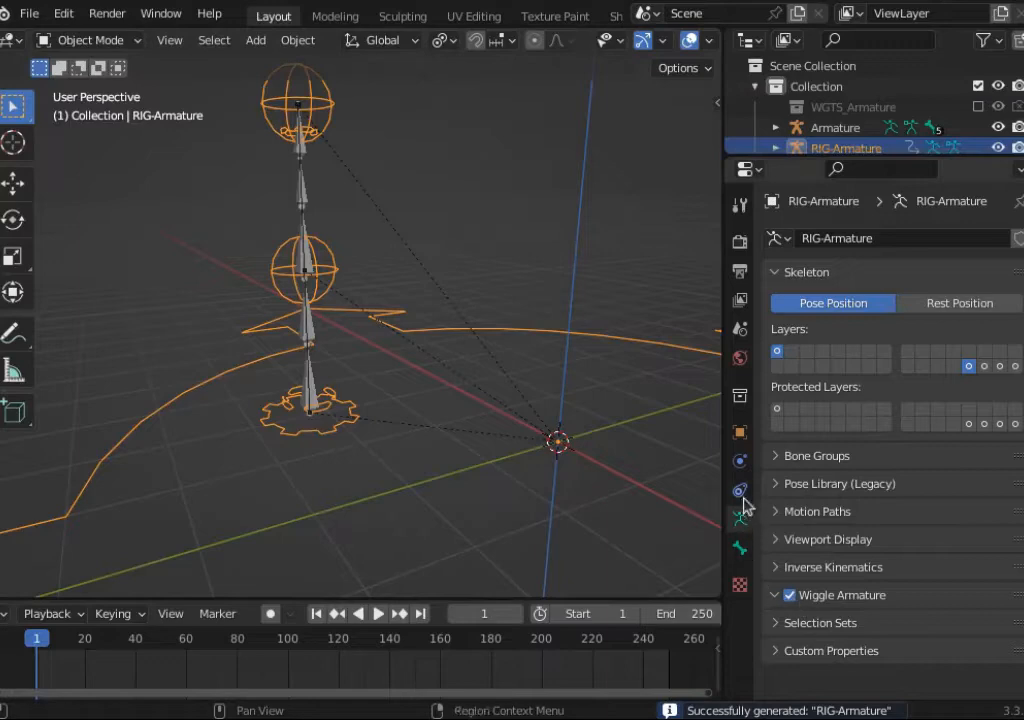
left_click(790, 540)
left_click(878, 596)
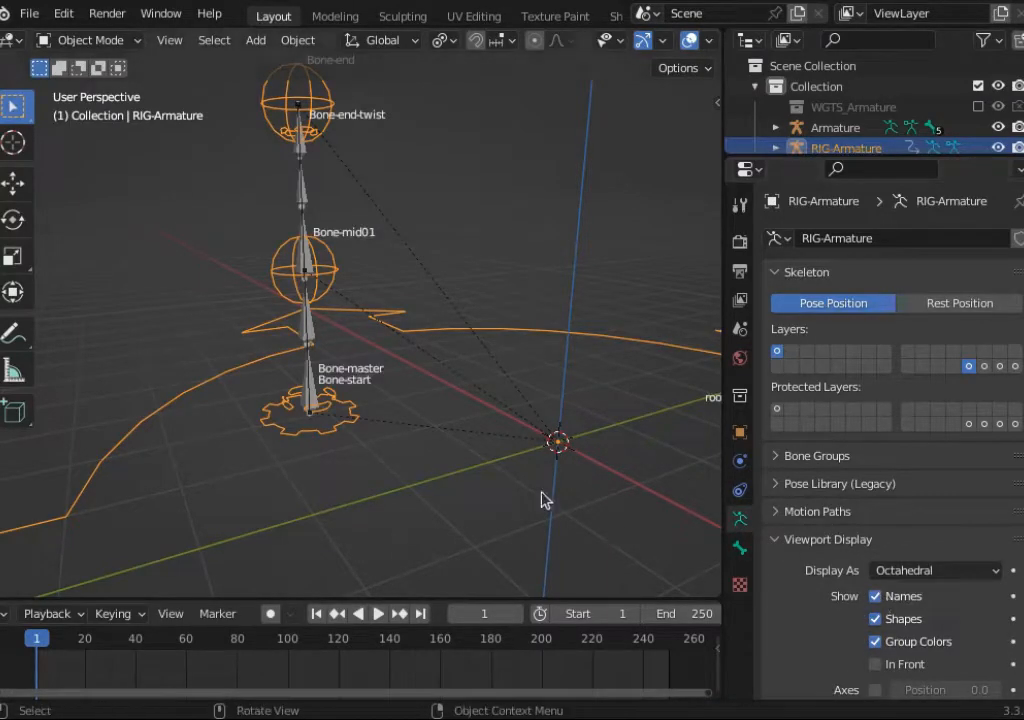
Step: Put the generated rig in Pose Mode and rotate its root bone so the rig shifts away from the metarig
middle_click_drag(544, 498, 290, 354)
key("ctrl+Tab")
left_click(284, 376)
left_click(284, 376)
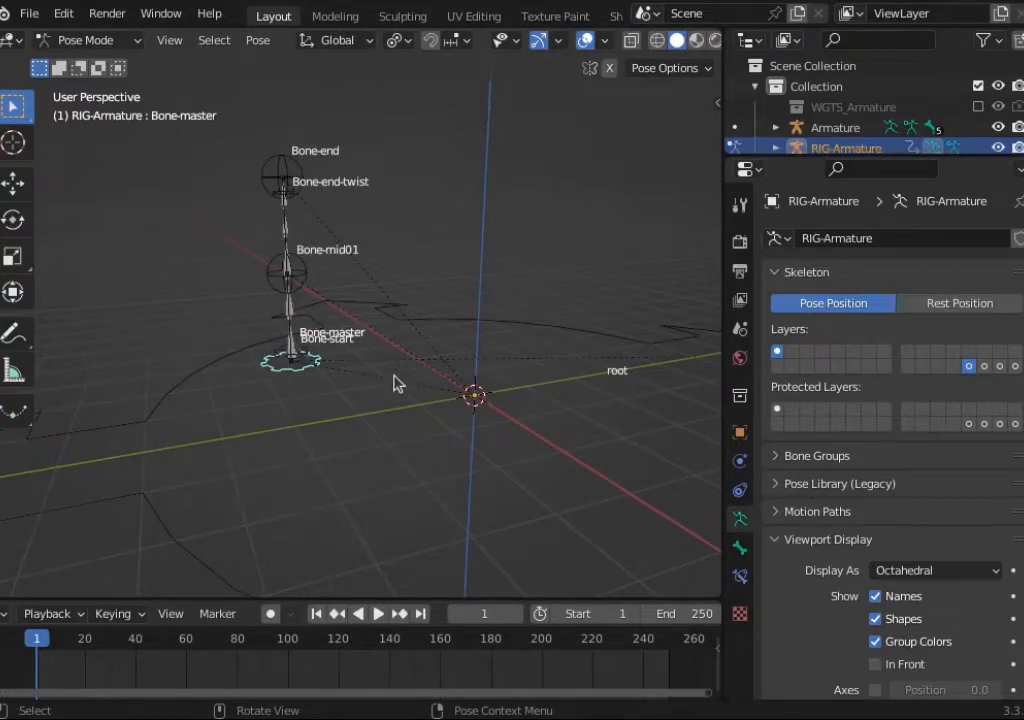
middle_click_drag(395, 382, 450, 311)
left_click(416, 343)
key("r")
left_click(447, 374)
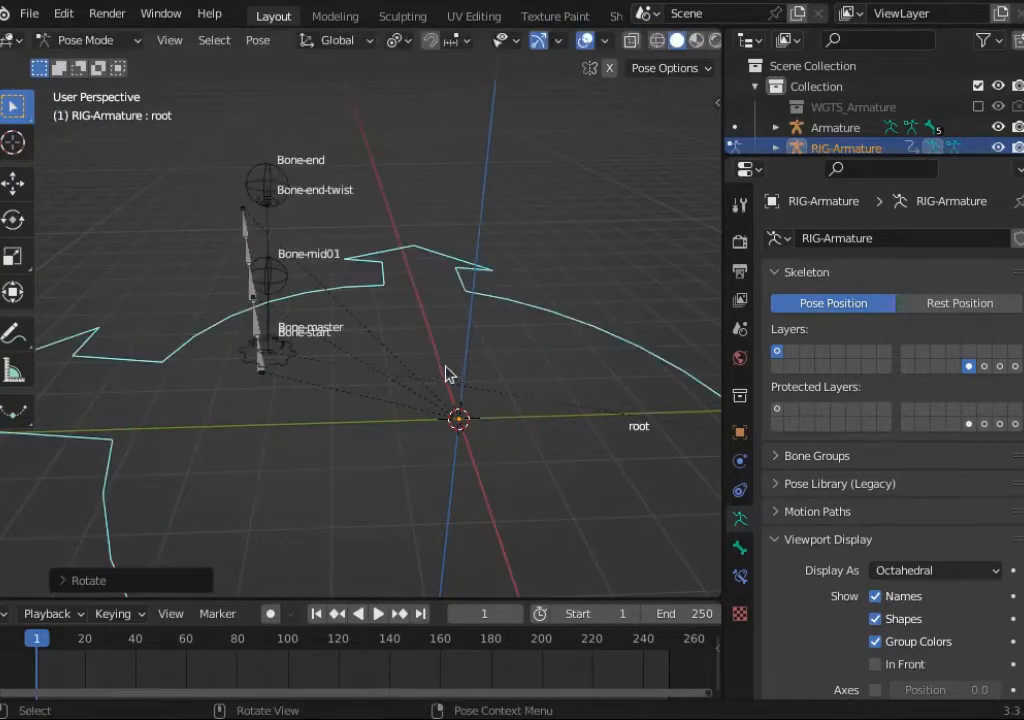
Step: Try rotating the generated rig's Bone-master control
left_click(300, 362)
key("r")
key("Escape")
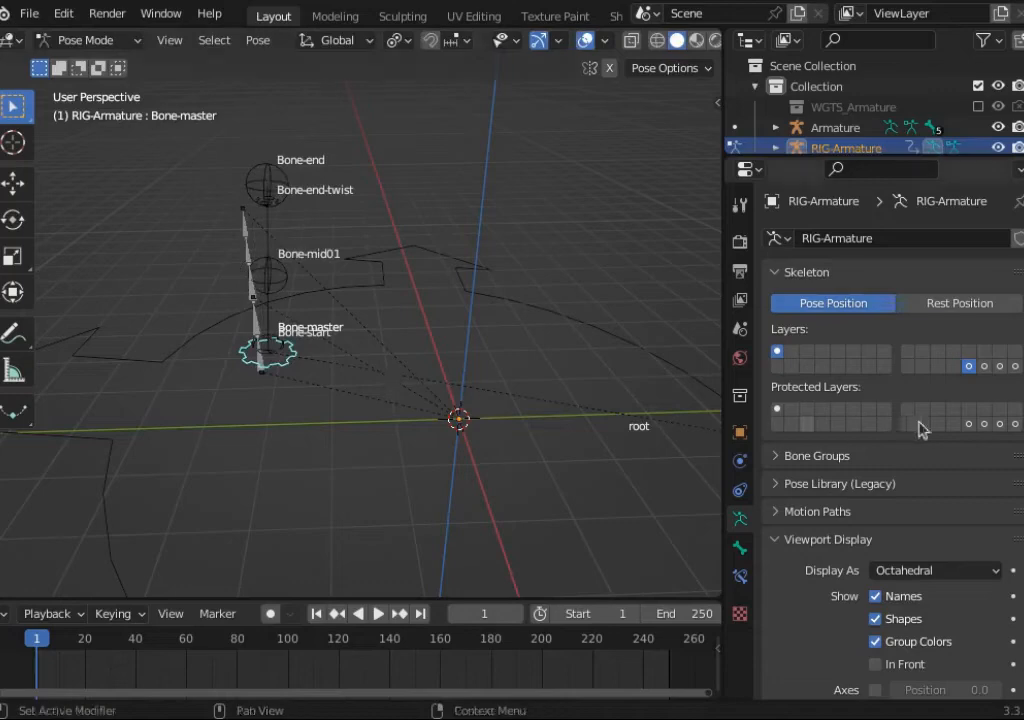
Step: Show only the layer with the ORG bones and inspect the target bone of ORG-Bone's Copy Transforms constraint
left_click(1015, 366)
middle_click_drag(382, 377, 229, 393)
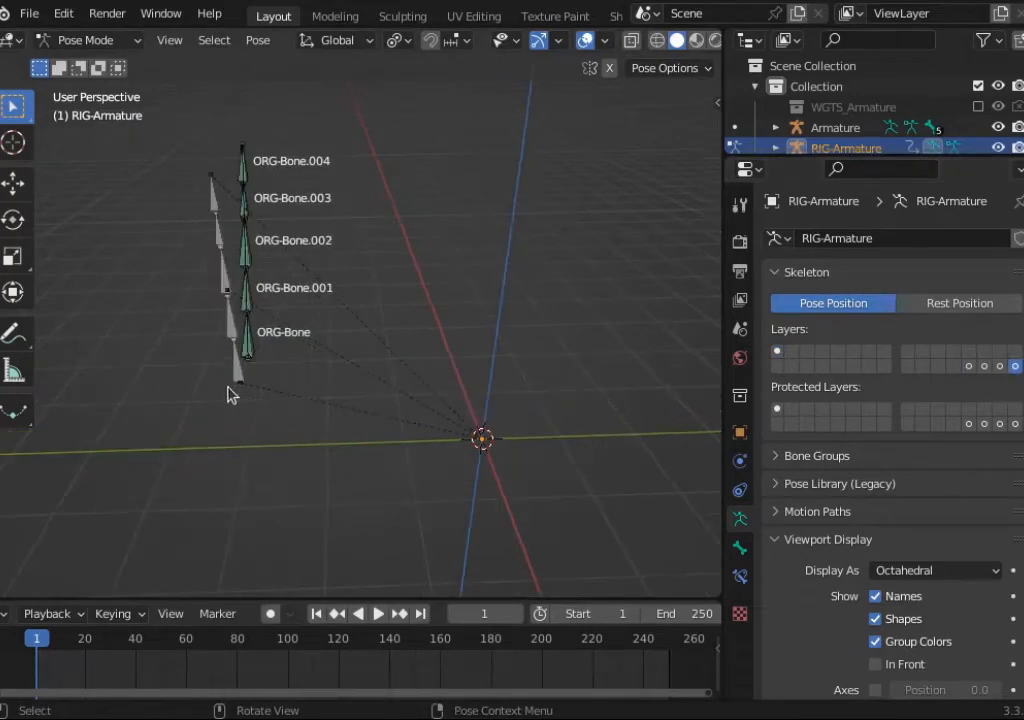
left_click(248, 350)
middle_click_drag(276, 459, 297, 472, "shift")
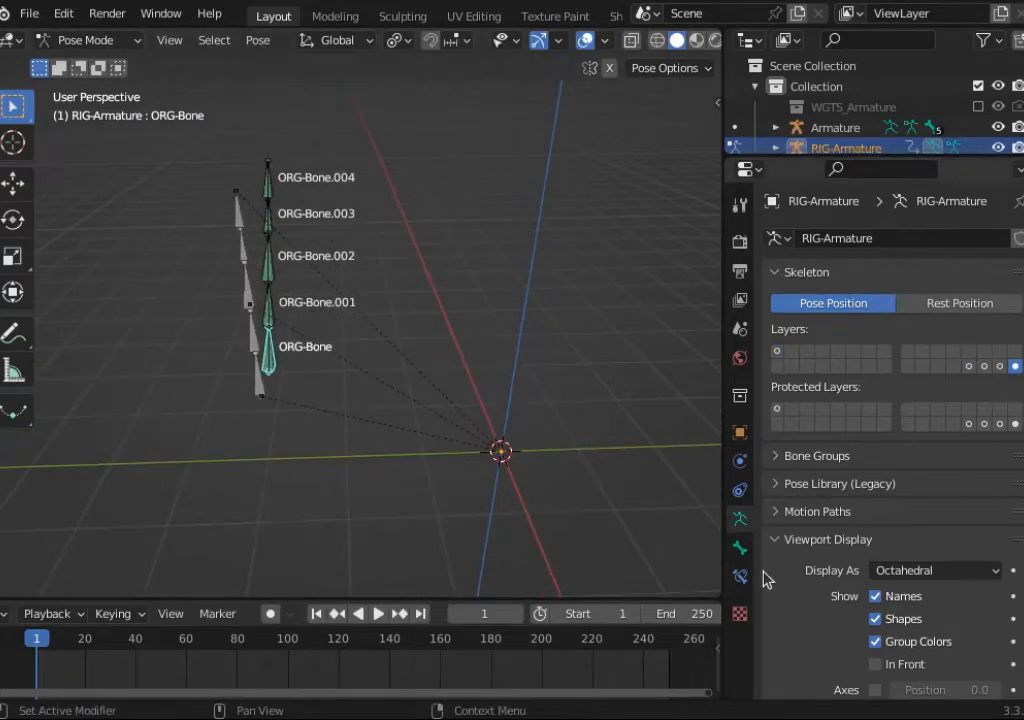
left_click(740, 576)
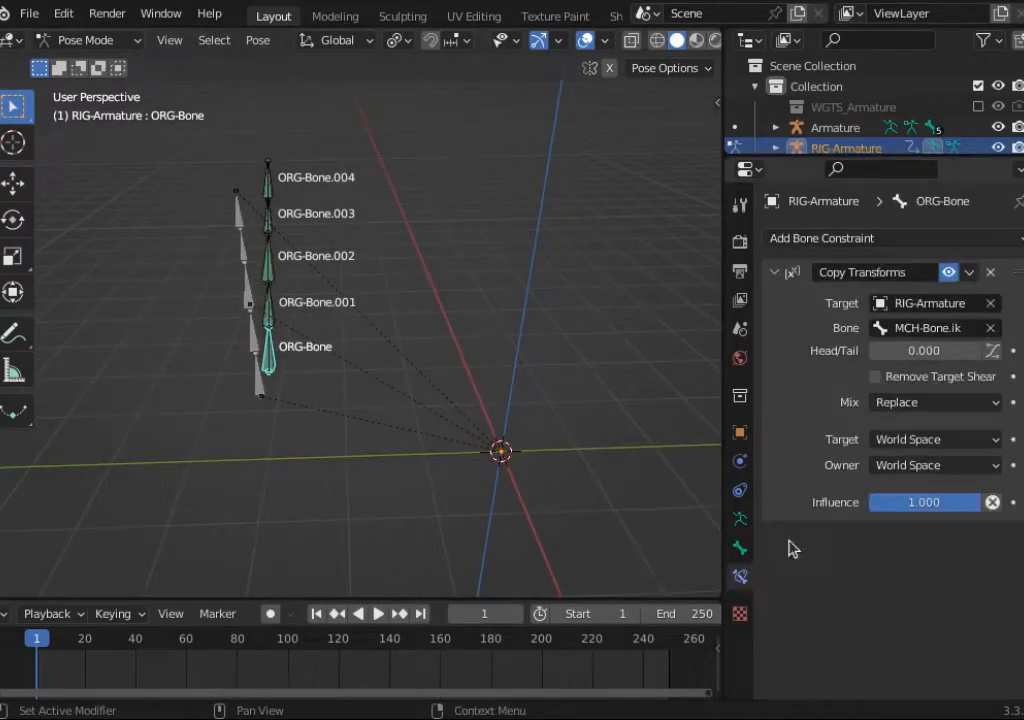
left_click(910, 329)
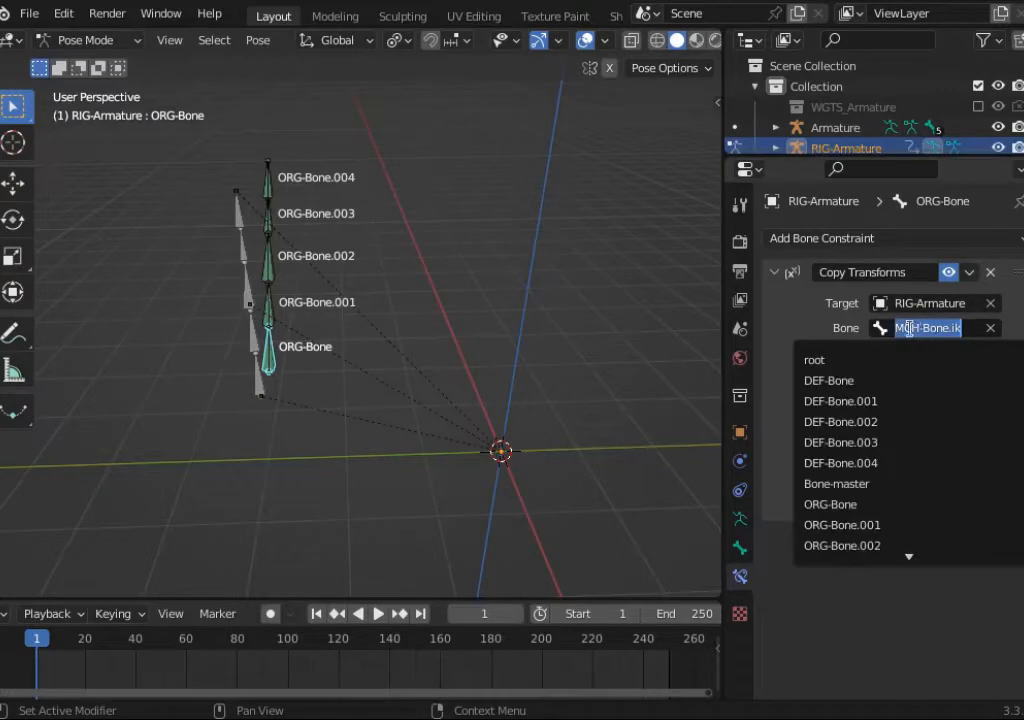
left_click(854, 327)
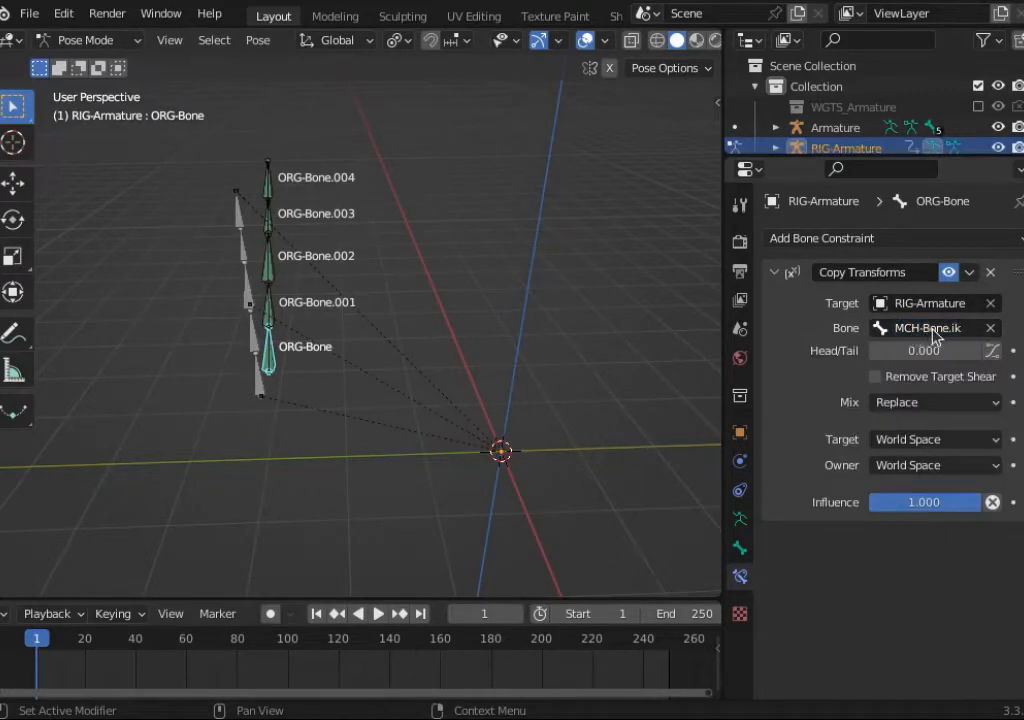
Step: Show only the layer with the MCH bones and examine MCH-Bone.ik and the rest of its chain
left_click(740, 519)
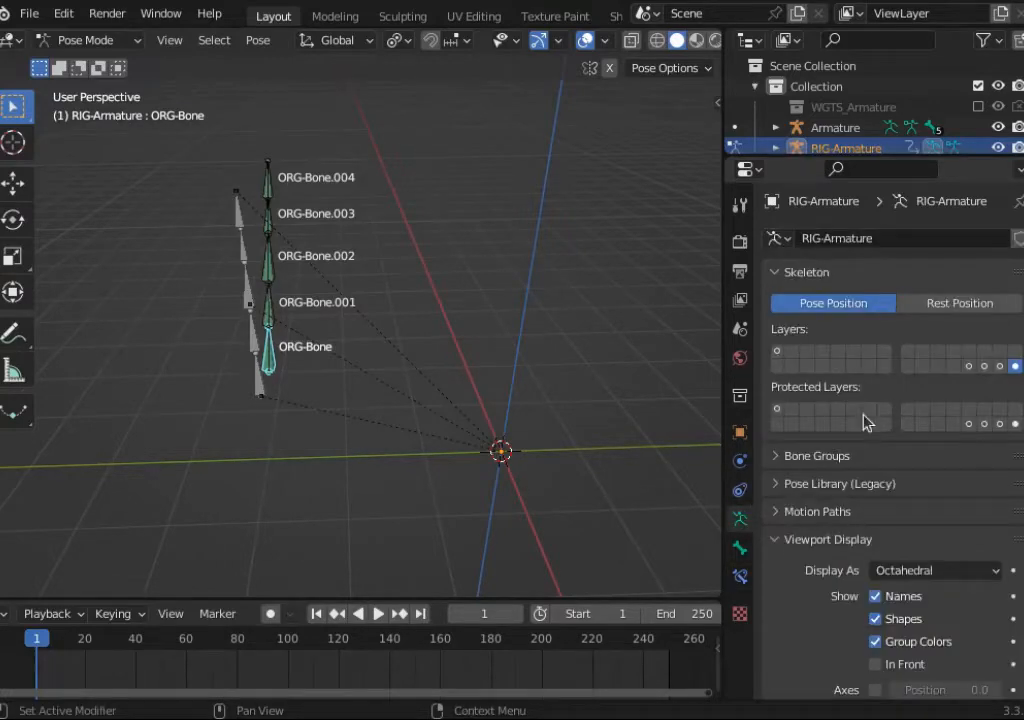
left_click(999, 366)
scroll(402, 395, "up", 8)
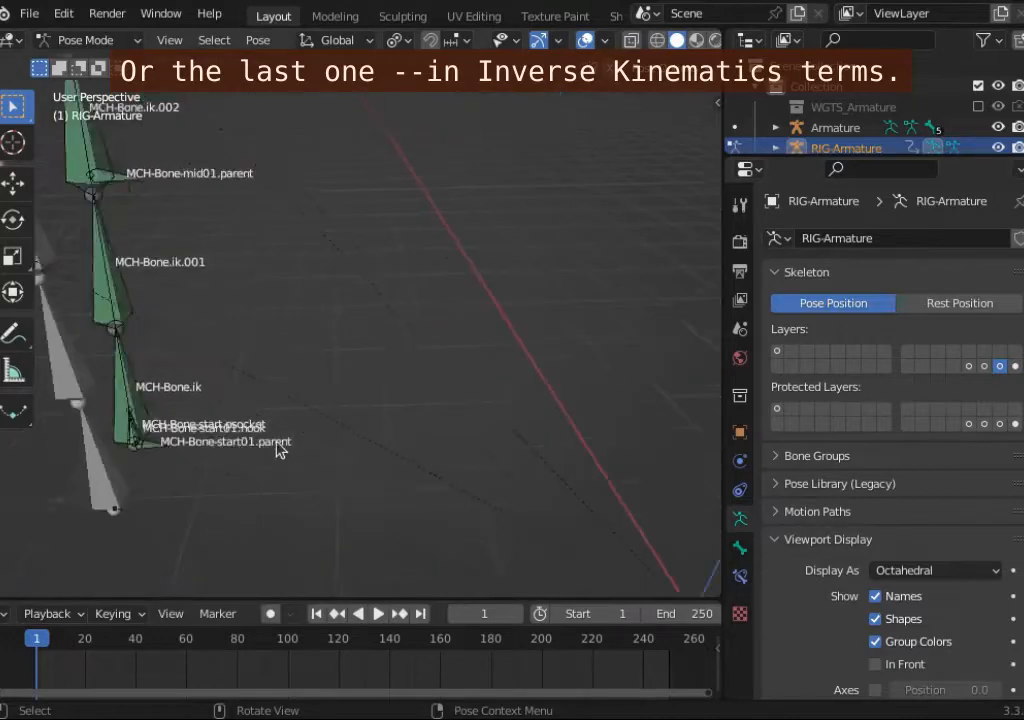
left_click(262, 338)
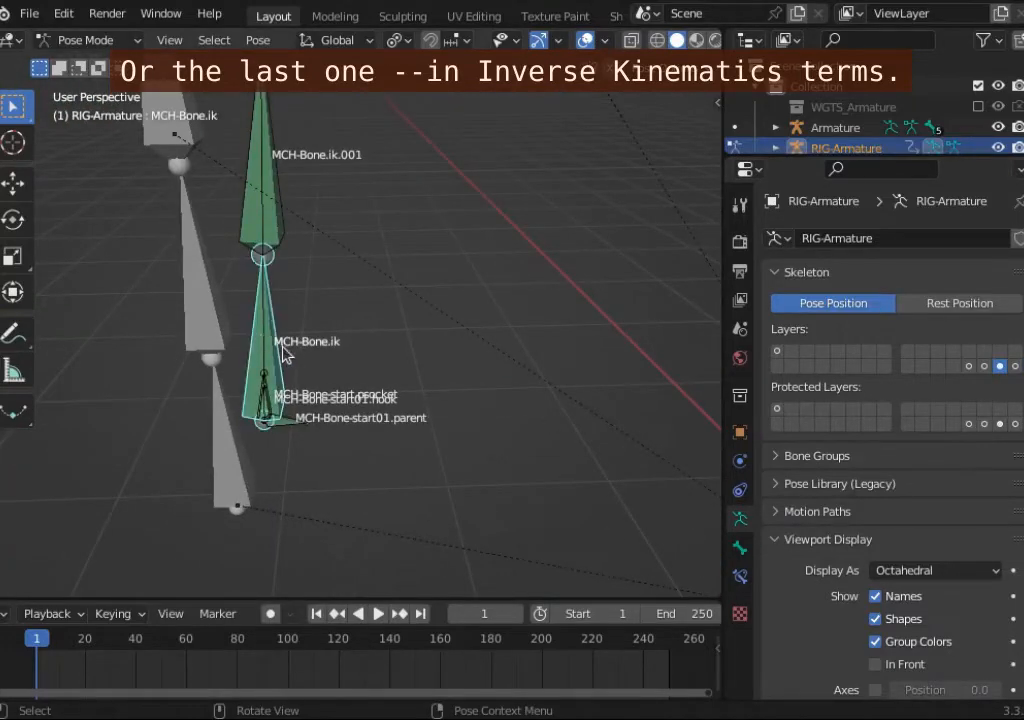
key("s")
right_click(324, 336)
middle_click_drag(338, 358, 275, 345)
scroll(205, 183, "down", 2)
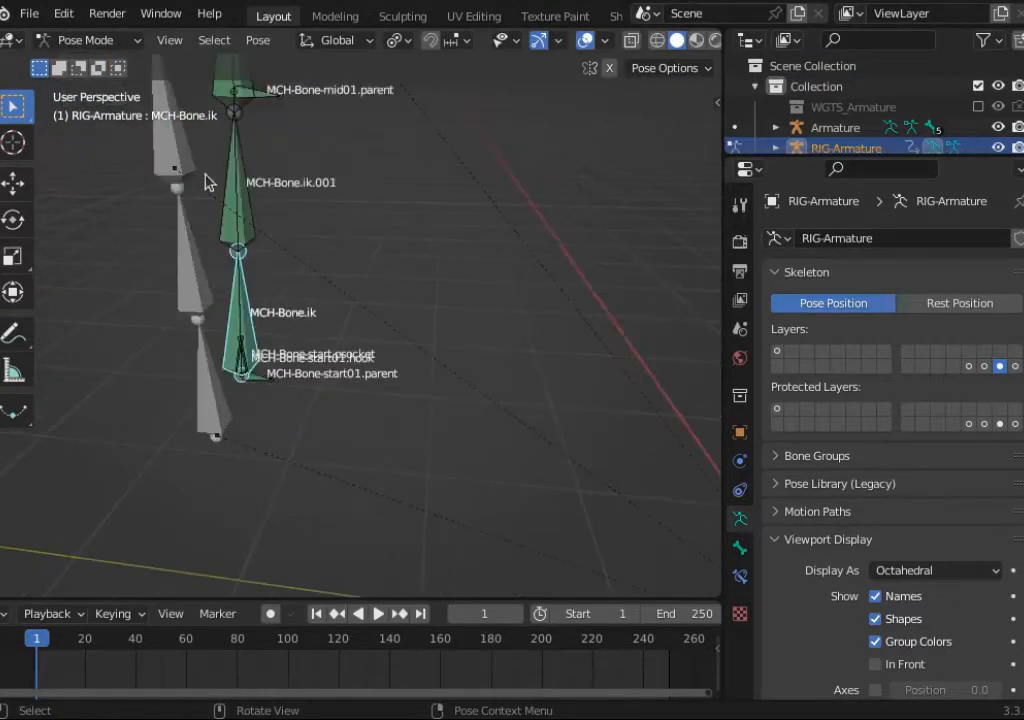
scroll(405, 343, "down", 4)
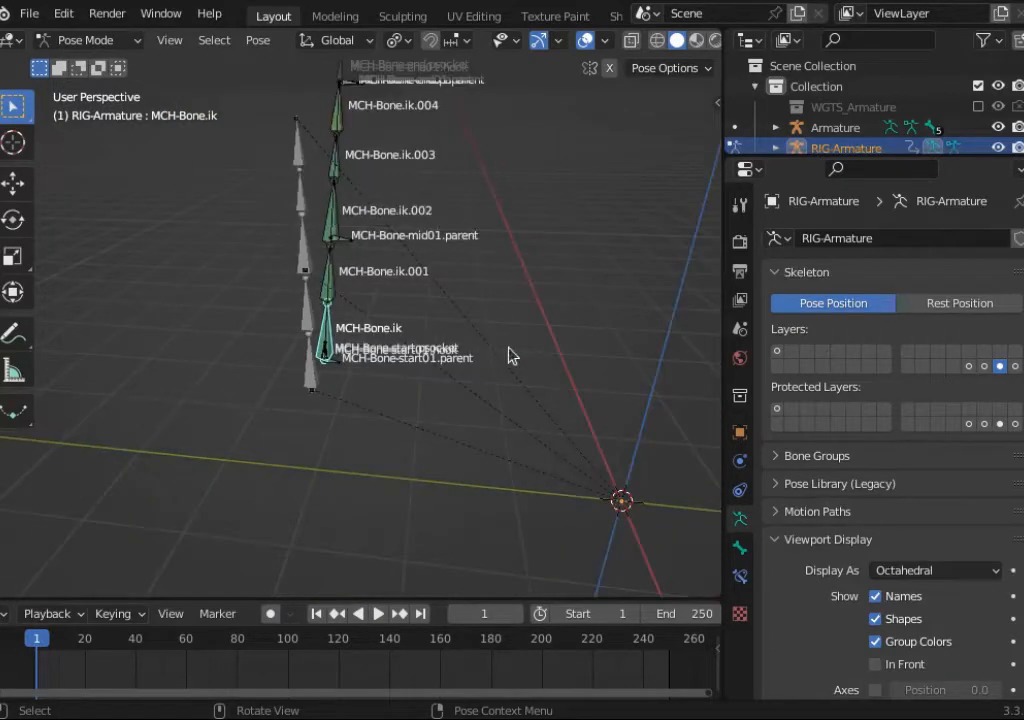
middle_click_drag(510, 355, 520, 330)
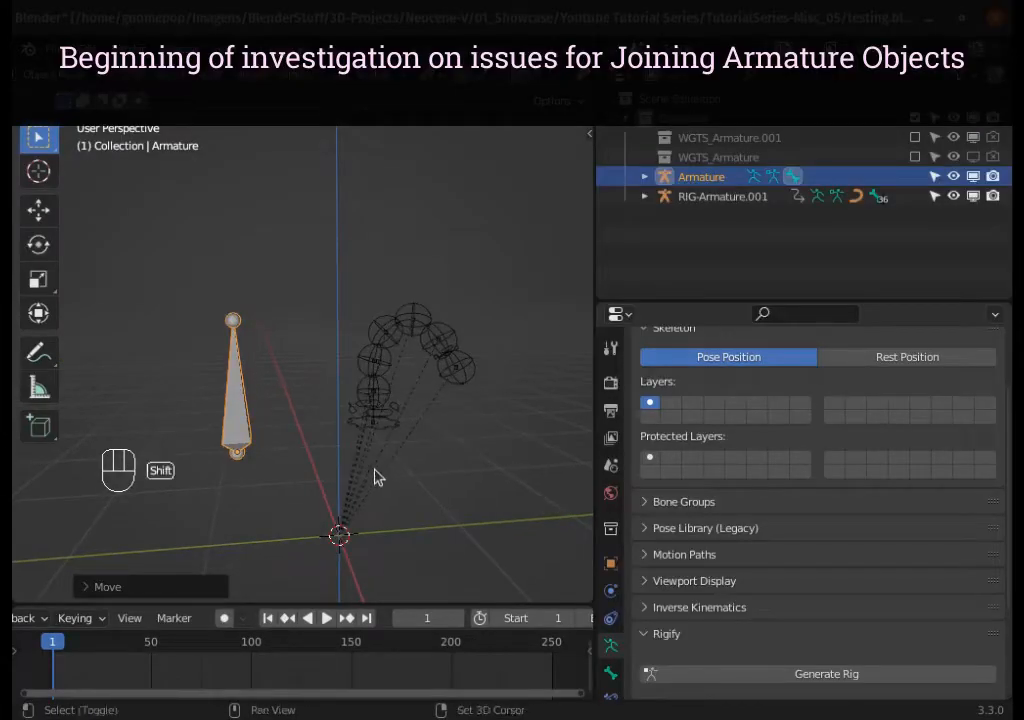
Step: Add a single-bone armature and move it about 2.2 m, up and away from the existing single-bone armature
middle_click_drag(375, 475, 355, 451, "shift")
mouse_move(355, 457)
middle_mouse_down("shift")
mouse_move(340, 459)
mouse_move(421, 430)
mouse_move(347, 422)
mouse_move(414, 450)
mouse_move(355, 455)
middle_mouse_up("shift")
middle_click_drag(240, 437, 350, 453)
scroll(299, 421, "down", 1)
key("shift+a")
mouse_move(270, 359)
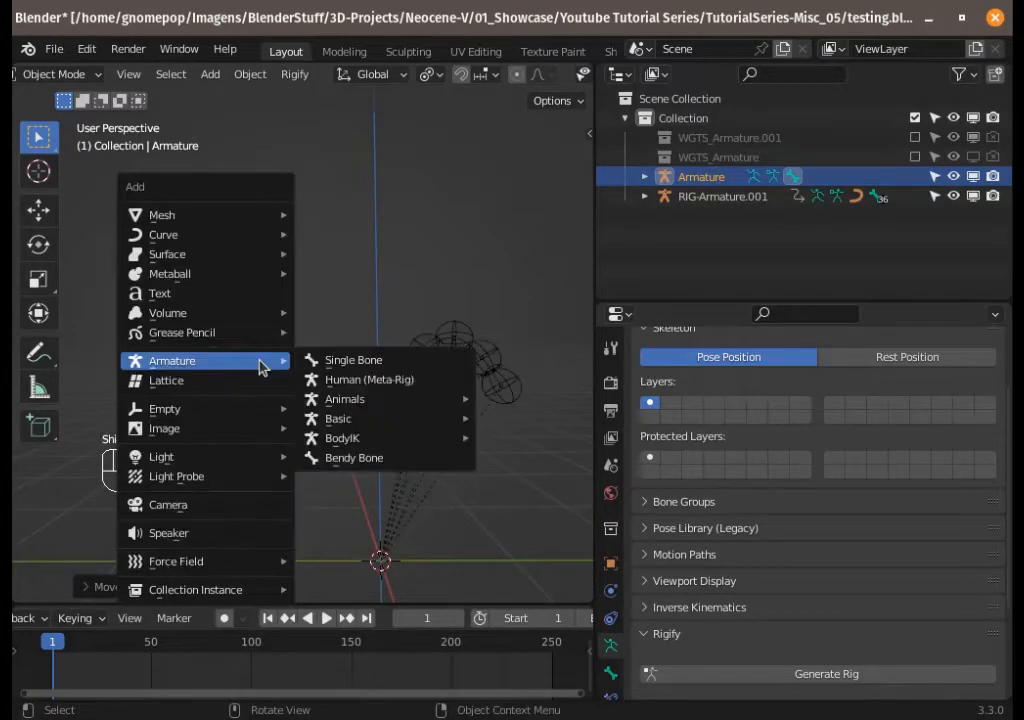
left_click(320, 359)
key("g")
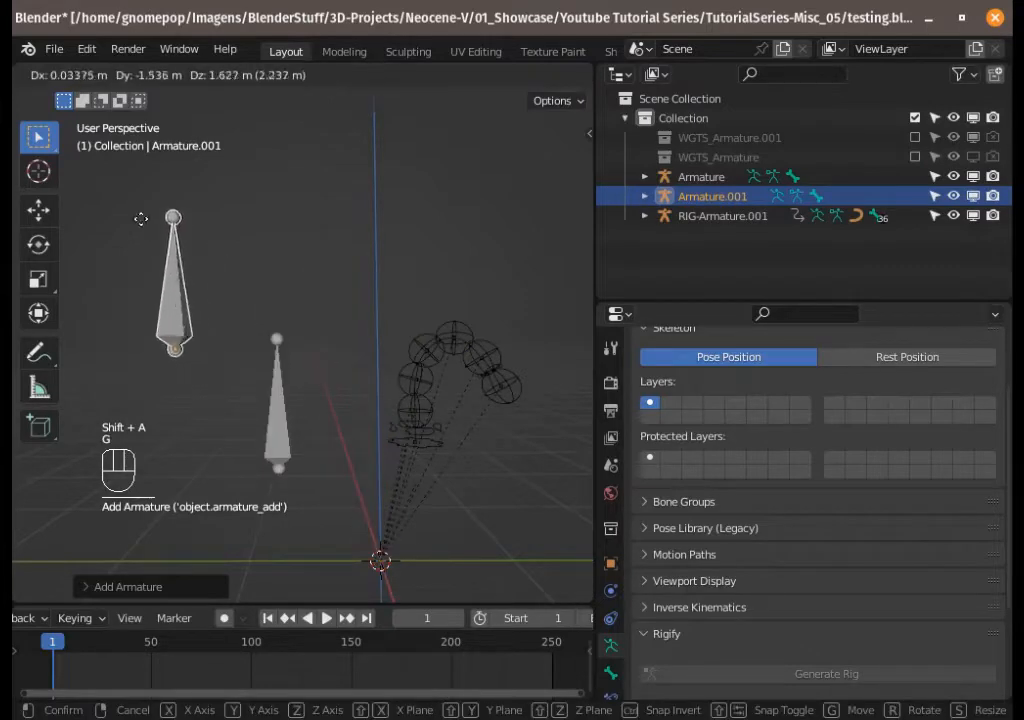
left_click(140, 205)
middle_click_drag(199, 325, 203, 281, "shift")
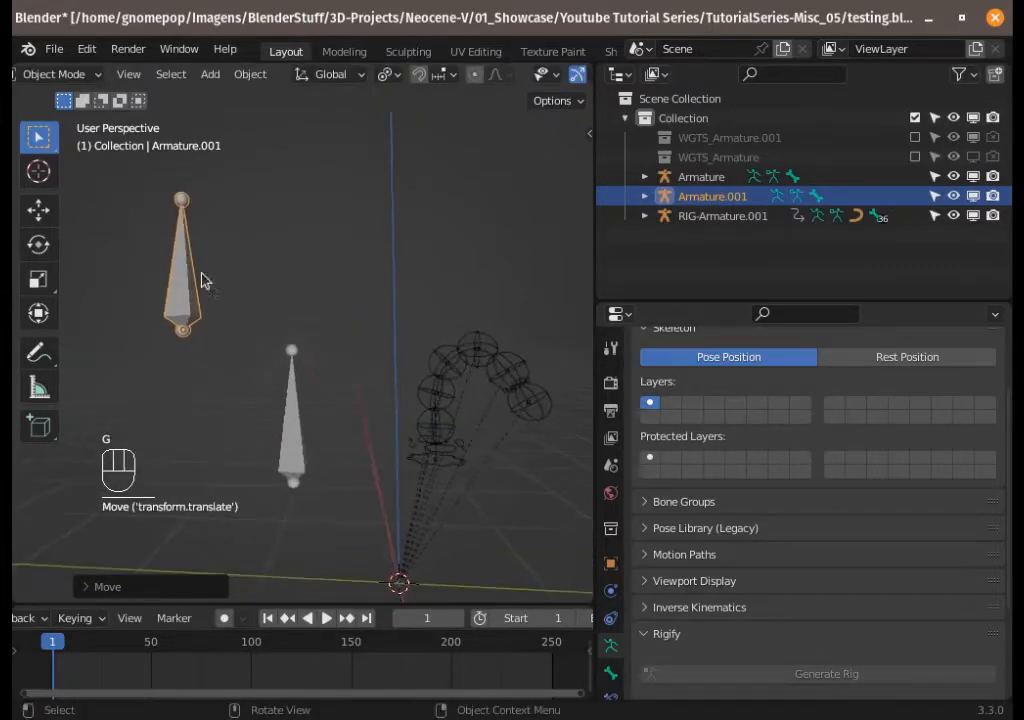
key("g")
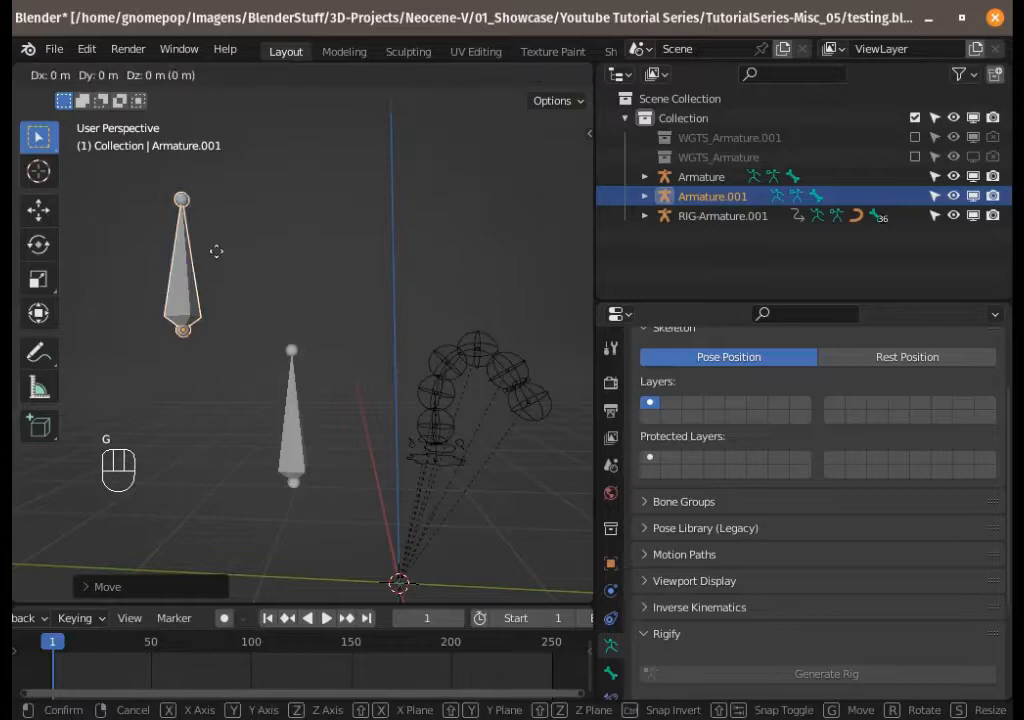
left_click(186, 283)
middle_click_drag(258, 343, 268, 339, "shift")
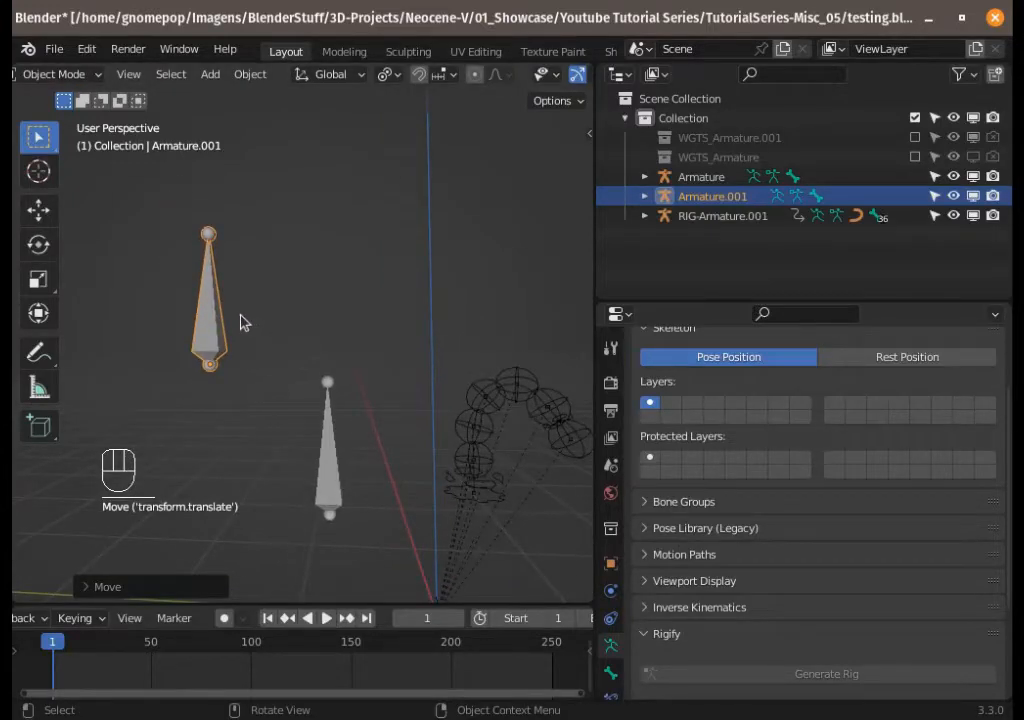
Step: Select the generated tentacle rig and try moving it over to the new single-bone armature
left_click(484, 423)
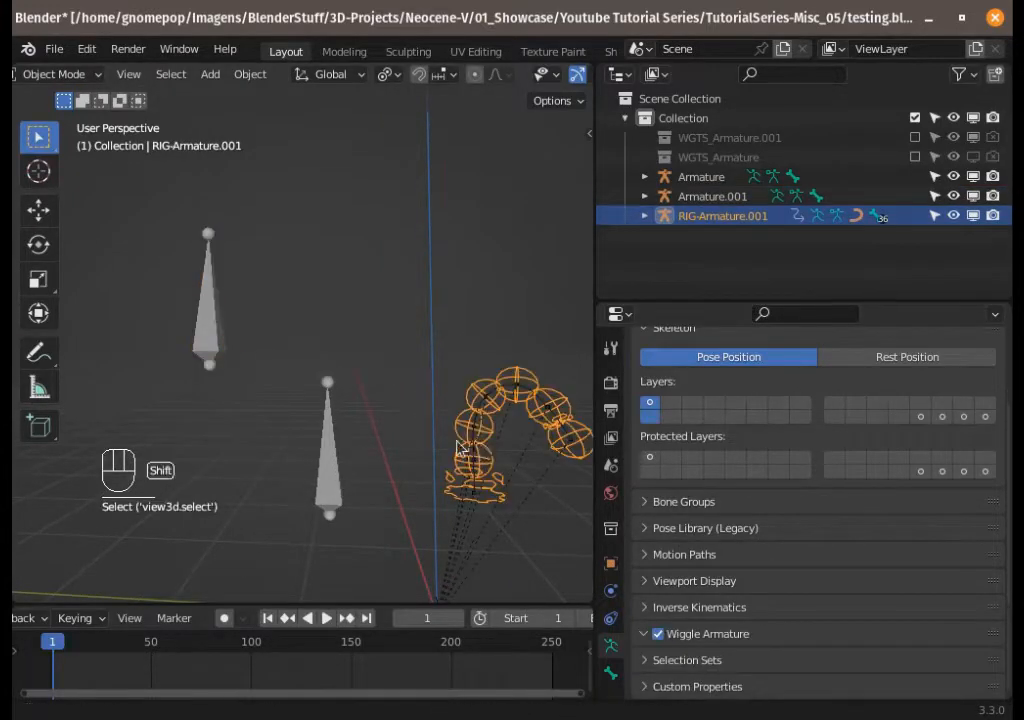
middle_click_drag(497, 470, 470, 460, "shift")
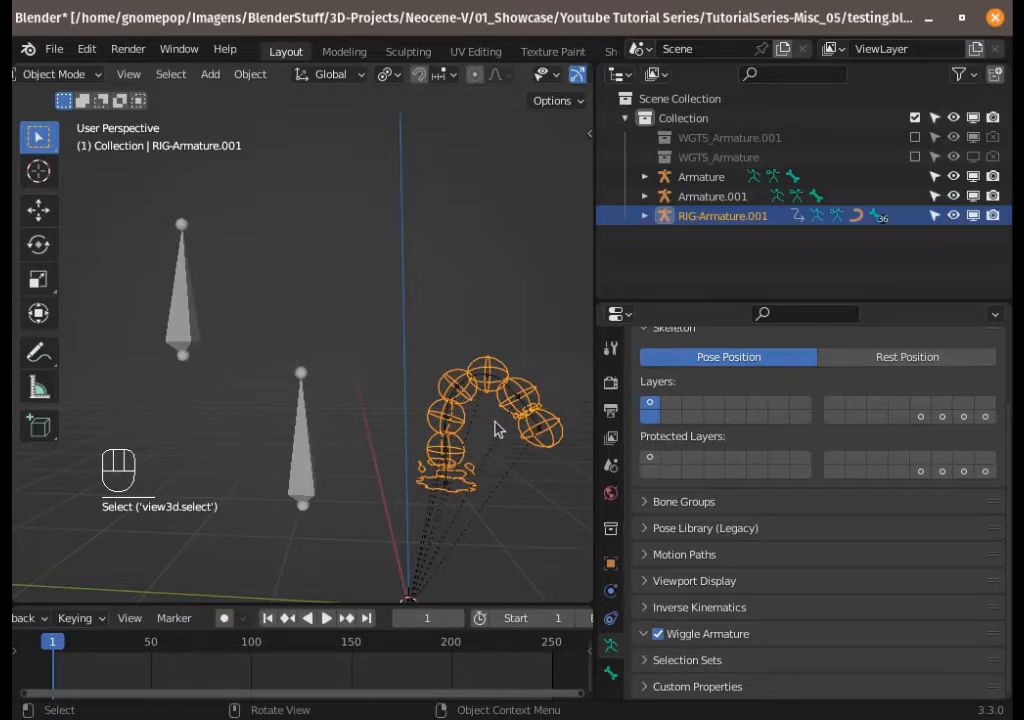
mouse_move(476, 452)
middle_mouse_down()
mouse_move(400, 453)
mouse_move(458, 453)
middle_mouse_up()
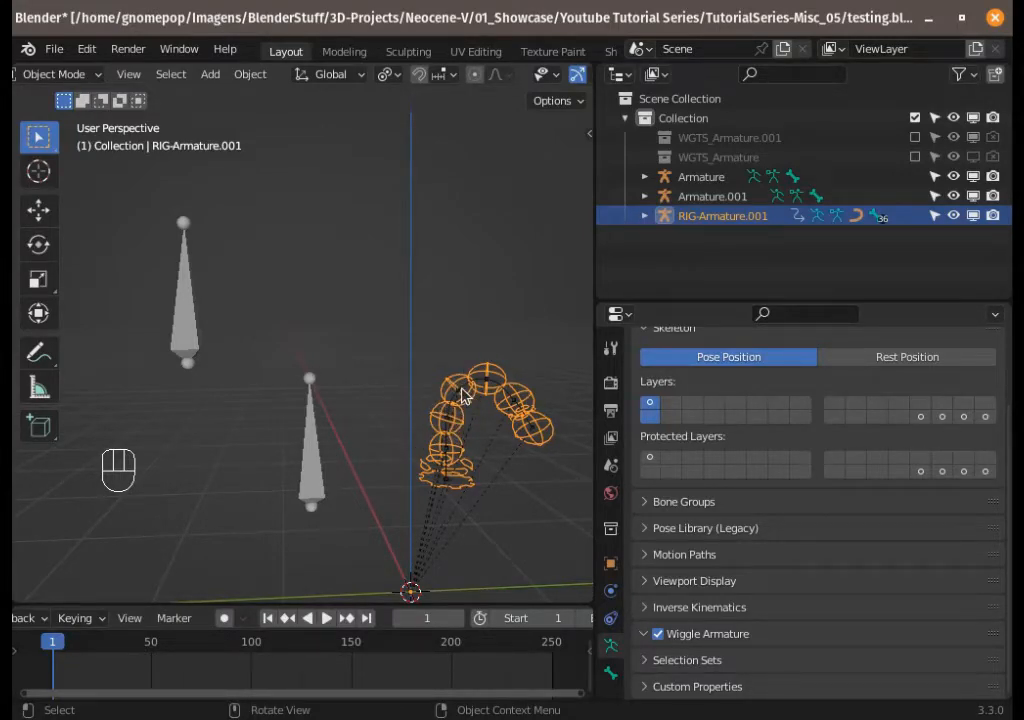
key("alt+a")
key("b")
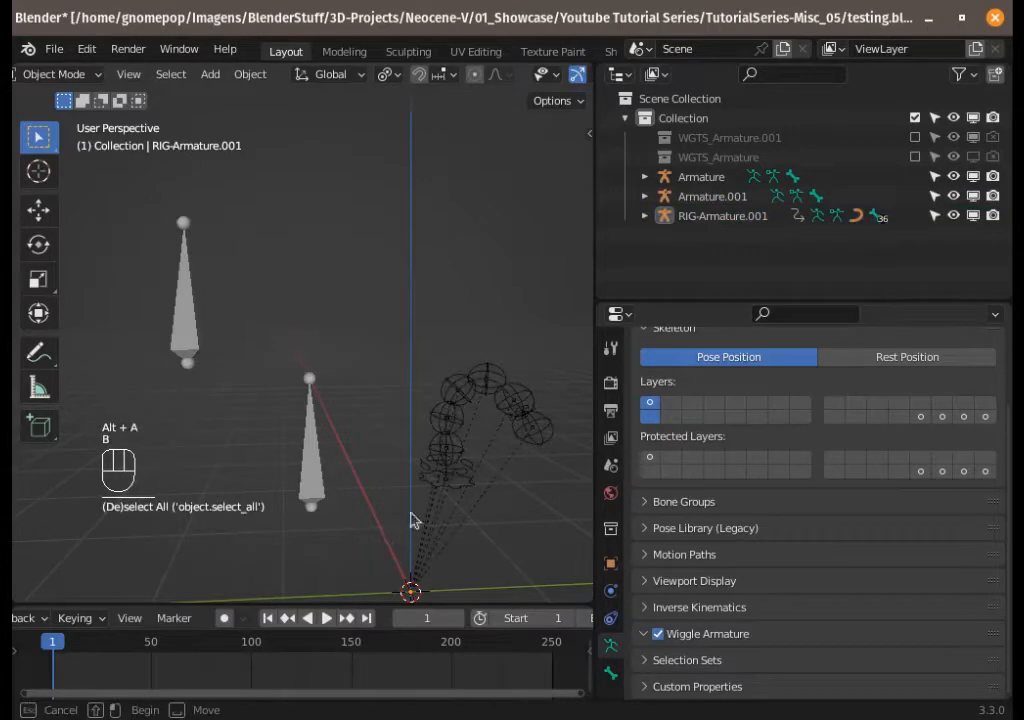
left_click_drag(396, 542, 493, 405)
key("alt+a")
left_click(493, 405)
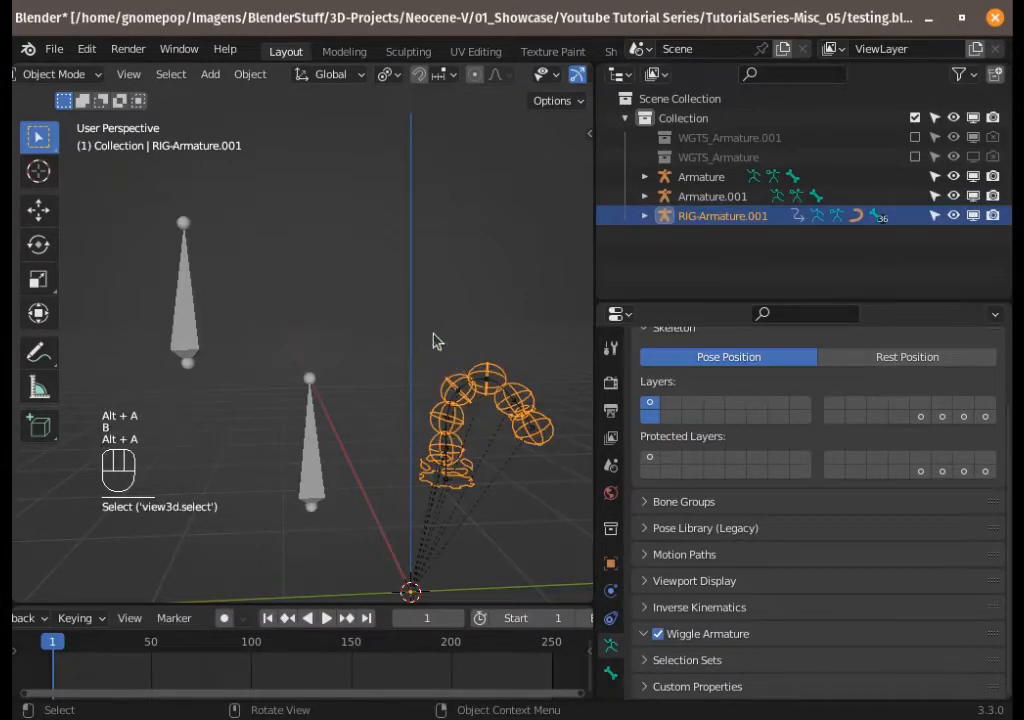
key("g")
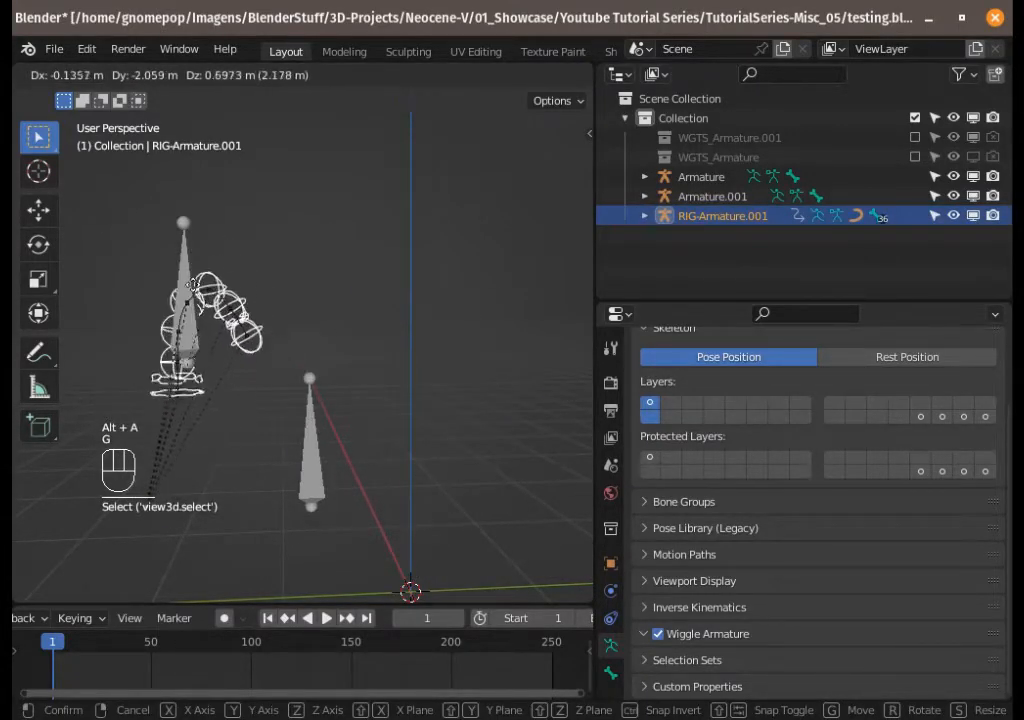
key("Escape")
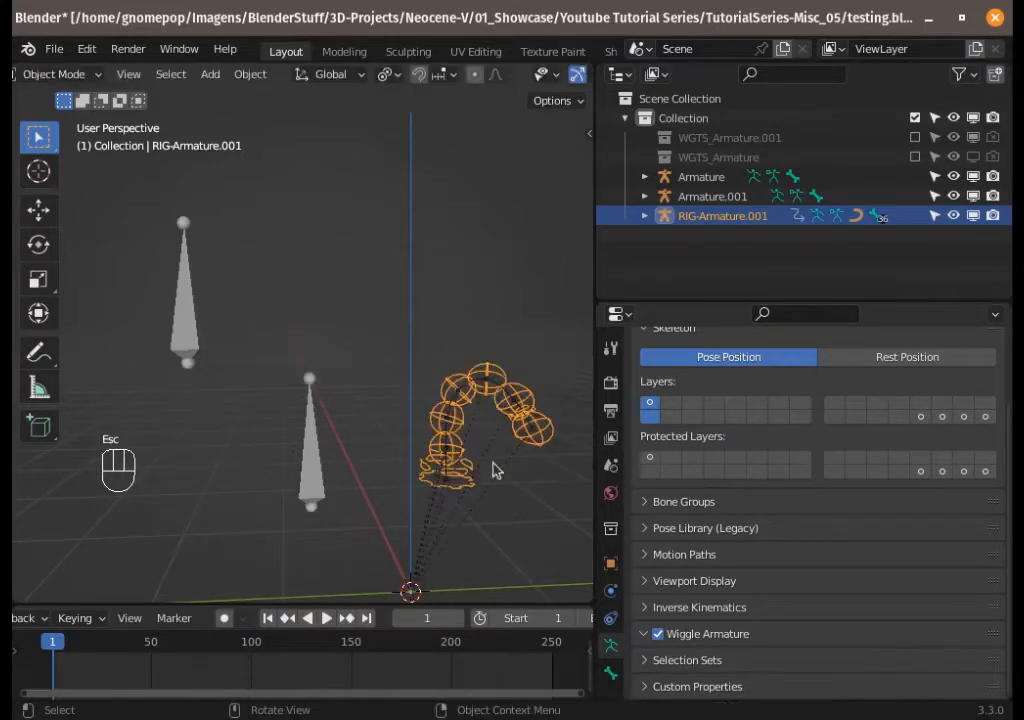
Step: Put the original single-bone armature in Pose Mode and review its bone's Rigify type and options
key("alt+a")
left_click(184, 296)
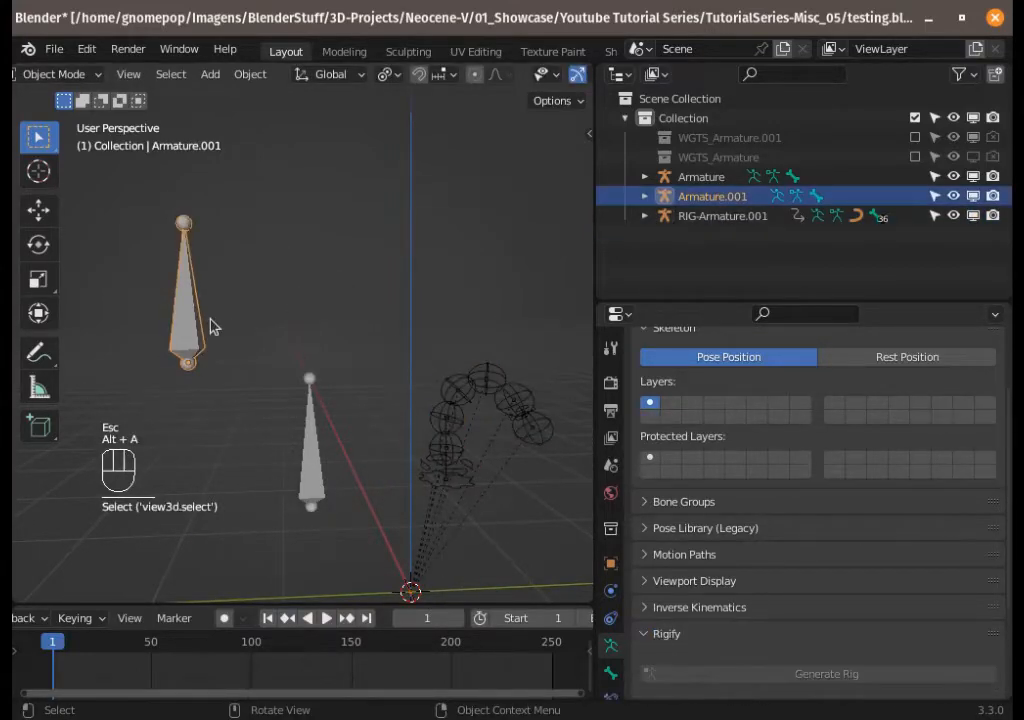
left_click(313, 452)
key("ctrl+Tab")
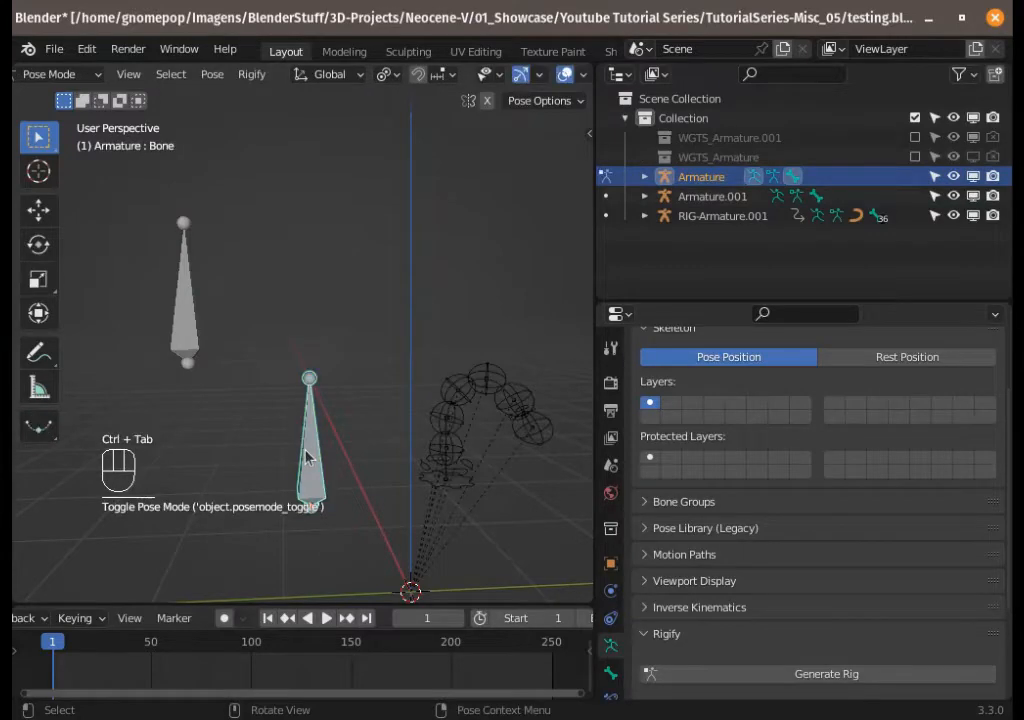
left_click(310, 456)
scroll(716, 630, "down", 3)
scroll(716, 630, "down", 1)
left_click(611, 673)
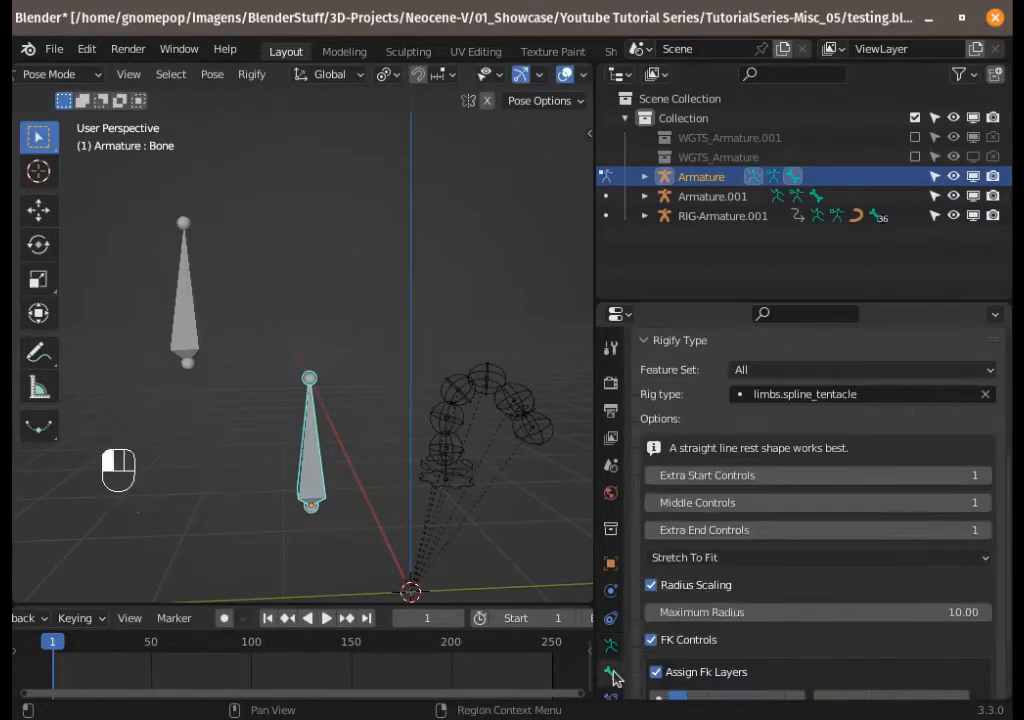
scroll(665, 560, "down", 4)
scroll(667, 503, "up", 4)
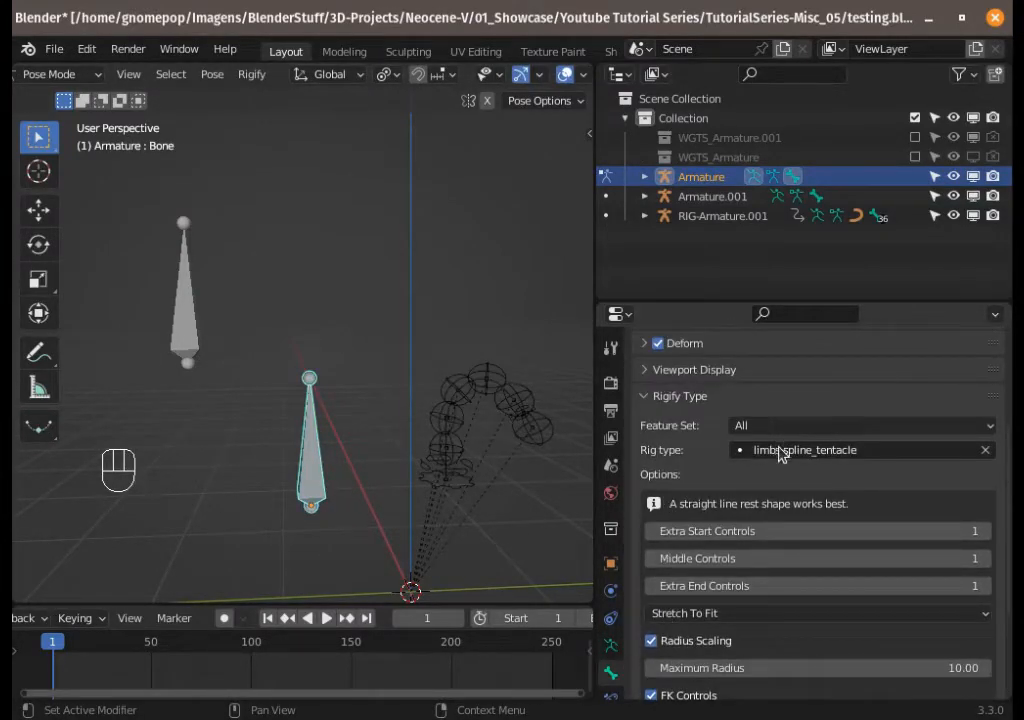
Step: Return the original single-bone armature to Object Mode and delete the newer single-bone armature Armature.001
key("ctrl+Tab")
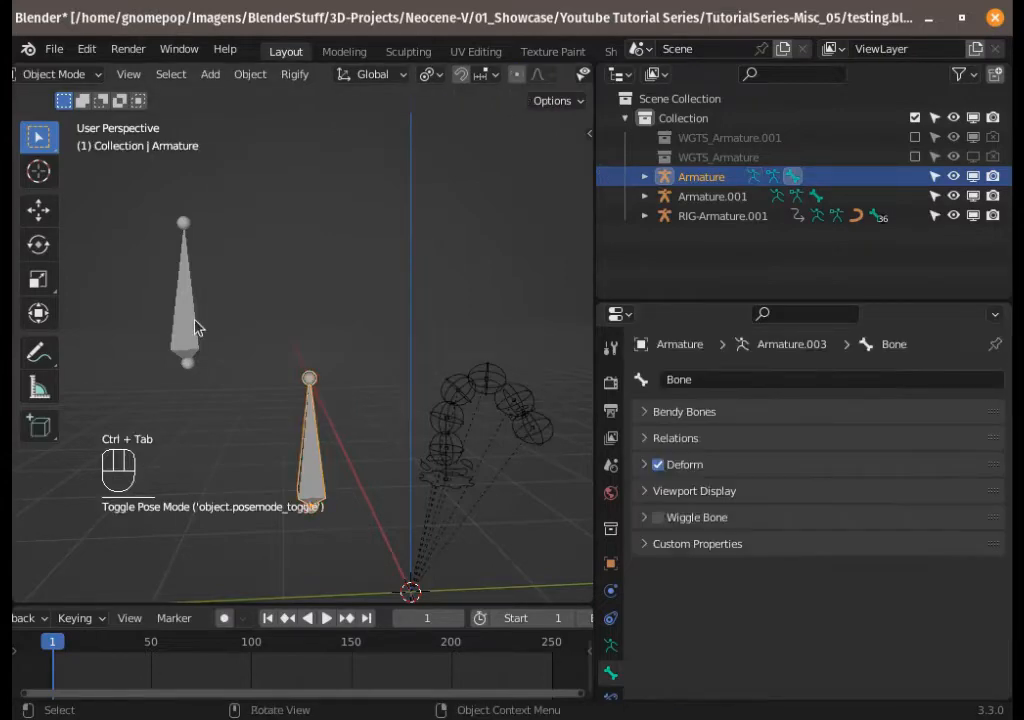
left_click(157, 258)
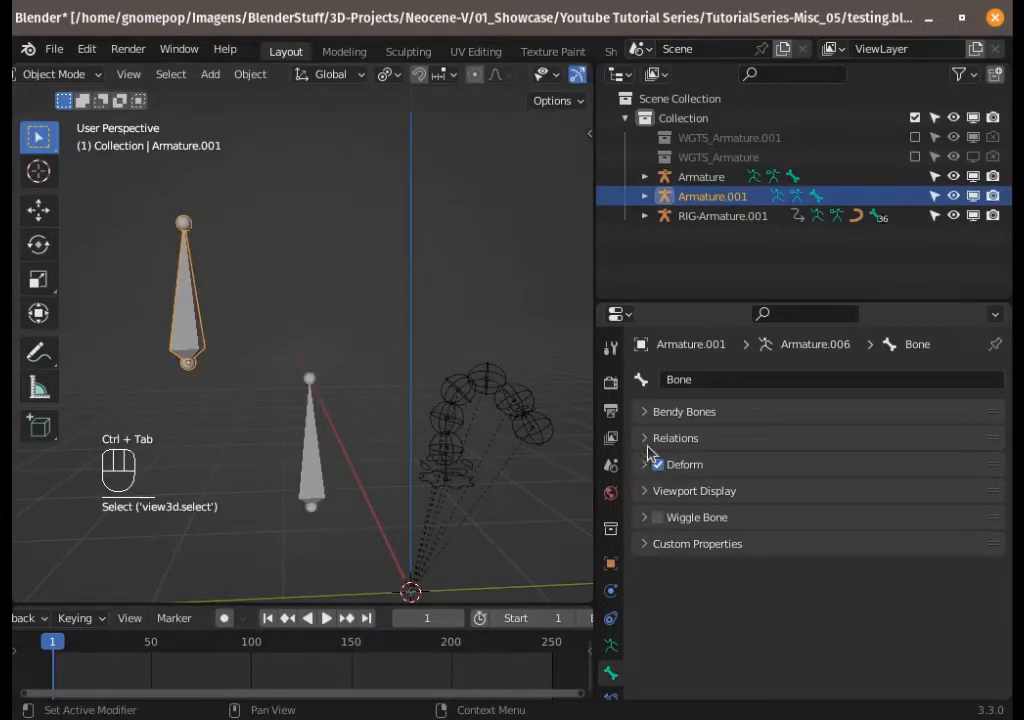
left_click(609, 648)
left_click(190, 320)
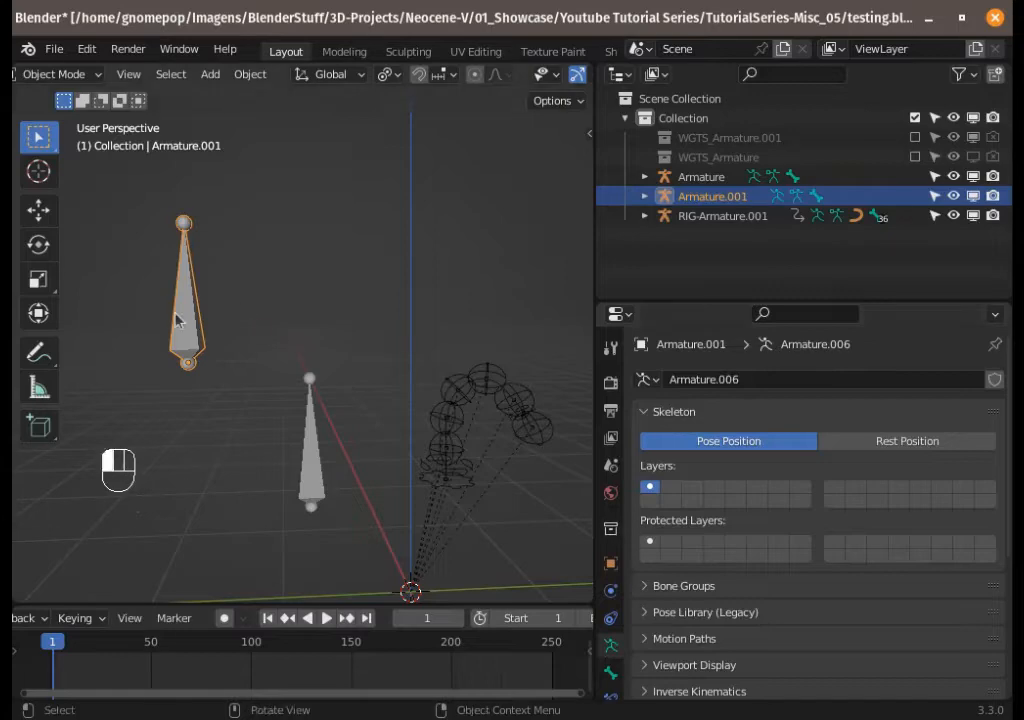
key("x")
left_click(192, 320)
Step: Add a fresh single-bone armature and move it up and away from the original single-bone armature
key("shift+a")
mouse_move(315, 411)
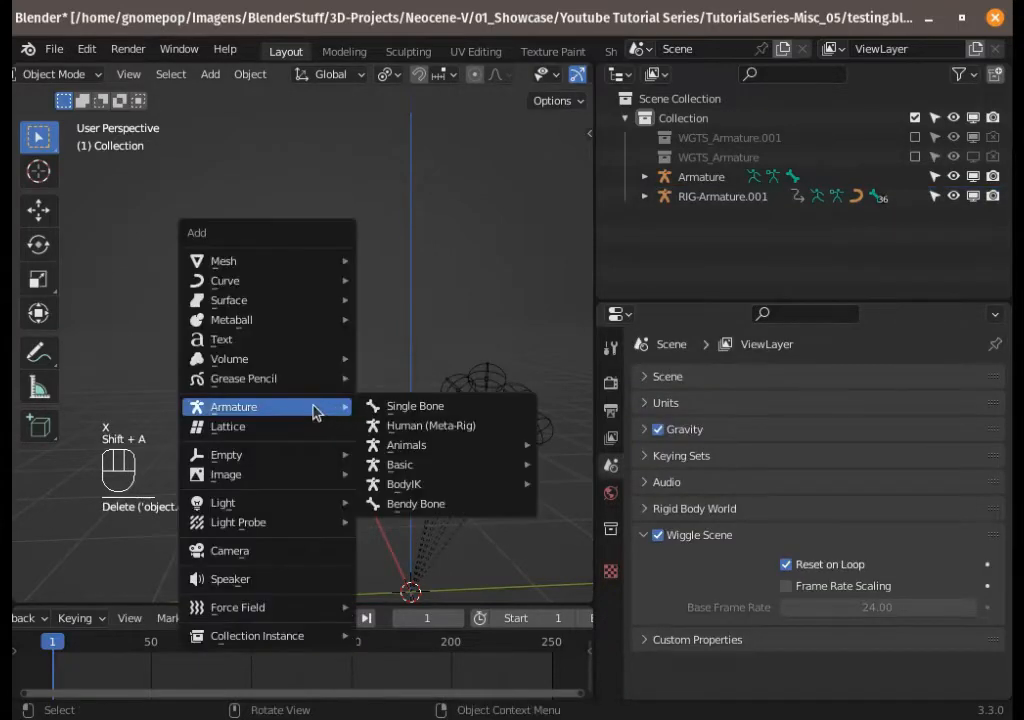
left_click(418, 409)
key("g")
left_click(144, 270)
left_click(206, 320)
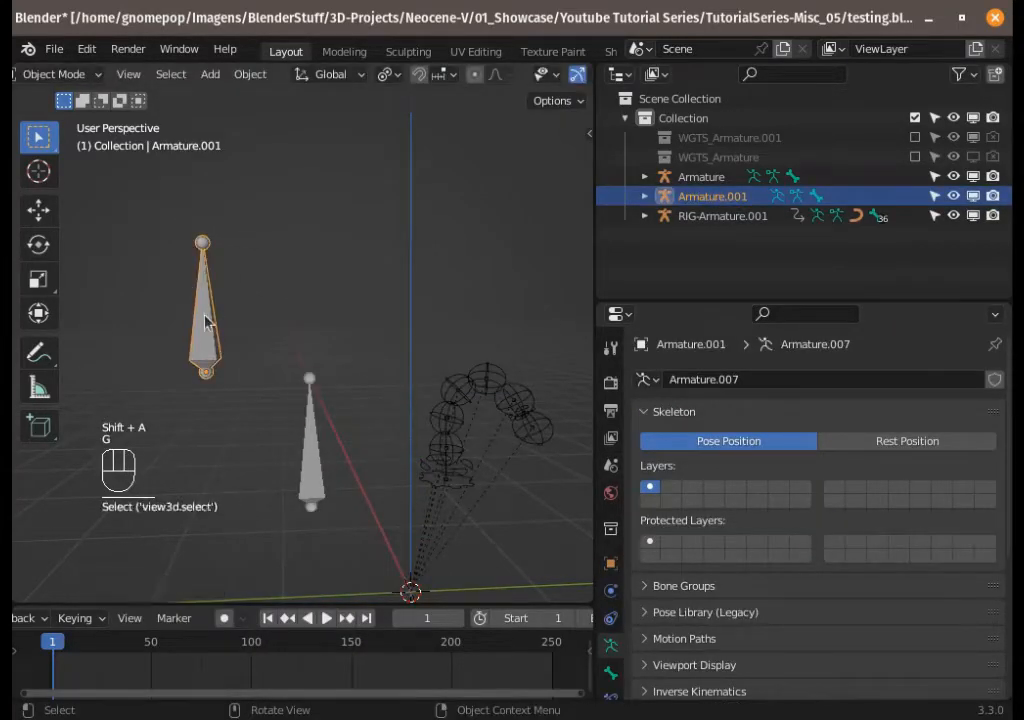
Step: Review the new armature's Rigify generation settings and, in Pose Mode, its bone's Rigify type
middle_click_drag(227, 394, 250, 391, "shift")
scroll(658, 668, "down", 5)
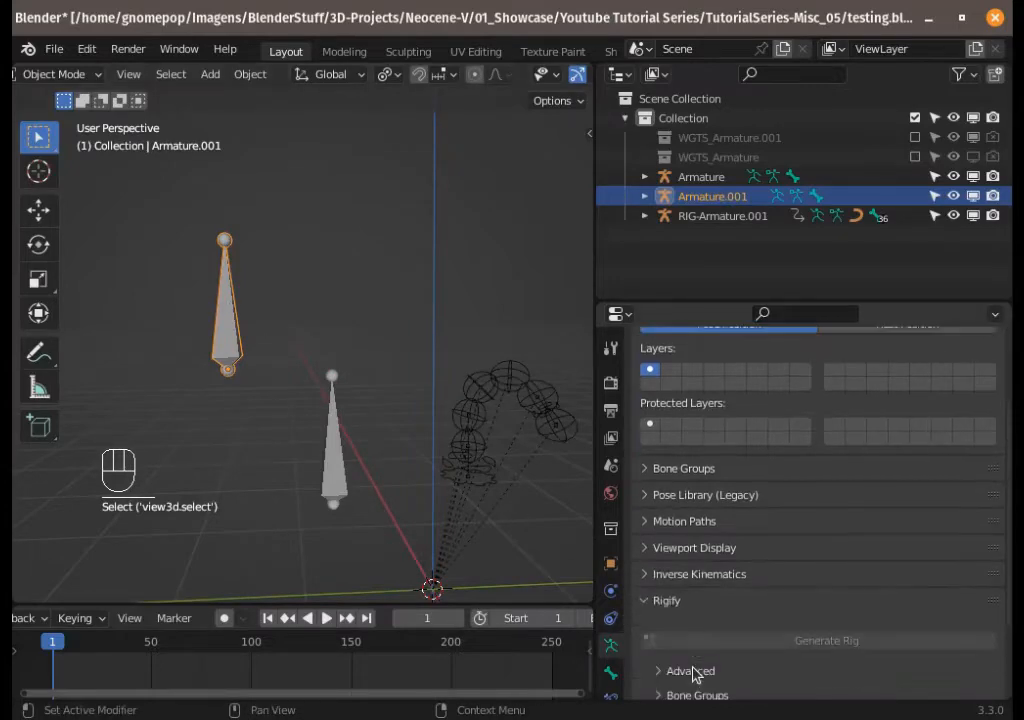
left_click(644, 562)
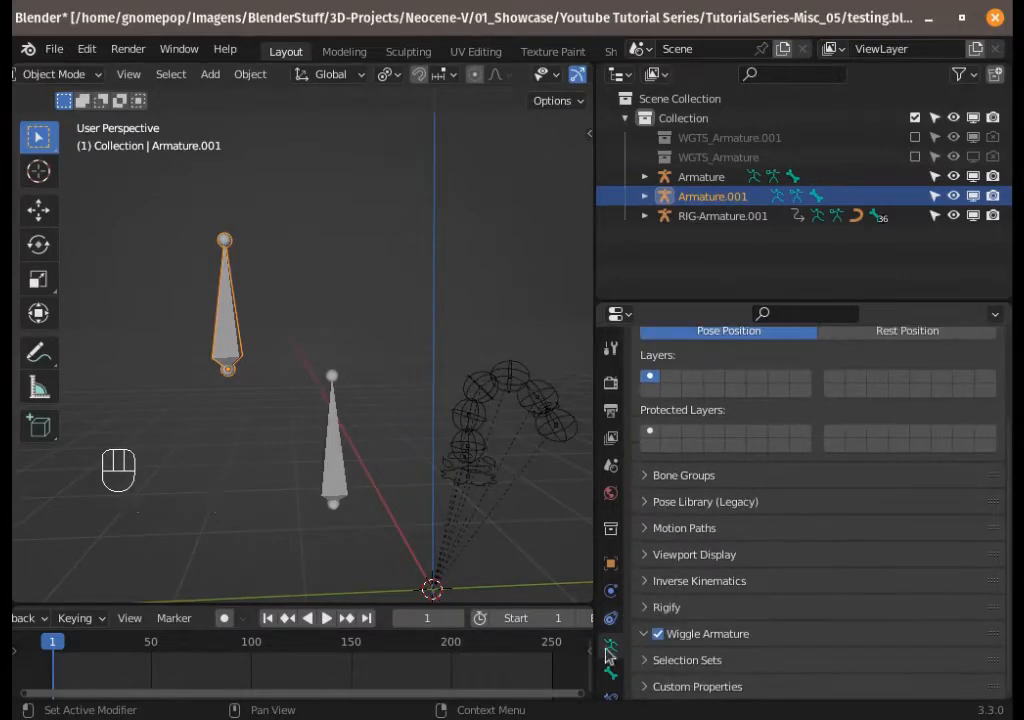
left_click(611, 672)
key("ctrl+Tab")
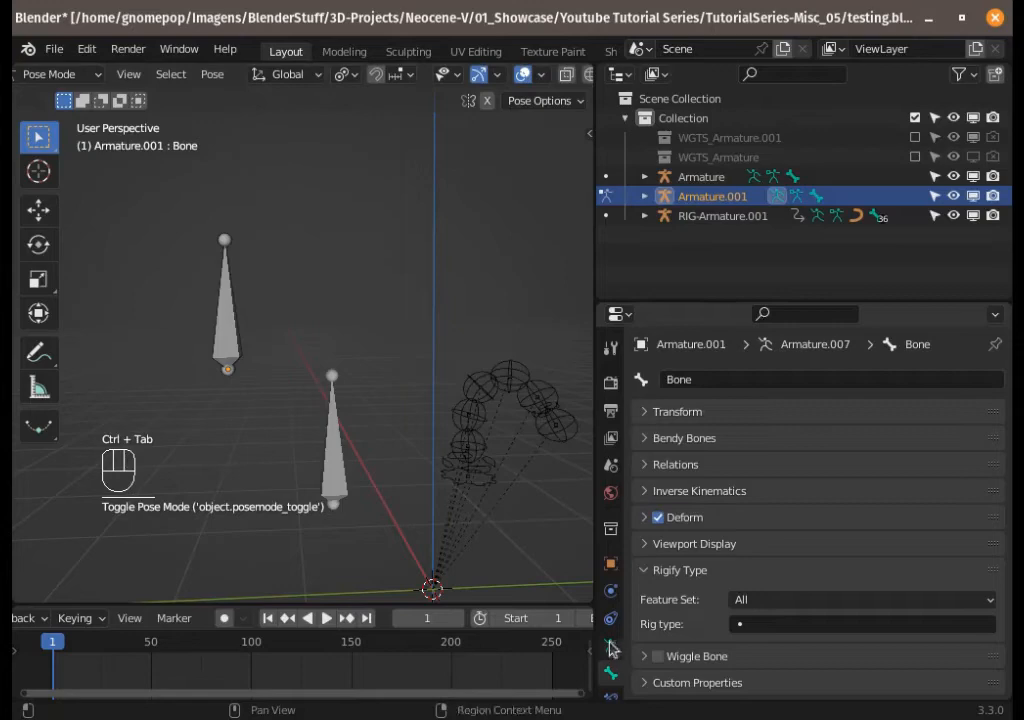
left_click(638, 570)
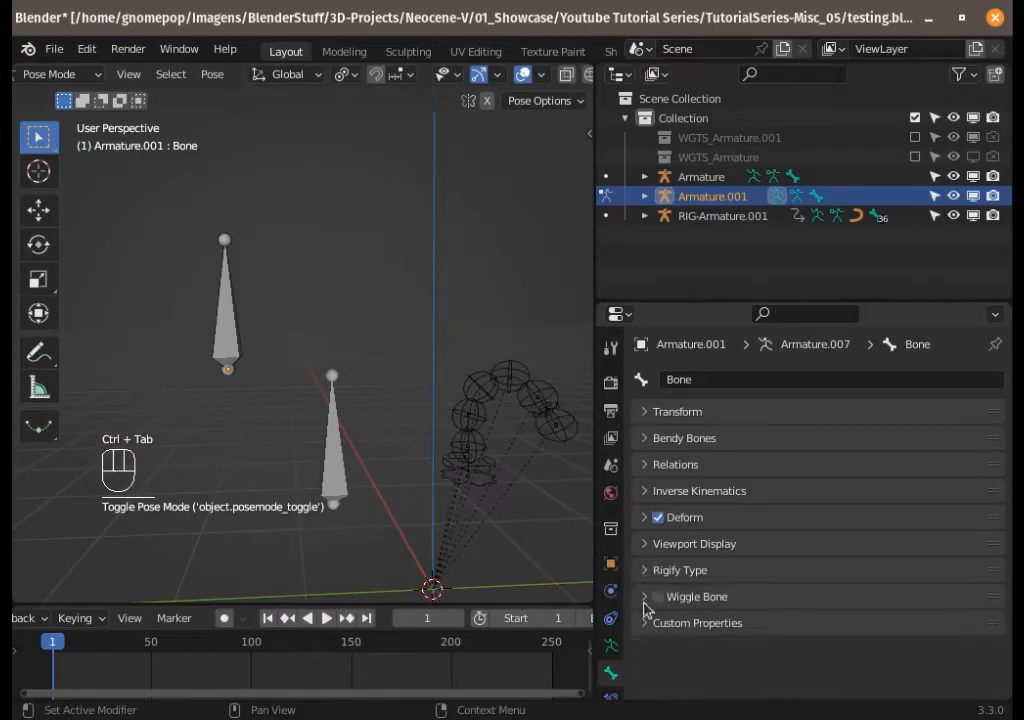
key("ctrl+Tab")
Step: Put the original single-bone armature in Pose Mode and examine its bone's Rigify type and options for comparison
left_click(335, 443)
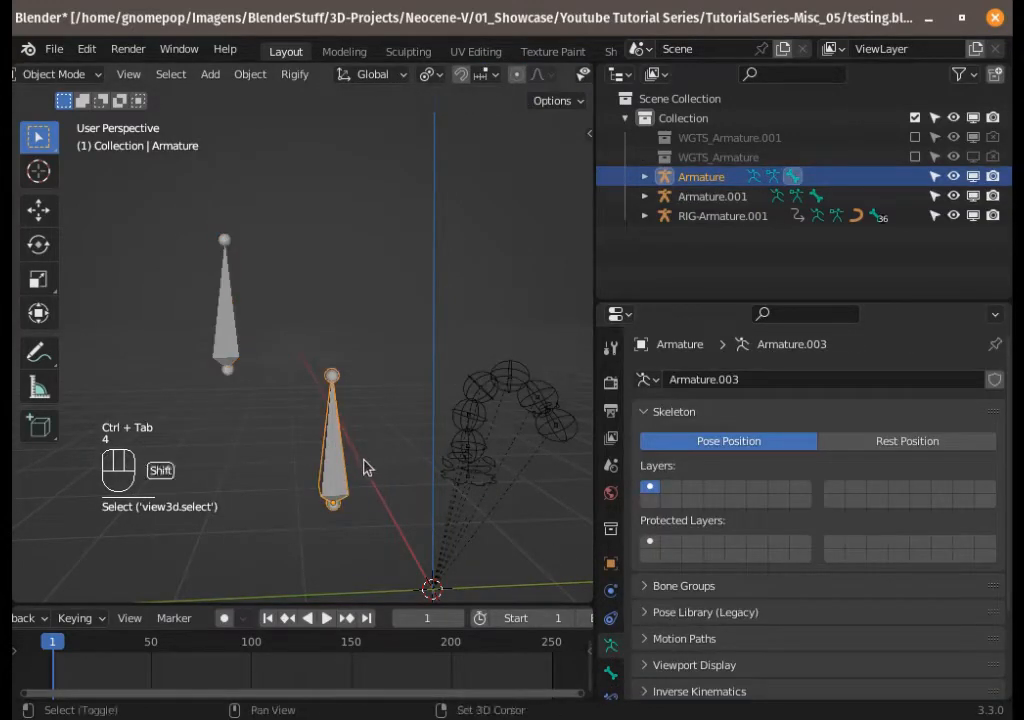
key("ctrl+Tab")
left_click(611, 672)
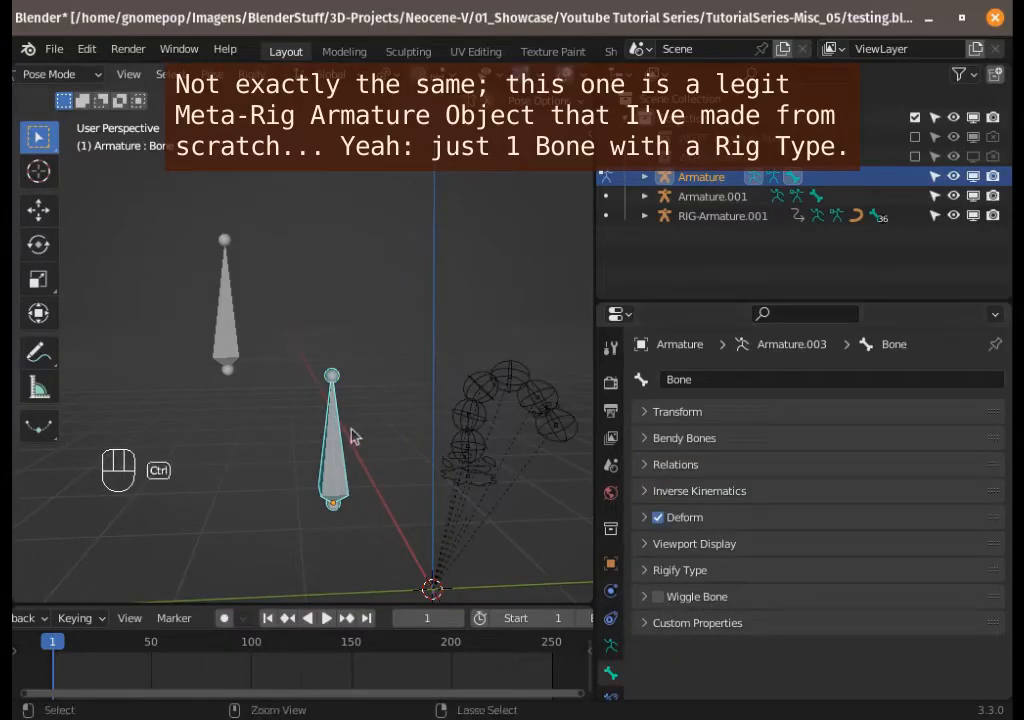
left_click(675, 570)
scroll(791, 429, "down", 5)
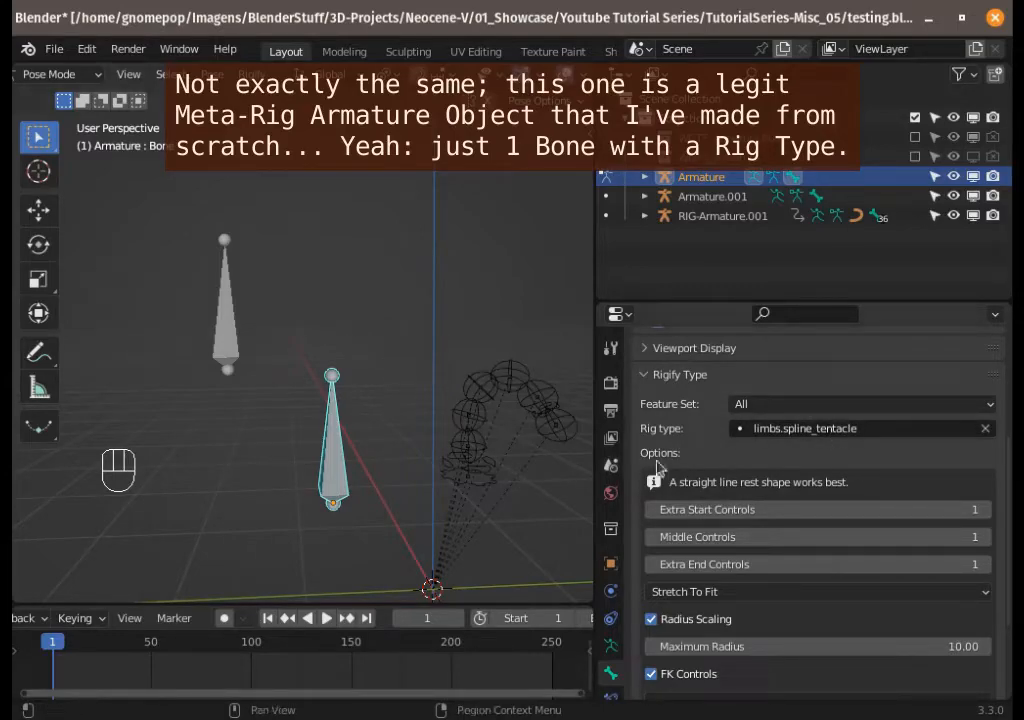
middle_click_drag(377, 359, 357, 363)
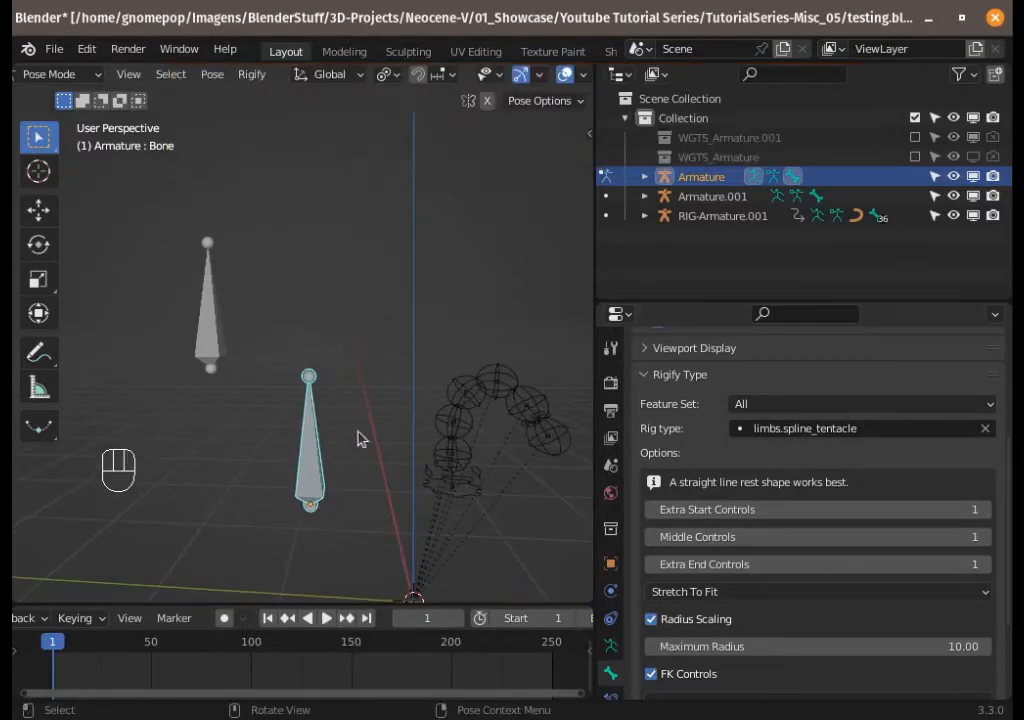
scroll(740, 480, "up", 3)
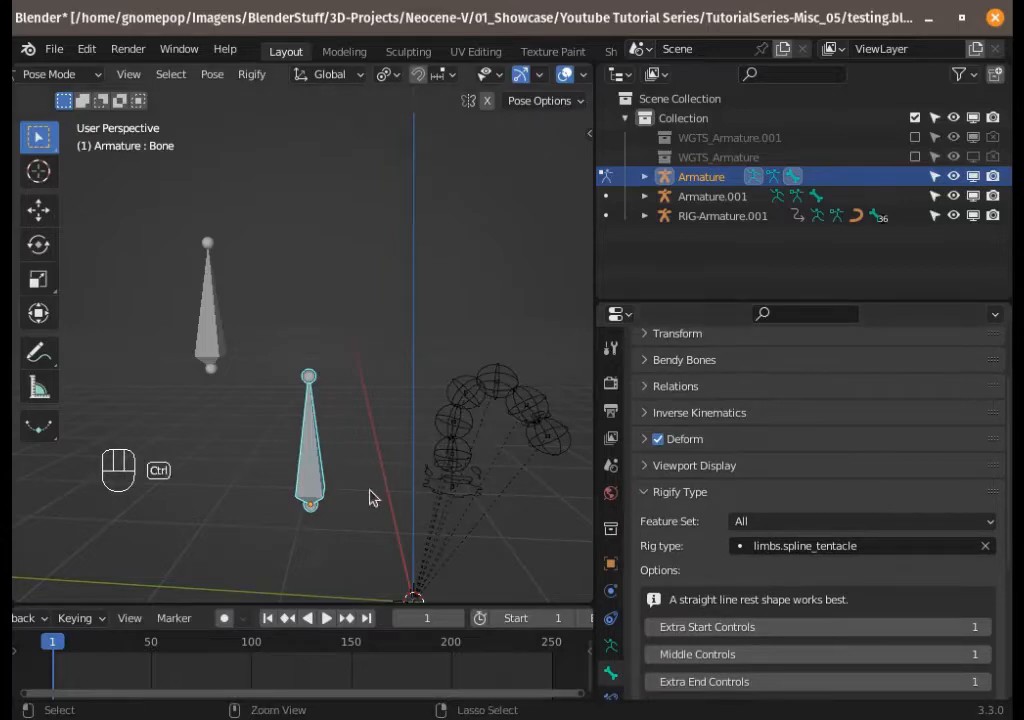
Step: Generate a Rigify rig from the original single-bone armature in Object Mode
key("ctrl+Tab")
left_click(315, 450)
left_click(611, 643)
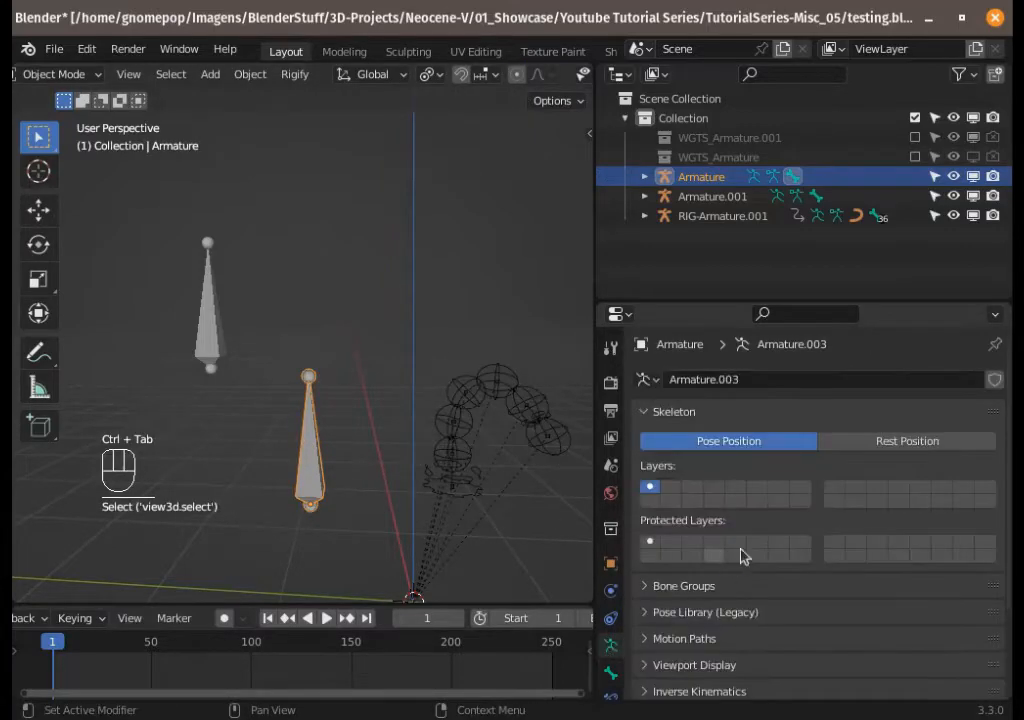
scroll(727, 590, "down", 4)
left_click(648, 607)
scroll(760, 580, "down", 3)
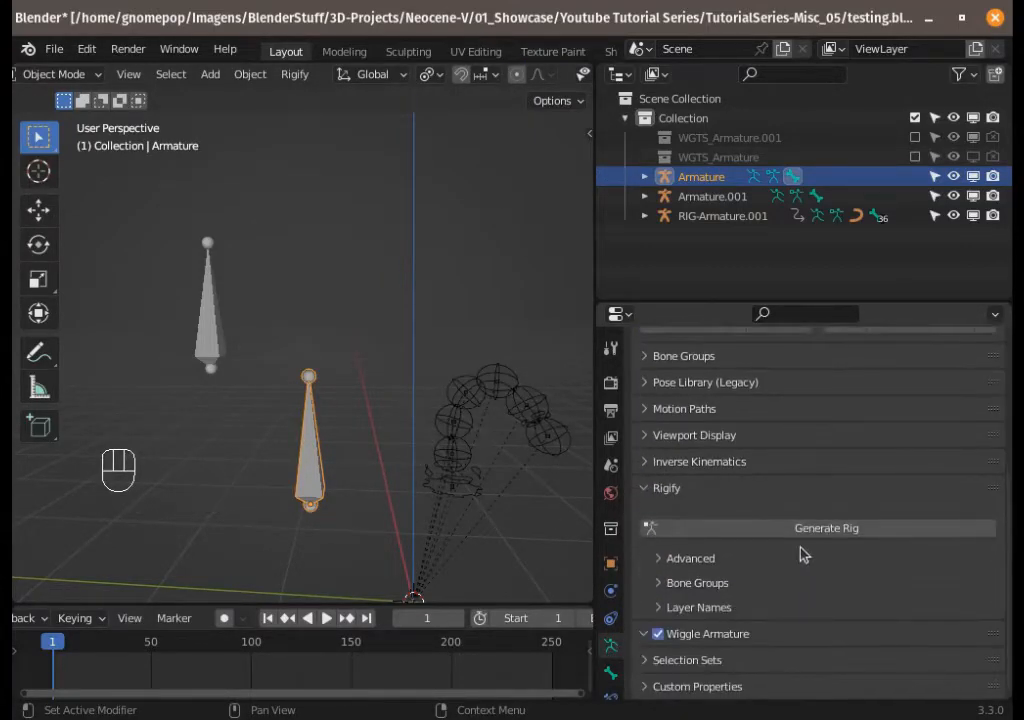
left_click(812, 535)
left_click(343, 446)
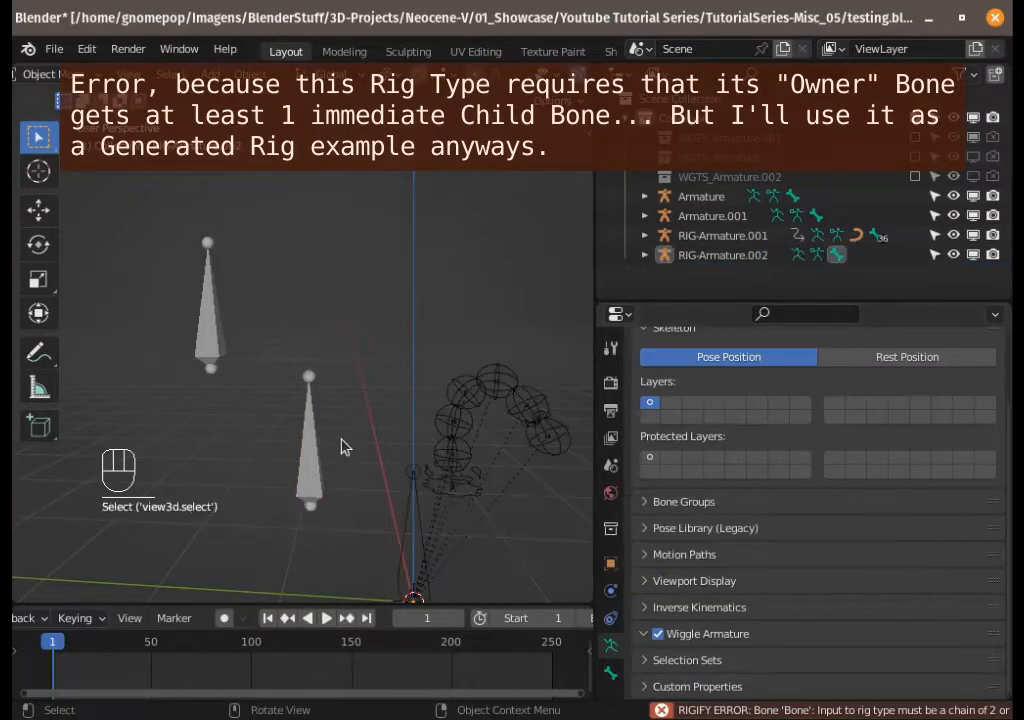
Step: Move the original single-bone armature away from the tentacle rig and bring the generated single-bone rig next to it
left_click(315, 452)
key("g")
left_click(234, 505)
left_click(404, 532)
key("g")
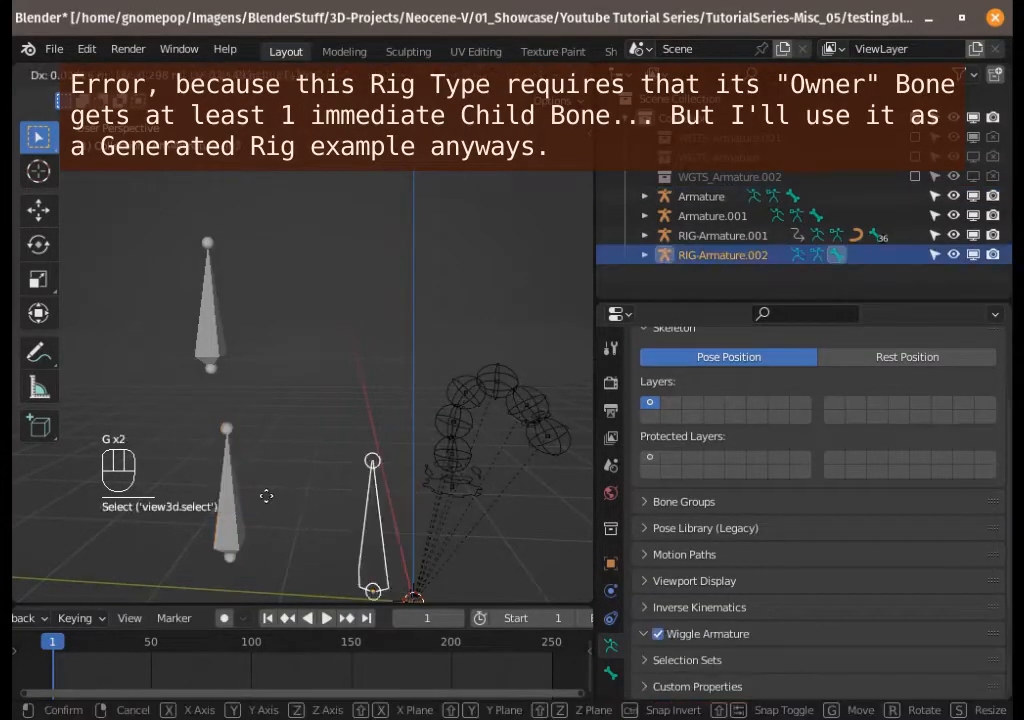
left_click(272, 497)
Step: Fine-tune the original armature's position so it stands beside the generated single-bone rig
left_click(234, 480)
key("g")
left_click(212, 495)
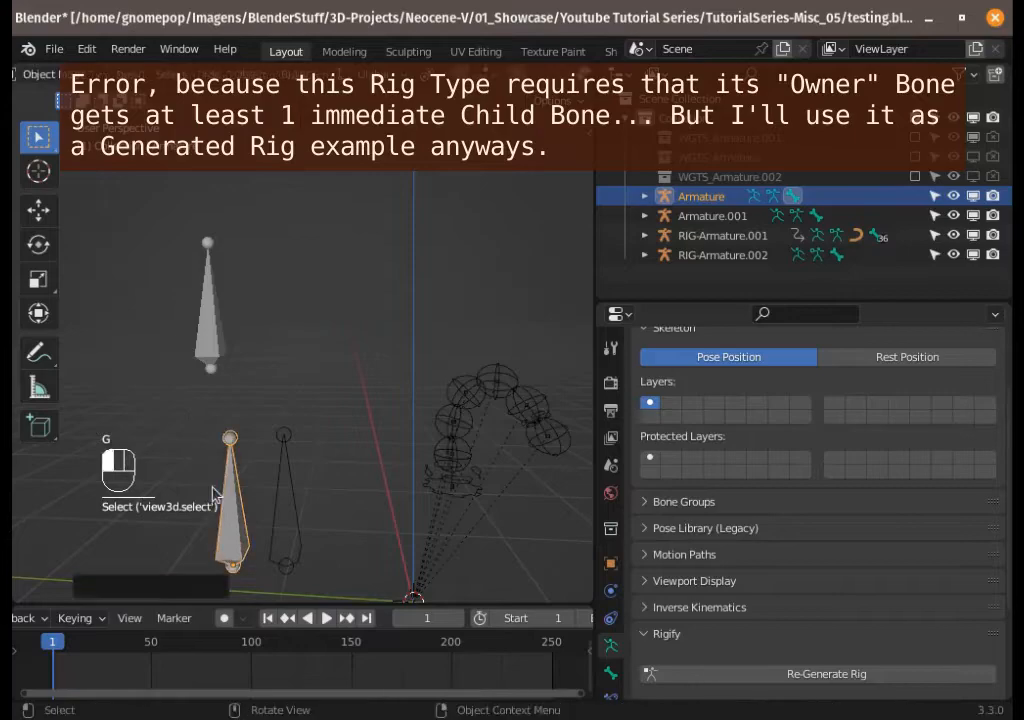
key("g")
left_click(240, 492)
key("g")
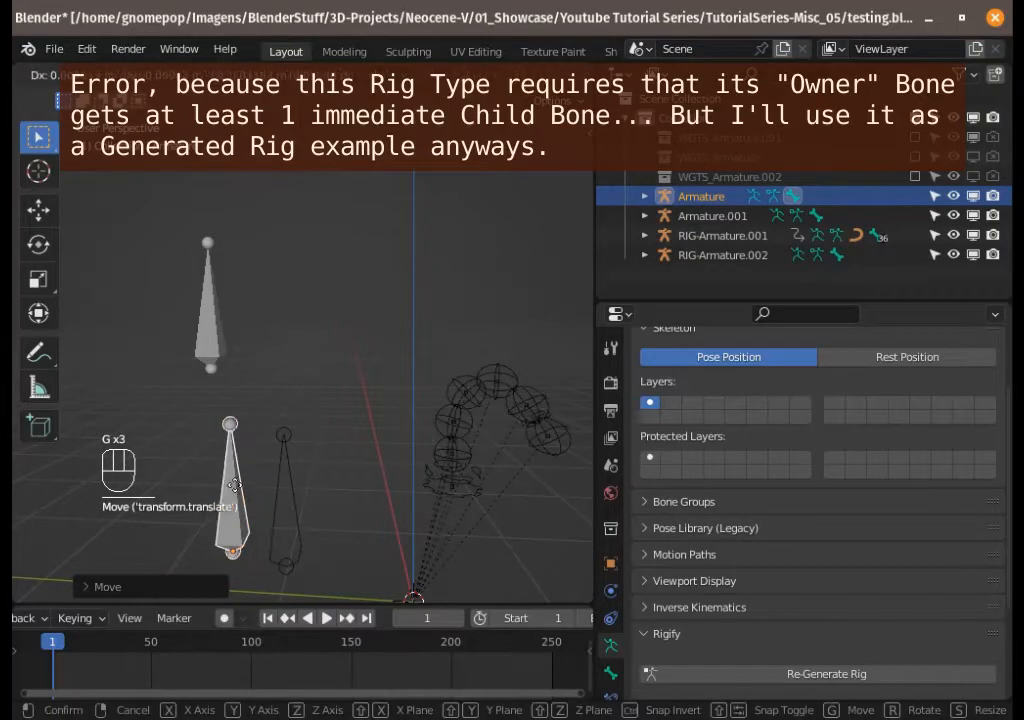
left_click(240, 492)
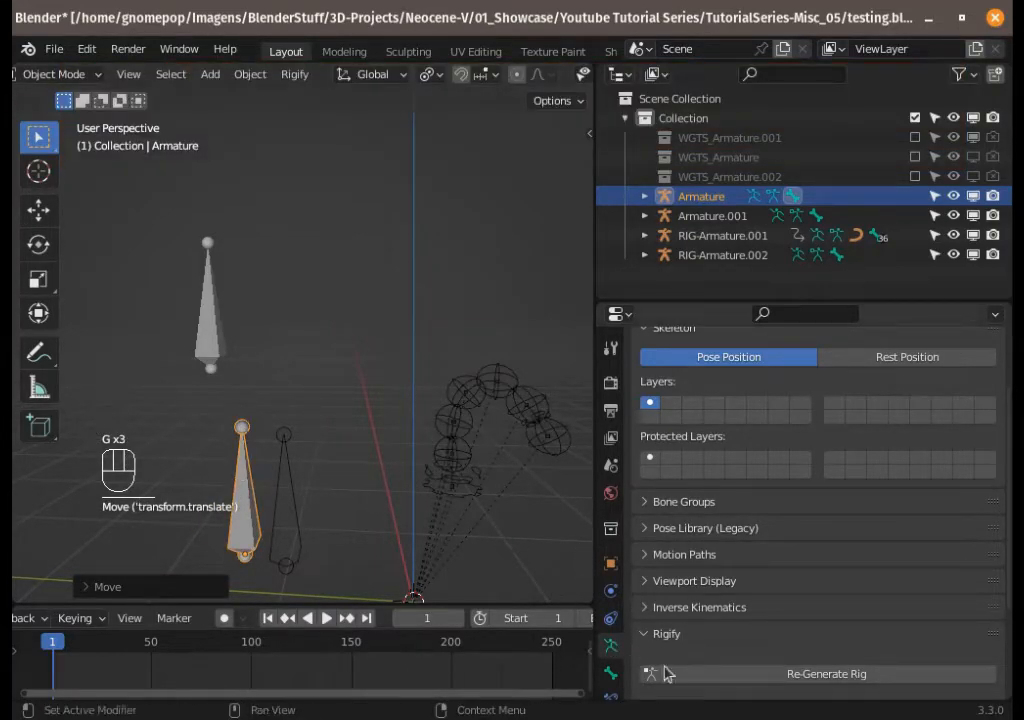
Step: Expand the original armature's advanced Rigify options and review its Overwrite Existing settings
scroll(818, 679, "down", 4)
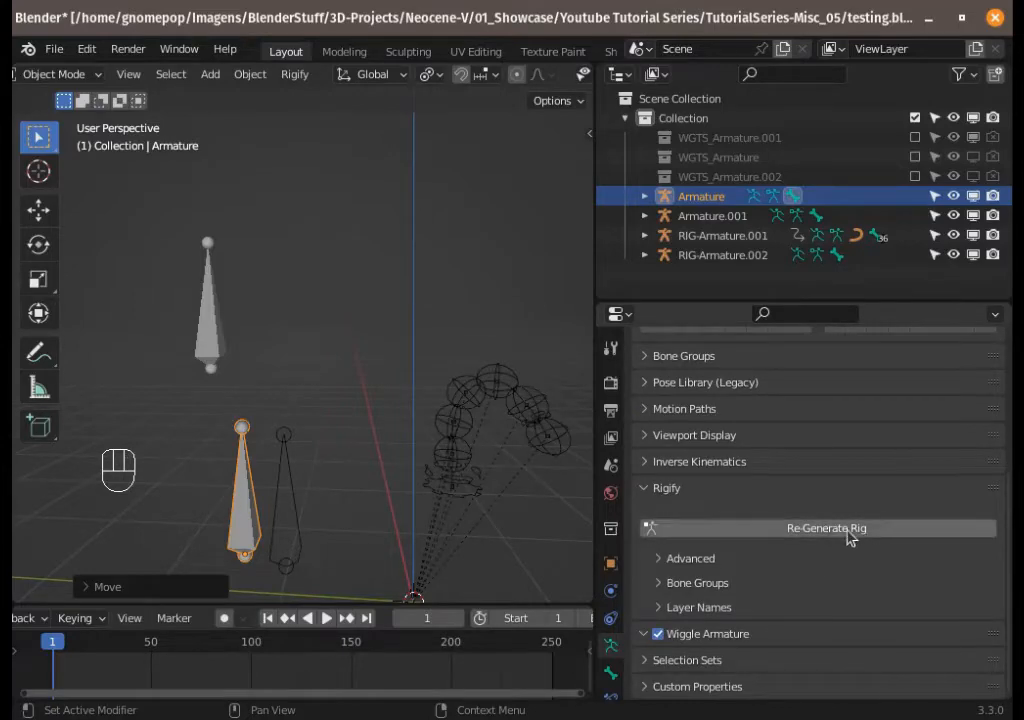
left_click(656, 559)
scroll(820, 588, "down", 2)
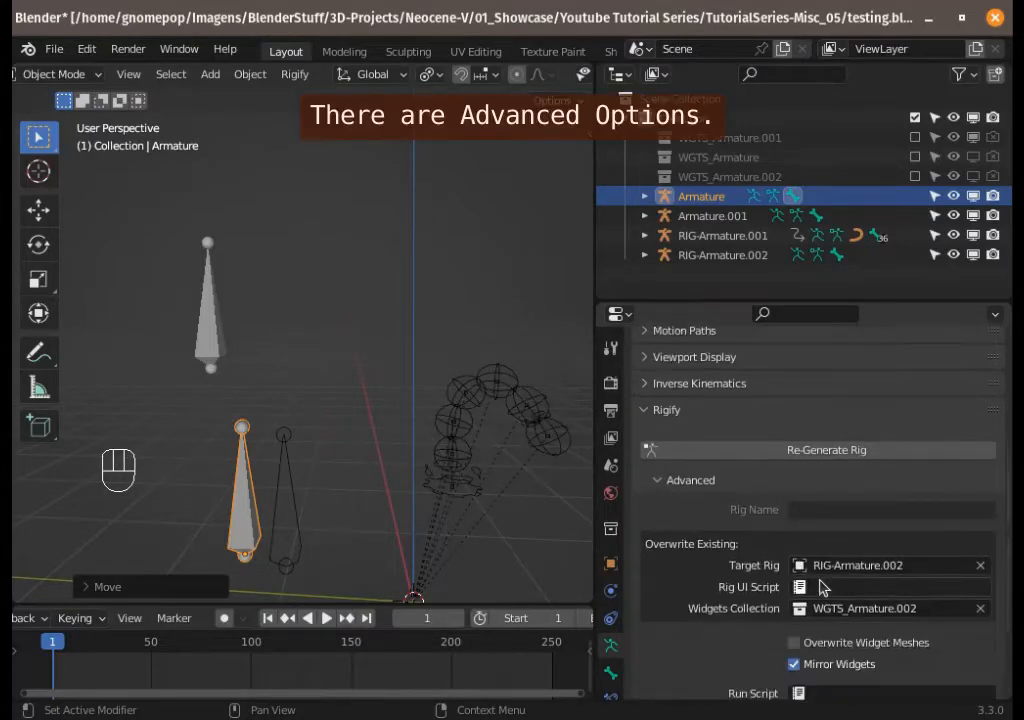
Step: Put the generated single-bone rig RIG-Armature.002 in Pose Mode and inspect its bone's properties
left_click(287, 488)
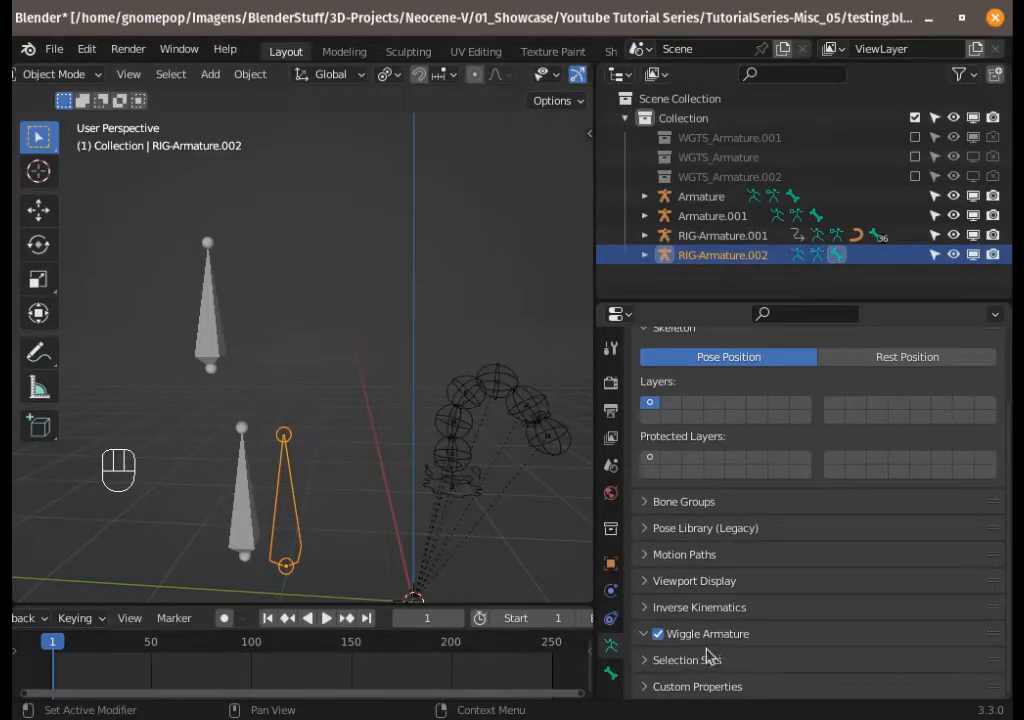
left_click(611, 673)
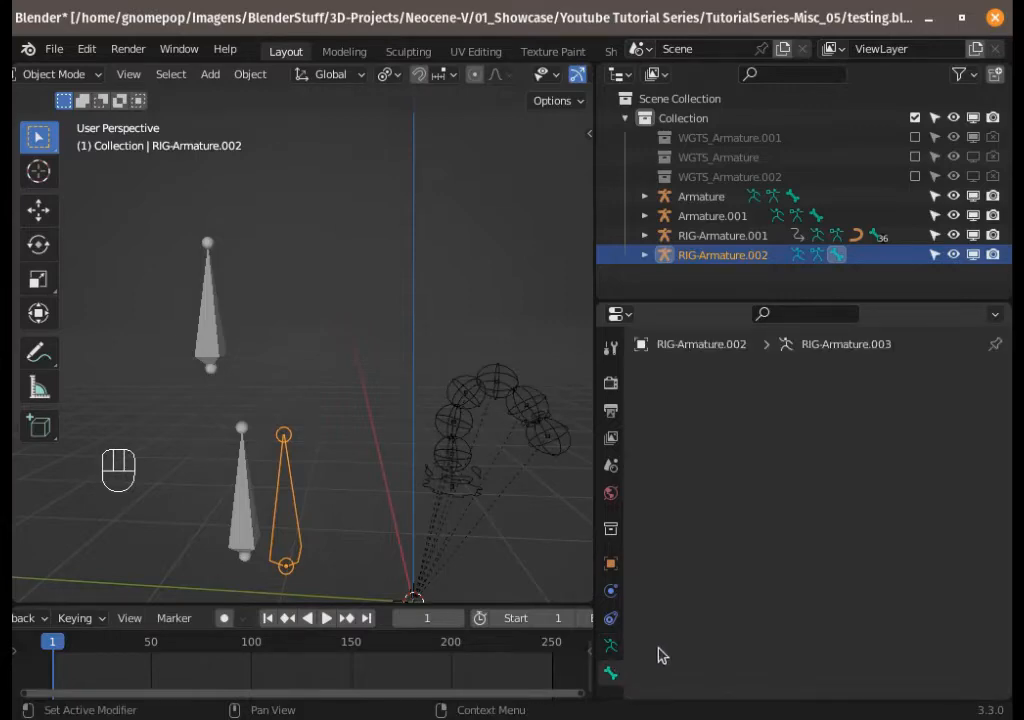
key("ctrl+Tab")
left_click(300, 520)
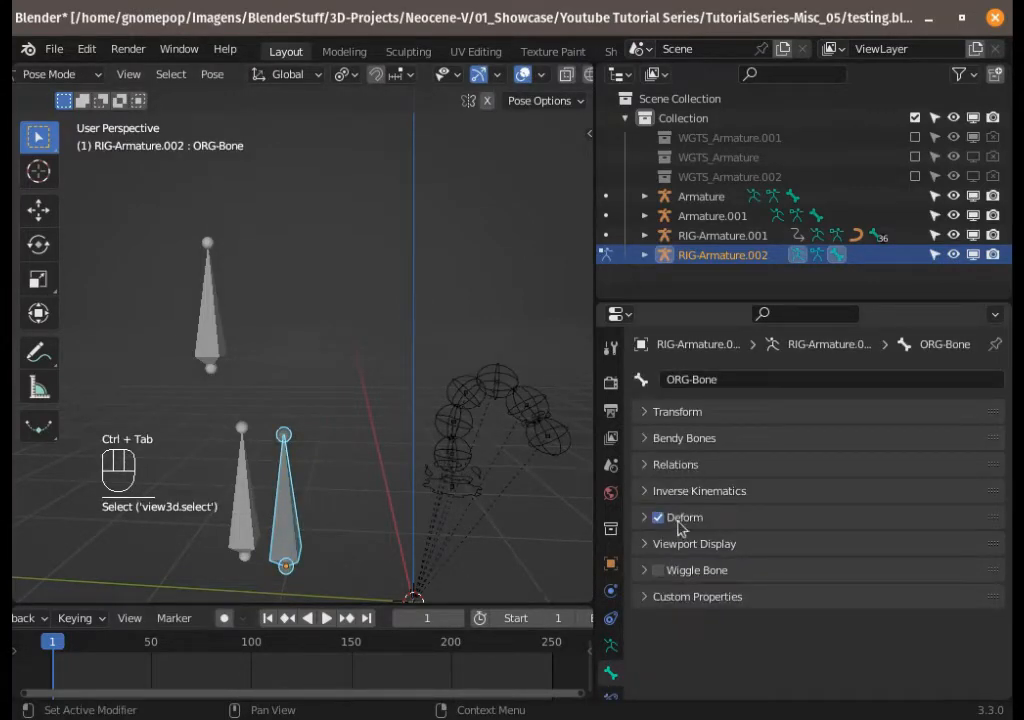
Step: Check the generated single-bone rig in Edit Mode for Rigify settings in its armature properties and the viewport sidebar
left_click(611, 645)
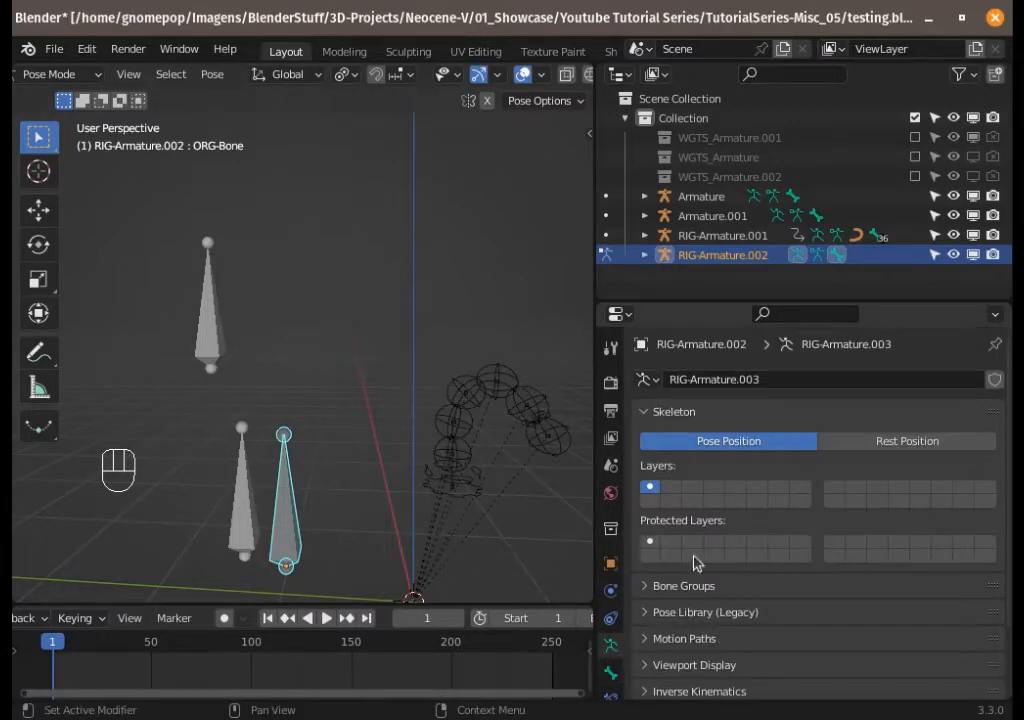
key("Tab")
scroll(679, 610, "down", 2)
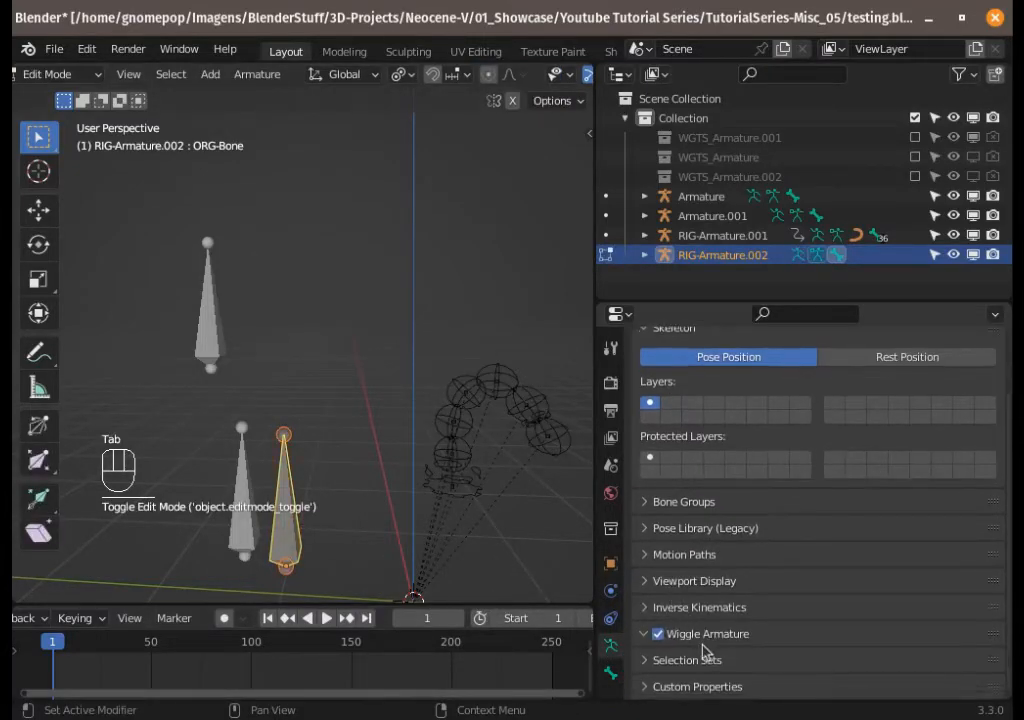
scroll(650, 649, "up", 2)
scroll(625, 620, "down", 2)
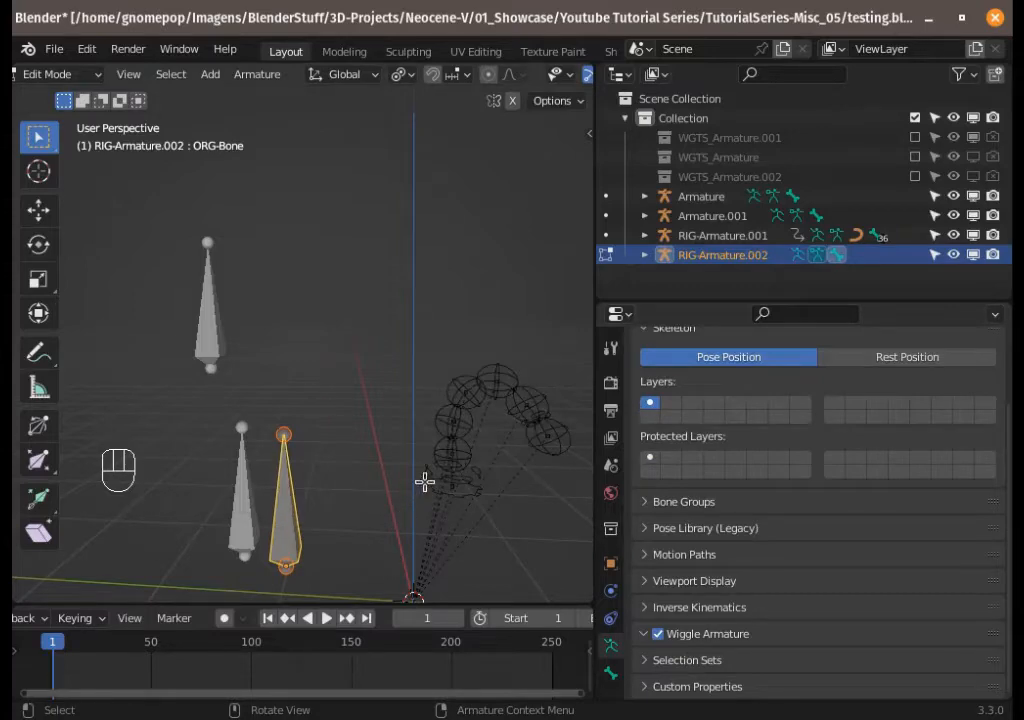
key("n")
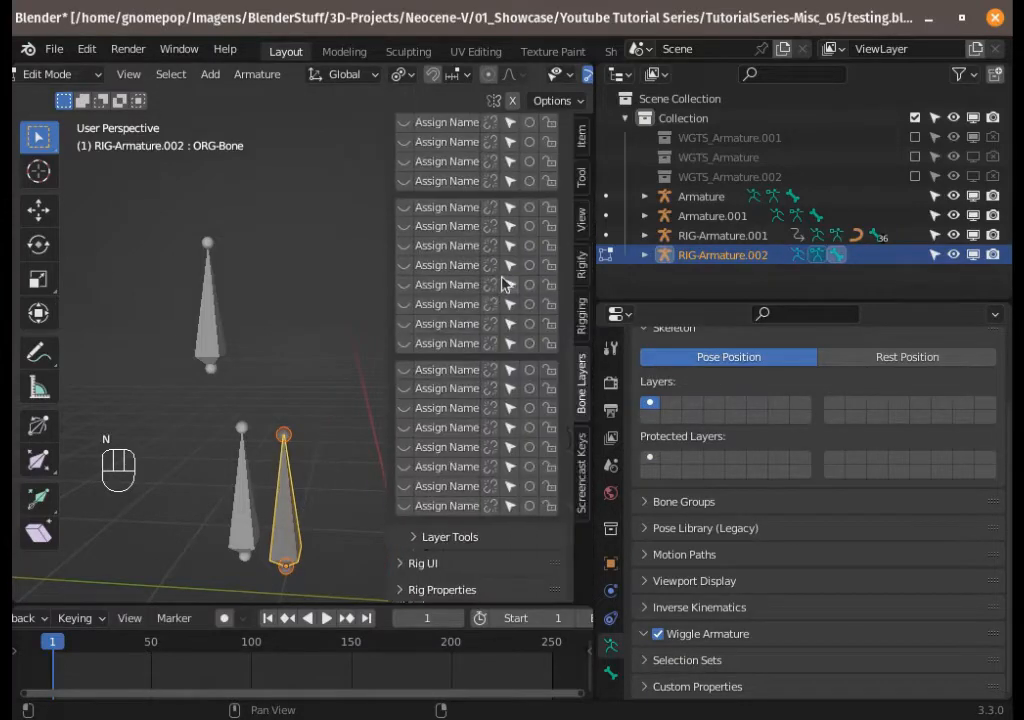
key("n")
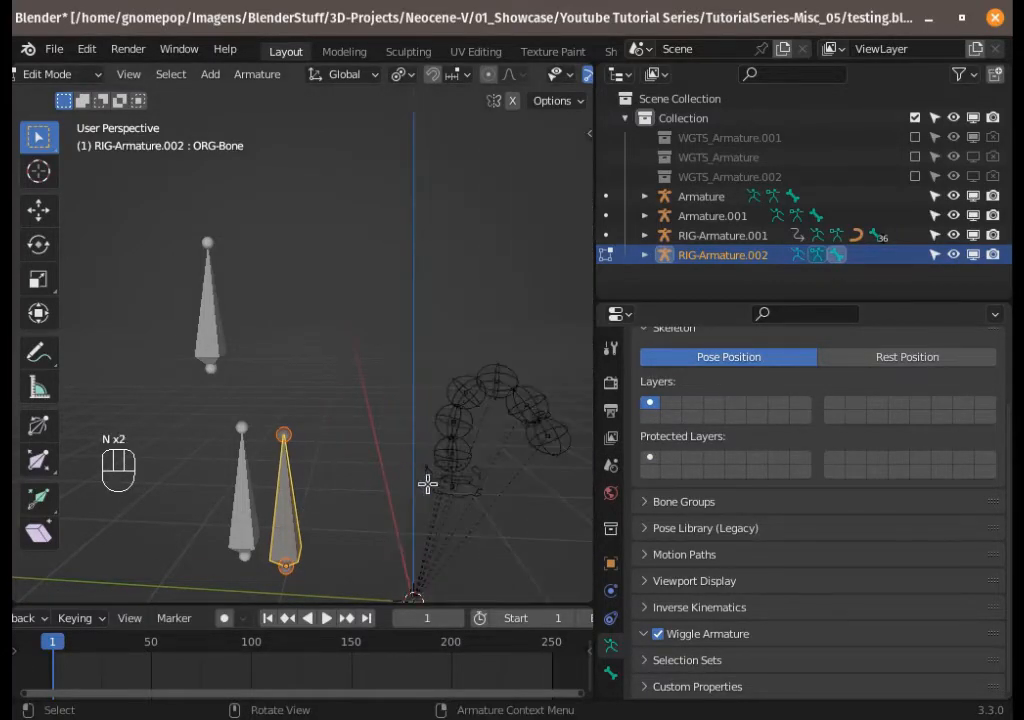
Step: Put the tentacle rig RIG-Armature.001 in Pose Mode and check the viewport sidebar for Rigify settings on its tentacle01-end control
key("ctrl+Tab")
left_click(490, 412)
left_click(522, 402)
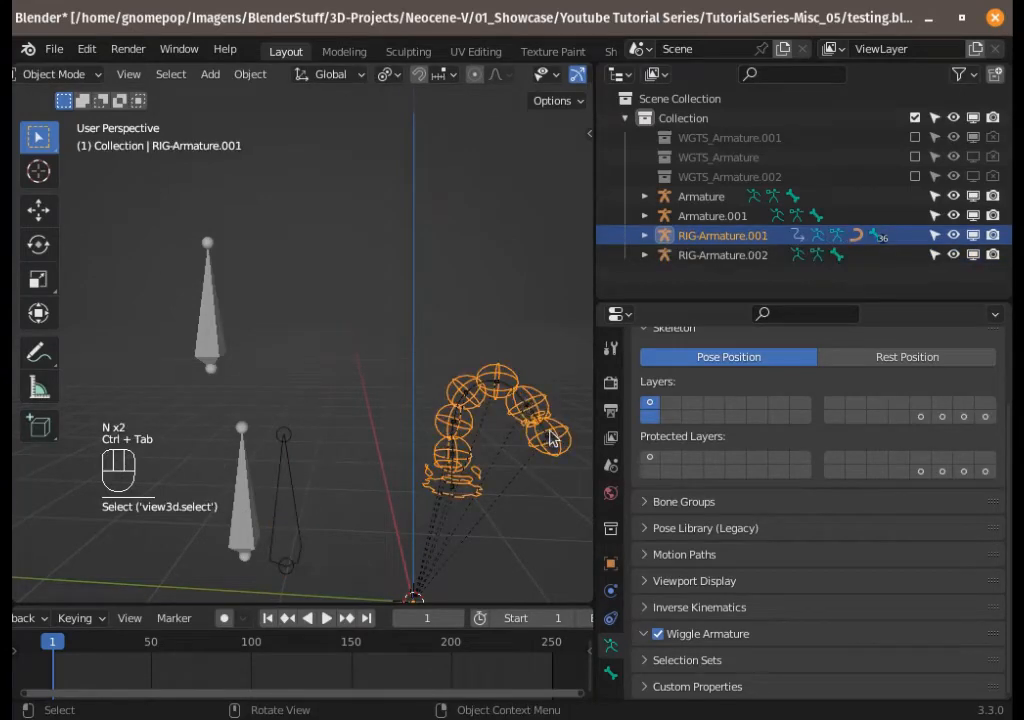
key("ctrl+Tab")
left_click(548, 436)
key("n")
scroll(548, 415, "down", 1)
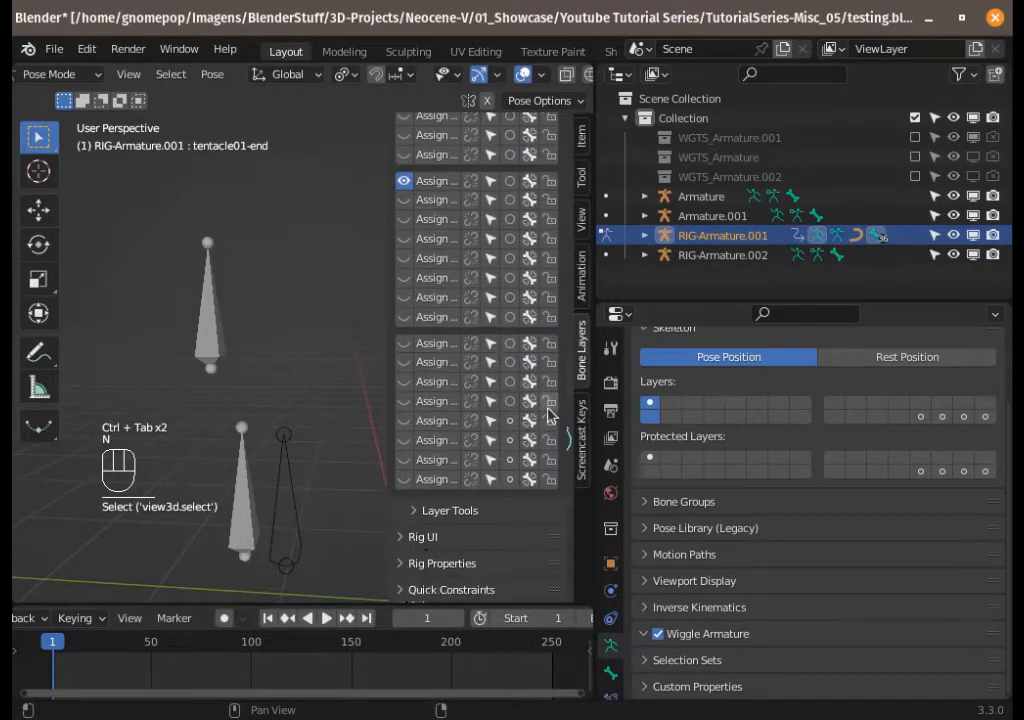
left_click(586, 294)
scroll(549, 320, "down", 5)
left_click(583, 222)
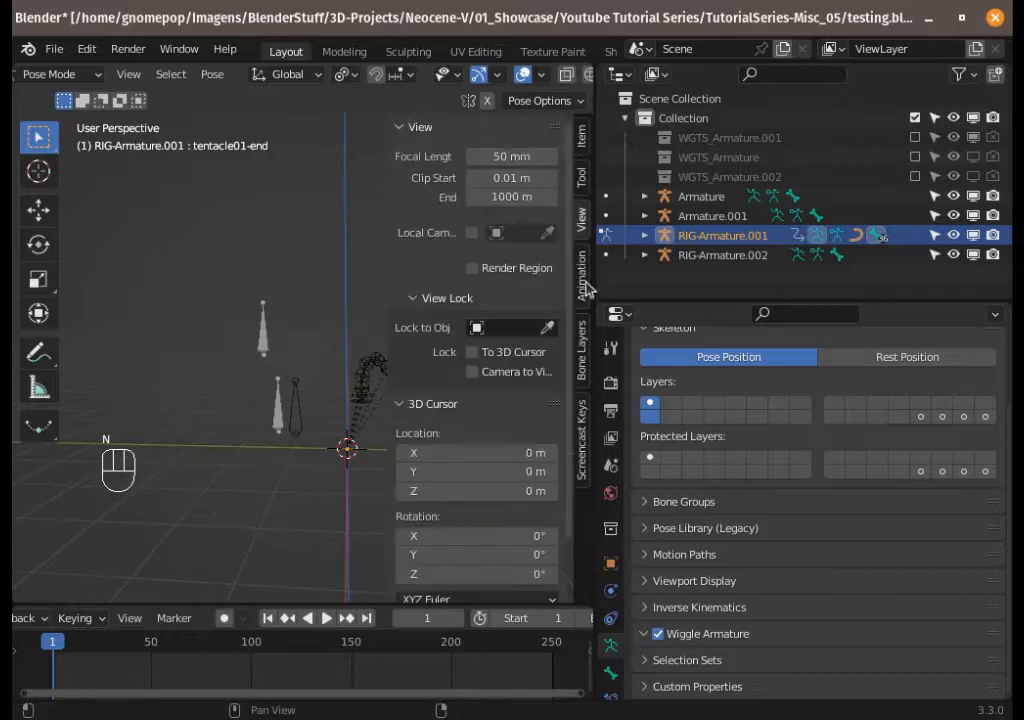
left_click(583, 353)
scroll(492, 459, "down", 7)
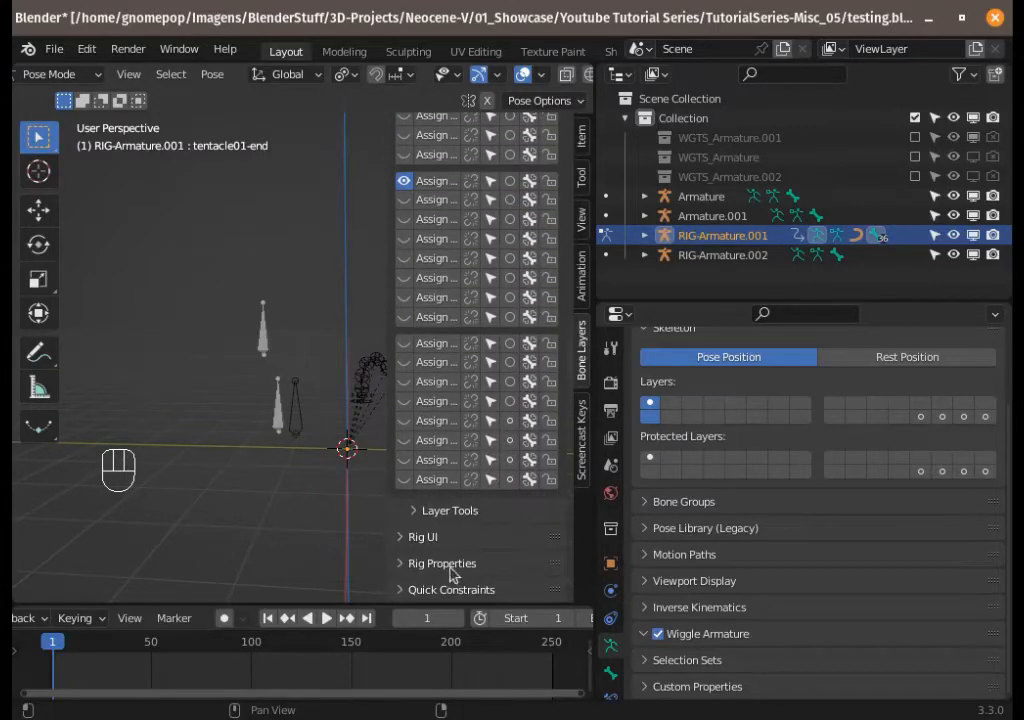
Step: Expand and review the tentacle rig's Rig UI, Rig Properties and Quick Constraints settings, and return to Object Mode
left_click(414, 562)
left_click(469, 540)
scroll(414, 560, "down", 6)
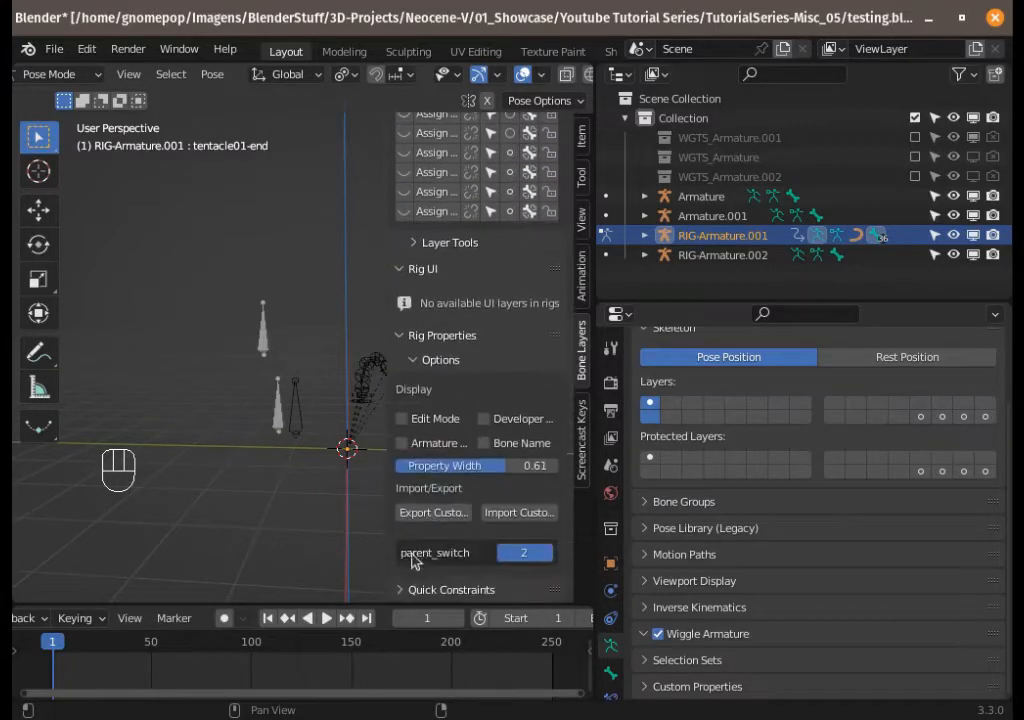
left_click(401, 590)
scroll(437, 500, "down", 4)
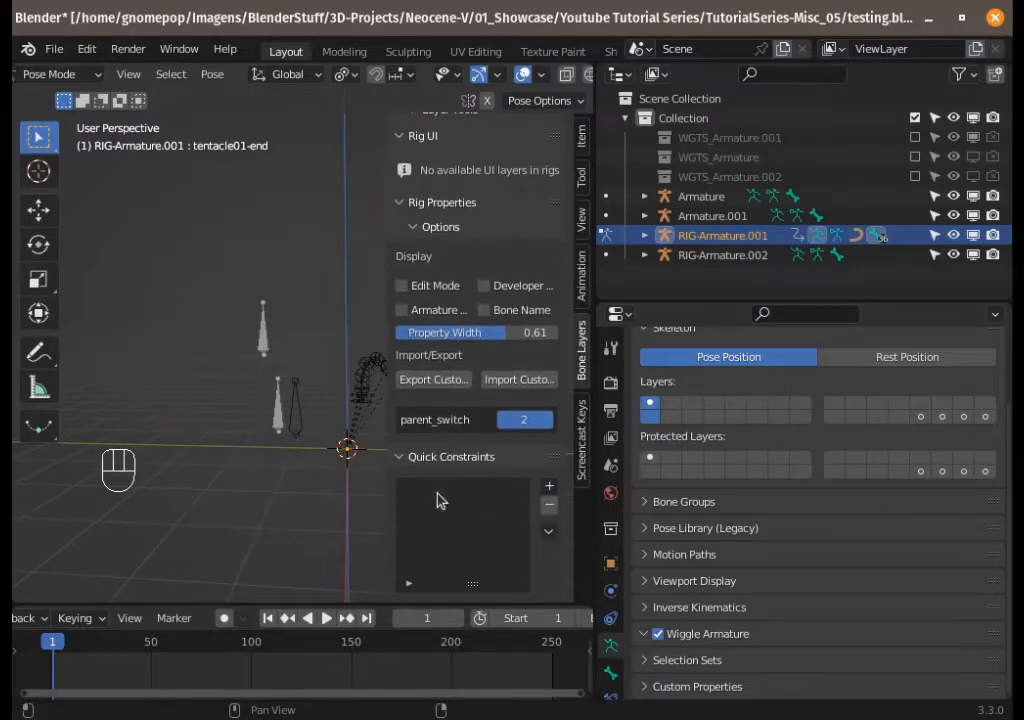
scroll(430, 400, "up", 4)
scroll(420, 380, "down", 4)
scroll(432, 294, "up", 1)
scroll(432, 294, "up", 1)
scroll(418, 438, "down", 2)
key("n")
key("ctrl+Tab")
Step: Box-select both generated rigs, RIG-Armature.001 and RIG-Armature.002, and clear the selection
scroll(420, 478, "up", 3)
middle_click_drag(383, 487, 400, 490)
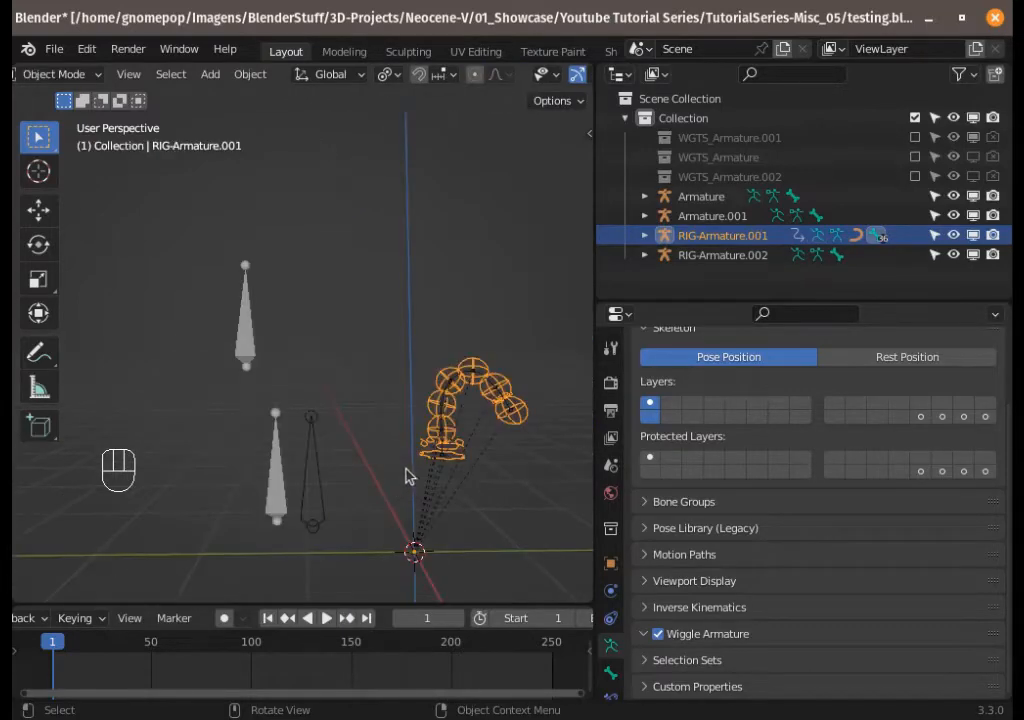
left_click(311, 505, "shift")
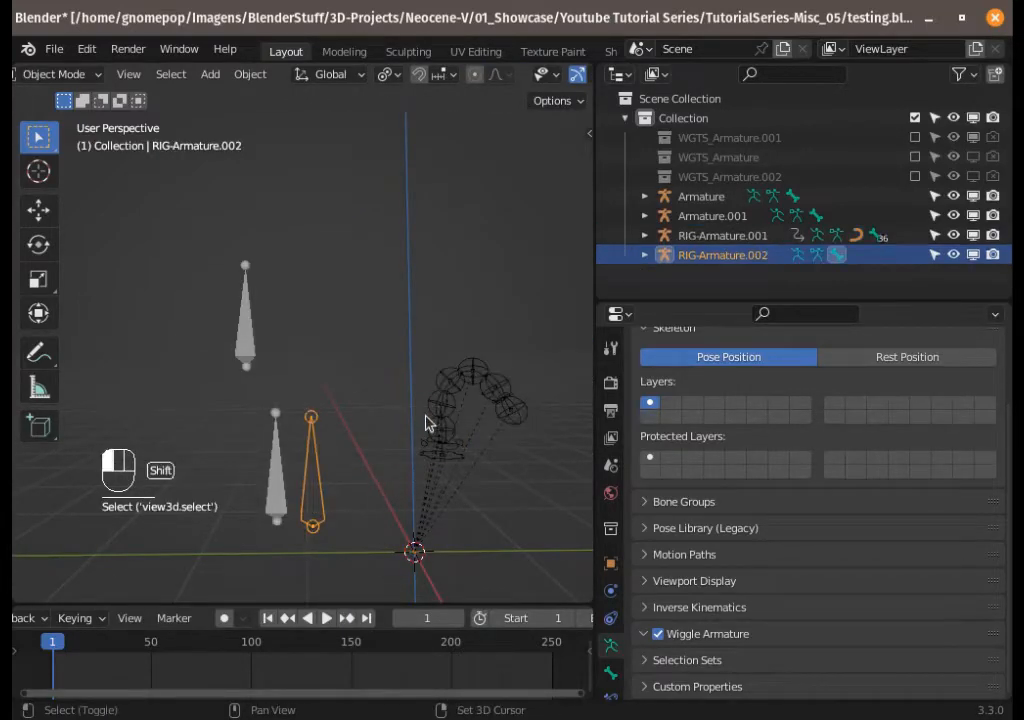
left_click(427, 421, "shift")
key("b")
left_click_drag(294, 582, 557, 296)
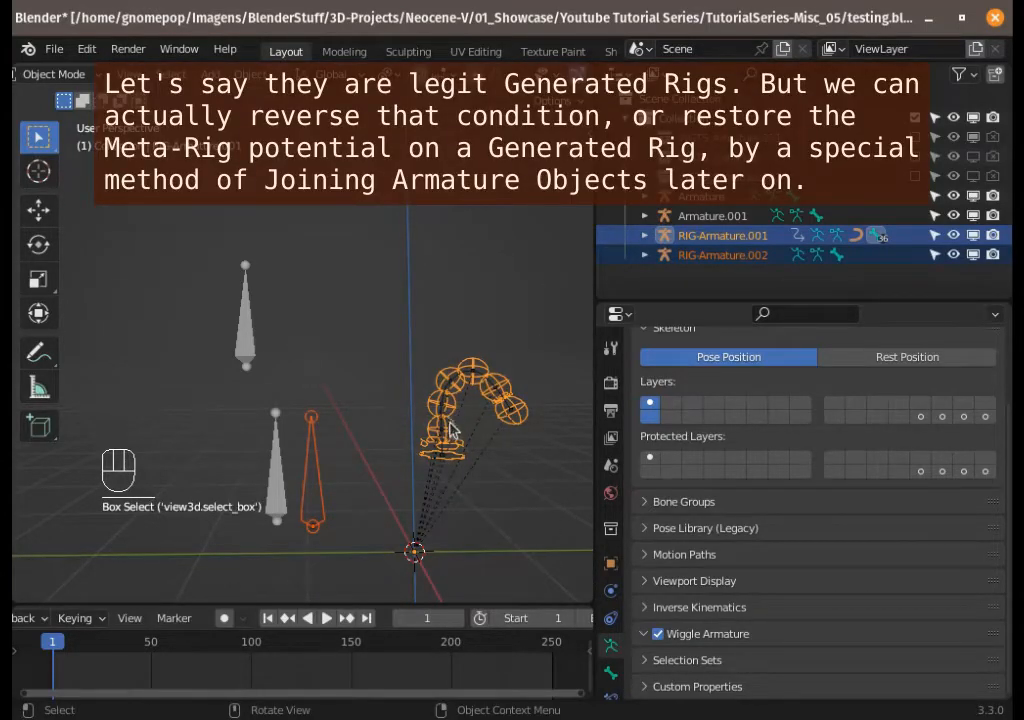
middle_click_drag(367, 450, 379, 458, "shift")
key("alt+a")
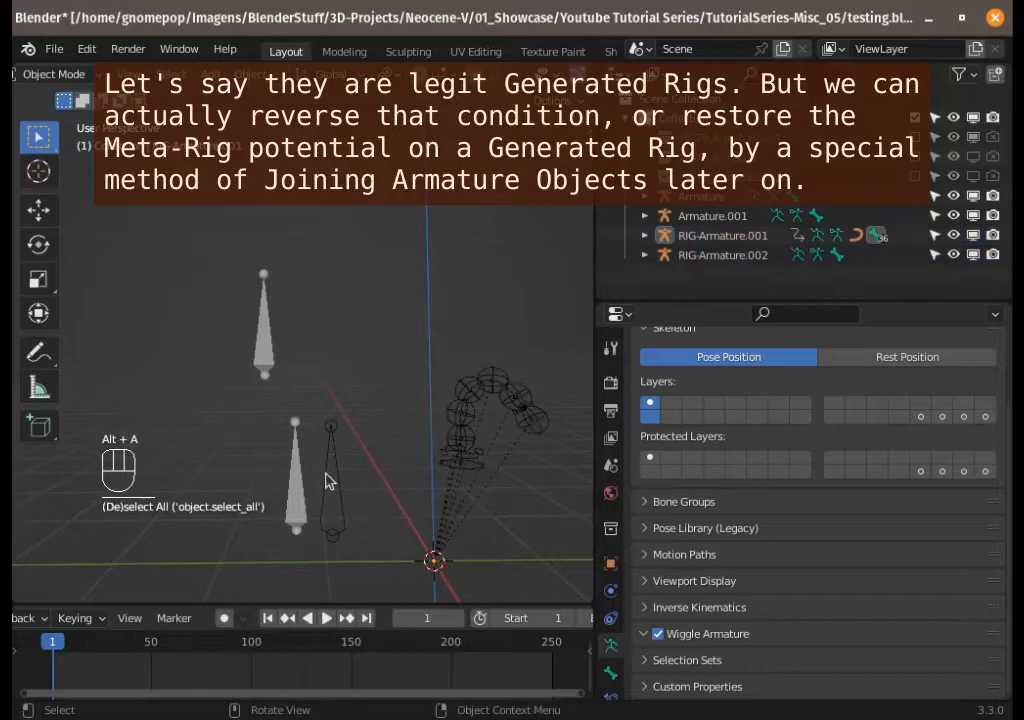
Step: Move the generated single-bone rig RIG-Armature.002 closer to the tentacle rig
left_click(330, 480)
key("g")
left_click(393, 465)
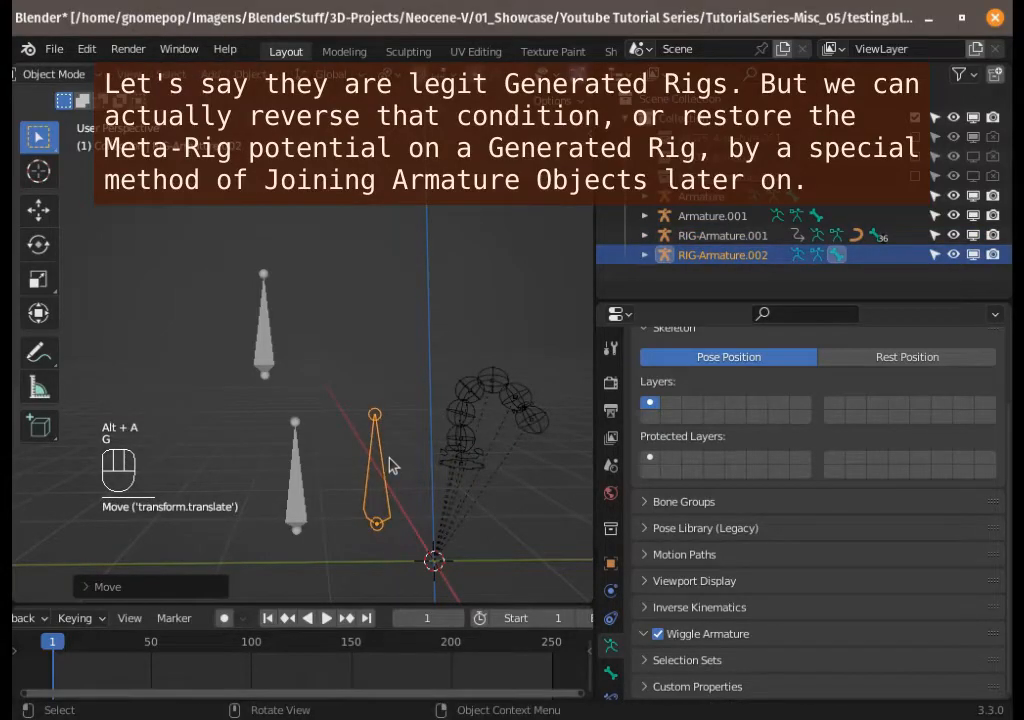
Step: Move Armature and Armature.001 away from the generated rigs so they stand one above the other
left_click(305, 483)
key("g")
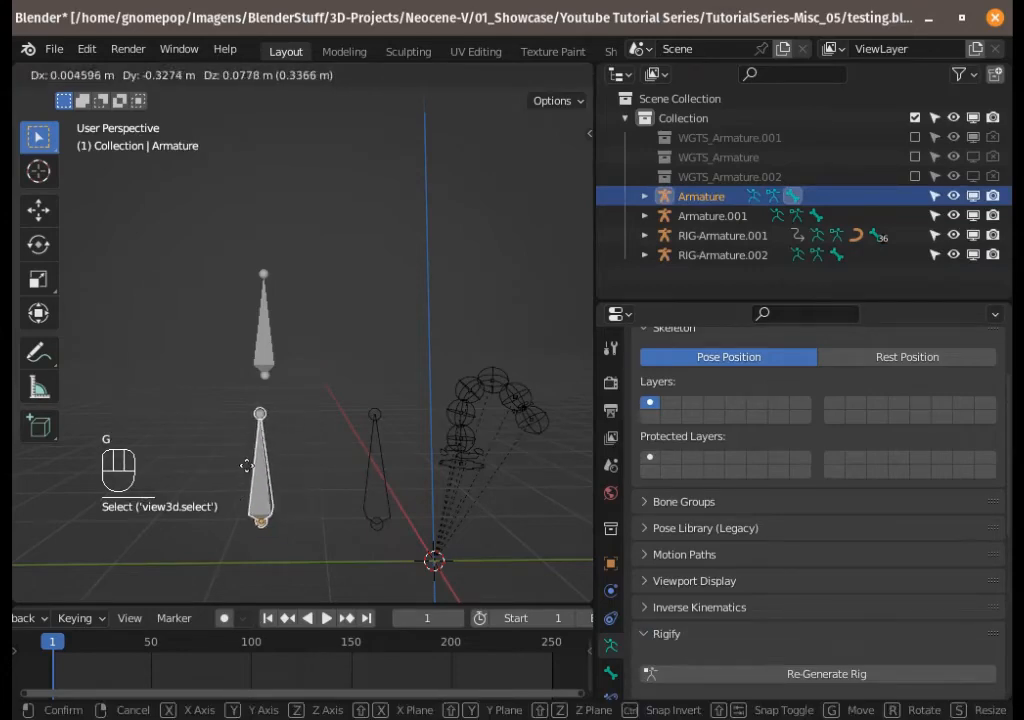
left_click(247, 466)
left_click(250, 351)
key("g")
left_click(234, 318)
left_click(247, 458)
key("g")
left_click(214, 455)
left_click(210, 272)
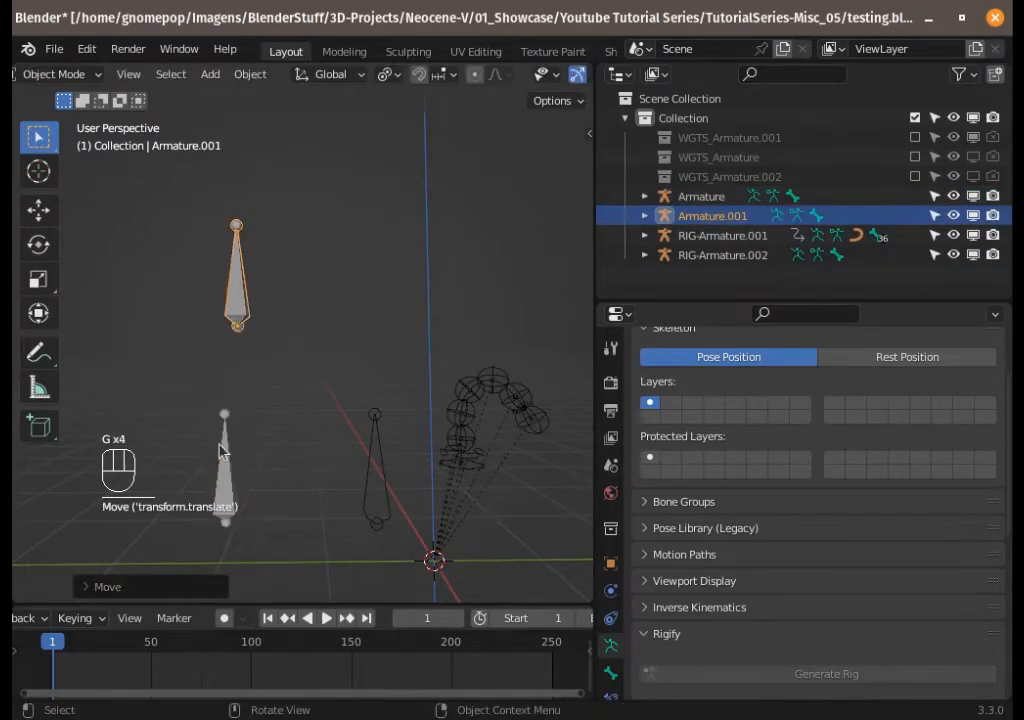
left_click(219, 445)
key("g")
left_click(211, 419)
left_click(231, 276)
key("g")
left_click(202, 267)
Step: Compare the Rigify generation and Overwrite Existing settings of Armature with those of Armature.001
left_click(228, 480)
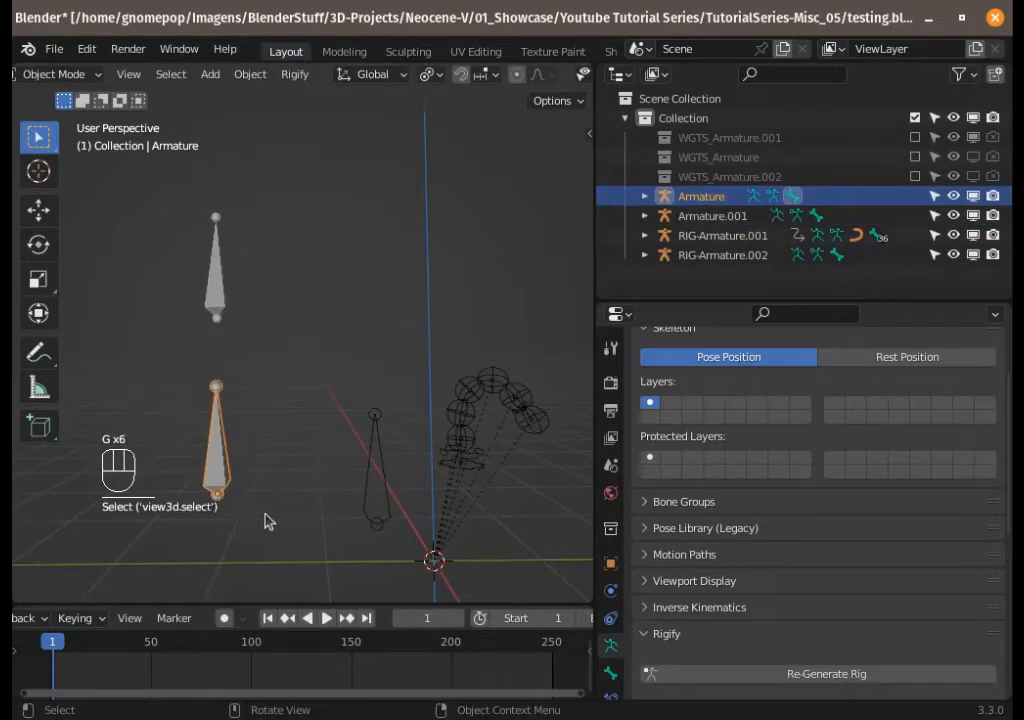
scroll(788, 679, "down", 4)
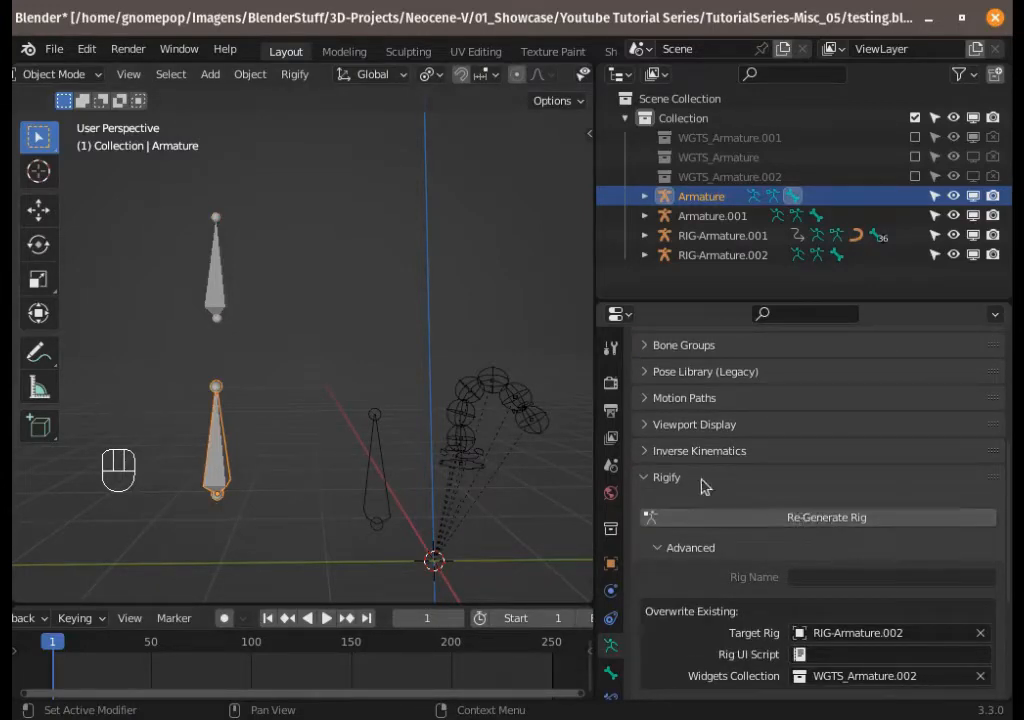
left_click(228, 270)
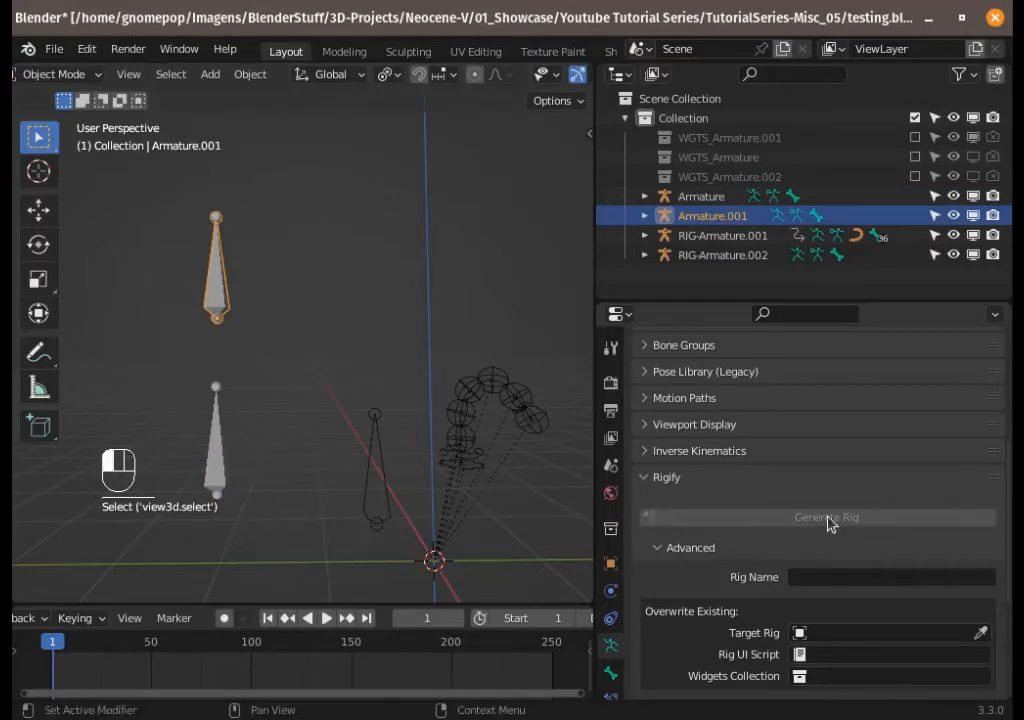
scroll(818, 615, "down", 3)
Step: Inspect the available Rigify rig types for Armature.001's bone in Pose Mode, and return to Object Mode without assigning one
key("ctrl+Tab")
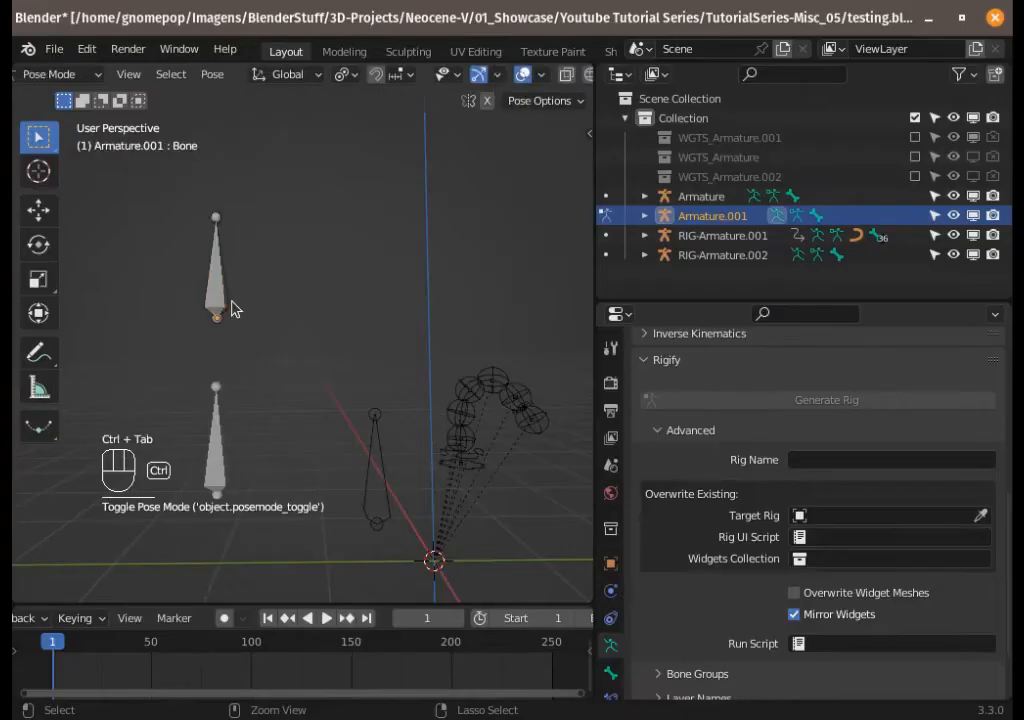
left_click(222, 303)
scroll(614, 624, "down", 1)
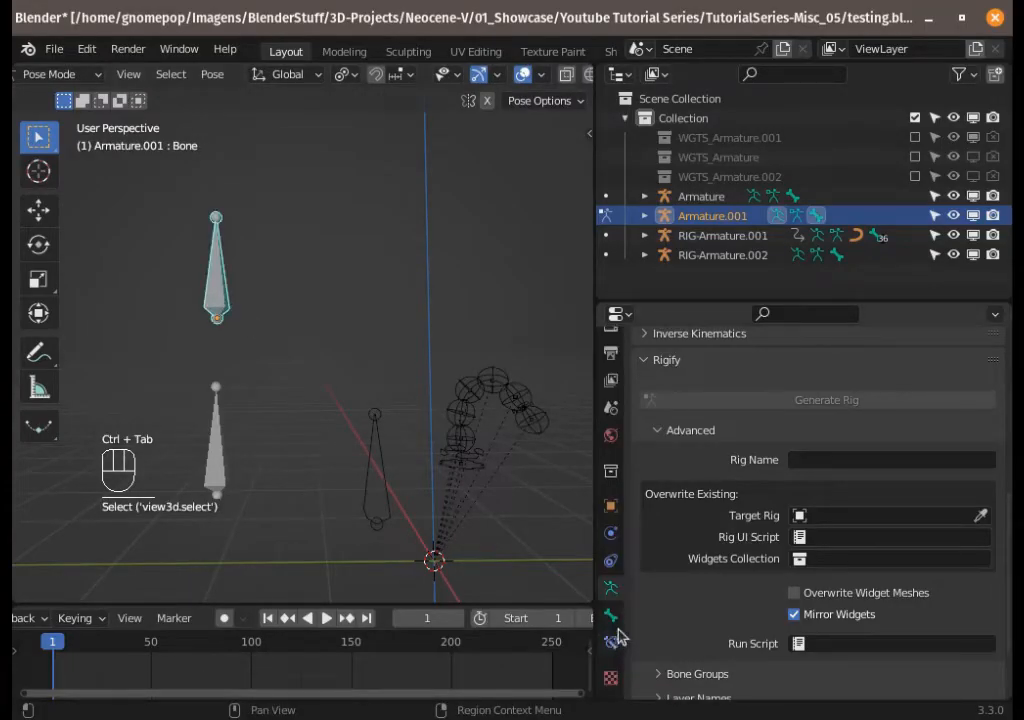
left_click(611, 618)
left_click(760, 624)
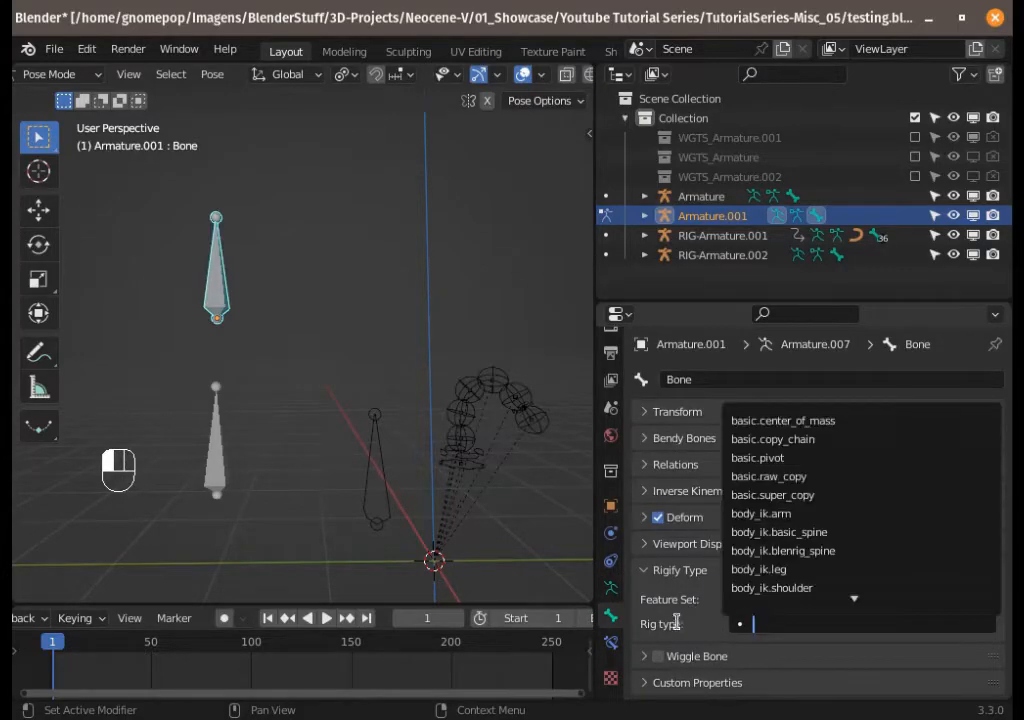
key("ctrl+Tab")
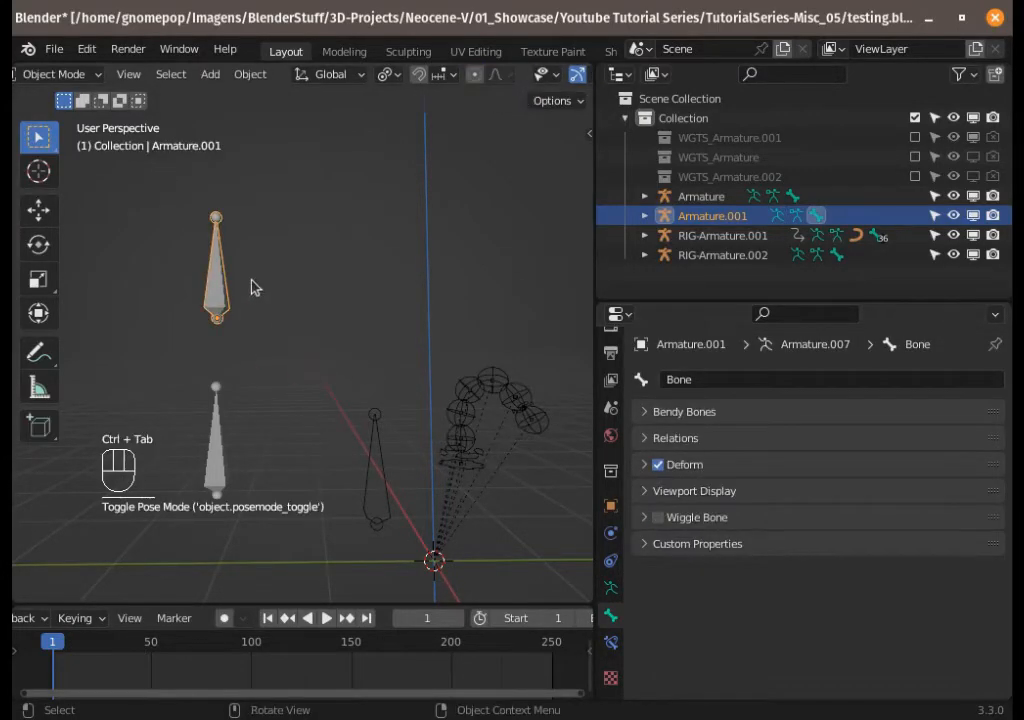
Step: Move Armature.001 closer to the generated rigs and try moving the tentacle rig
left_click(219, 274)
key("g")
left_click(337, 401)
middle_click_drag(432, 458, 361, 421)
left_click(436, 405)
key("g")
key("Escape")
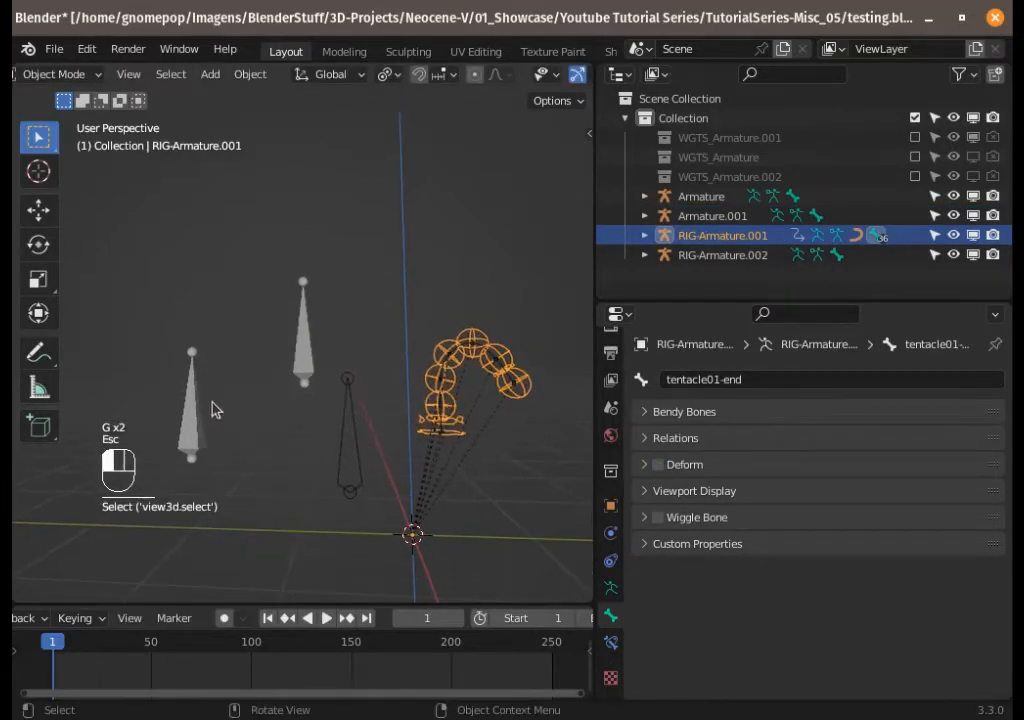
Step: Delete the generated single-bone rig RIG-Armature.002 and its source Armature
left_click(356, 438)
key("g")
left_click(313, 489)
key("x")
left_click(313, 489)
left_click(192, 438)
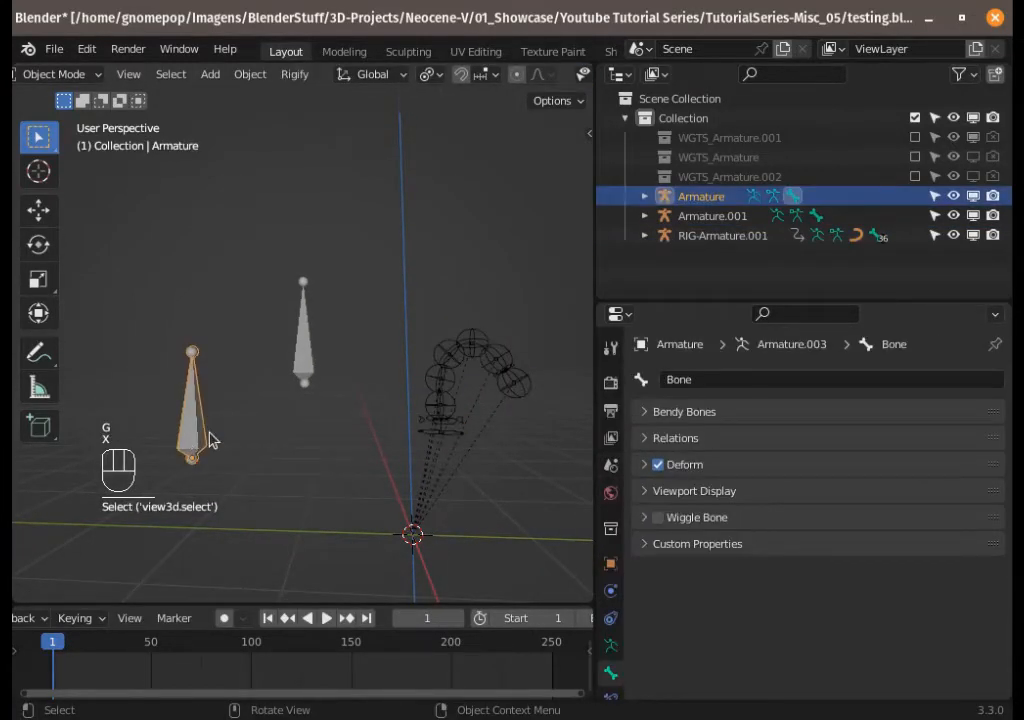
key("x")
left_click(212, 436)
Step: Place Armature.001 beside the tentacle and join it into RIG-Armature.001, with the tentacle rig as the active object
left_click(306, 345)
key("g")
left_click(265, 458)
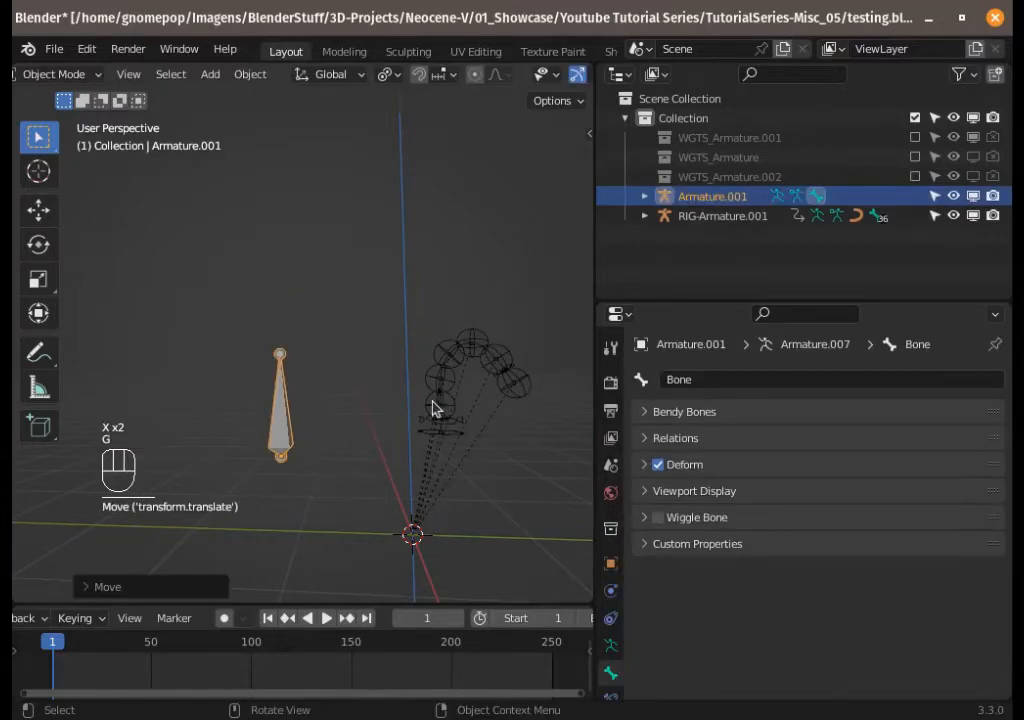
left_click(434, 407)
left_click(282, 440)
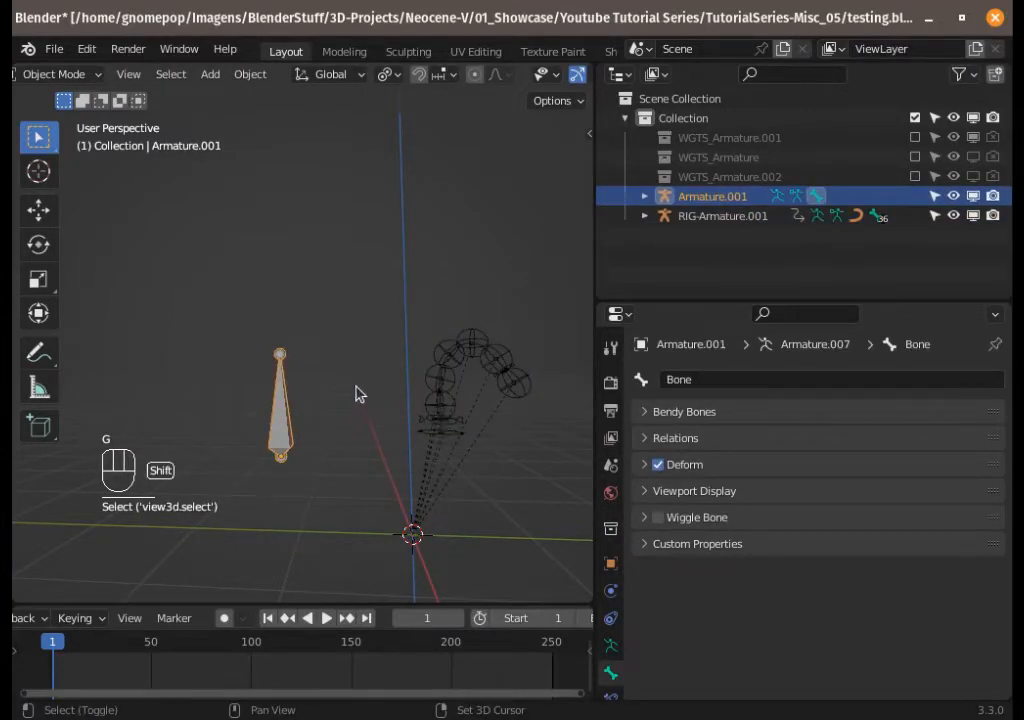
left_click(444, 397, "shift")
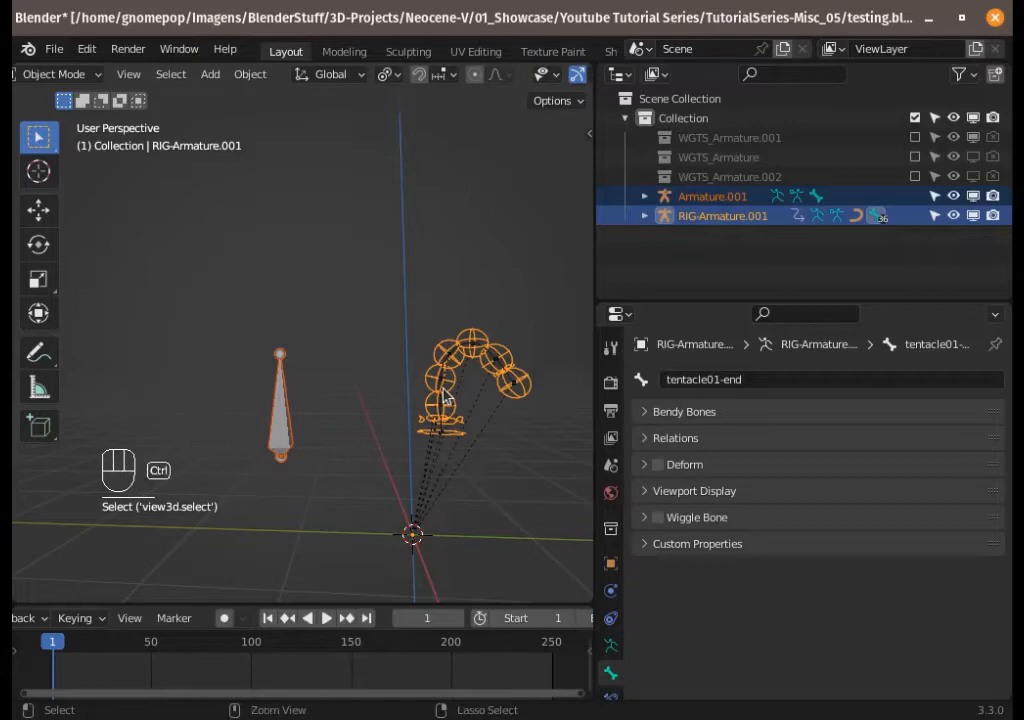
key("ctrl+j")
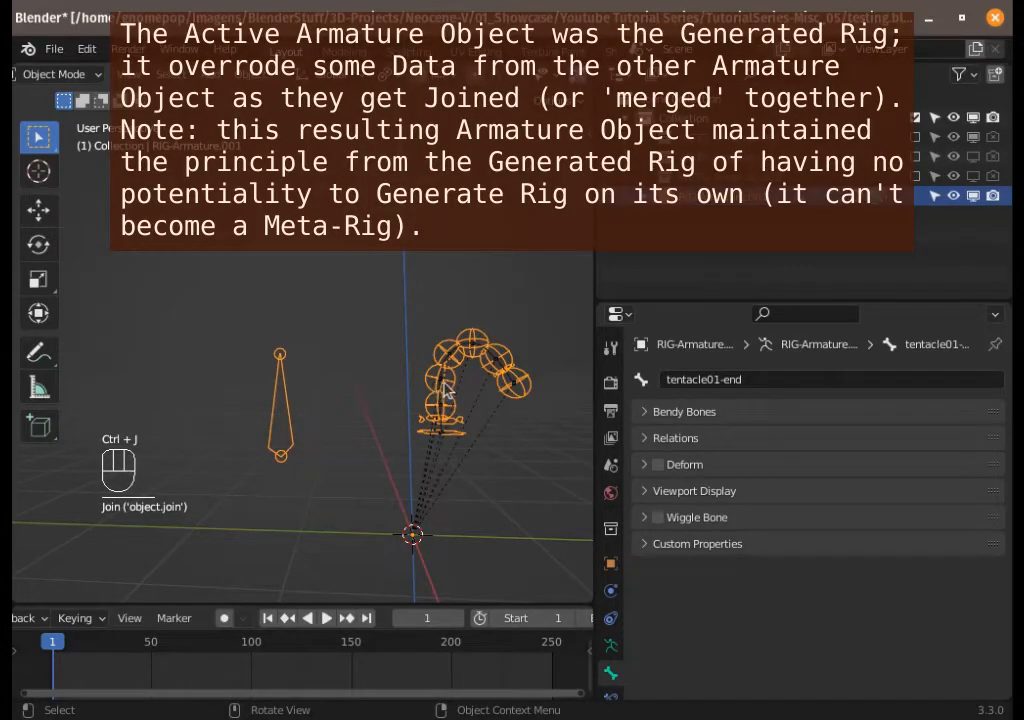
Step: Test-move several tentacle controls of the joined rig in Pose Mode, cancelling each move, and return to Object Mode
key("ctrl+Tab")
left_click(480, 340)
key("g")
key("Escape")
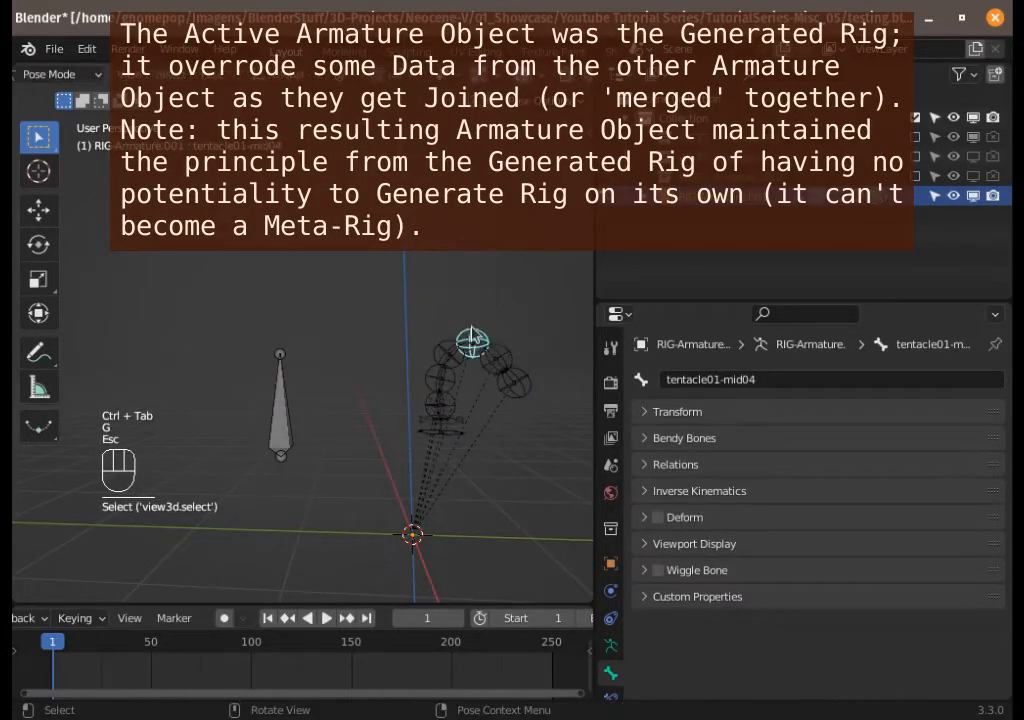
left_click(448, 345)
key("g")
key("Escape")
left_click(498, 356)
key("g")
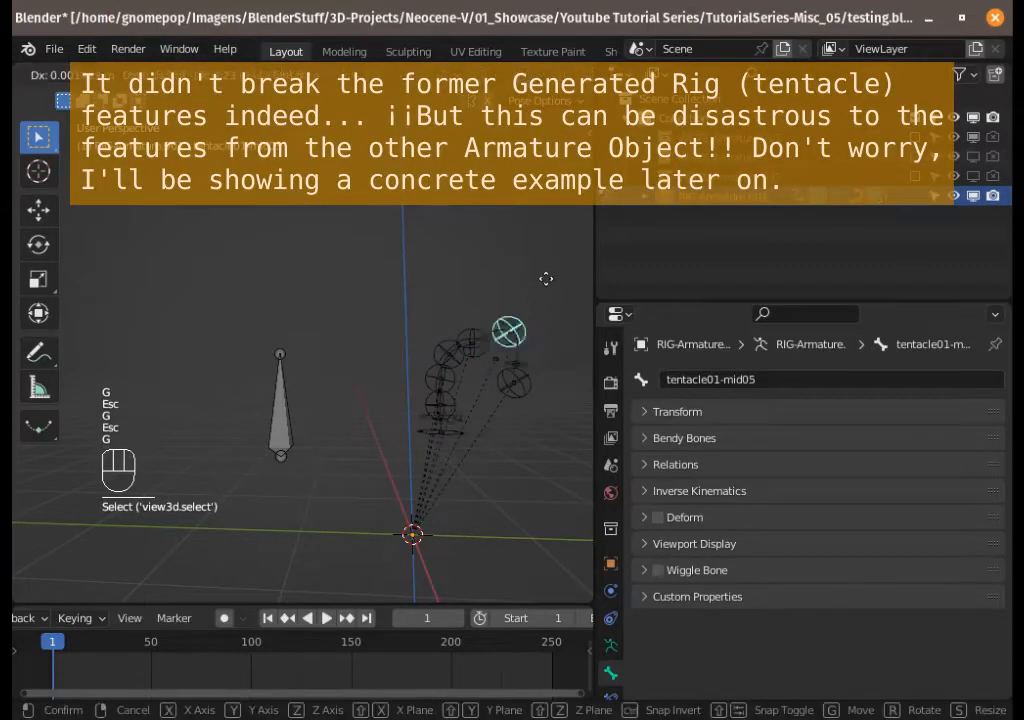
key("Escape")
left_click(513, 382)
key("g")
key("Escape")
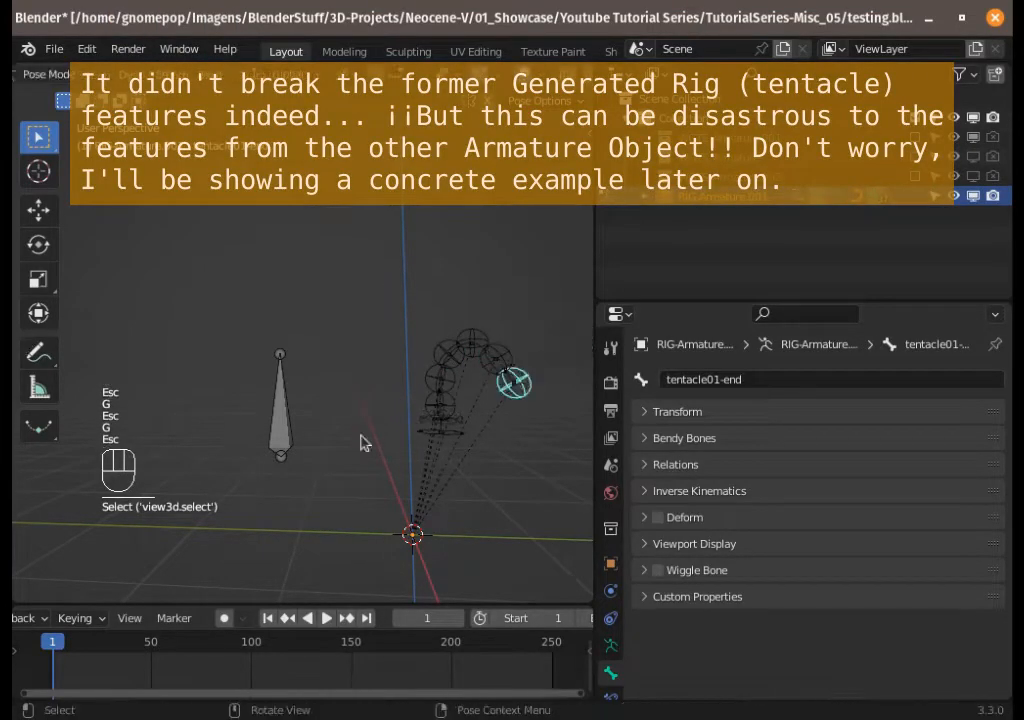
key("ctrl+Tab")
Step: Try joining the tentacle rig into Armature.001 with Armature.001 as the active object, and undo the join
left_click(302, 410)
left_click(432, 389, "shift")
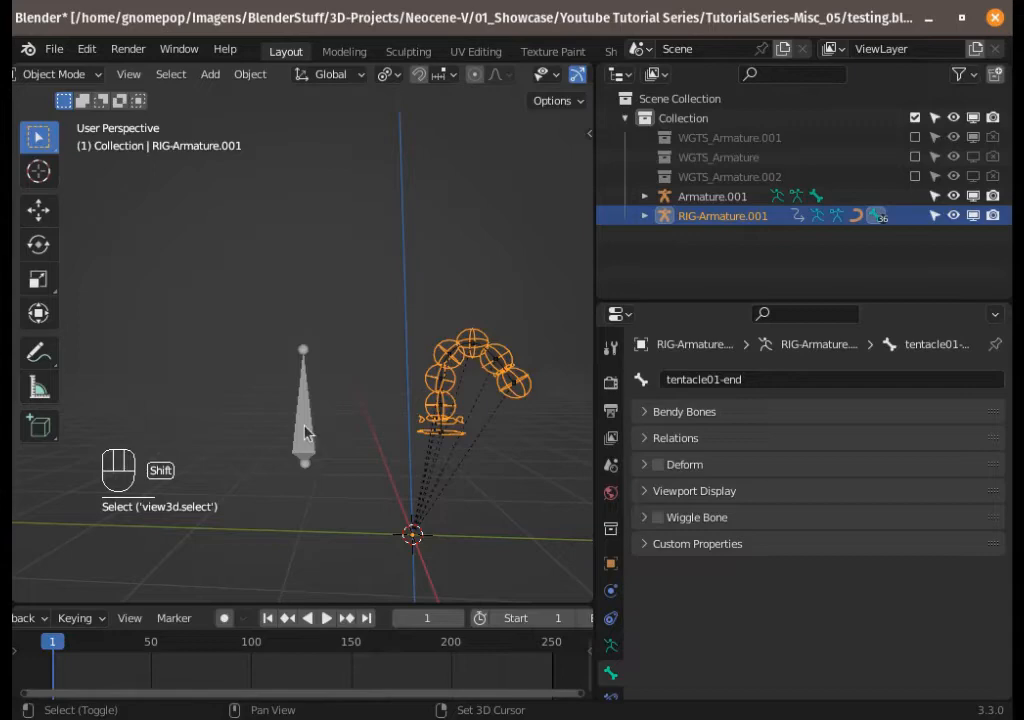
left_click(304, 420)
left_click(430, 416, "shift")
left_click(310, 418, "shift")
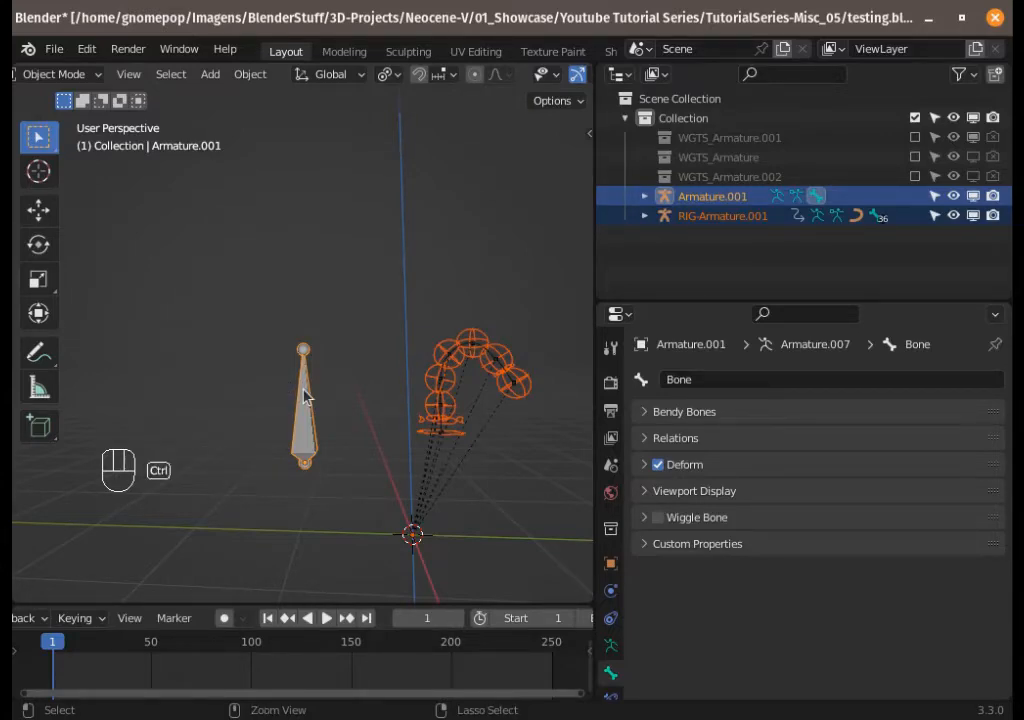
key("ctrl+j")
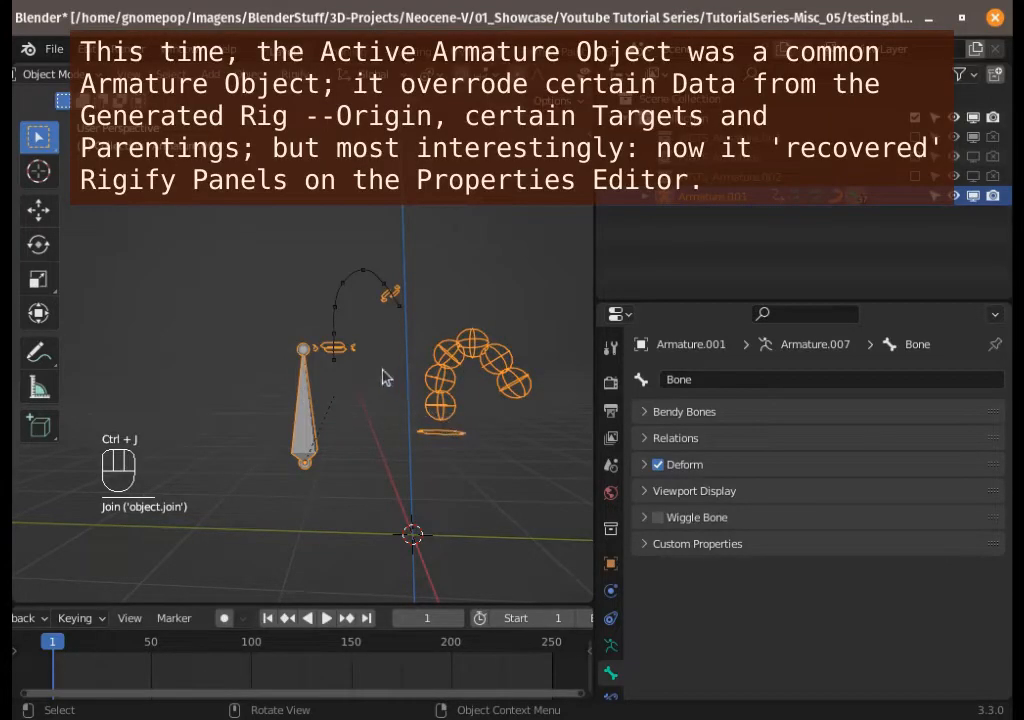
key("ctrl+z")
Step: Snap Armature.001 to the 3D cursor at the world origin, keeping its offset
left_click(343, 467)
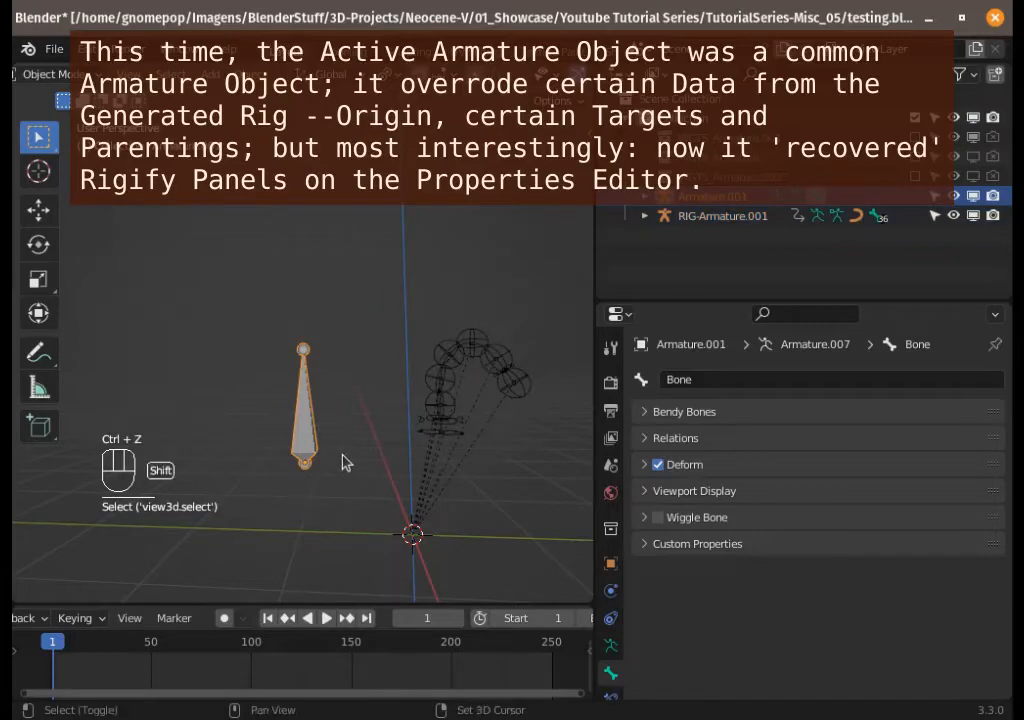
key("shift+s")
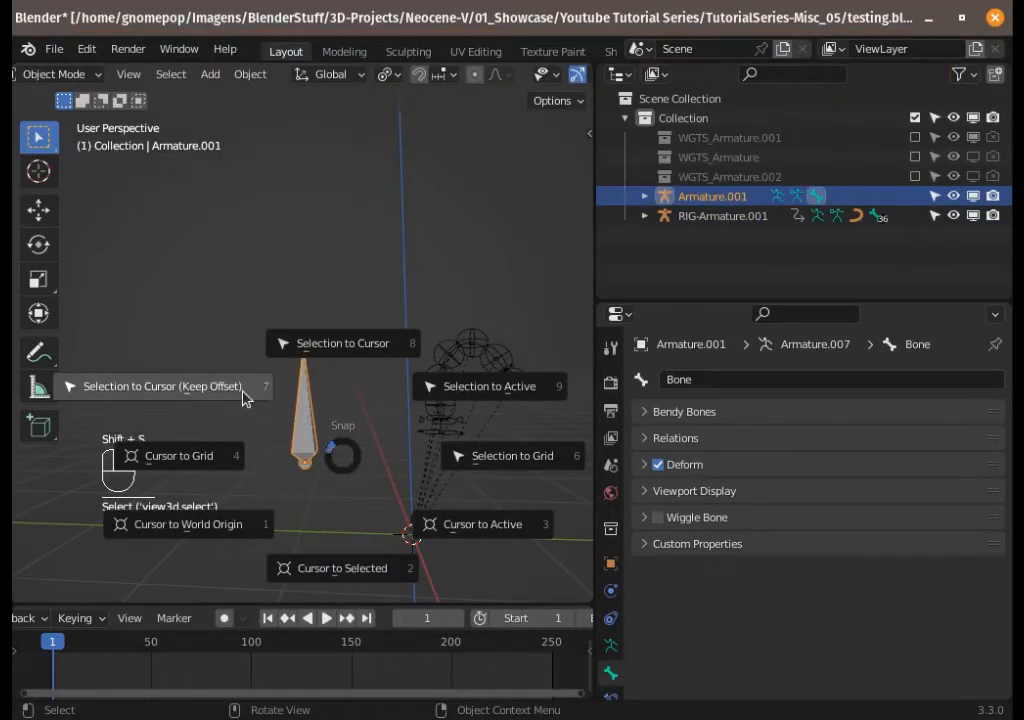
left_click(243, 396)
middle_click_drag(411, 499, 386, 489, "shift")
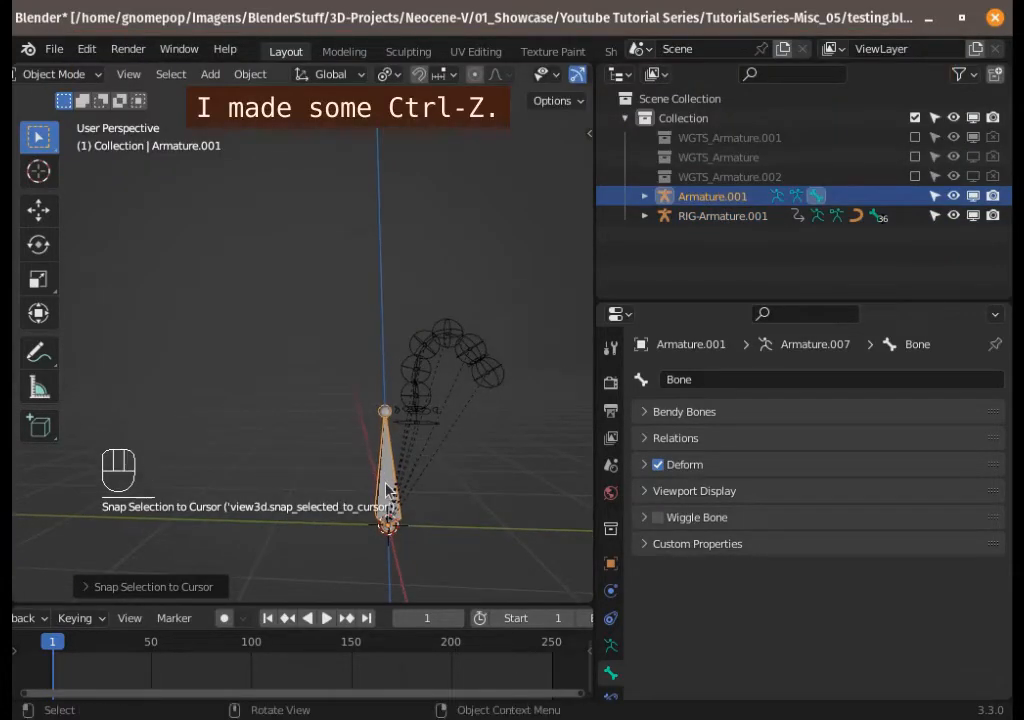
Step: Join the tentacle rig into Armature.001, with Armature.001 as the active object, and enter Pose Mode
left_click(422, 400, "shift")
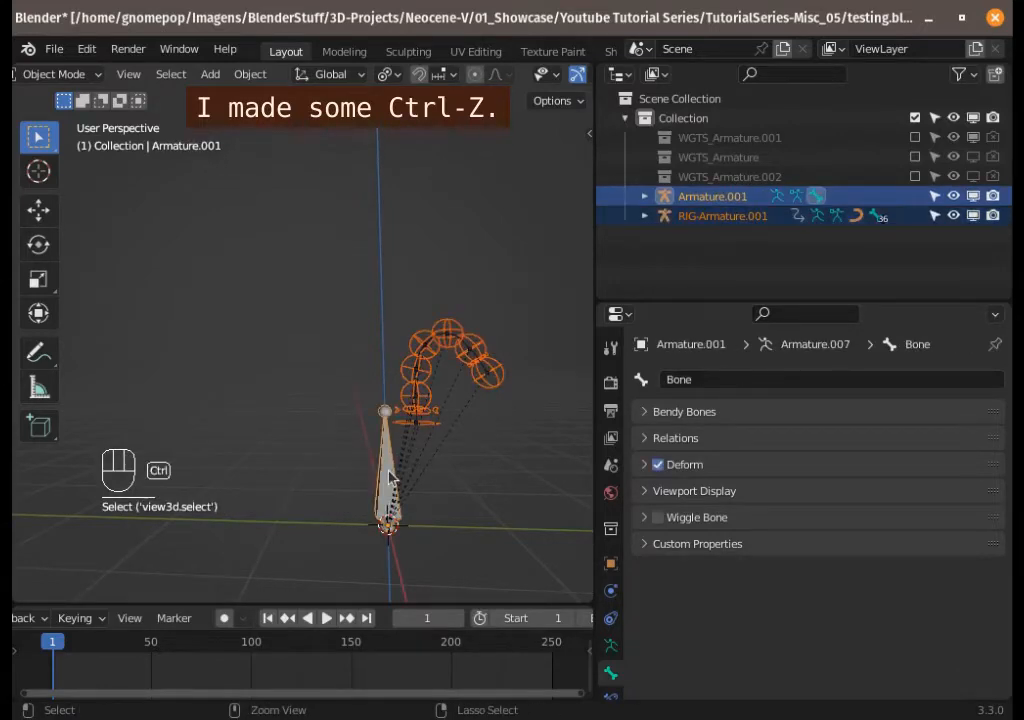
key("ctrl+j")
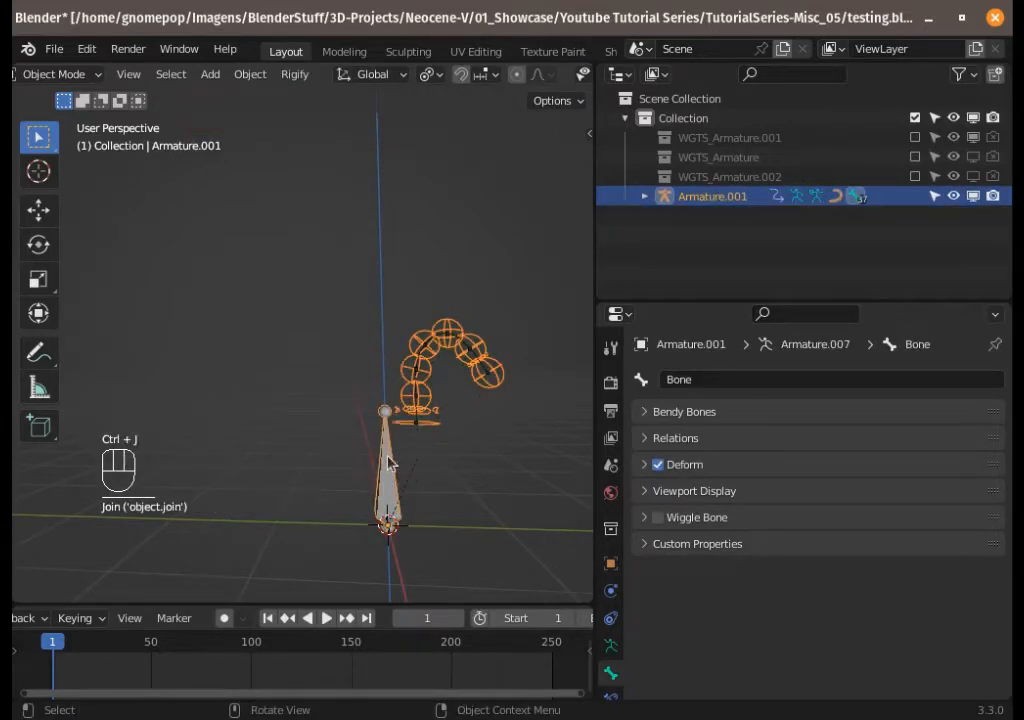
key("ctrl+Tab")
Step: Test-move the upper tentacle controls of the joined armature, including tentacle01-mid04 and tentacle01-mid03, cancelling each move
left_click(461, 344)
key("g")
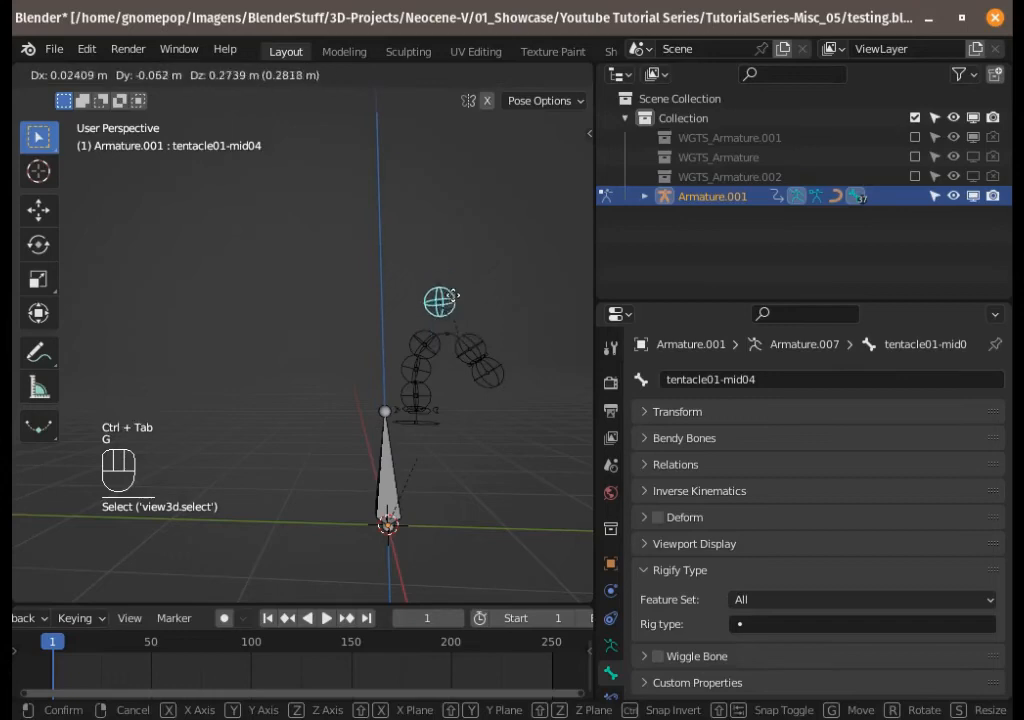
key("Escape")
left_click(432, 333)
left_click(437, 326)
key("g")
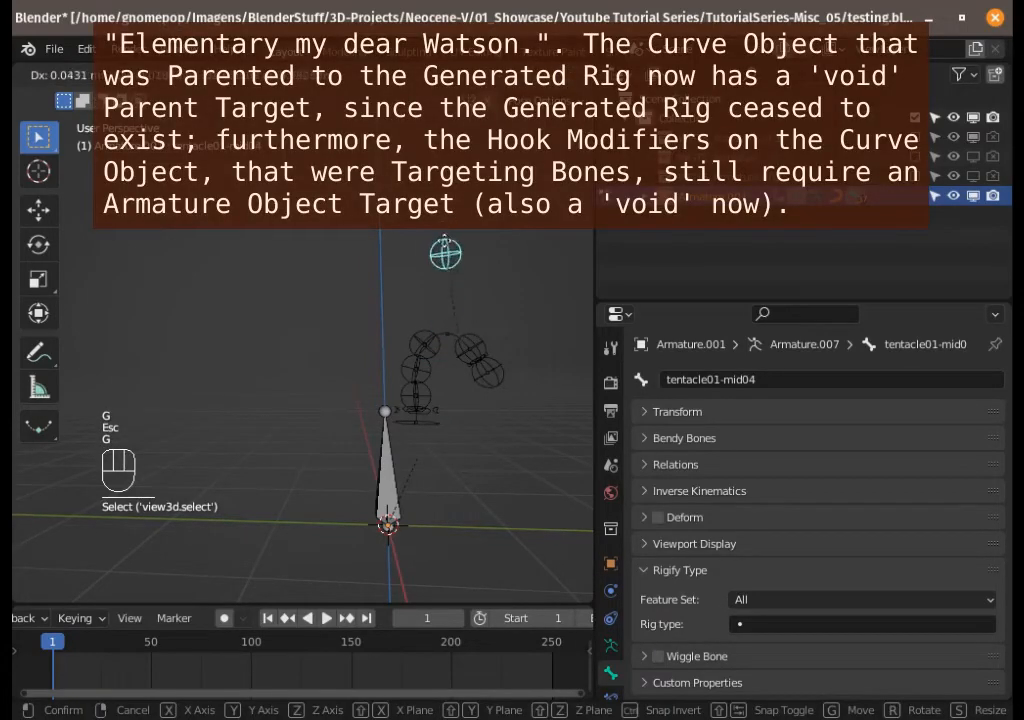
key("Escape")
left_click(422, 336)
key("g")
key("Escape")
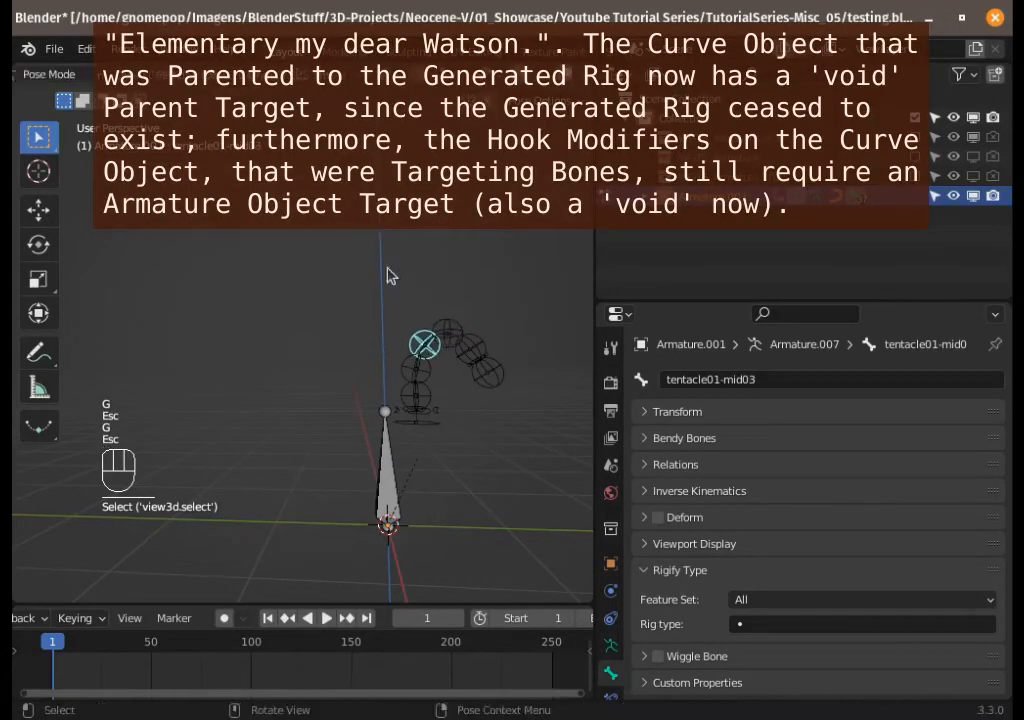
left_click(469, 345)
key("g")
key("Escape")
Step: Move the tentacle01-mid02, tentacle01-mid03 and tentacle01-mid04 controls away from the curve and return to Object Mode
left_click(417, 363)
key("g")
left_click(355, 279)
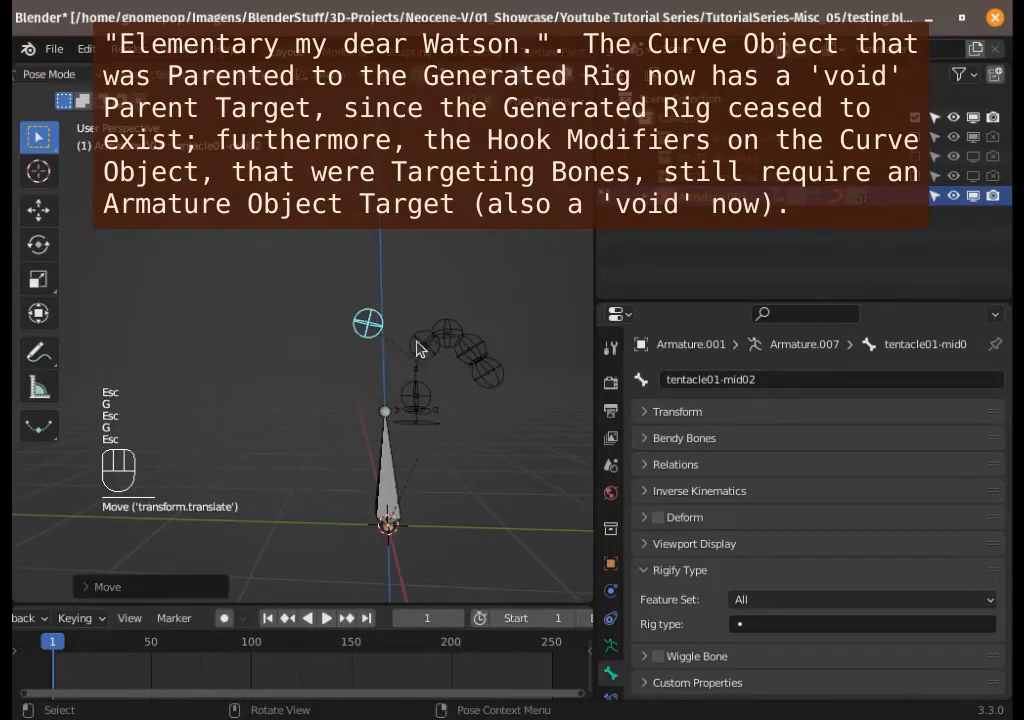
left_click(420, 346)
key("g")
left_click(378, 262)
left_click(457, 337)
key("g")
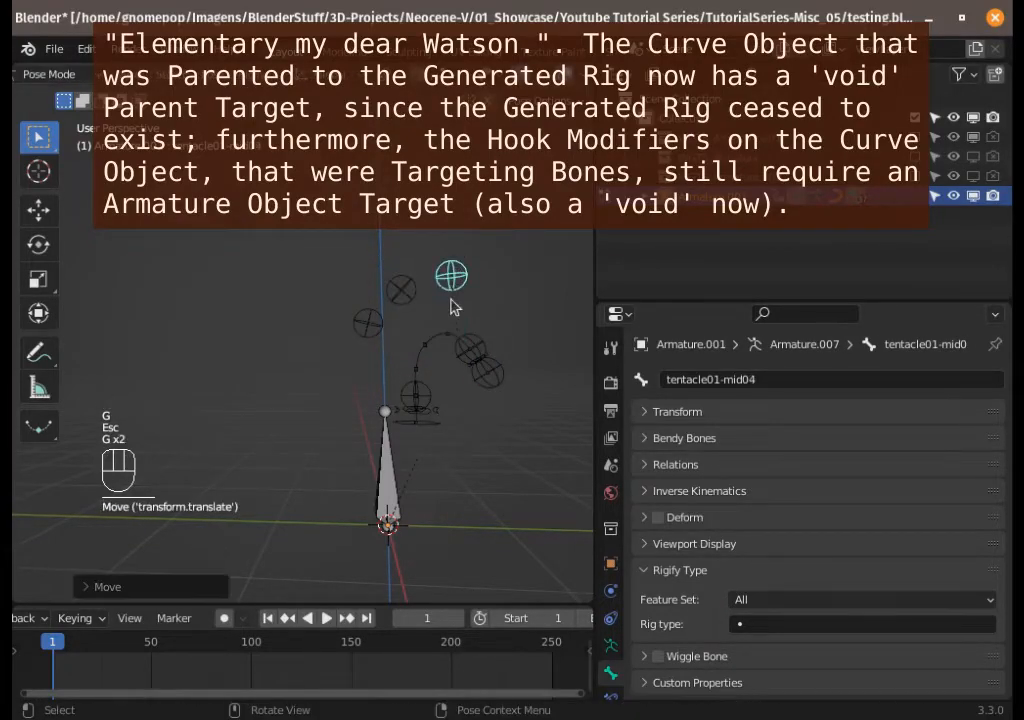
left_click(455, 304)
key("ctrl+Tab")
Step: Examine the Rigify settings in the armature data of the joined Armature.001
left_click(378, 452)
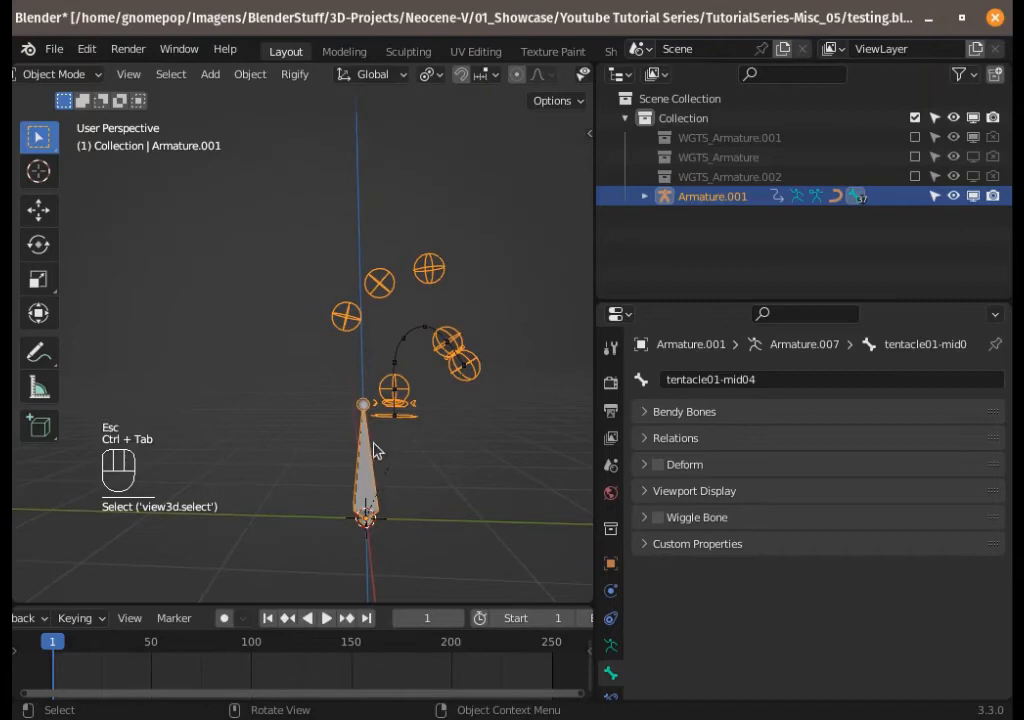
left_click(610, 646)
scroll(718, 585, "down", 8)
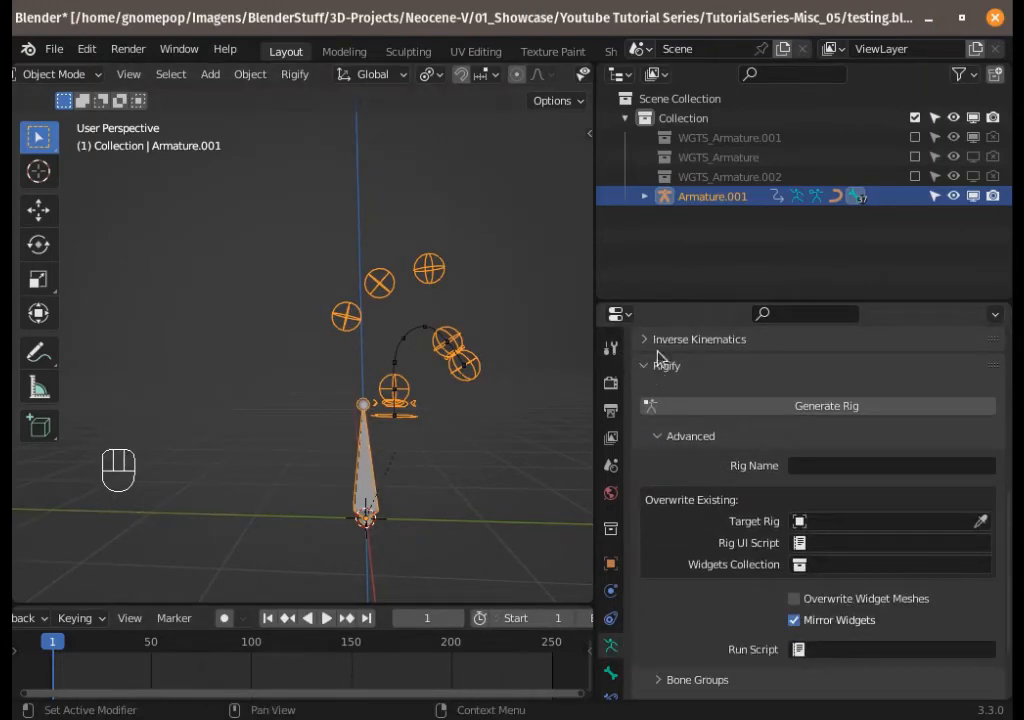
left_click(432, 377)
left_click(464, 361)
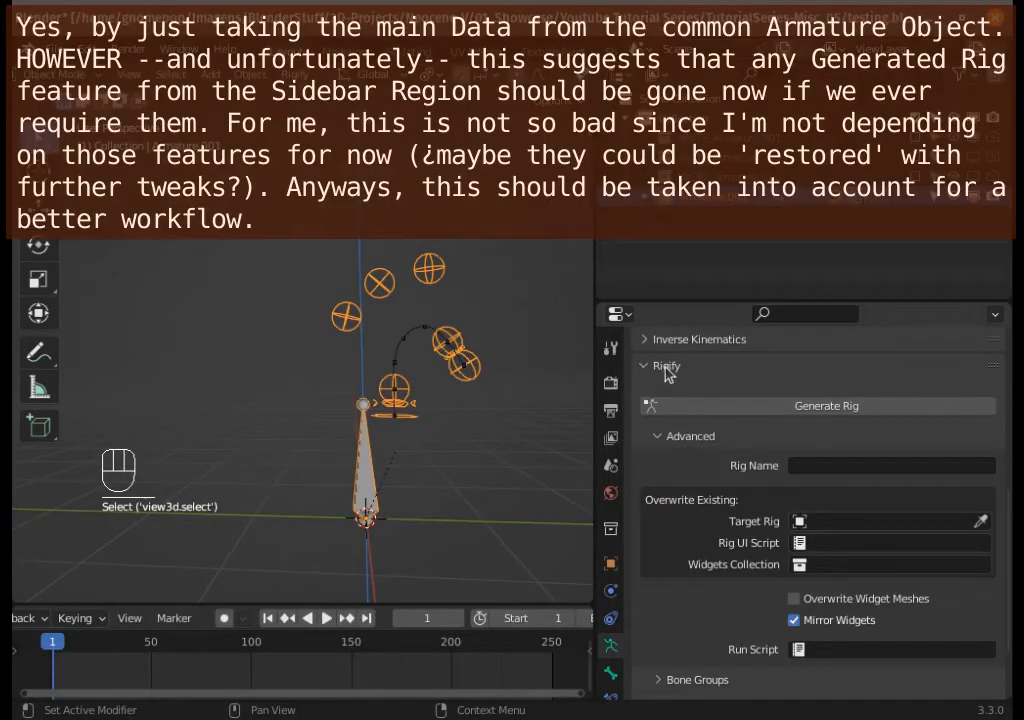
Step: Check the Rigify rig type of the plain bone and of the tentacle01-mid01 and tentacle01-start controls in Pose Mode
key("ctrl+Tab")
left_click(363, 480)
left_click(610, 673)
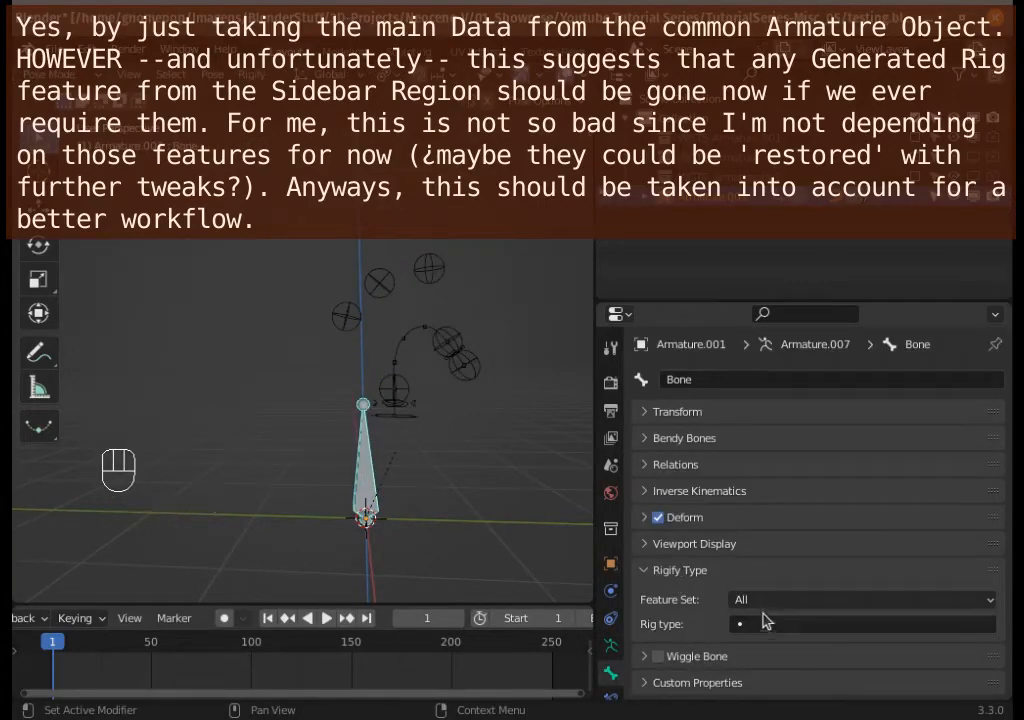
key("a")
left_click(400, 412)
left_click(396, 390)
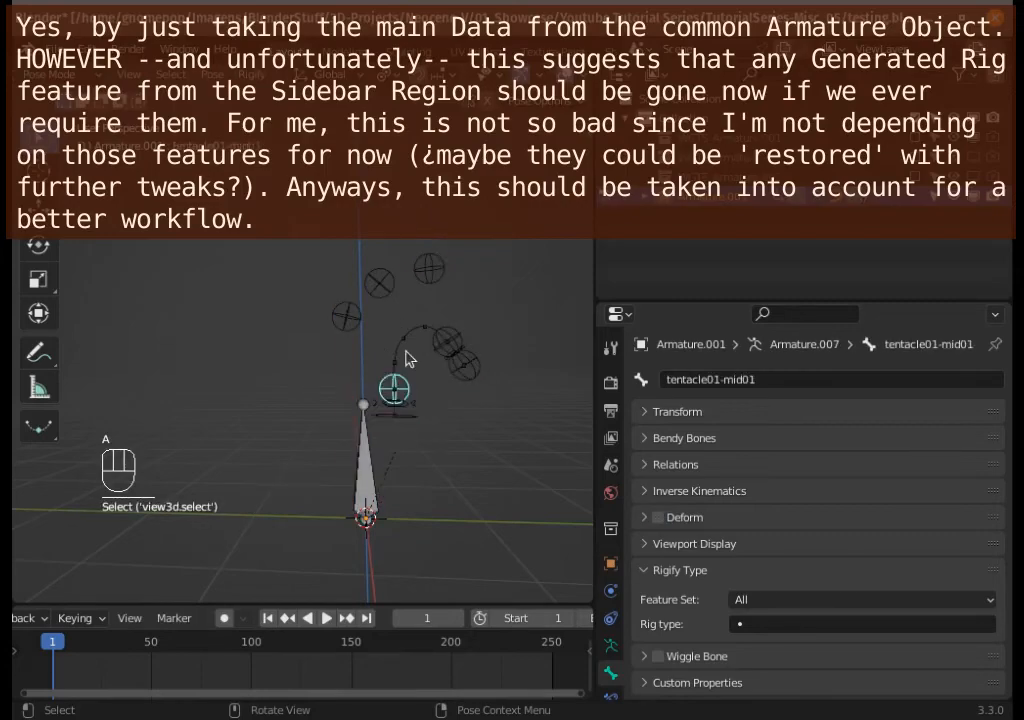
left_click(397, 404)
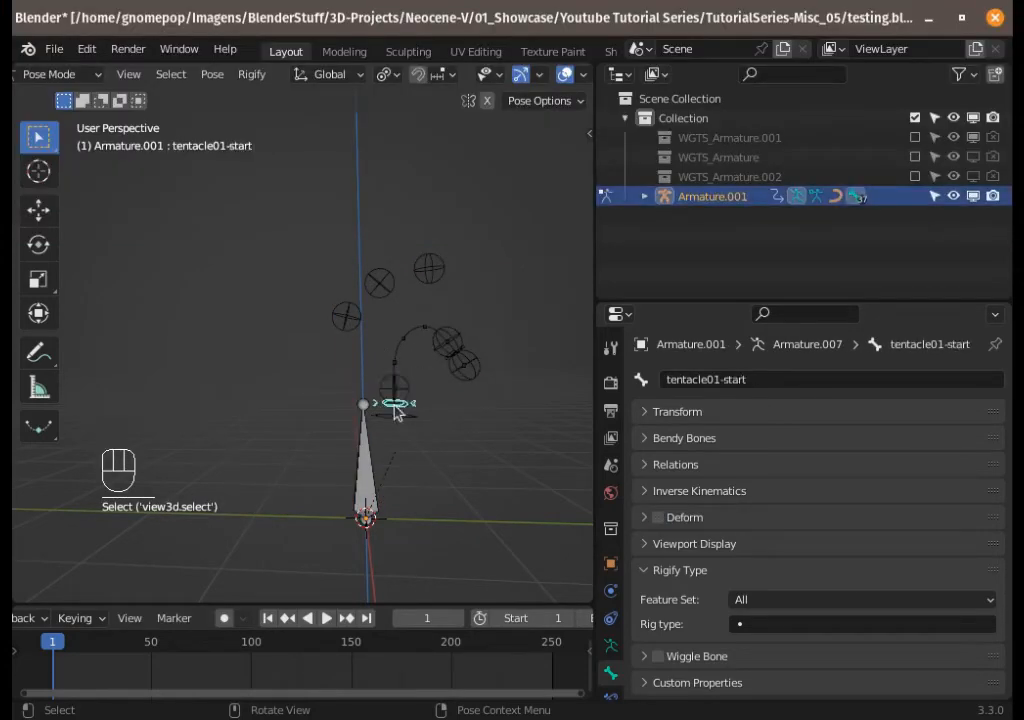
Step: Return to Object Mode and try generating a Rigify rig from the joined Armature.001
key("ctrl+Tab")
left_click(391, 472)
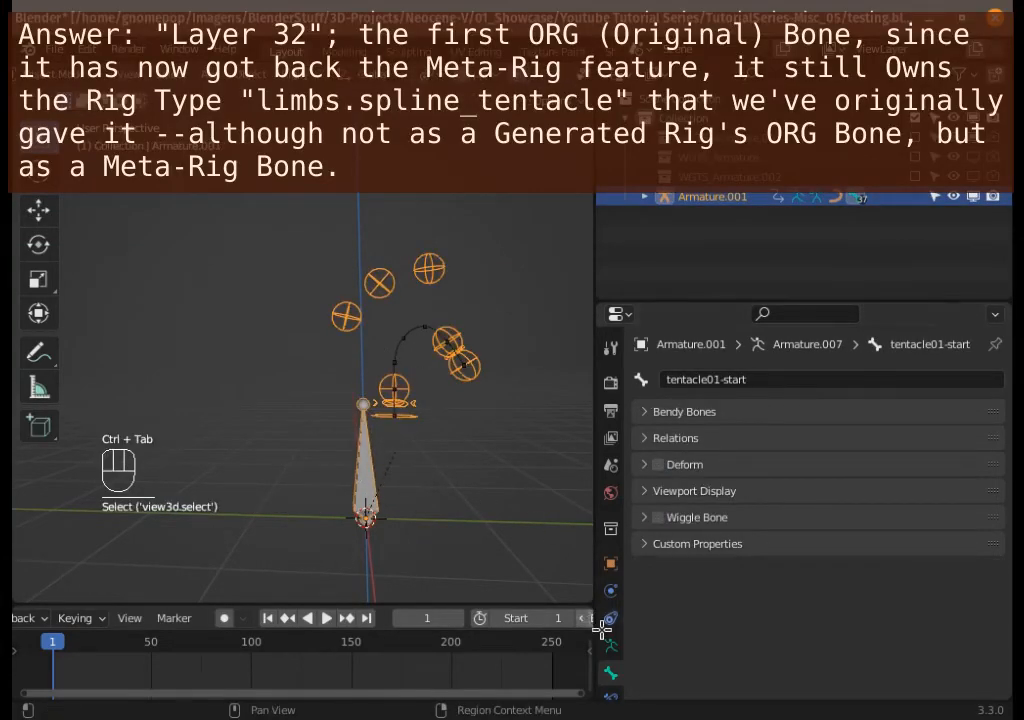
left_click(611, 646)
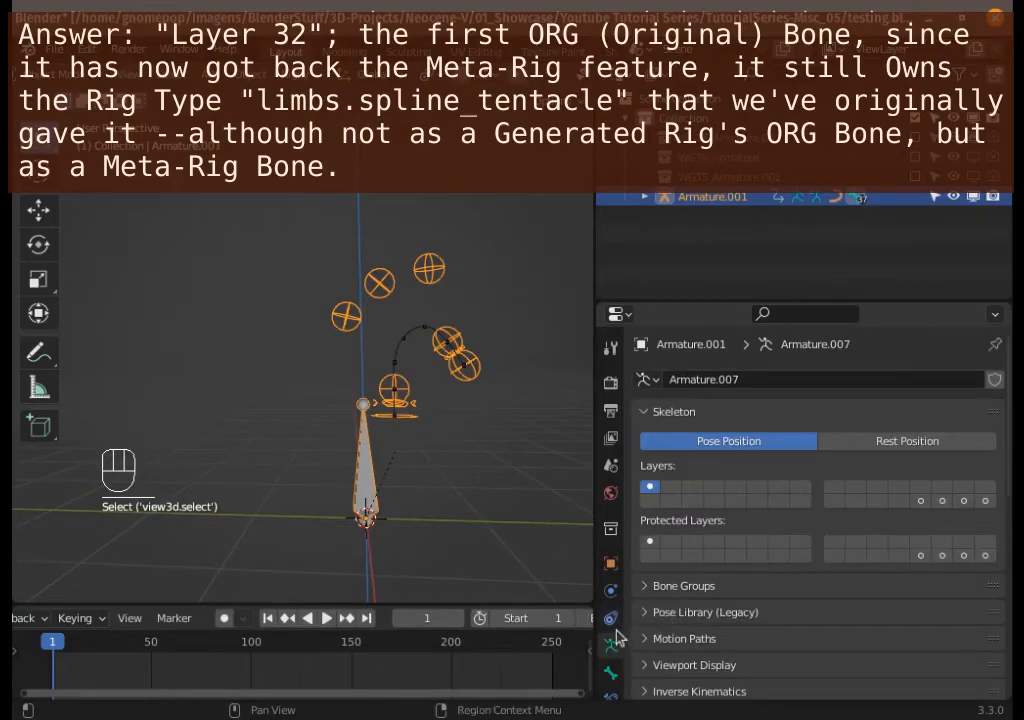
scroll(706, 565, "down", 6)
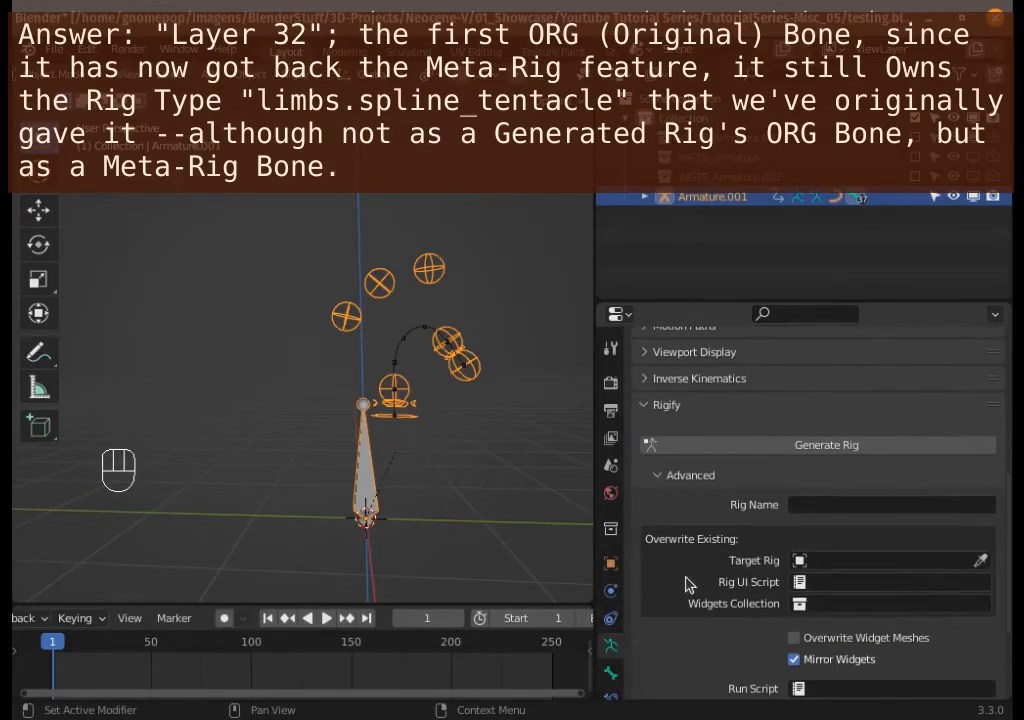
left_click(786, 445)
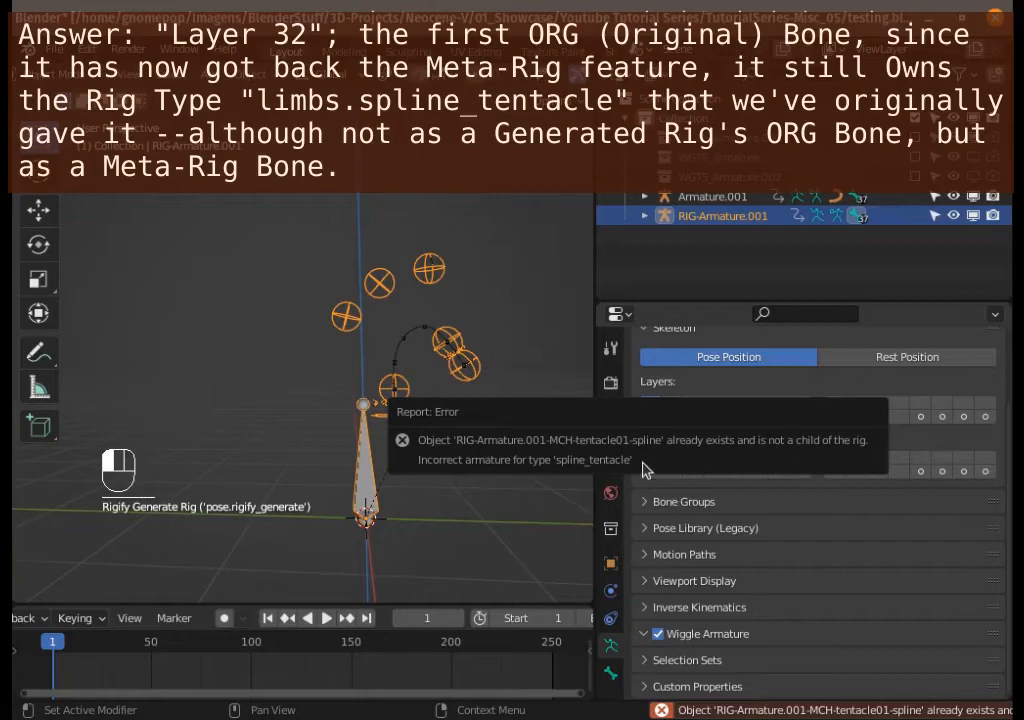